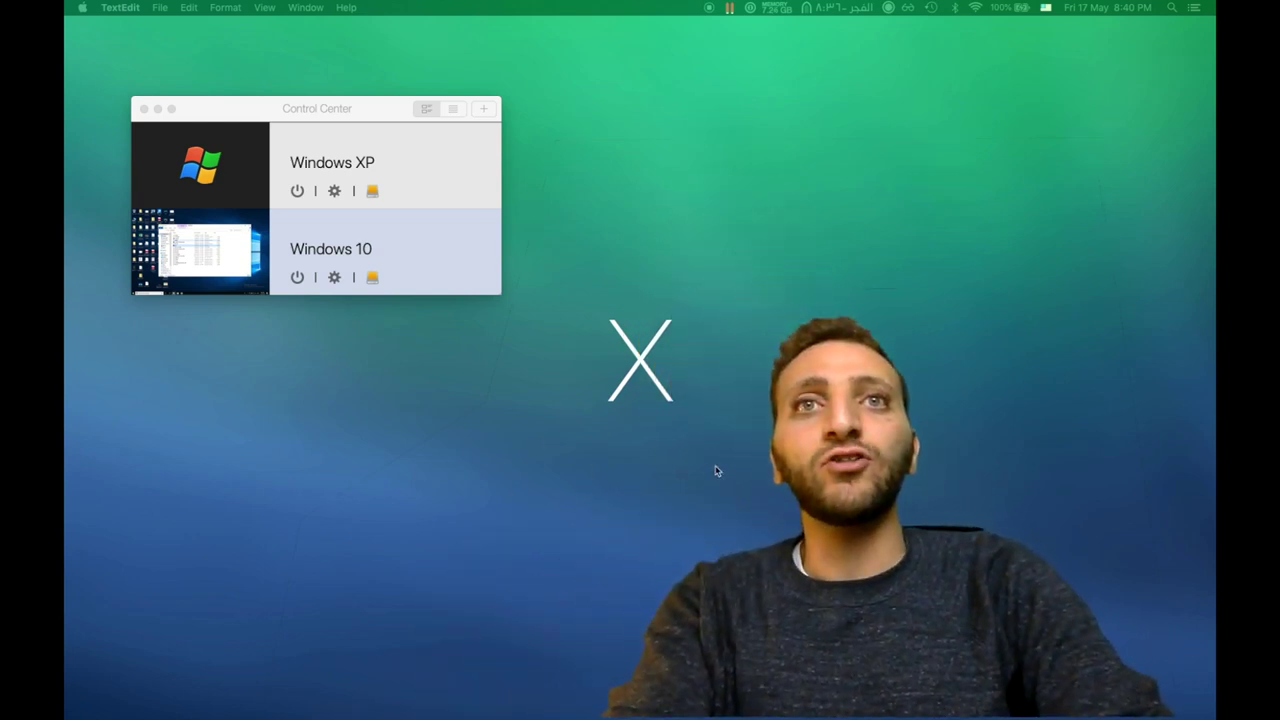
Switch to the full-screen Windows 10 virtual machine showing the GIM 2018 folder in File Explorer.
{"action": "left_click", "coordinate": [607, 345]}
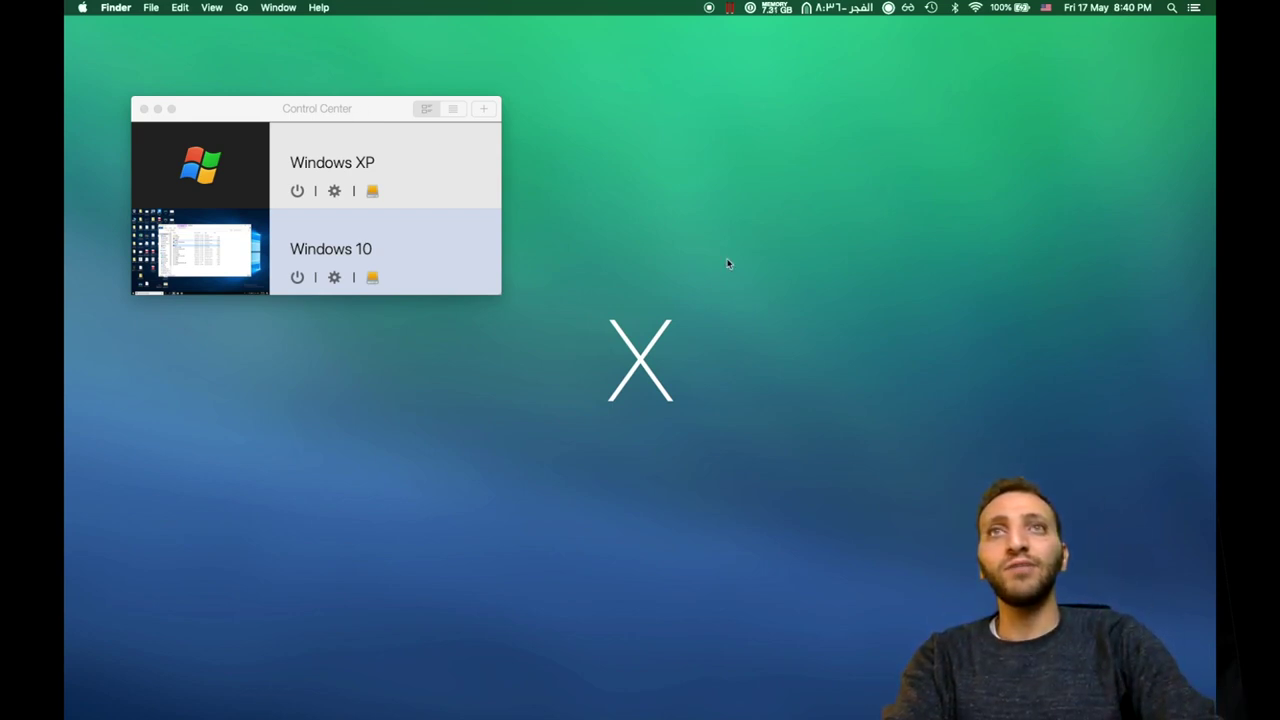
{"action": "key", "text": "ctrl+Right"}
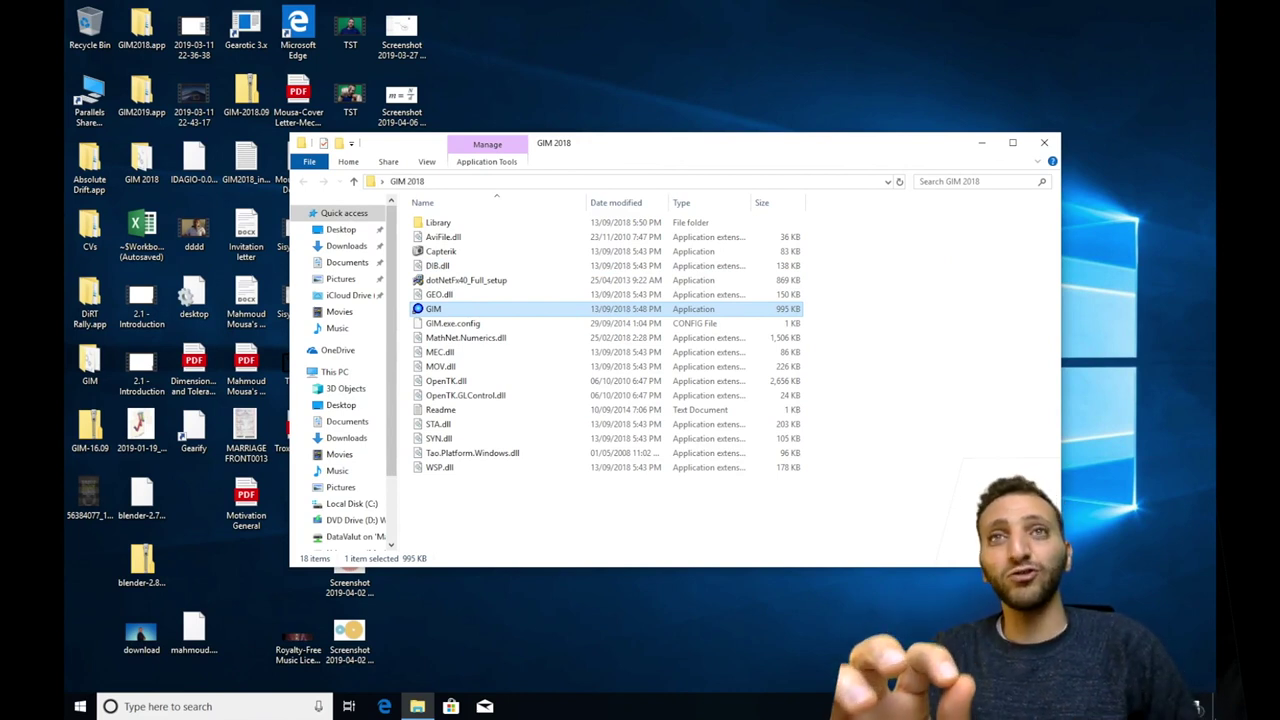
Launch GIM 2018 from the GIM application file in the GIM 2018 folder.
{"action": "left_click", "coordinate": [925, 5]}
{"action": "left_click", "coordinate": [650, 161]}
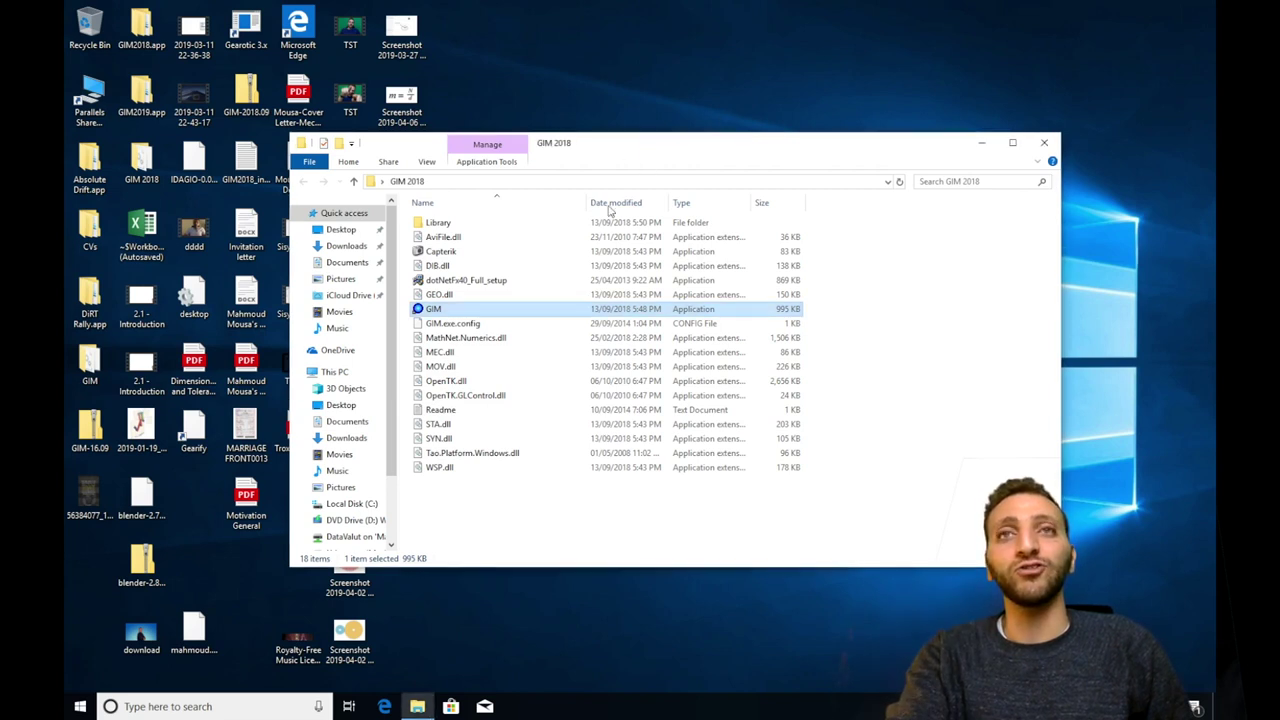
{"action": "double_click", "coordinate": [437, 310]}
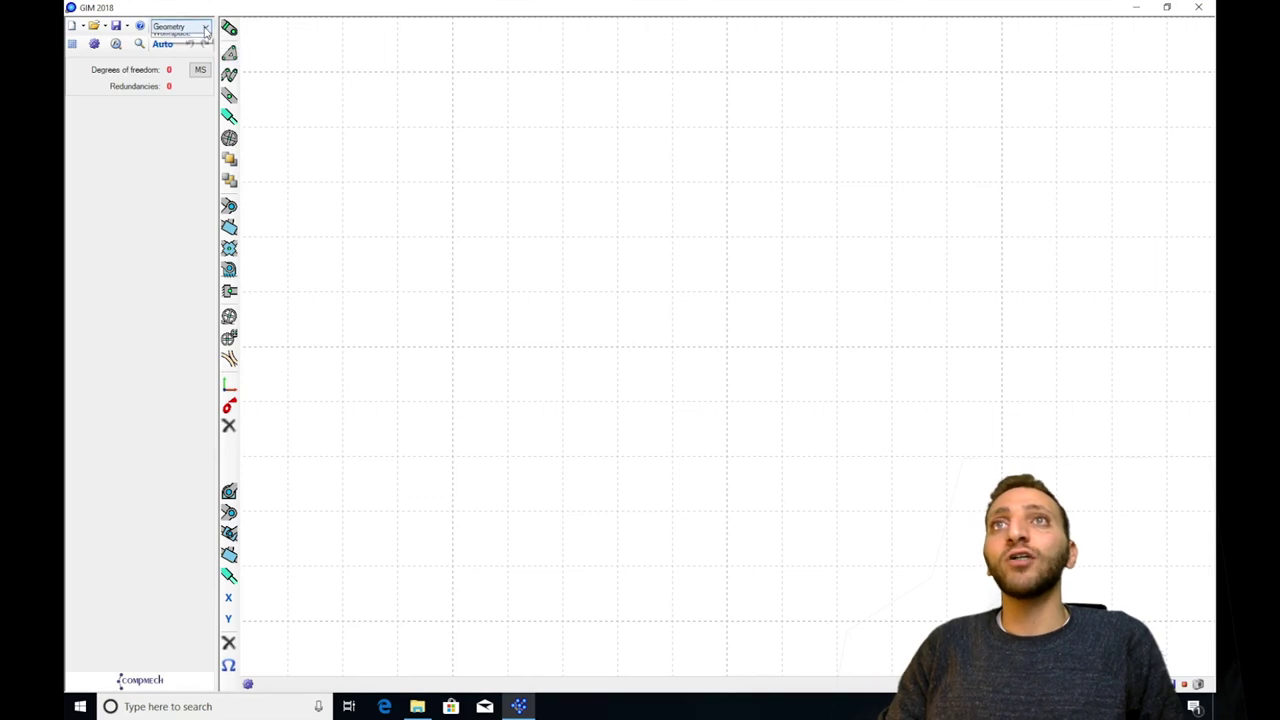
Keep Geometry mode and place four points: lower left, lower right, high right, and above the first.
{"action": "left_click", "coordinate": [205, 28]}
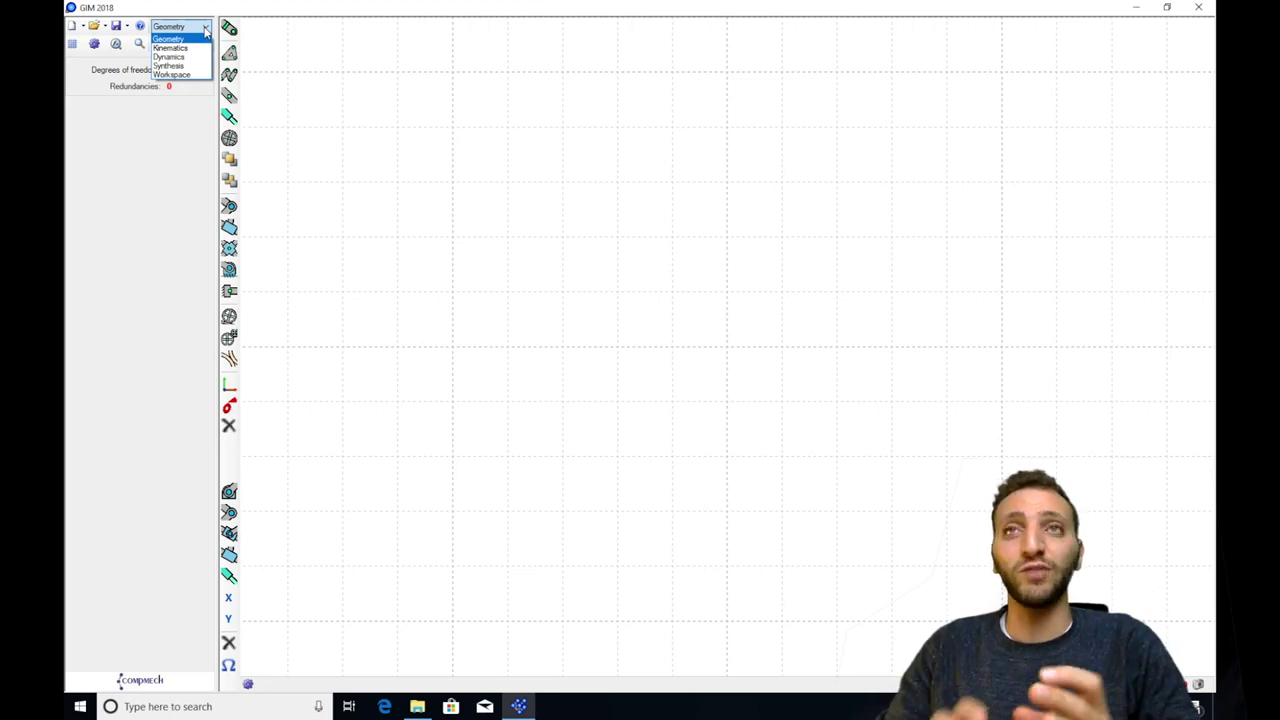
{"action": "left_click", "coordinate": [205, 31]}
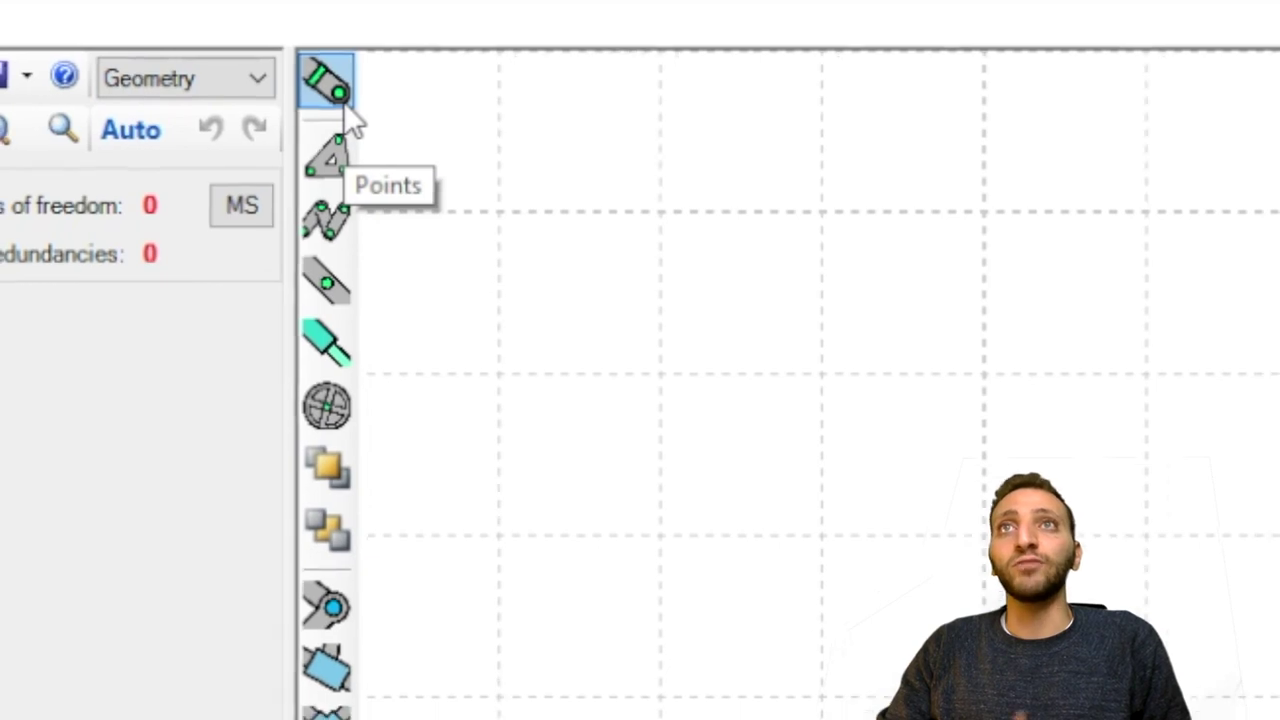
{"action": "left_click", "coordinate": [251, 44]}
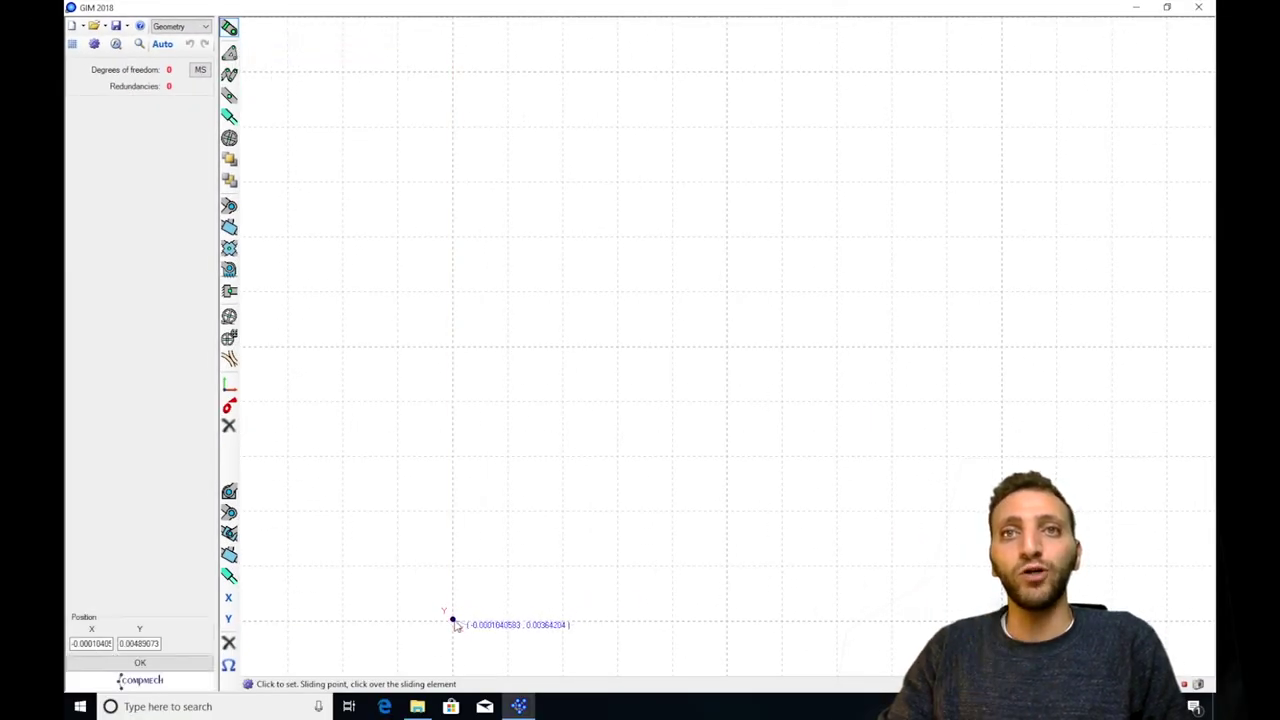
{"action": "left_click", "coordinate": [455, 621]}
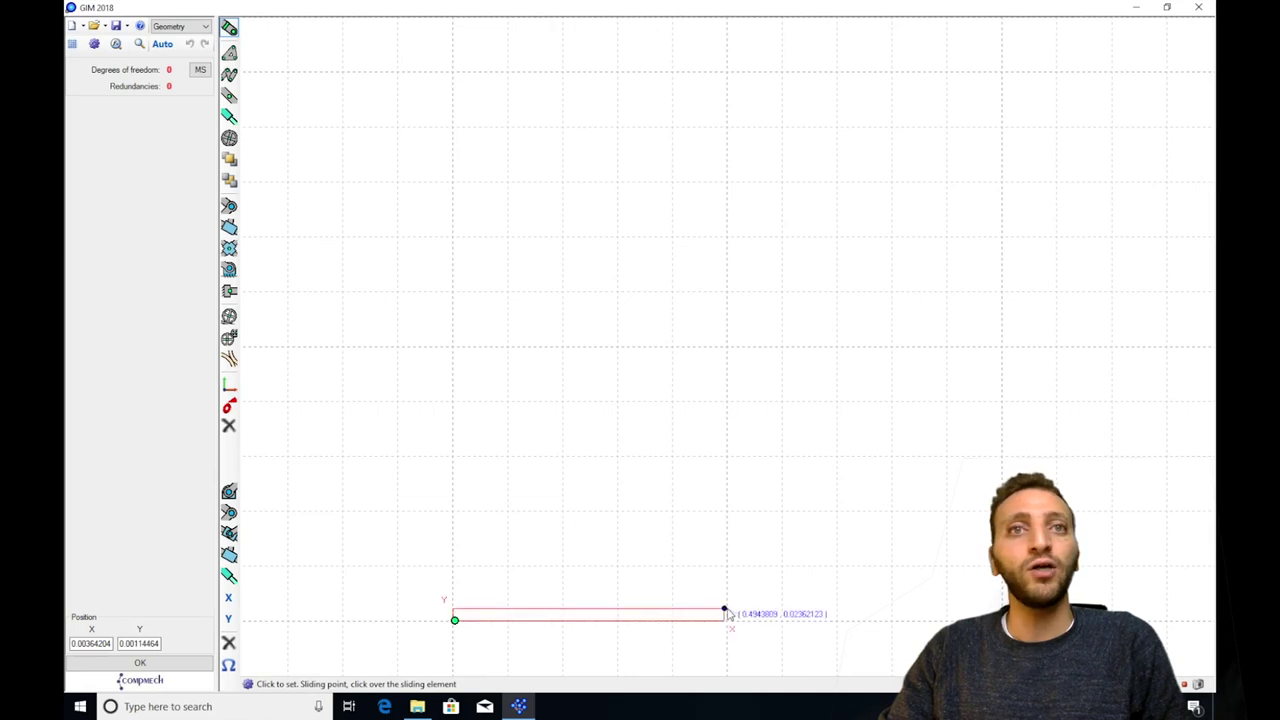
{"action": "left_click", "coordinate": [813, 621]}
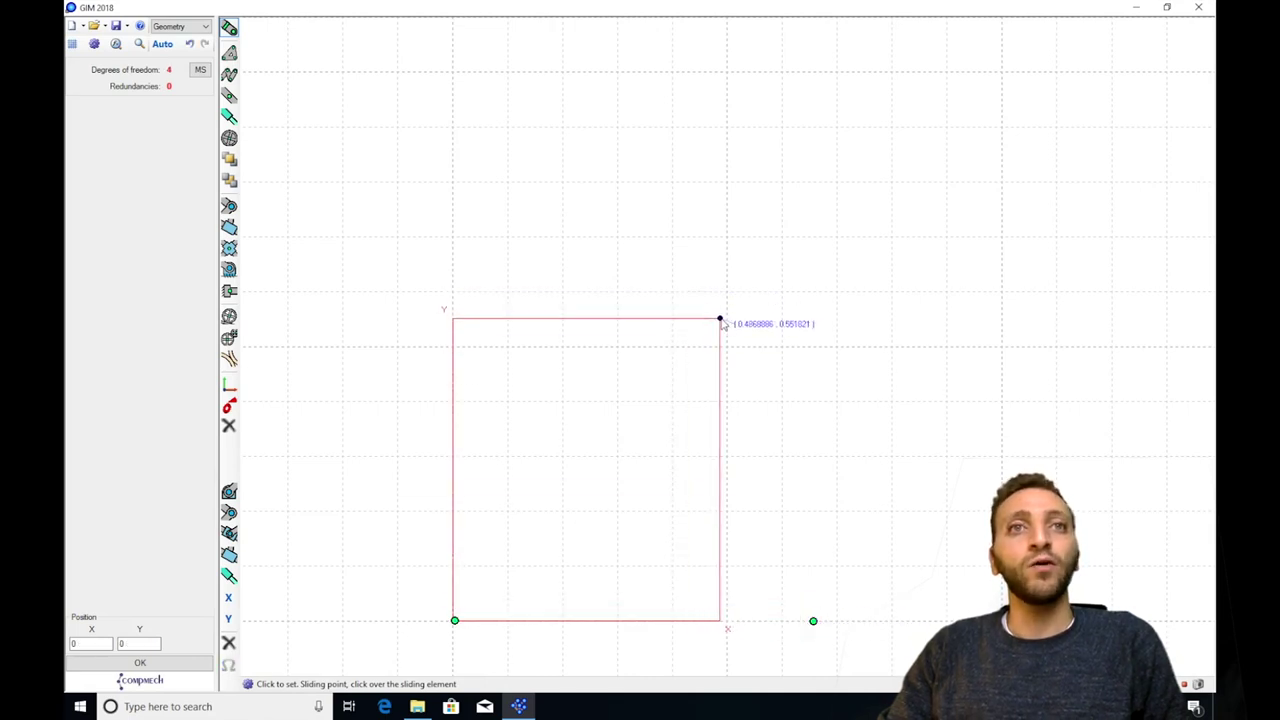
{"action": "left_click", "coordinate": [726, 320]}
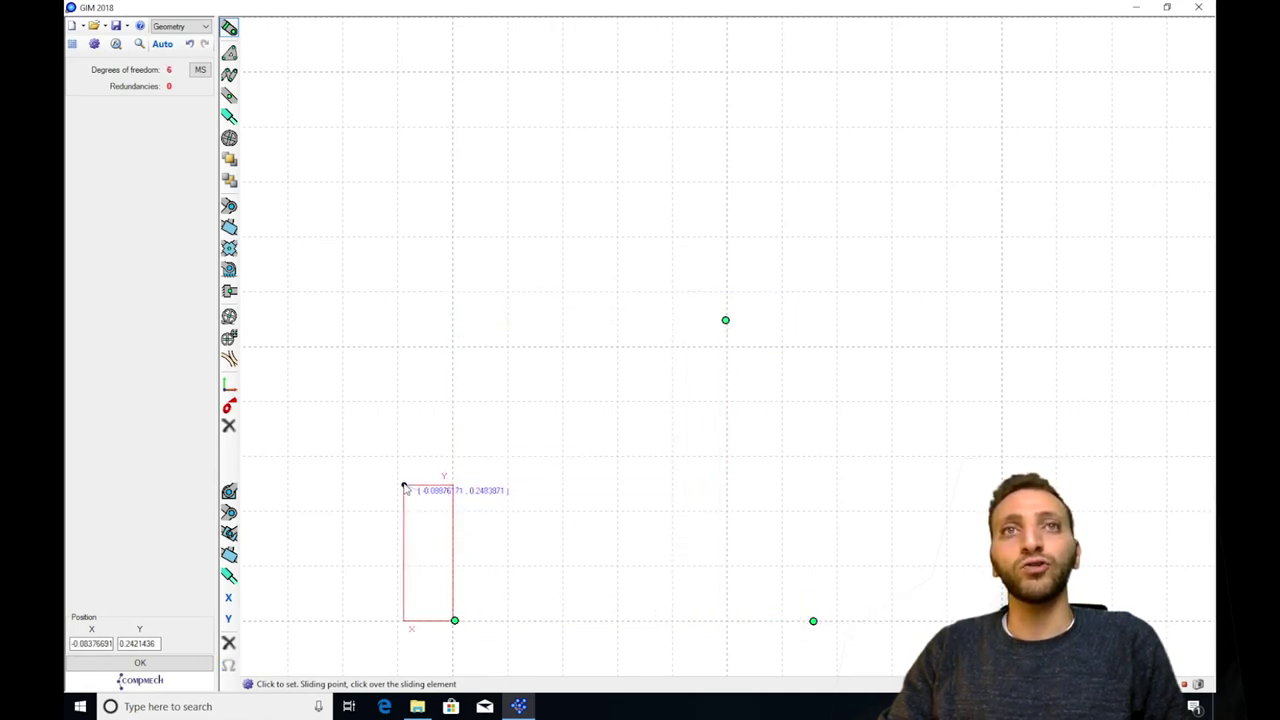
{"action": "left_click", "coordinate": [403, 483]}
{"action": "key", "text": "Escape"}
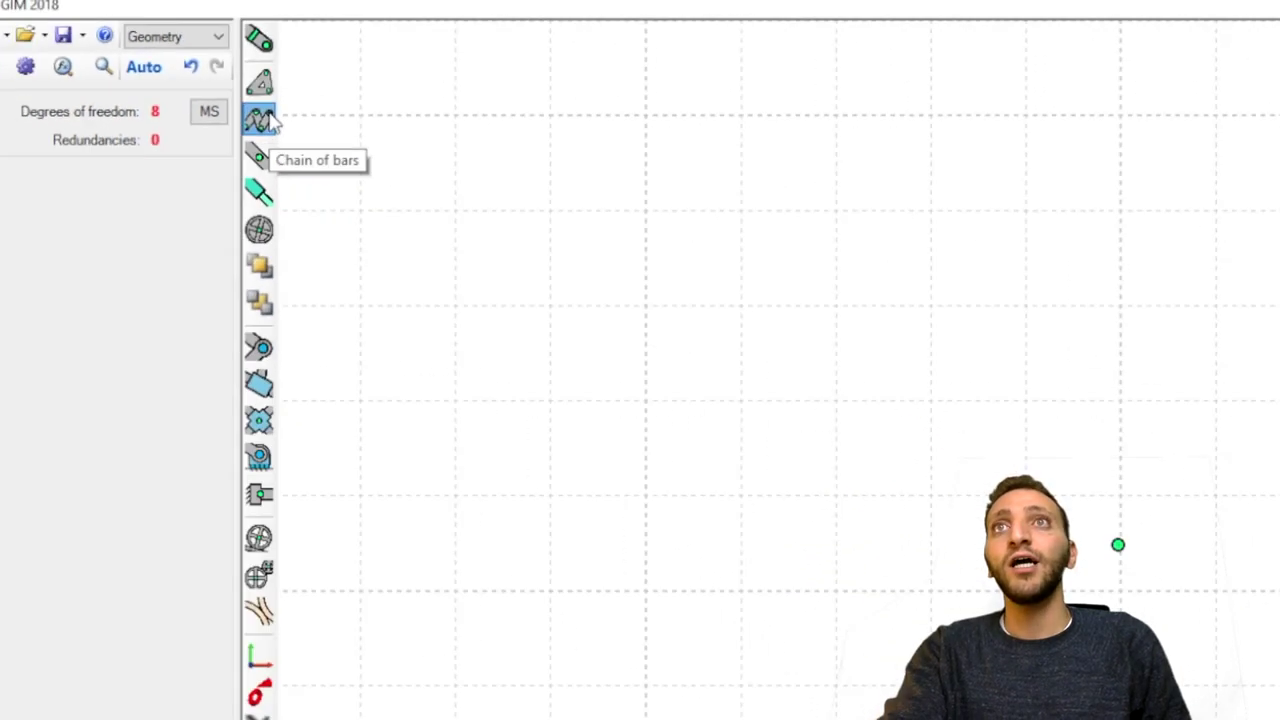
Draw a chain of bars through the points, ending at the lower-right point, and recentre the view.
{"action": "left_click", "coordinate": [262, 120]}
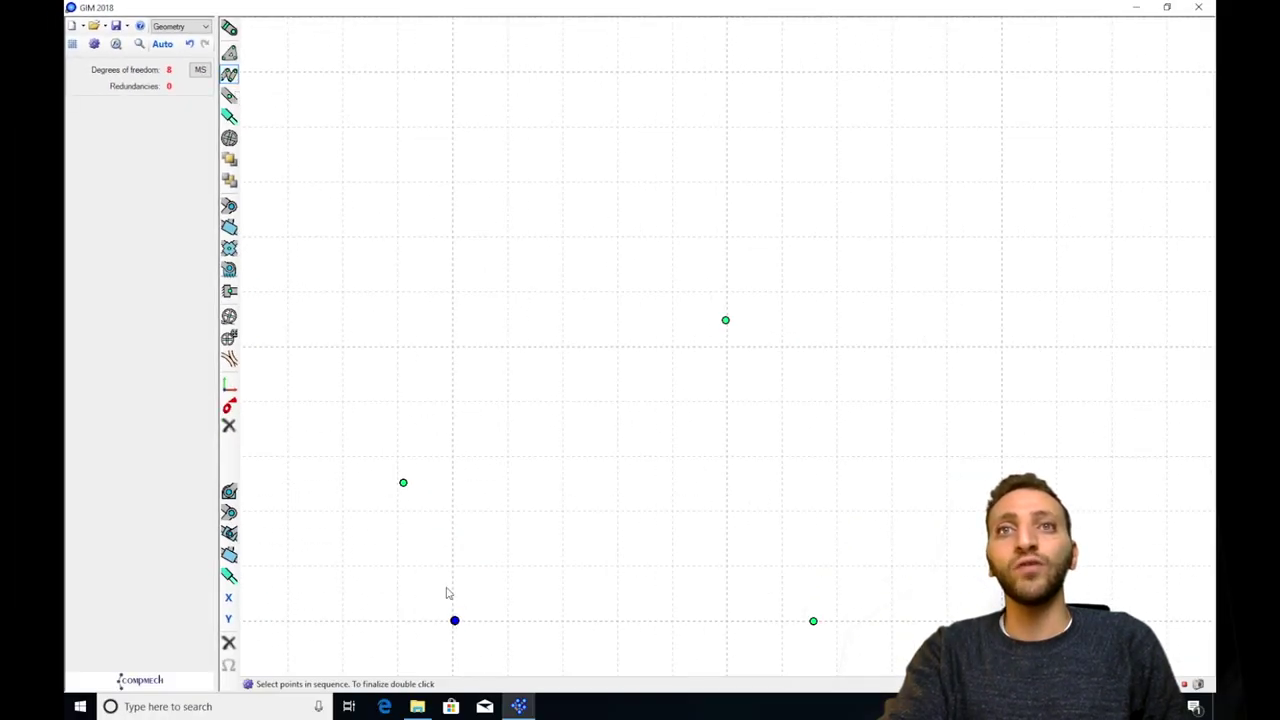
{"action": "left_click", "coordinate": [403, 483]}
{"action": "left_click", "coordinate": [725, 320]}
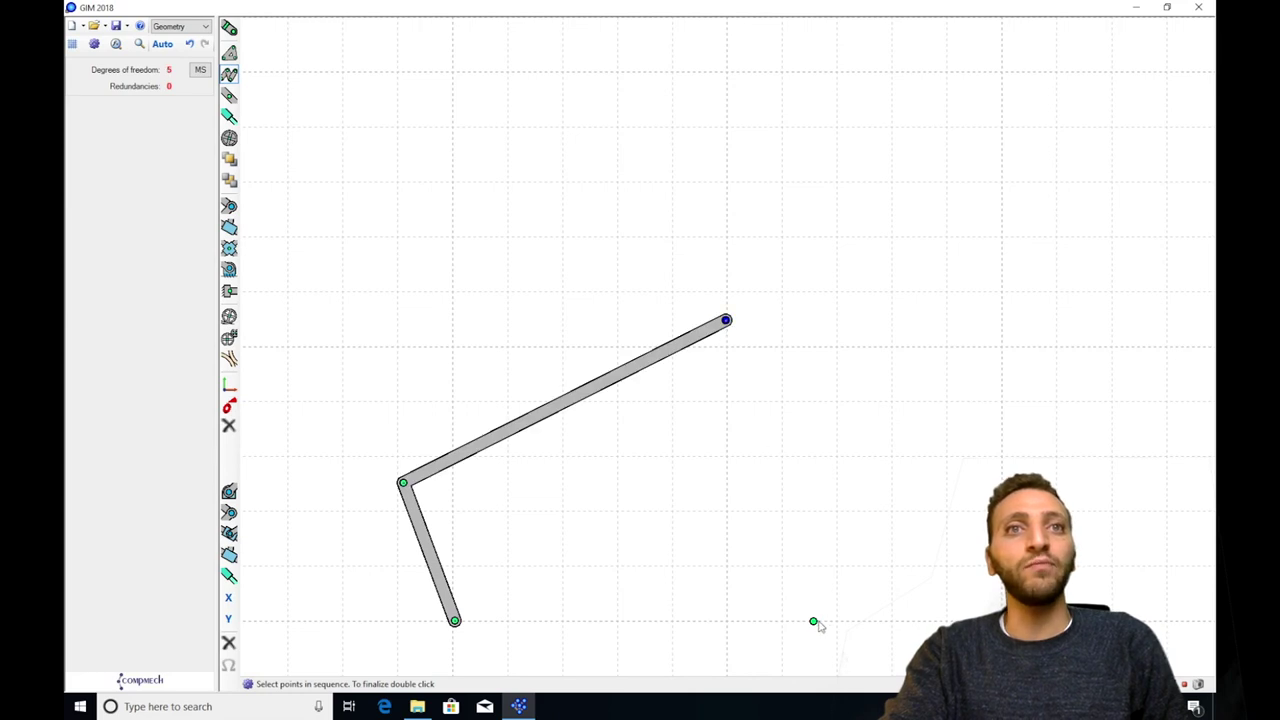
{"action": "double_click", "coordinate": [813, 622]}
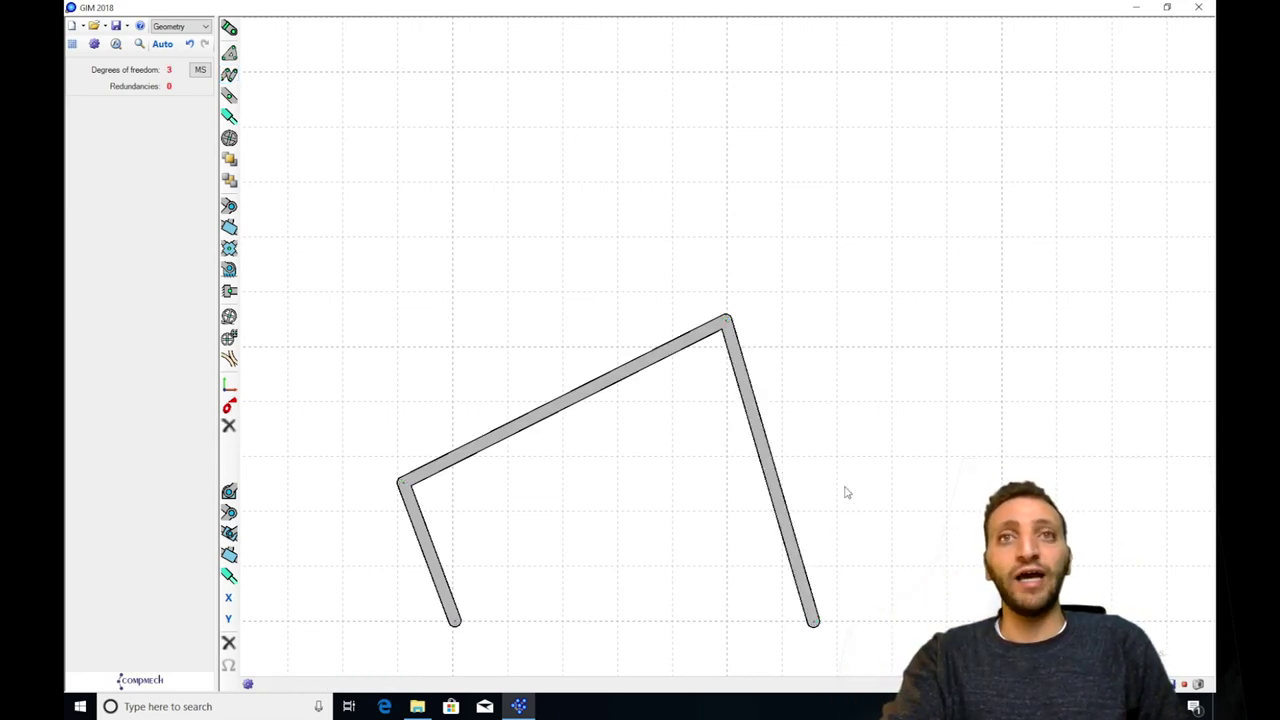
{"action": "middle_click_drag", "start_coordinate": [834, 489], "coordinate": [866, 396]}
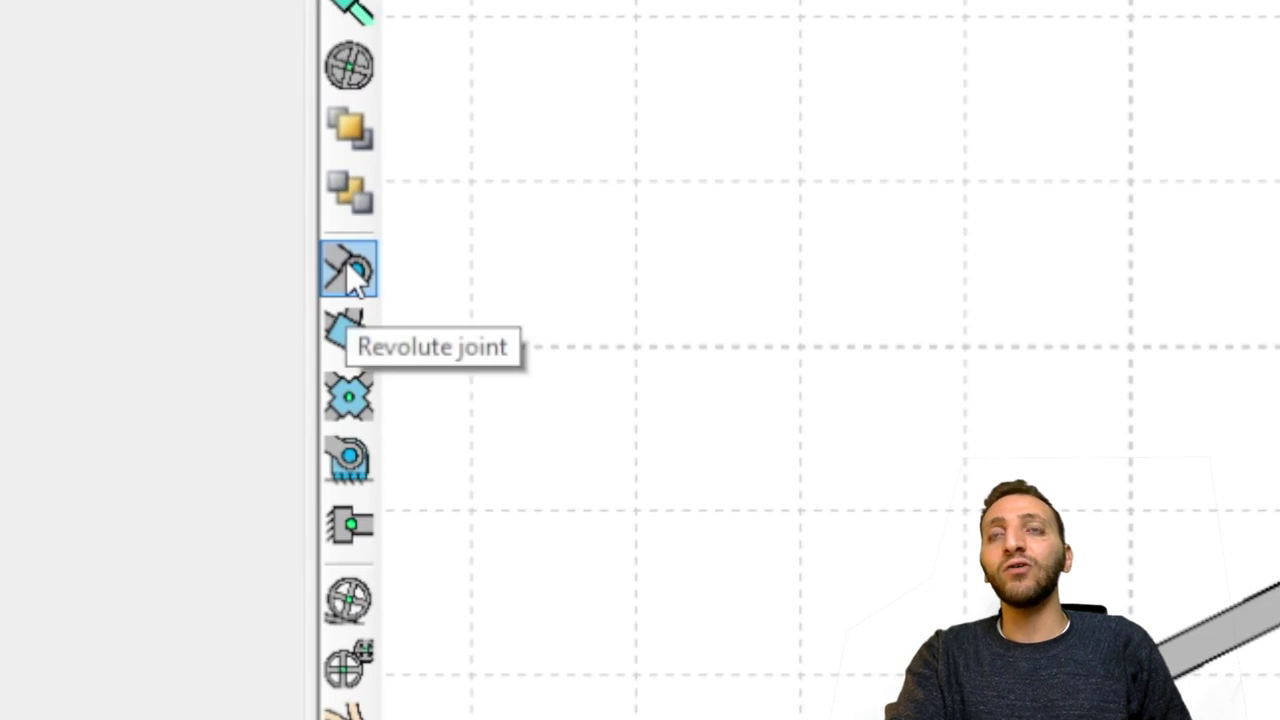
Place revolute joints on all four nodes, grounding both bottom nodes, then choose Kinematics mode.
{"action": "left_click", "coordinate": [348, 268]}
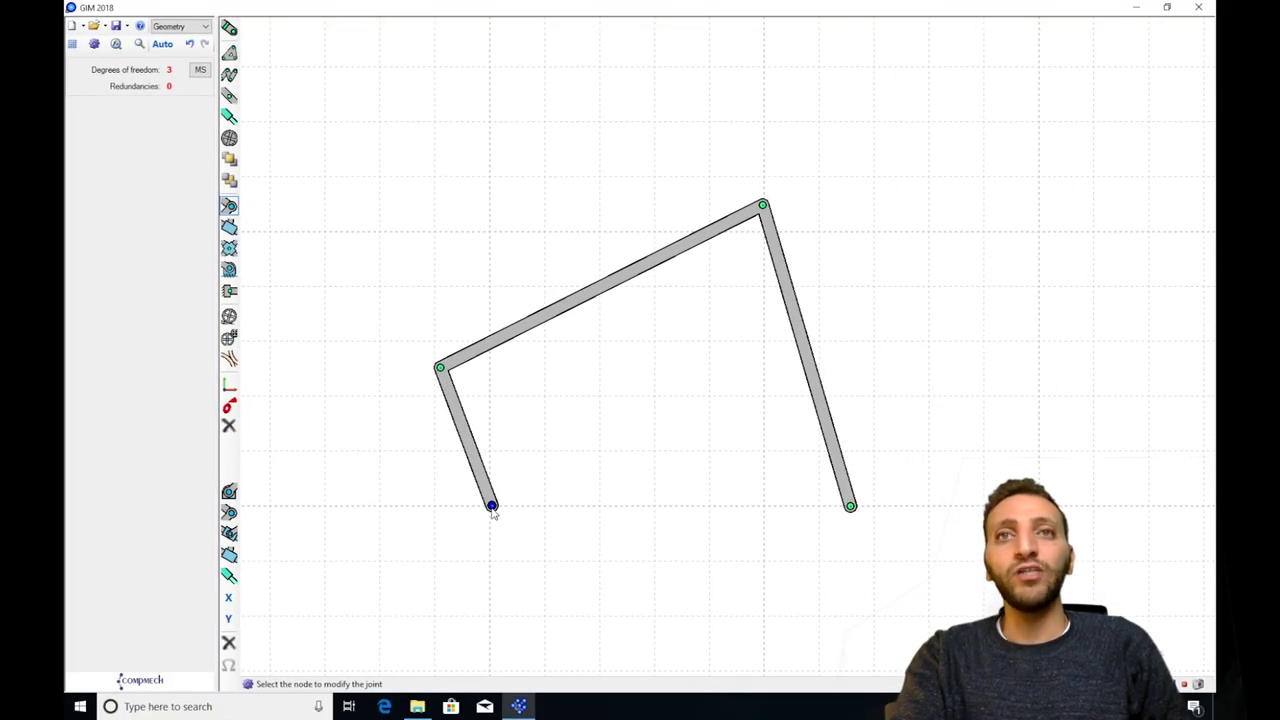
{"action": "left_click", "coordinate": [492, 507]}
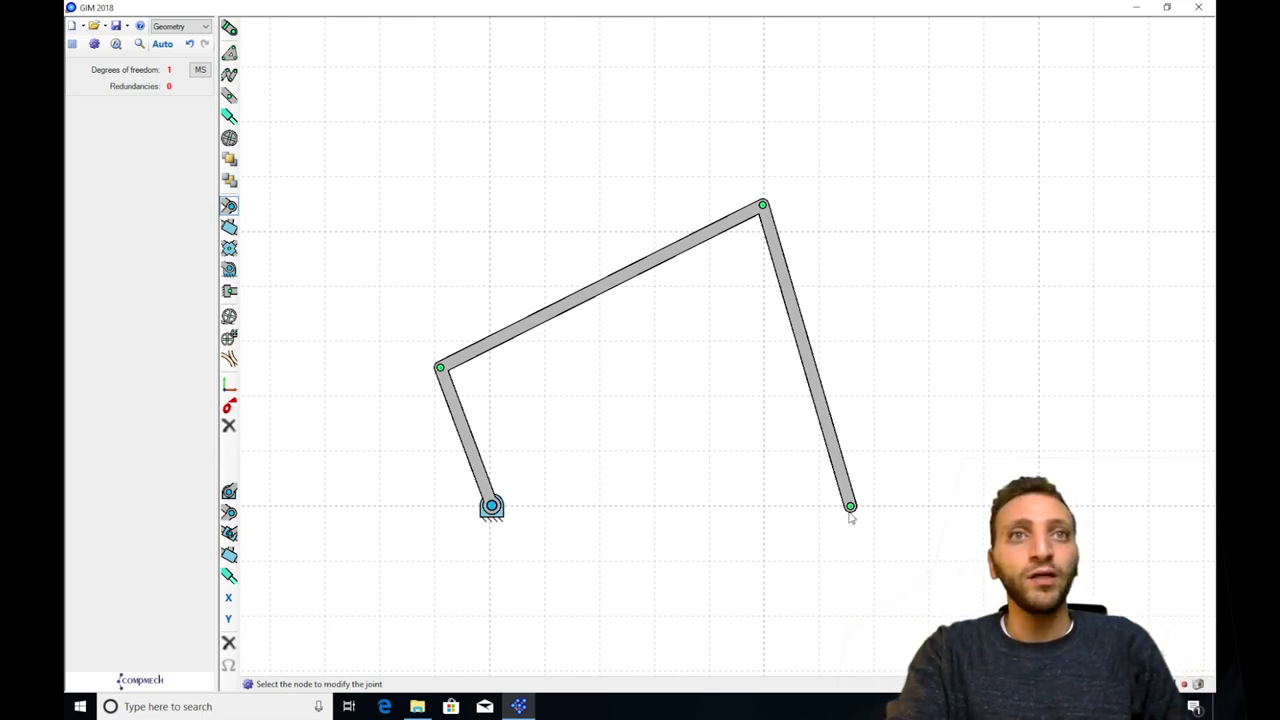
{"action": "left_click", "coordinate": [850, 507]}
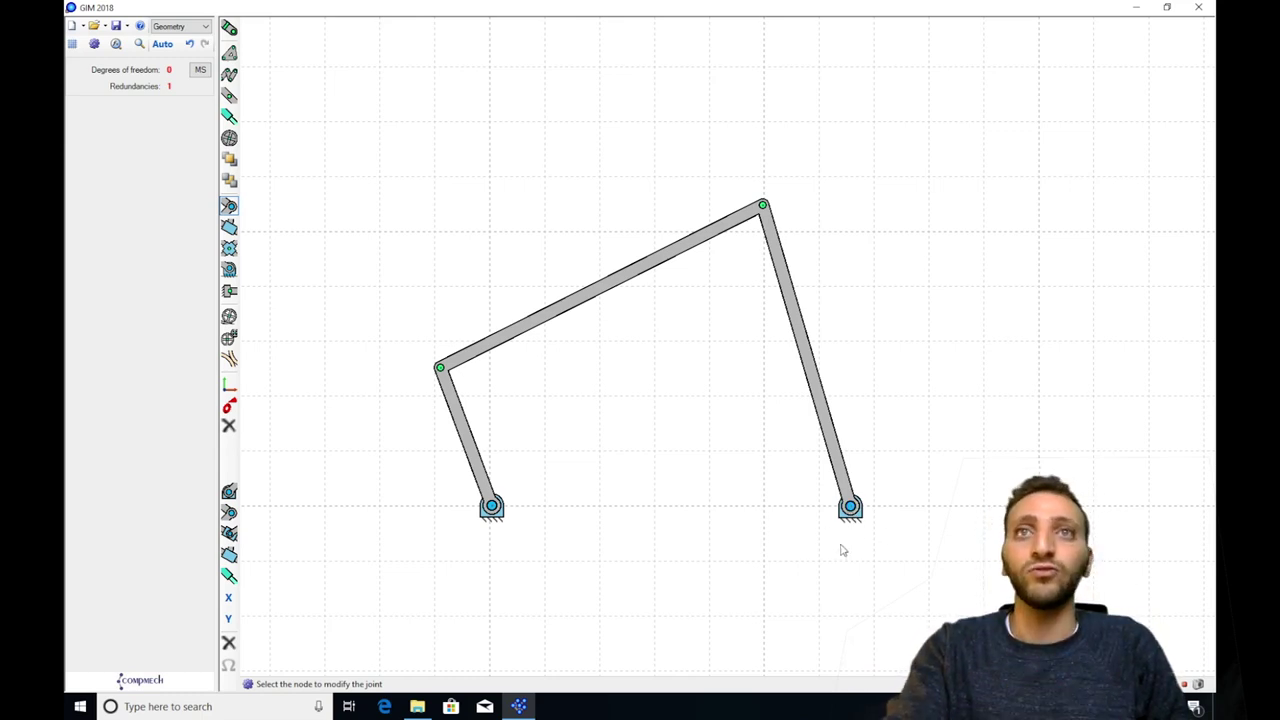
{"action": "left_click", "coordinate": [442, 369]}
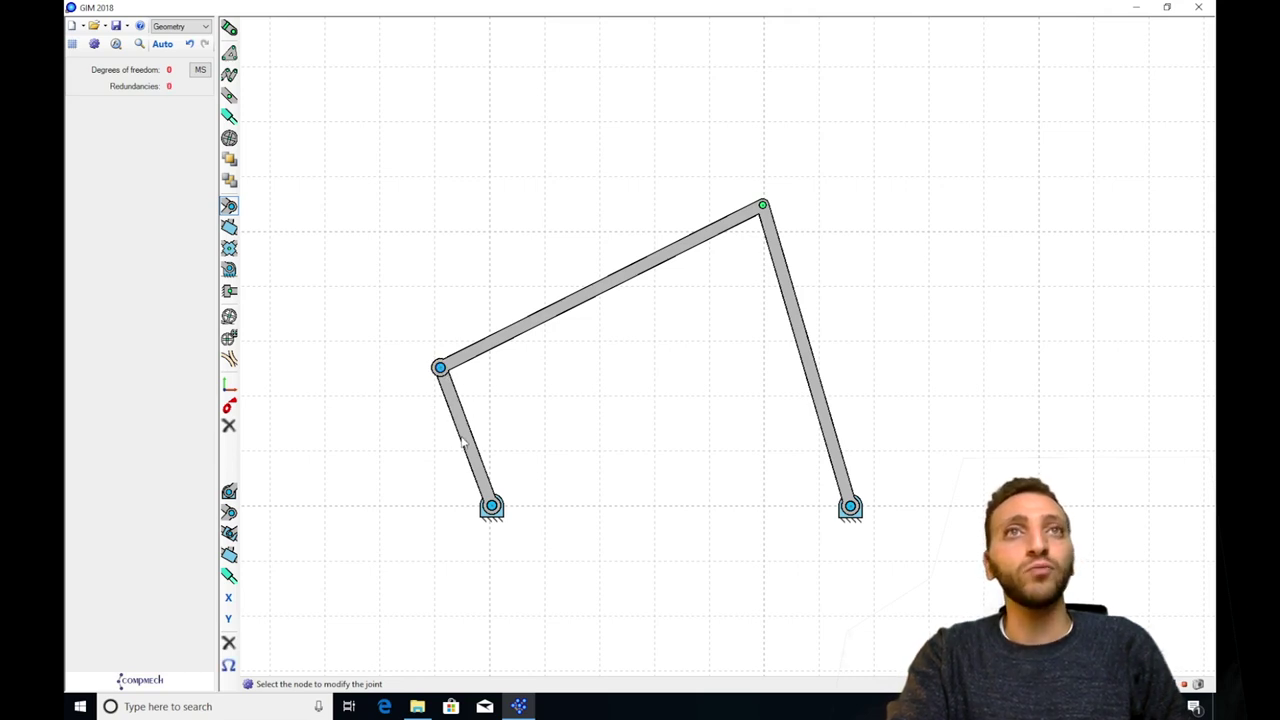
{"action": "left_click", "coordinate": [762, 206]}
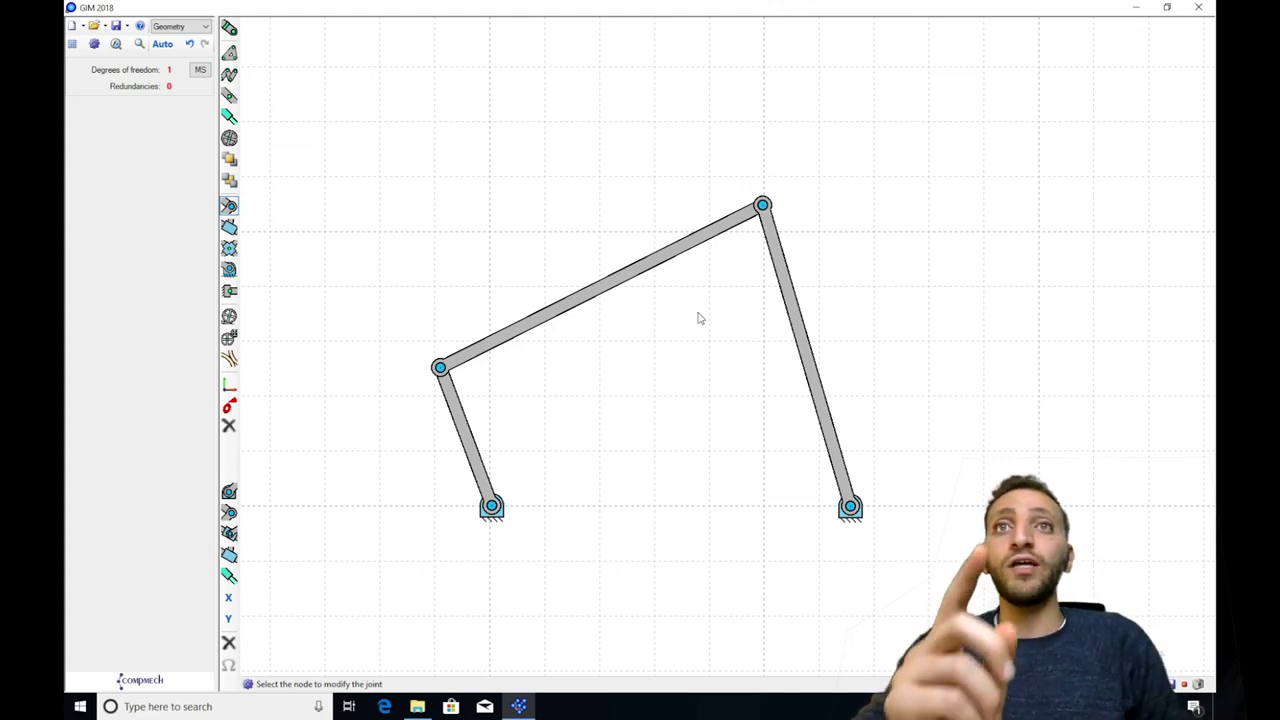
{"action": "left_click", "coordinate": [183, 27]}
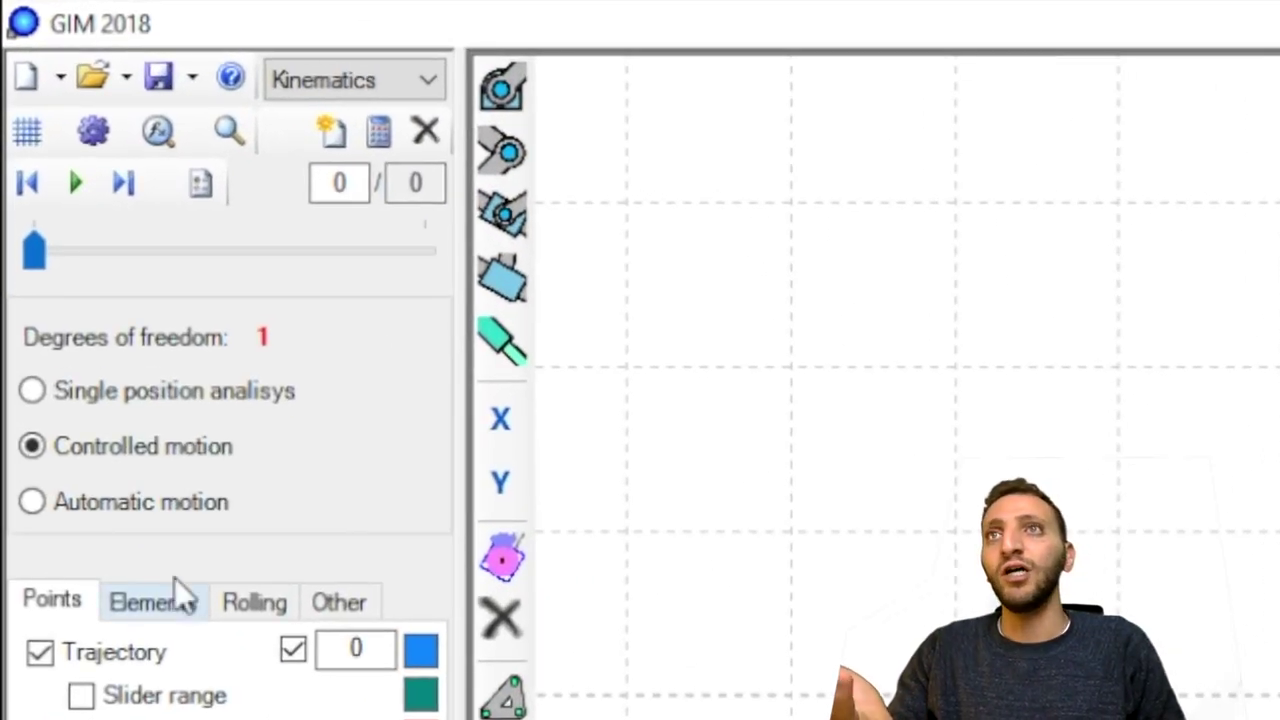
Choose Automatic motion, play the animation, and scrub to a later frame.
{"action": "left_click", "coordinate": [141, 488]}
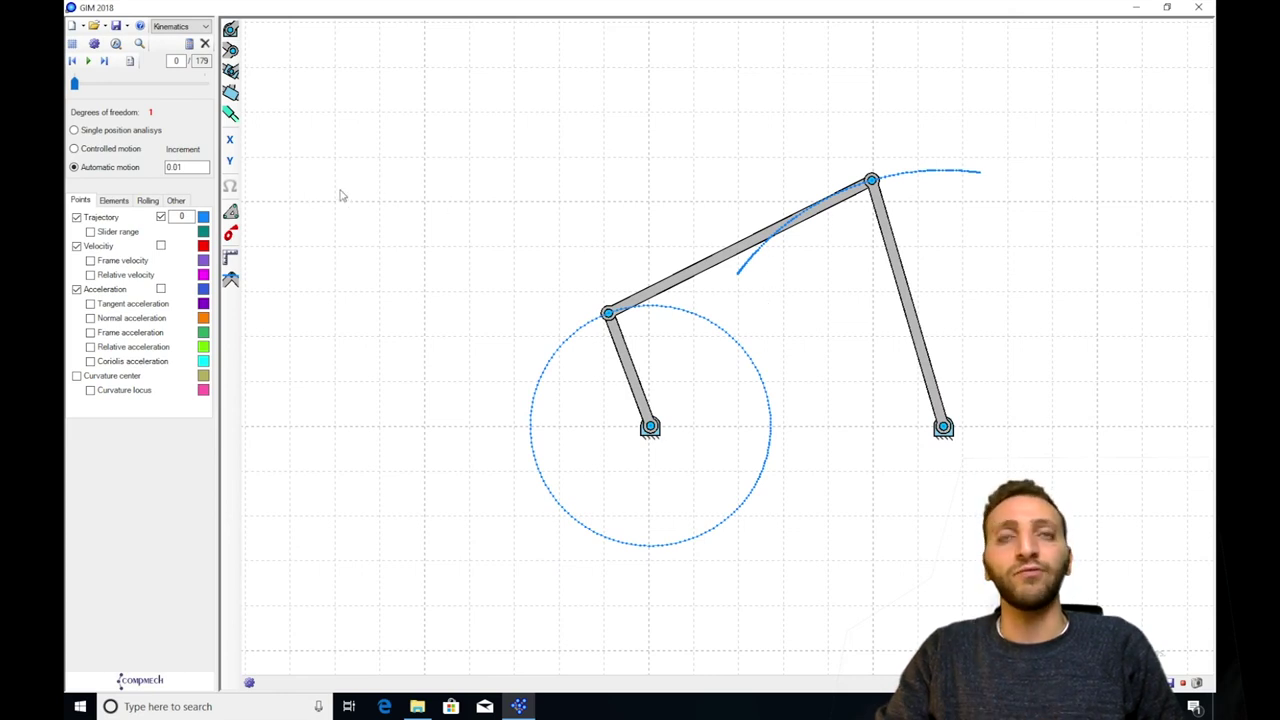
{"action": "left_click", "coordinate": [88, 61]}
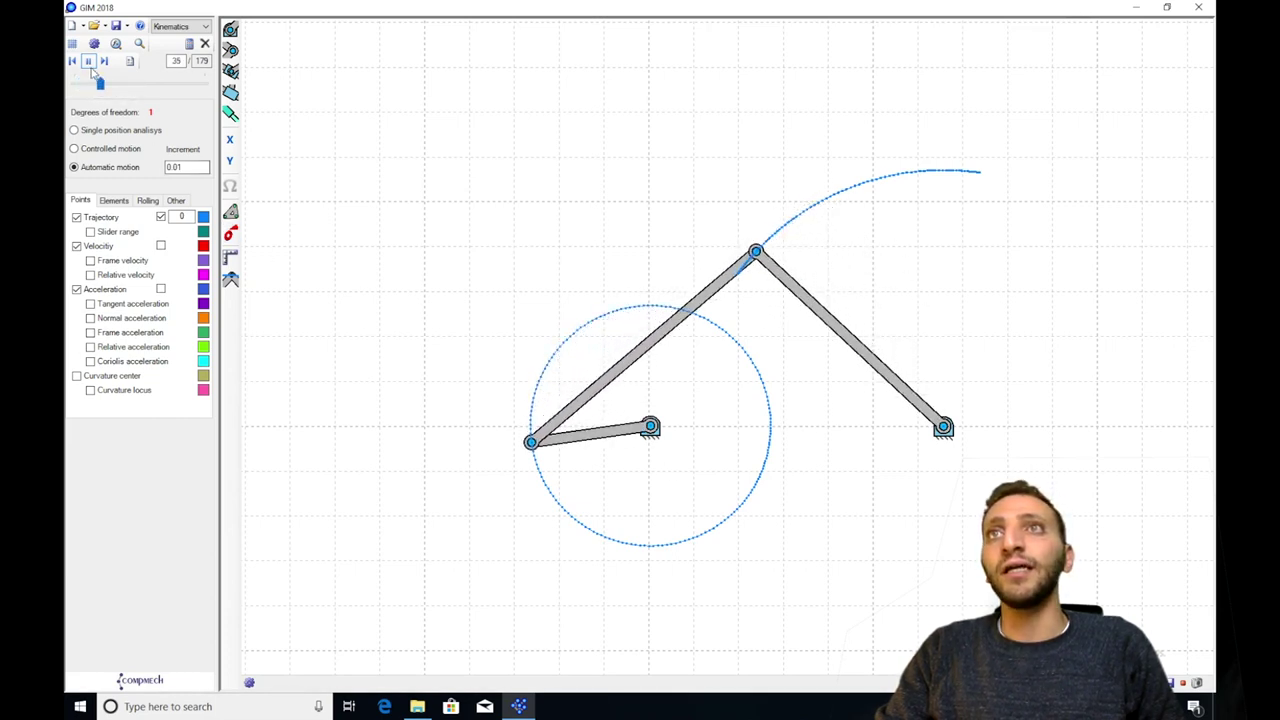
{"action": "left_click_drag", "start_coordinate": [100, 83], "coordinate": [74, 84]}
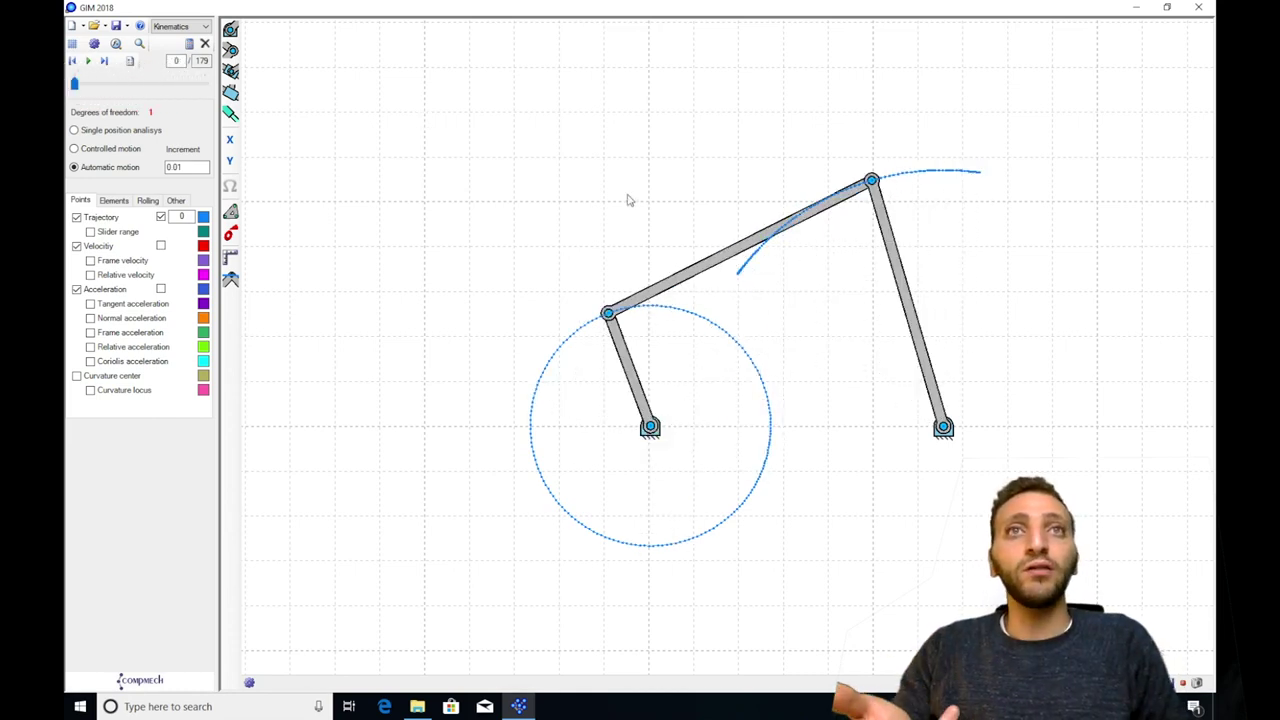
{"action": "mouse_move", "coordinate": [629, 200]}
{"action": "middle_mouse_down"}
{"action": "mouse_move", "coordinate": [500, 166]}
{"action": "mouse_move", "coordinate": [446, 177]}
{"action": "mouse_move", "coordinate": [452, 186]}
{"action": "middle_mouse_up"}
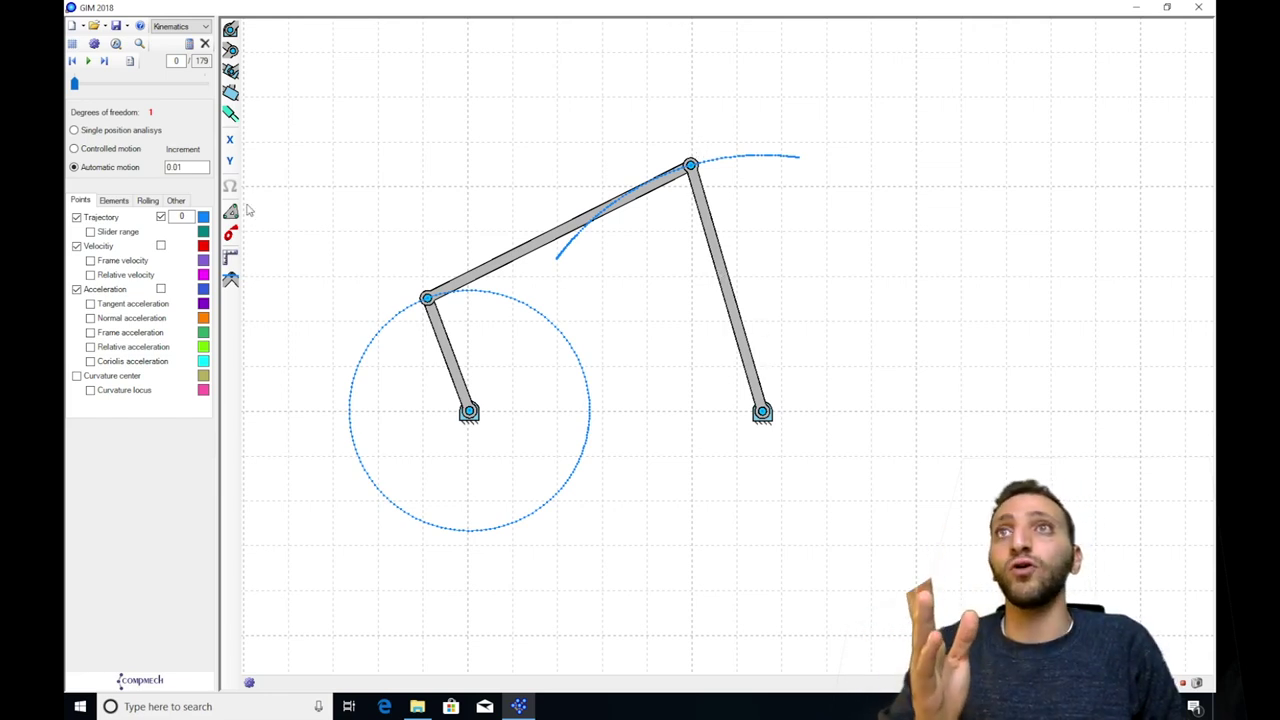
Step the linkage through its positions using the frame slider.
{"action": "mouse_move", "coordinate": [75, 85]}
{"action": "left_mouse_down"}
{"action": "mouse_move", "coordinate": [200, 85]}
{"action": "mouse_move", "coordinate": [70, 86]}
{"action": "left_mouse_up"}
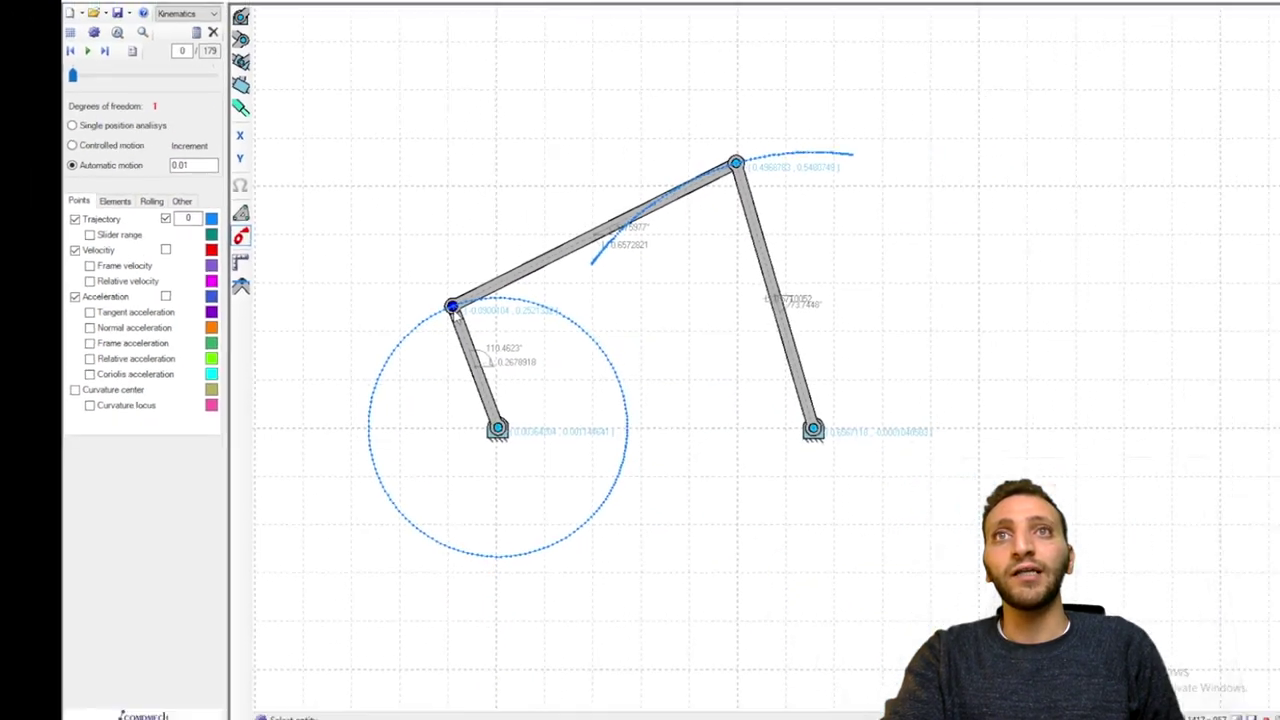
Move the crank's upper joint until the crank is 0.2254144 long at 111.9288°.
{"action": "left_click_drag", "start_coordinate": [428, 300], "coordinate": [375, 305]}
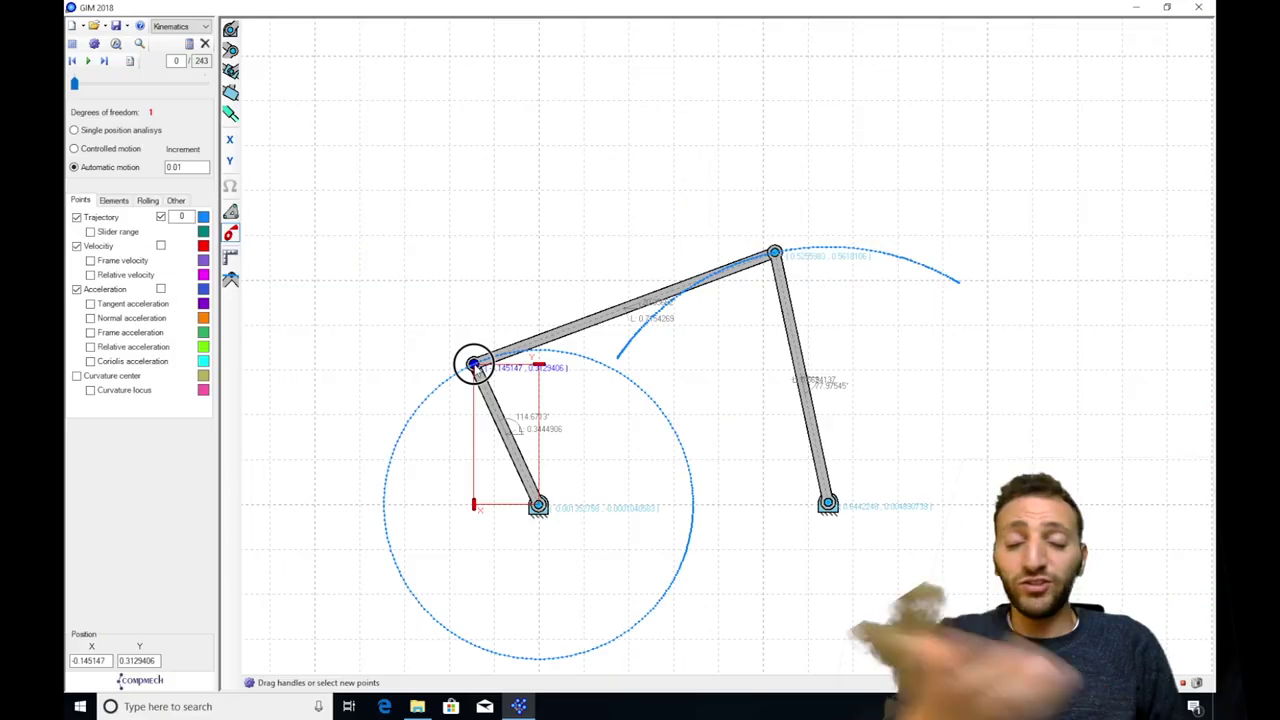
{"action": "mouse_move", "coordinate": [474, 367]}
{"action": "left_mouse_down"}
{"action": "mouse_move", "coordinate": [483, 397]}
{"action": "mouse_move", "coordinate": [506, 411]}
{"action": "mouse_move", "coordinate": [557, 372]}
{"action": "mouse_move", "coordinate": [485, 417]}
{"action": "mouse_move", "coordinate": [402, 383]}
{"action": "mouse_move", "coordinate": [464, 390]}
{"action": "mouse_move", "coordinate": [467, 340]}
{"action": "mouse_move", "coordinate": [438, 269]}
{"action": "mouse_move", "coordinate": [528, 197]}
{"action": "mouse_move", "coordinate": [471, 196]}
{"action": "mouse_move", "coordinate": [415, 168]}
{"action": "mouse_move", "coordinate": [489, 200]}
{"action": "mouse_move", "coordinate": [503, 229]}
{"action": "mouse_move", "coordinate": [457, 310]}
{"action": "mouse_move", "coordinate": [500, 408]}
{"action": "mouse_move", "coordinate": [411, 291]}
{"action": "mouse_move", "coordinate": [432, 228]}
{"action": "mouse_move", "coordinate": [511, 189]}
{"action": "mouse_move", "coordinate": [643, 246]}
{"action": "mouse_move", "coordinate": [628, 302]}
{"action": "mouse_move", "coordinate": [600, 309]}
{"action": "mouse_move", "coordinate": [640, 294]}
{"action": "mouse_move", "coordinate": [612, 281]}
{"action": "mouse_move", "coordinate": [483, 311]}
{"action": "mouse_move", "coordinate": [440, 383]}
{"action": "mouse_move", "coordinate": [502, 419]}
{"action": "mouse_move", "coordinate": [509, 409]}
{"action": "mouse_move", "coordinate": [481, 389]}
{"action": "left_mouse_up"}
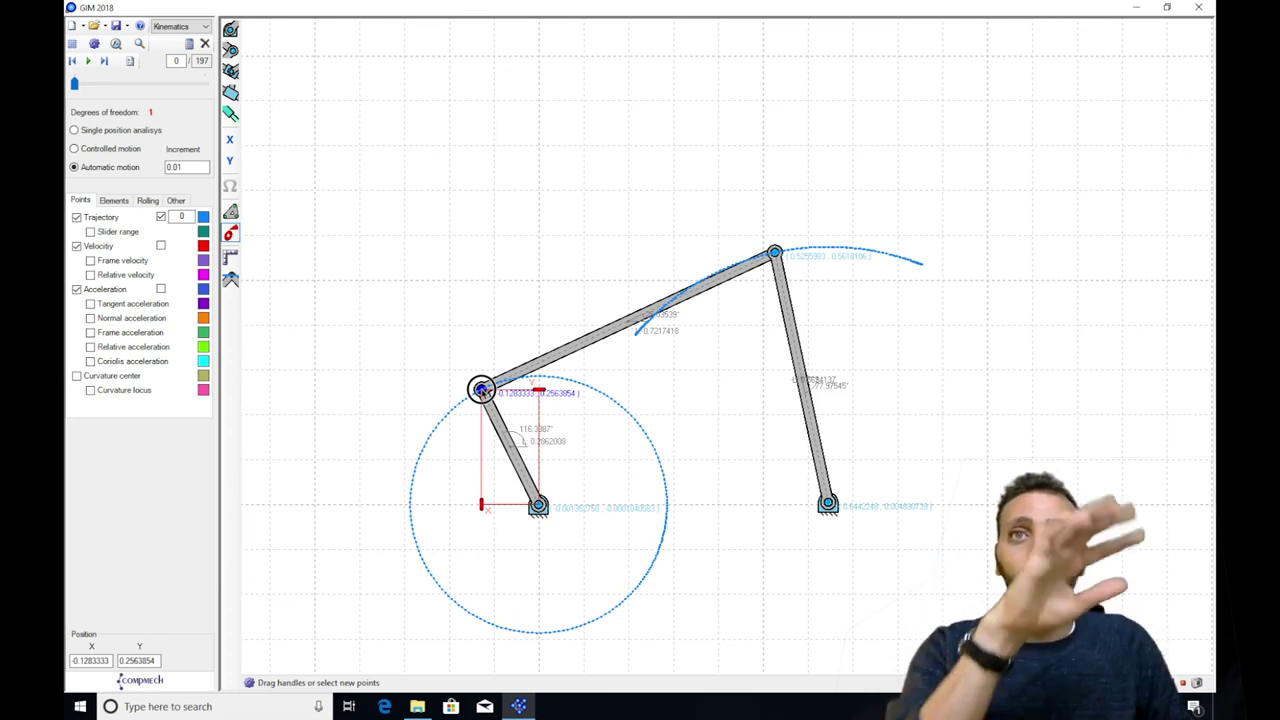
{"action": "left_click_drag", "start_coordinate": [481, 389], "coordinate": [501, 412]}
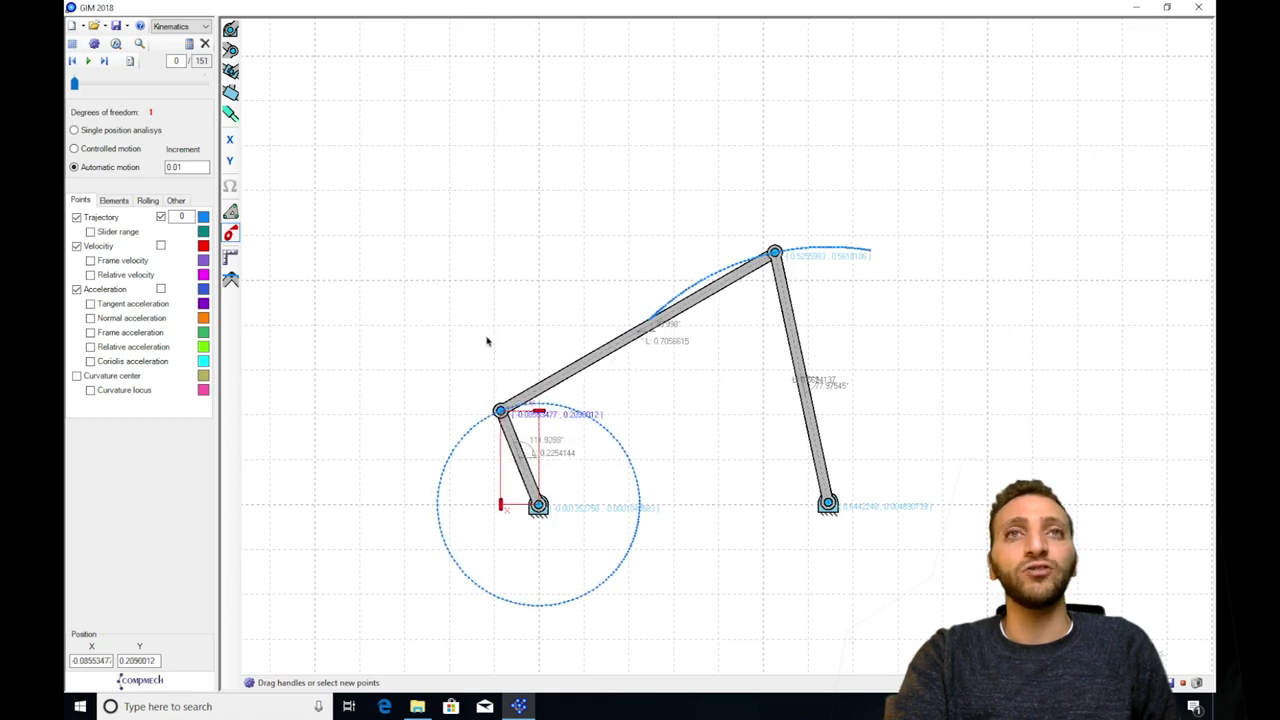
Deselect the crank joint and capture a screenshot region around the linkage.
{"action": "left_click", "coordinate": [562, 212]}
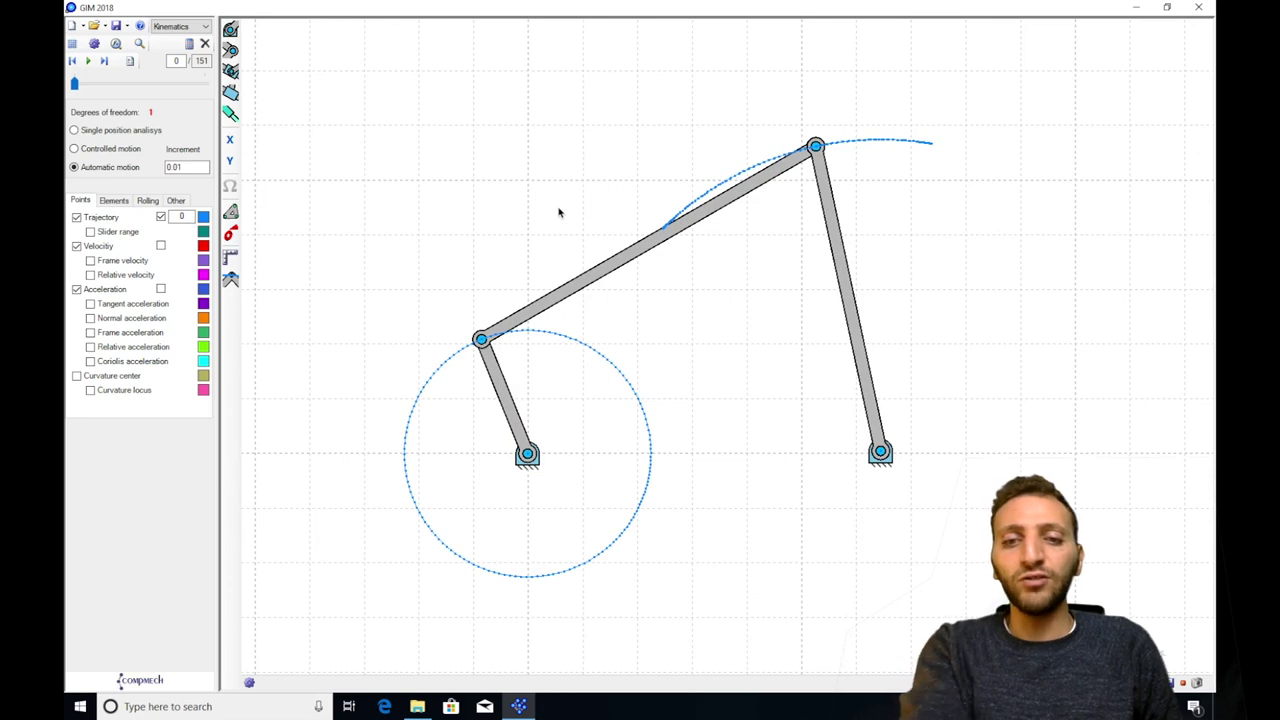
{"action": "left_click_drag", "start_coordinate": [325, 63], "coordinate": [978, 628]}
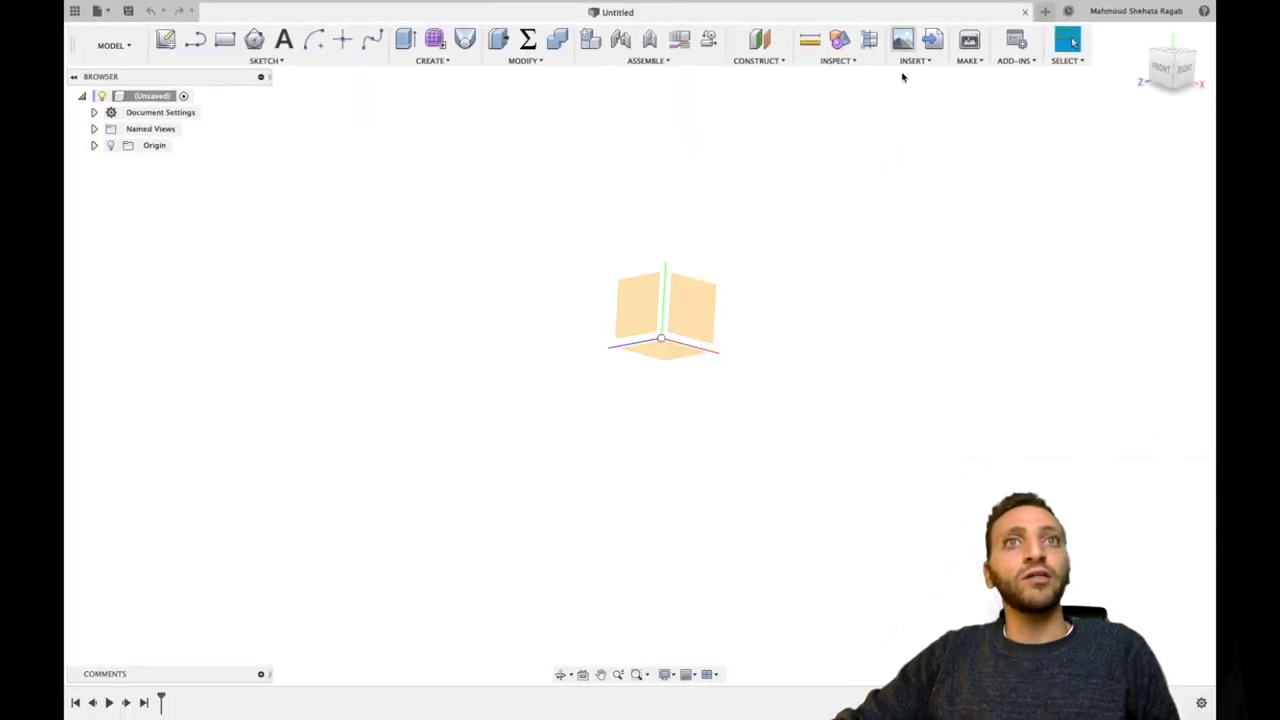
Start Attached Canvas and choose the XY origin plane as the face.
{"action": "left_click", "coordinate": [902, 40]}
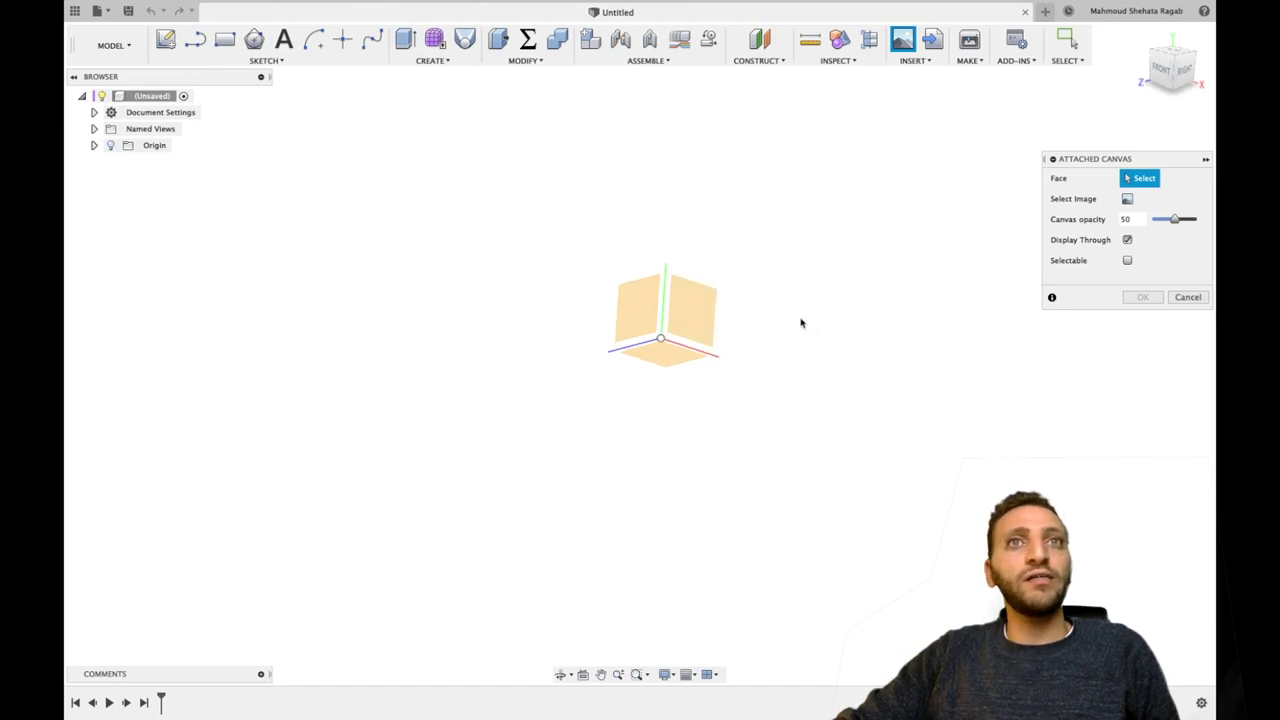
{"action": "middle_click_drag", "start_coordinate": [800, 323], "coordinate": [697, 336], "text": "shift"}
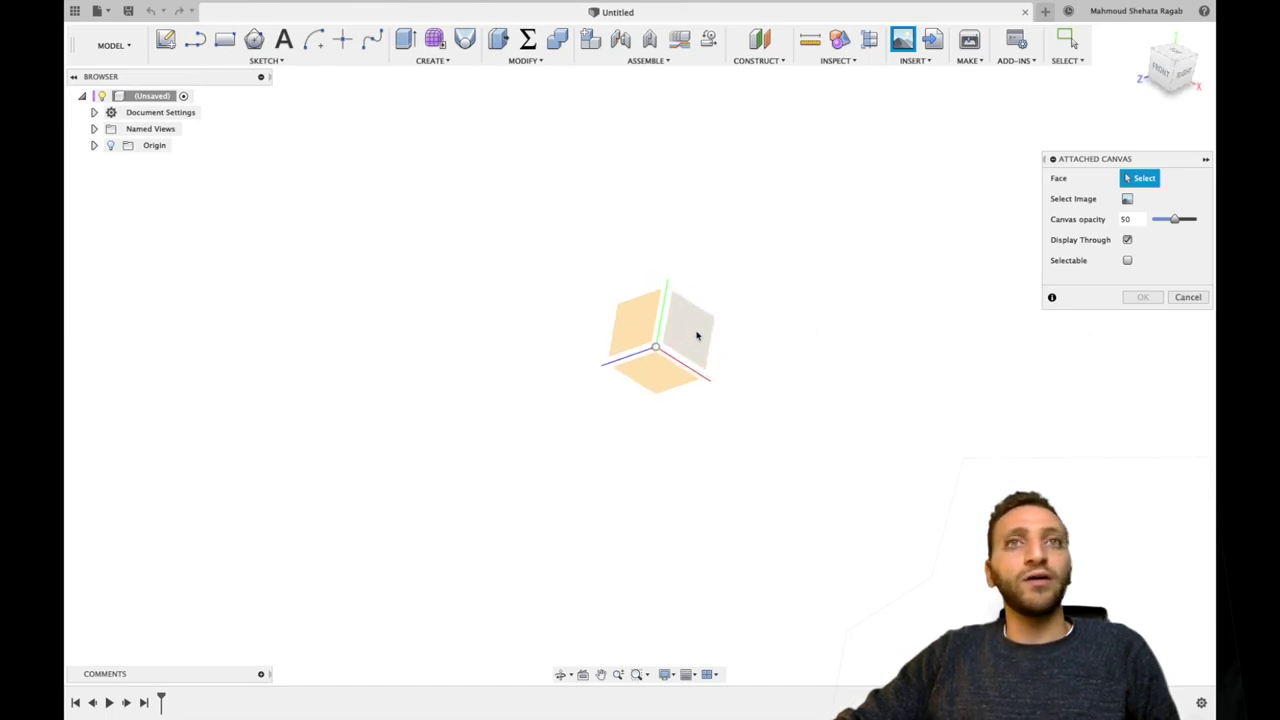
{"action": "left_click", "coordinate": [698, 335]}
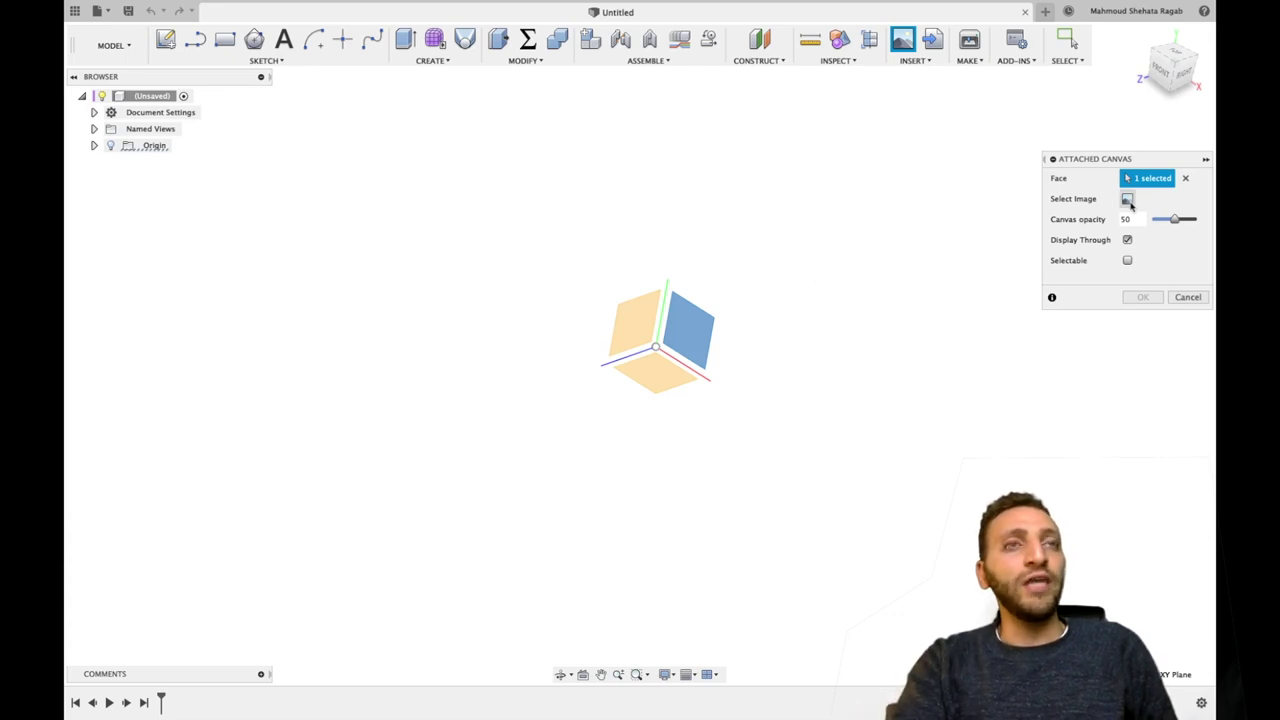
Attach the latest linkage screenshot to the XY plane as a canvas scaled to 3.984.
{"action": "left_click", "coordinate": [1128, 200]}
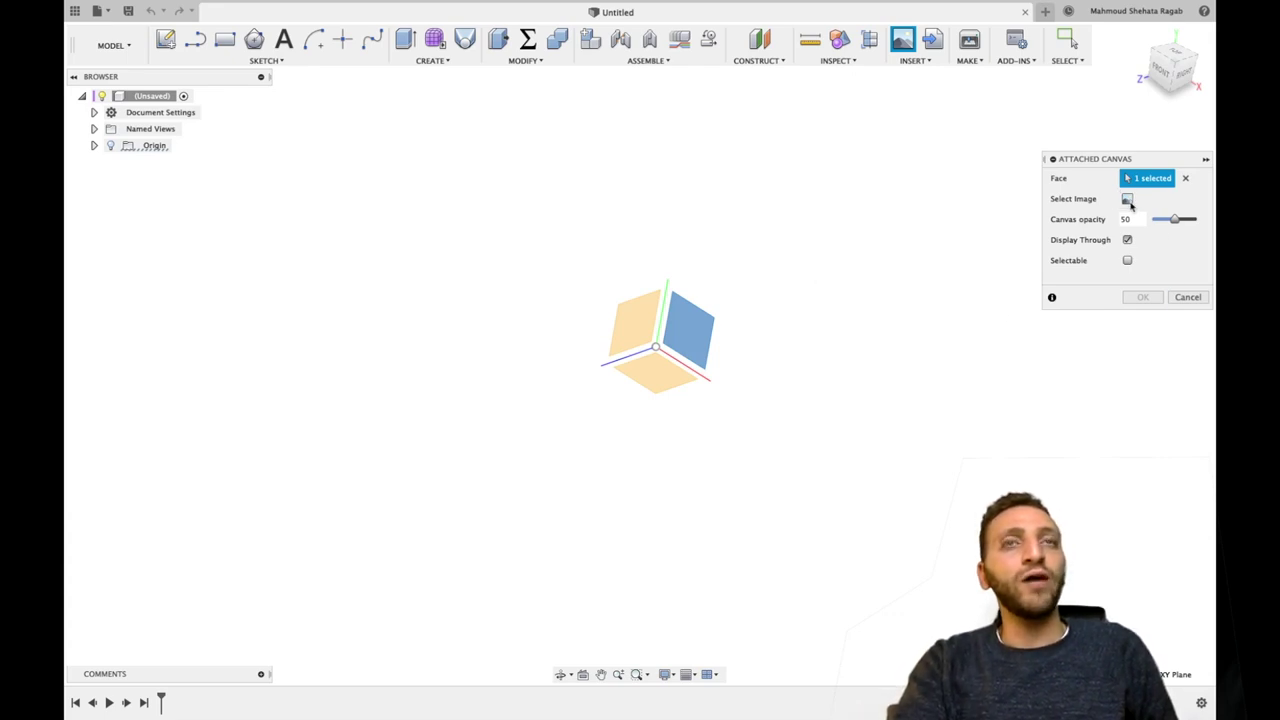
{"action": "left_click", "coordinate": [603, 157]}
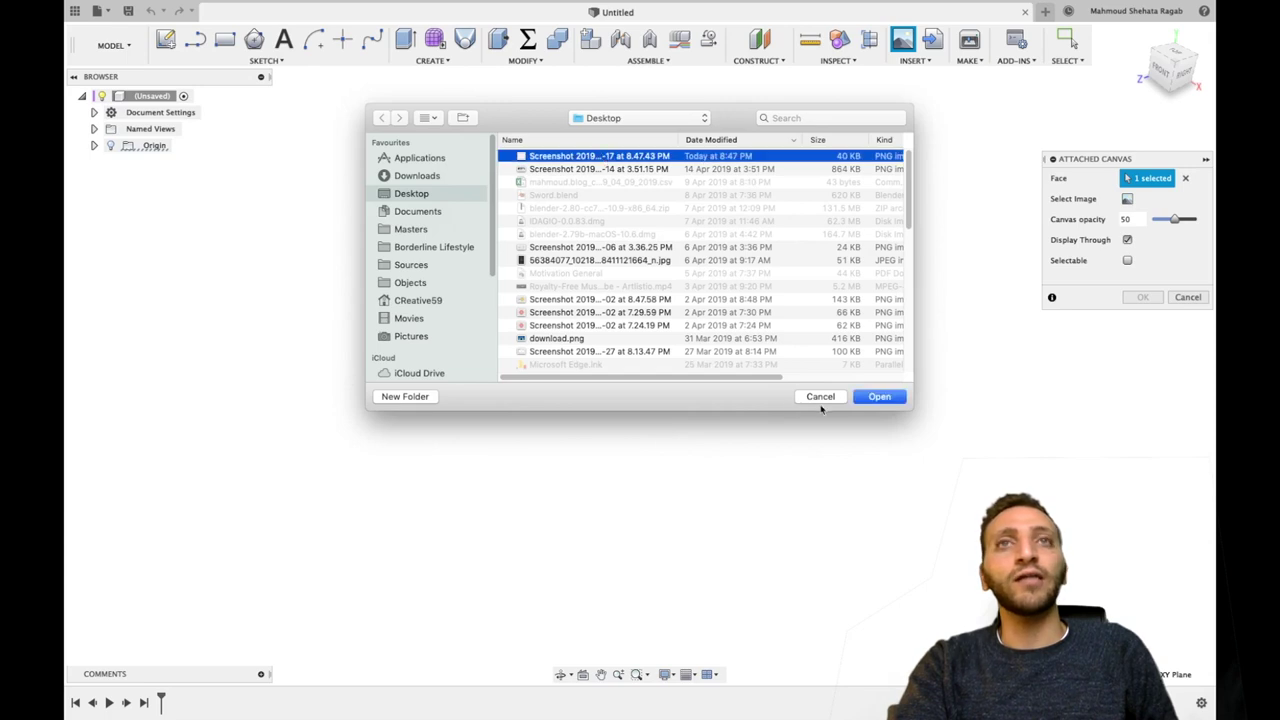
{"action": "left_click", "coordinate": [877, 398]}
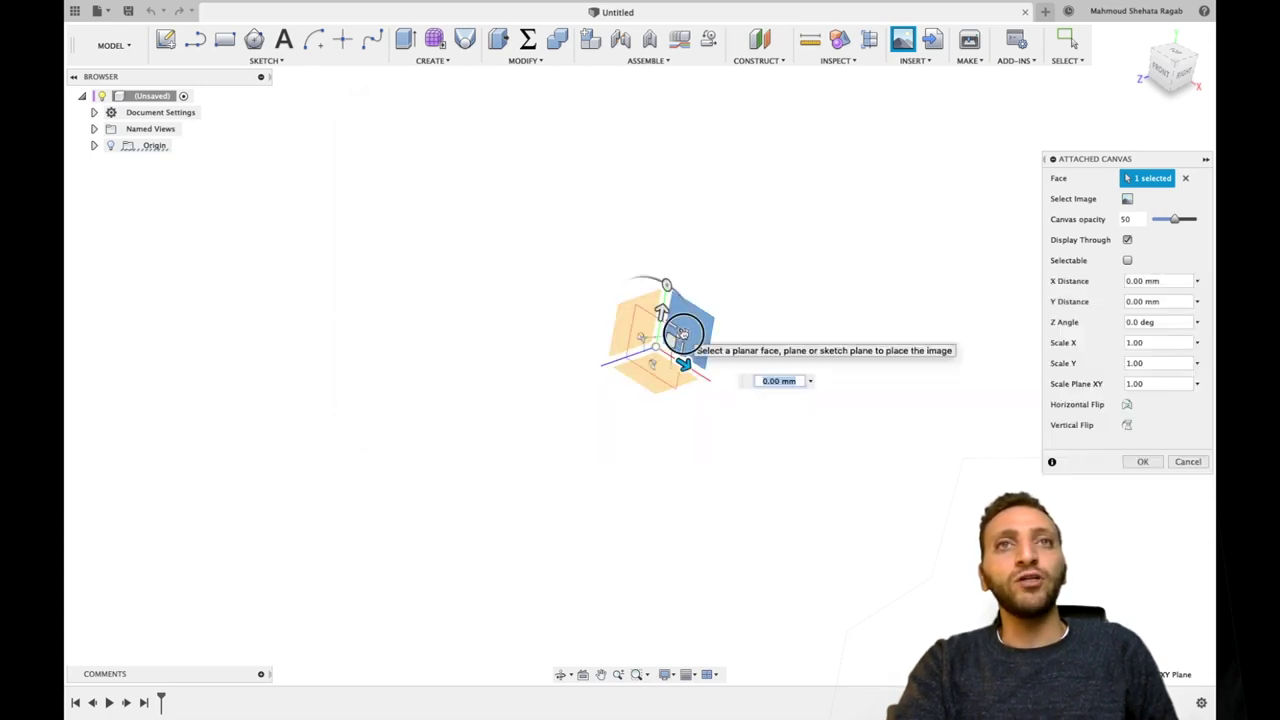
{"action": "left_click_drag", "start_coordinate": [680, 333], "coordinate": [857, 303]}
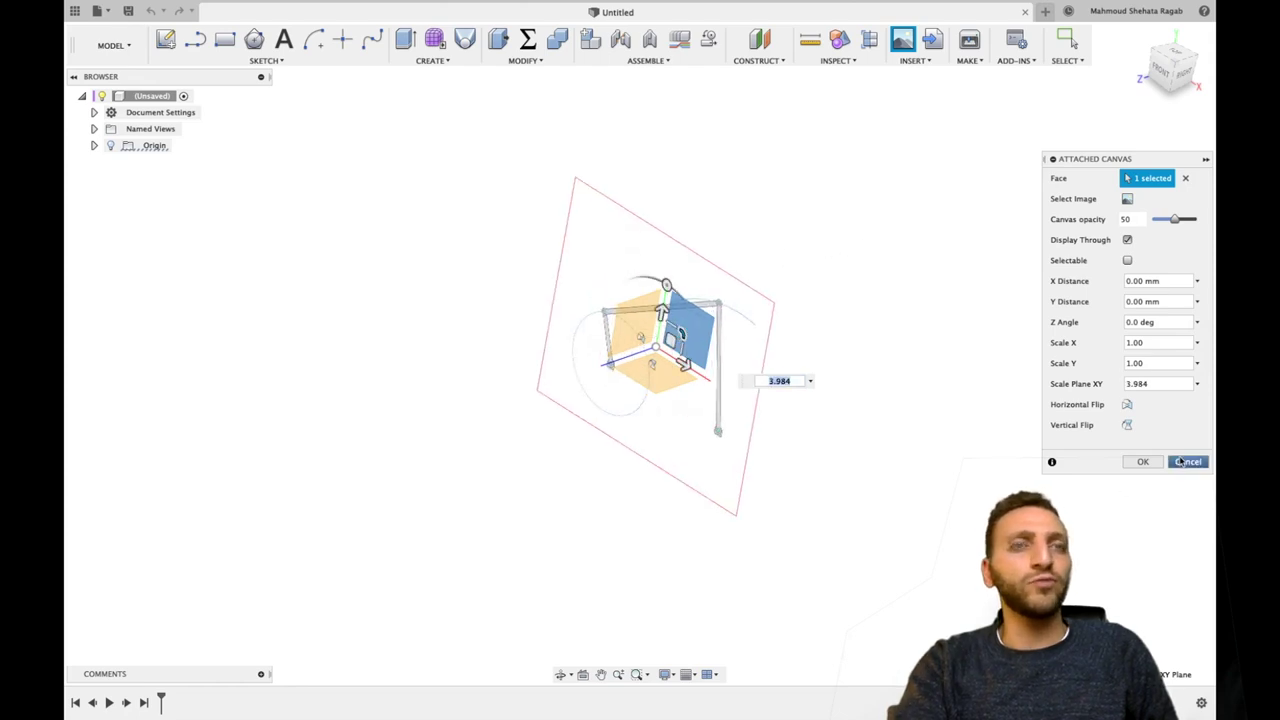
{"action": "left_click", "coordinate": [1143, 461]}
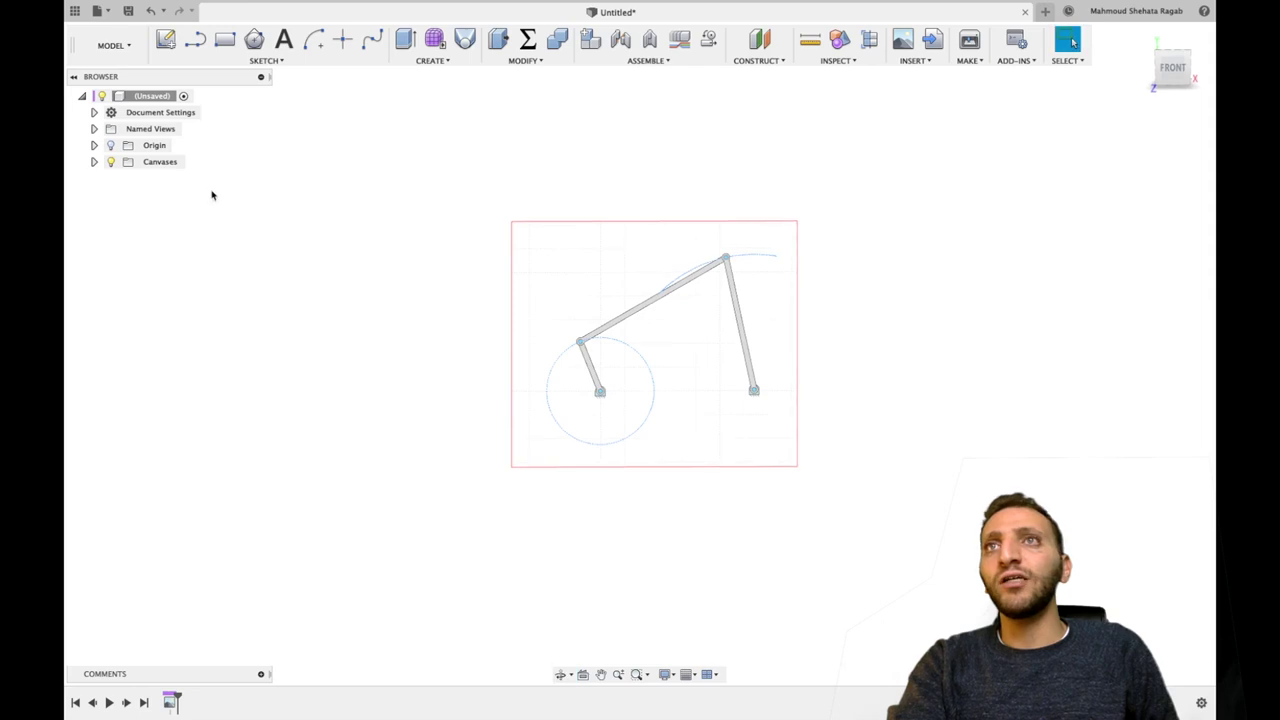
Calibrate the screenshot canvas from the Canvases folder, setting the crank's pivot-to-pivot distance to 100.
{"action": "left_click", "coordinate": [94, 161]}
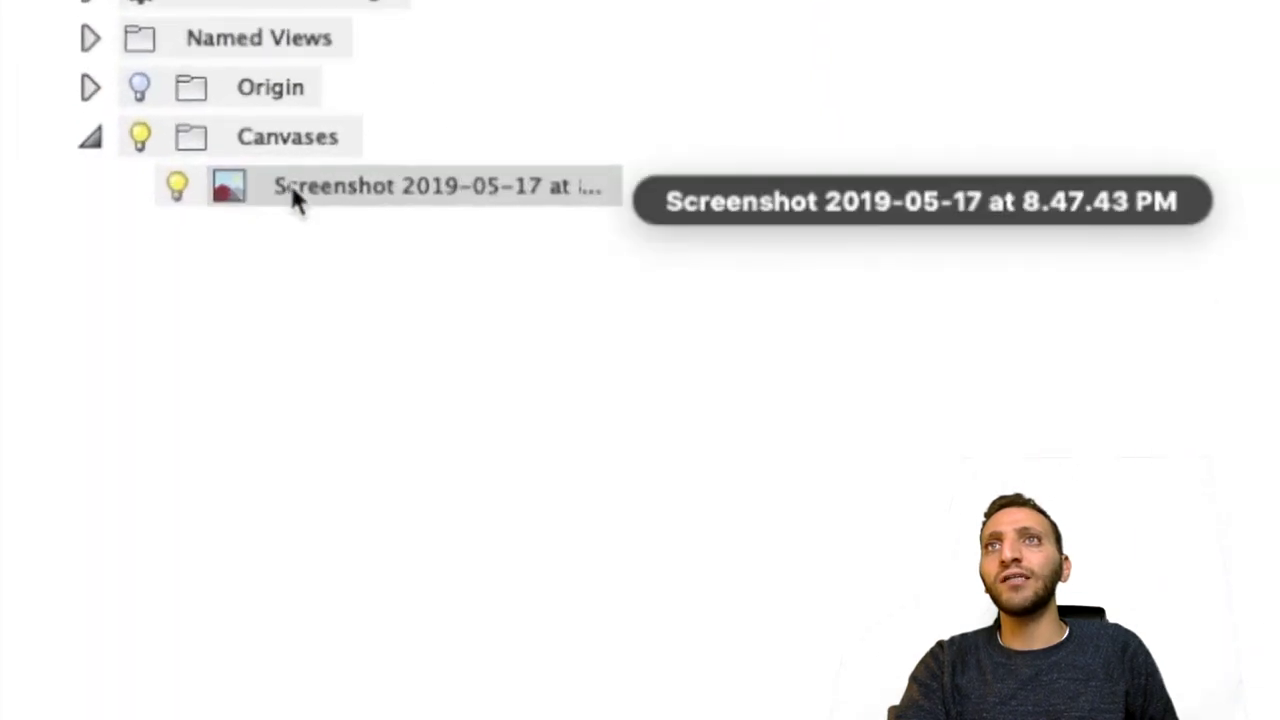
{"action": "right_click", "coordinate": [296, 196]}
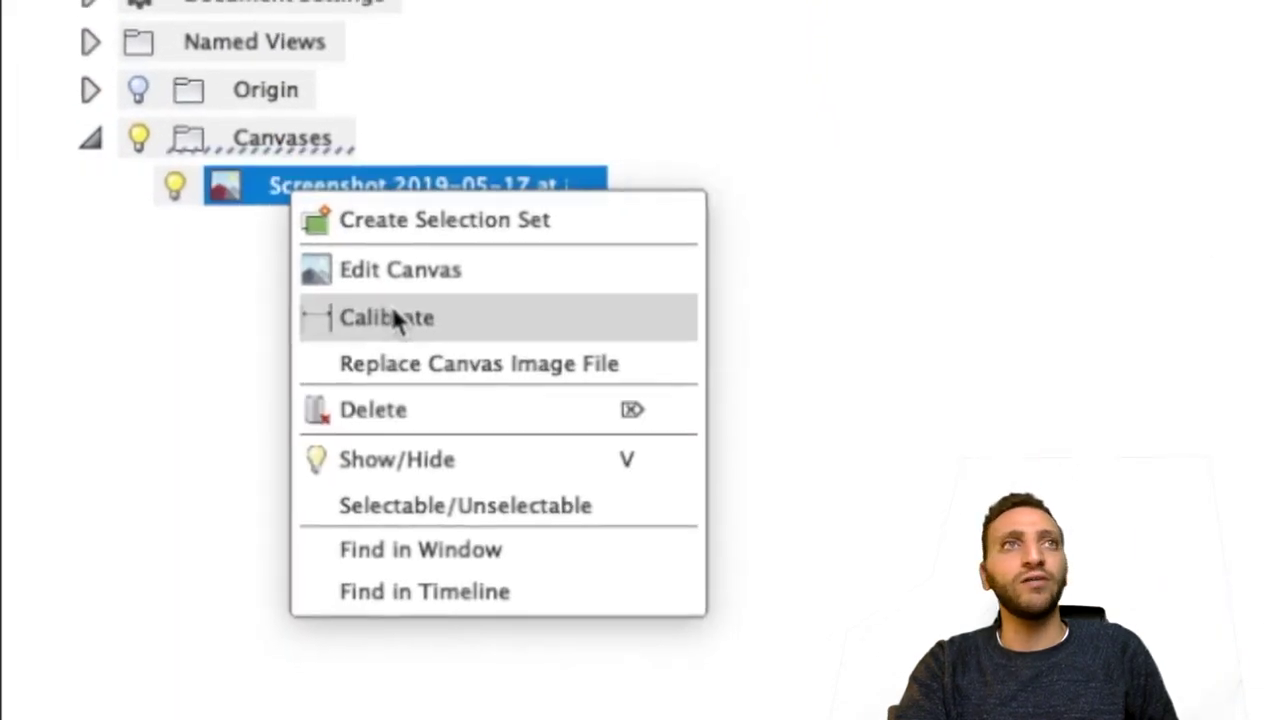
{"action": "left_click", "coordinate": [395, 318]}
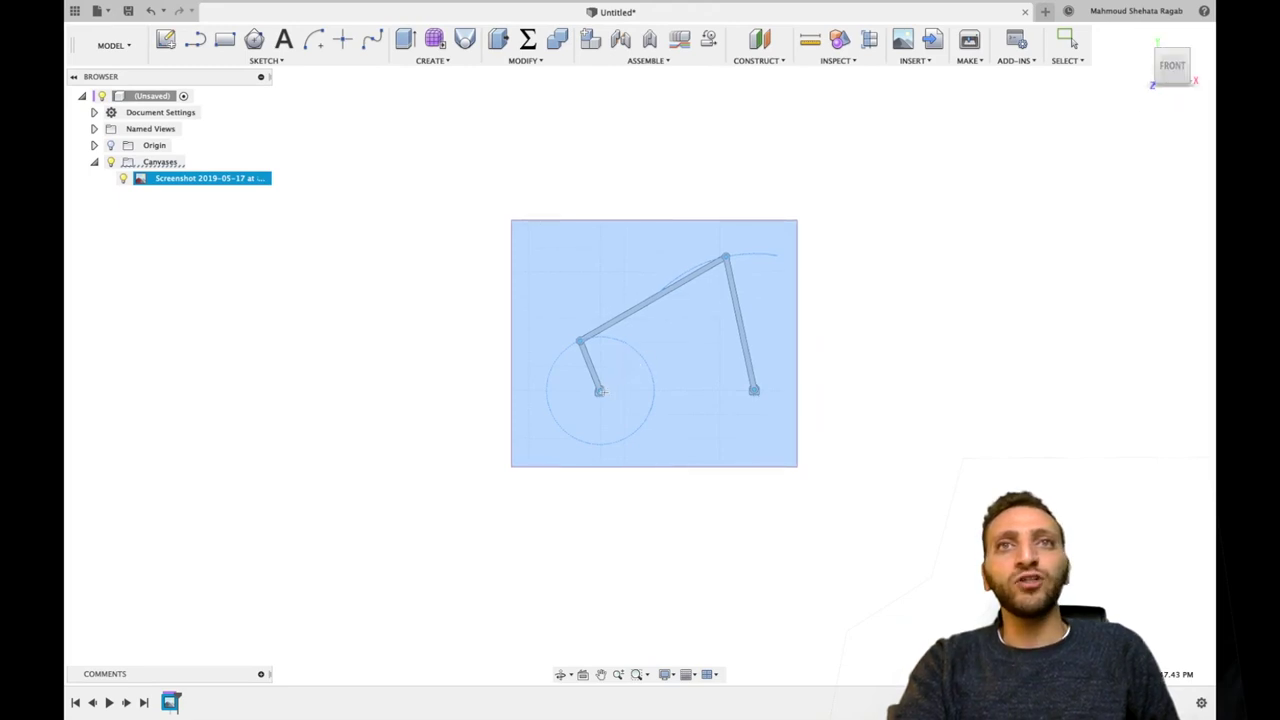
{"action": "scroll", "coordinate": [600, 391], "scroll_direction": "up", "scroll_amount": 10}
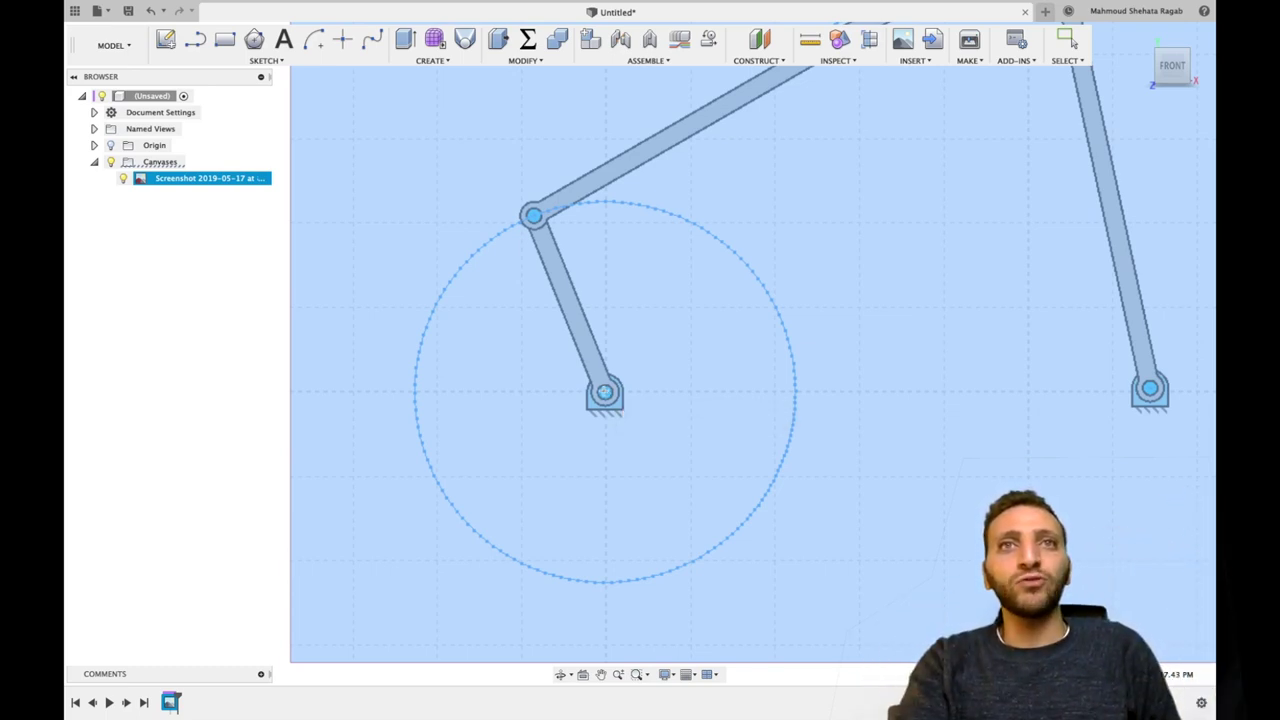
{"action": "key", "text": "Escape"}
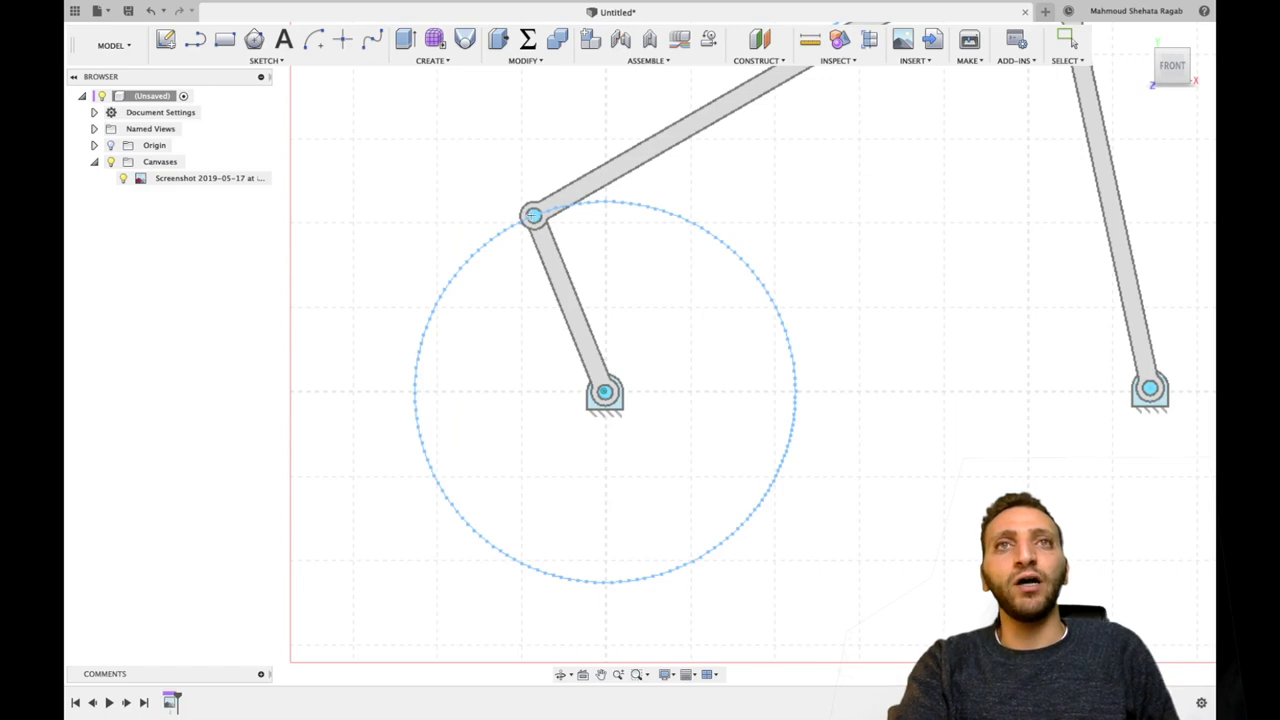
{"action": "left_click", "coordinate": [533, 216]}
{"action": "type", "text": "100"}
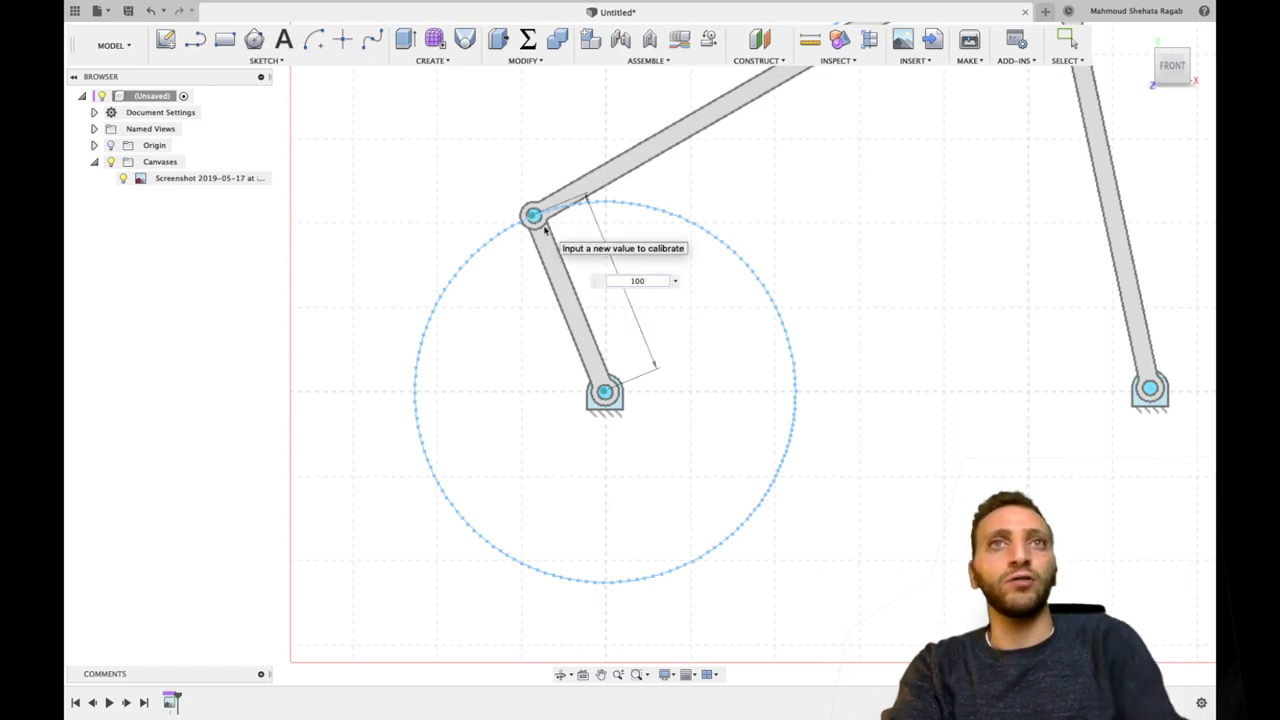
{"action": "key", "text": "Return"}
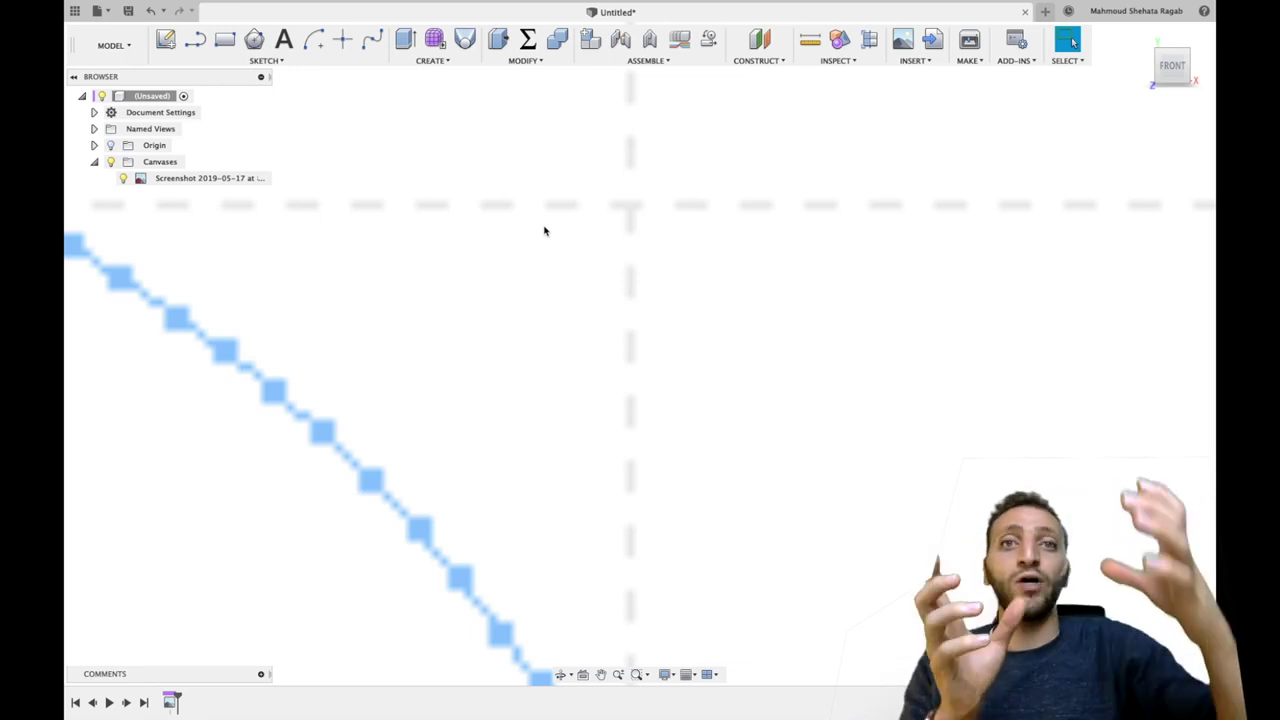
Zoom out, pan and orbit slightly until the whole calibrated linkage image is visible.
{"action": "scroll", "coordinate": [544, 231], "scroll_direction": "down", "scroll_amount": 10}
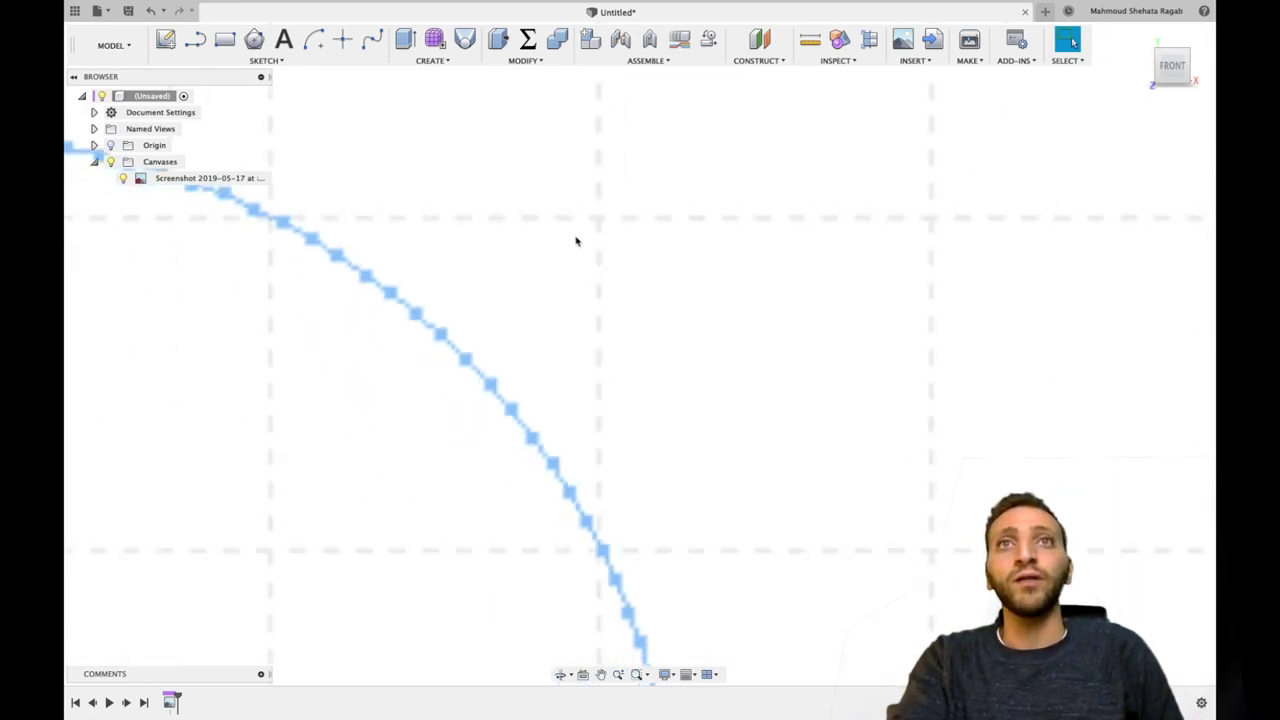
{"action": "scroll", "coordinate": [590, 257], "scroll_direction": "down", "scroll_amount": 5}
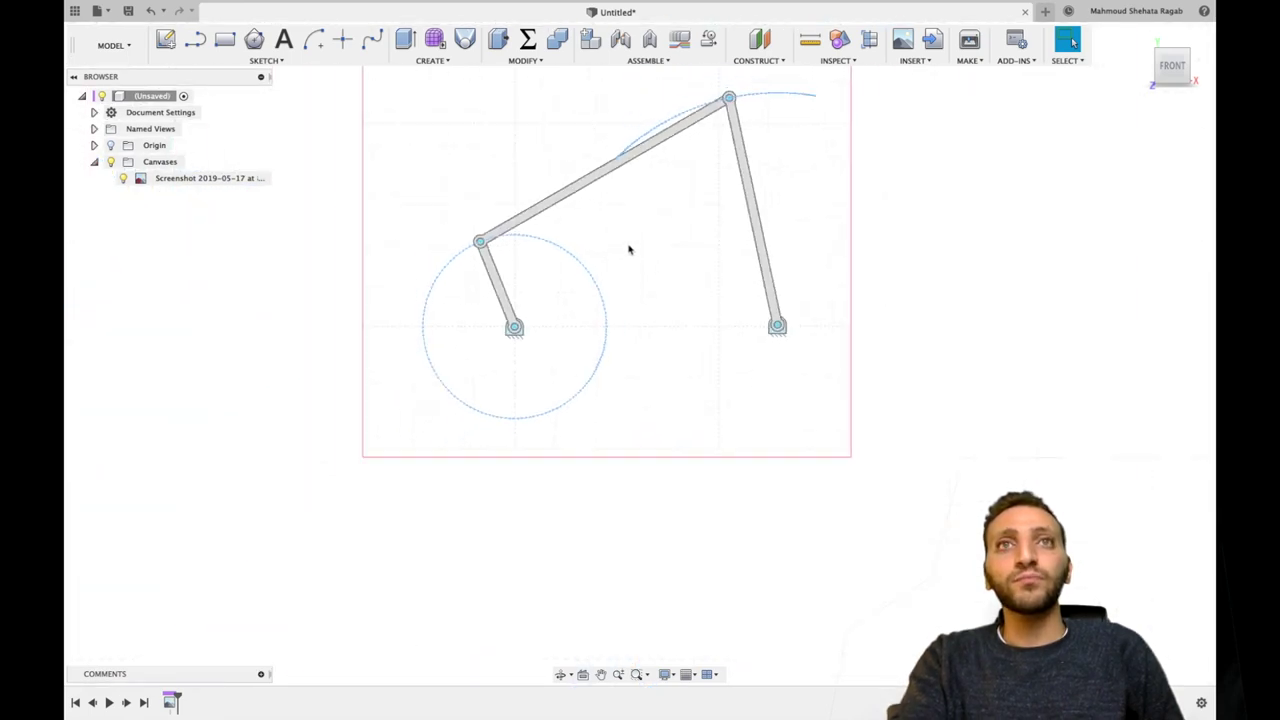
{"action": "mouse_move", "coordinate": [632, 234]}
{"action": "middle_mouse_down"}
{"action": "mouse_move", "coordinate": [603, 334]}
{"action": "mouse_move", "coordinate": [606, 298]}
{"action": "middle_mouse_up"}
{"action": "scroll", "coordinate": [609, 314], "scroll_direction": "down", "scroll_amount": 3}
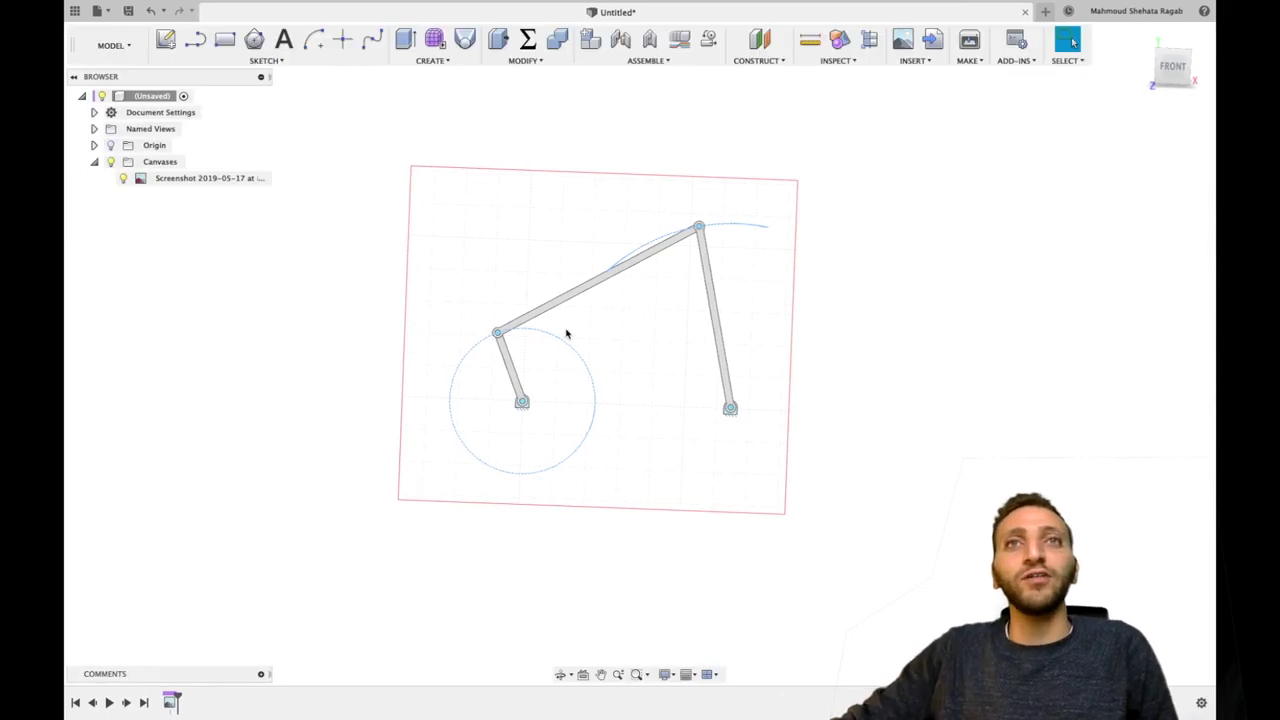
{"action": "middle_click_drag", "start_coordinate": [658, 315], "coordinate": [606, 317], "text": "shift"}
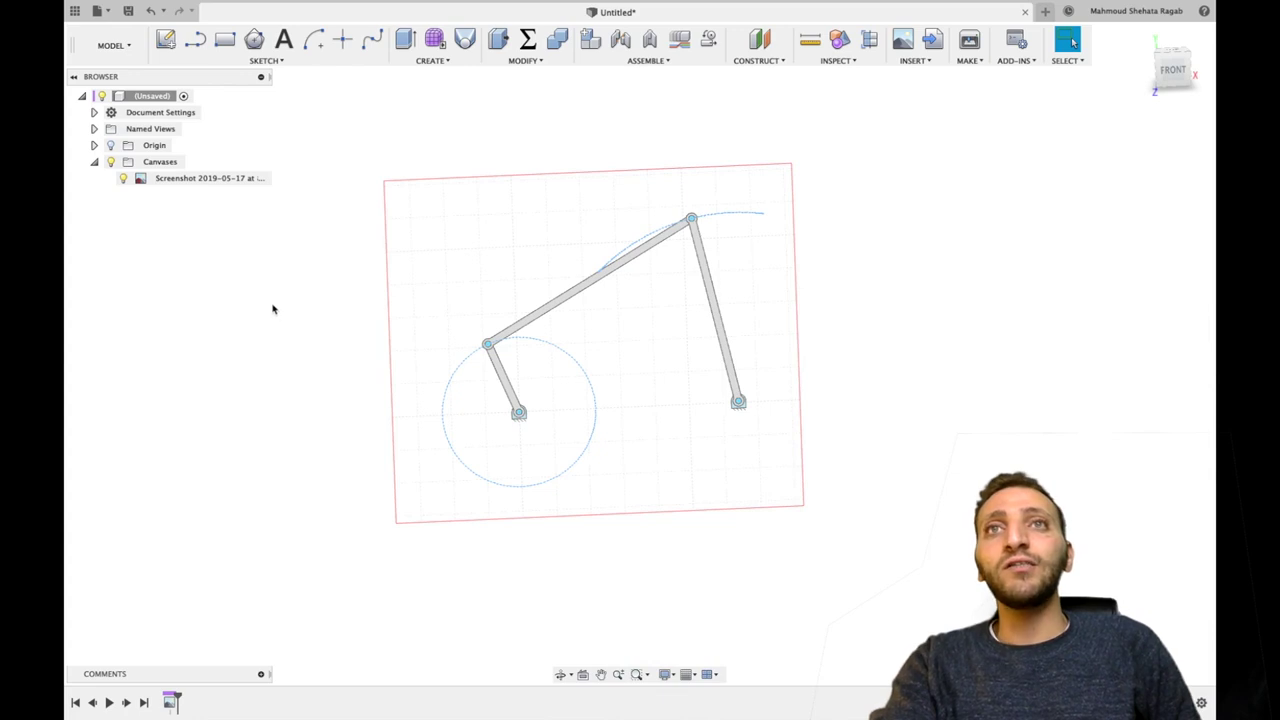
Start a new sketch on the canvas plane.
{"action": "key", "text": "s"}
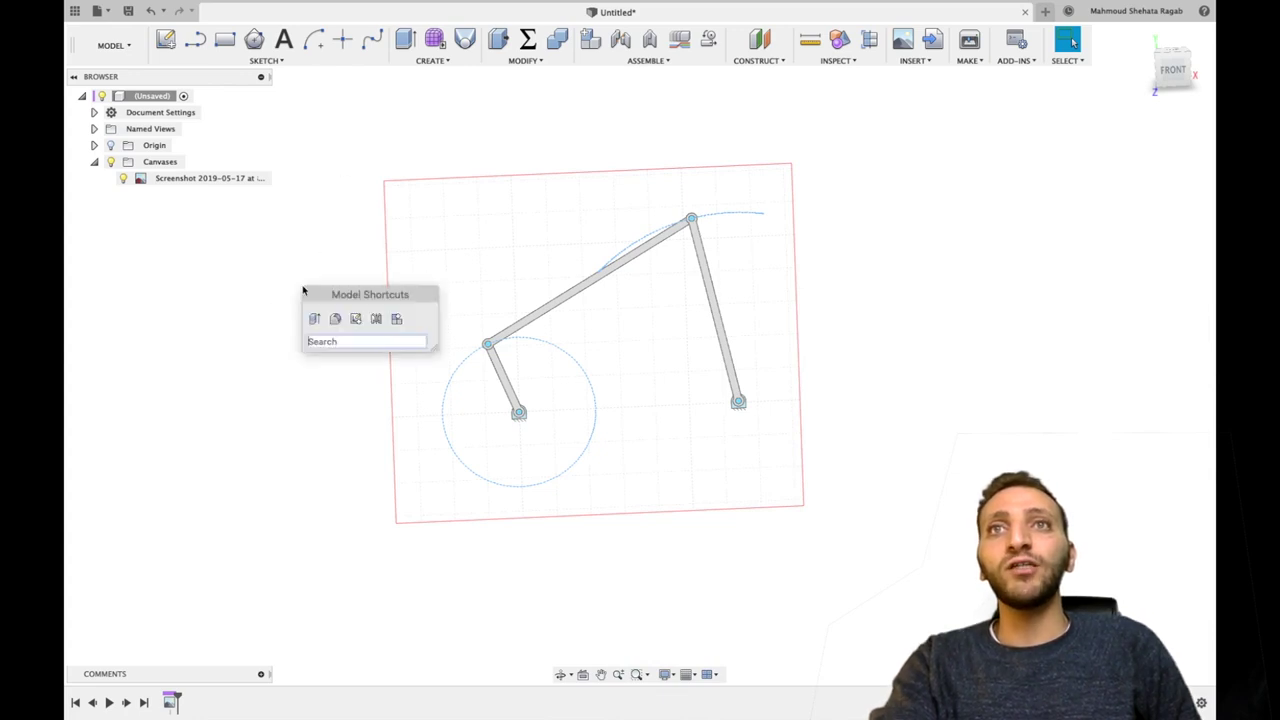
{"action": "left_click", "coordinate": [355, 318]}
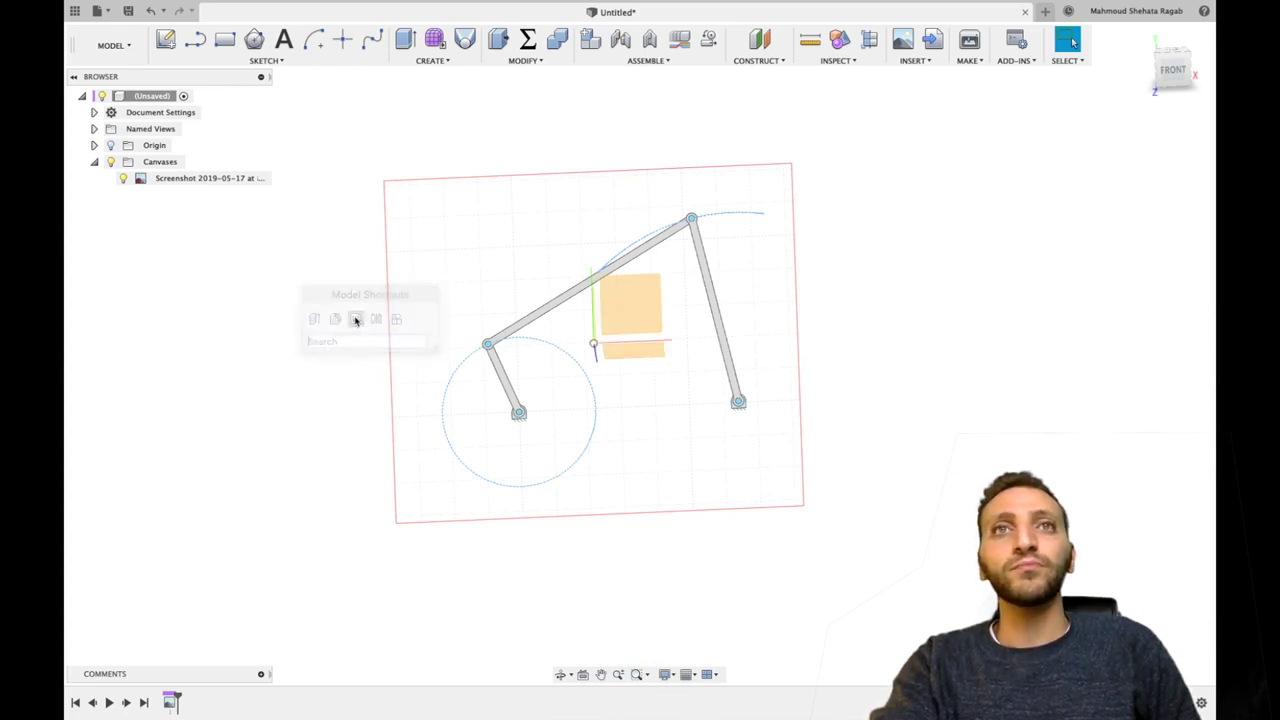
{"action": "left_click", "coordinate": [643, 314]}
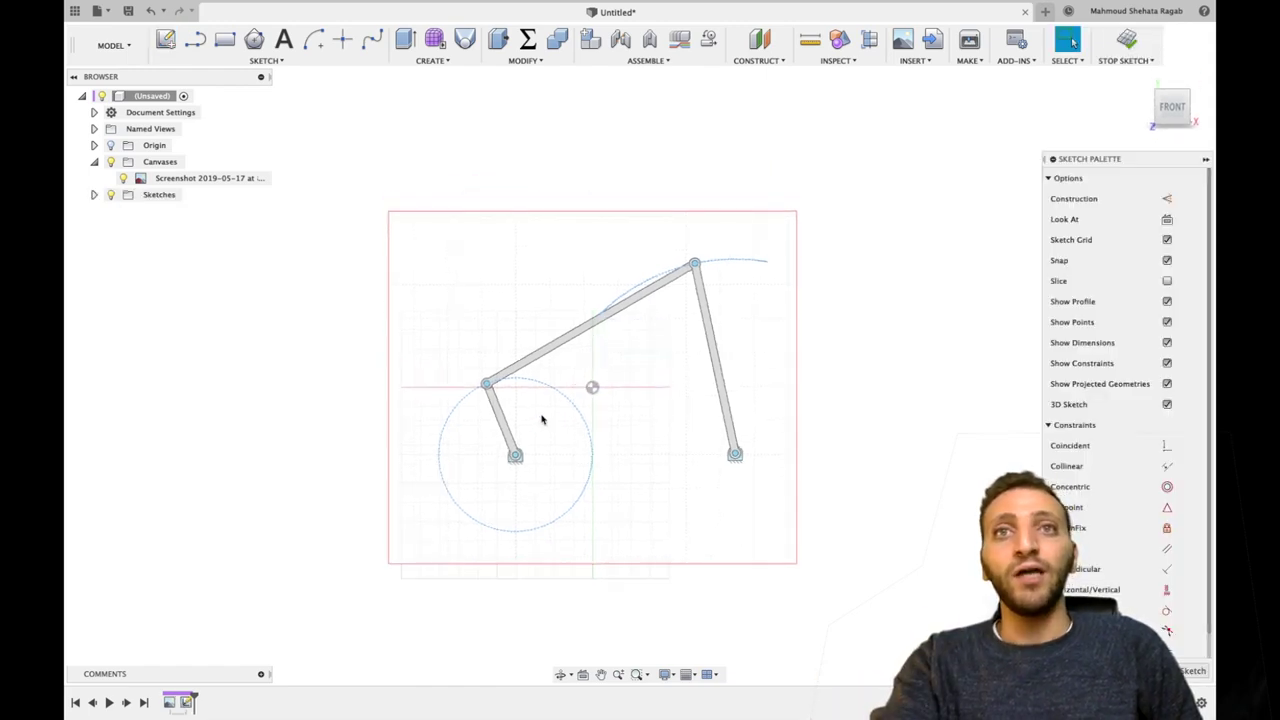
{"action": "scroll", "coordinate": [521, 460], "scroll_direction": "up", "scroll_amount": 10}
Draw the crank line from its fixed pivot up to its upper pivot.
{"action": "key", "text": "l"}
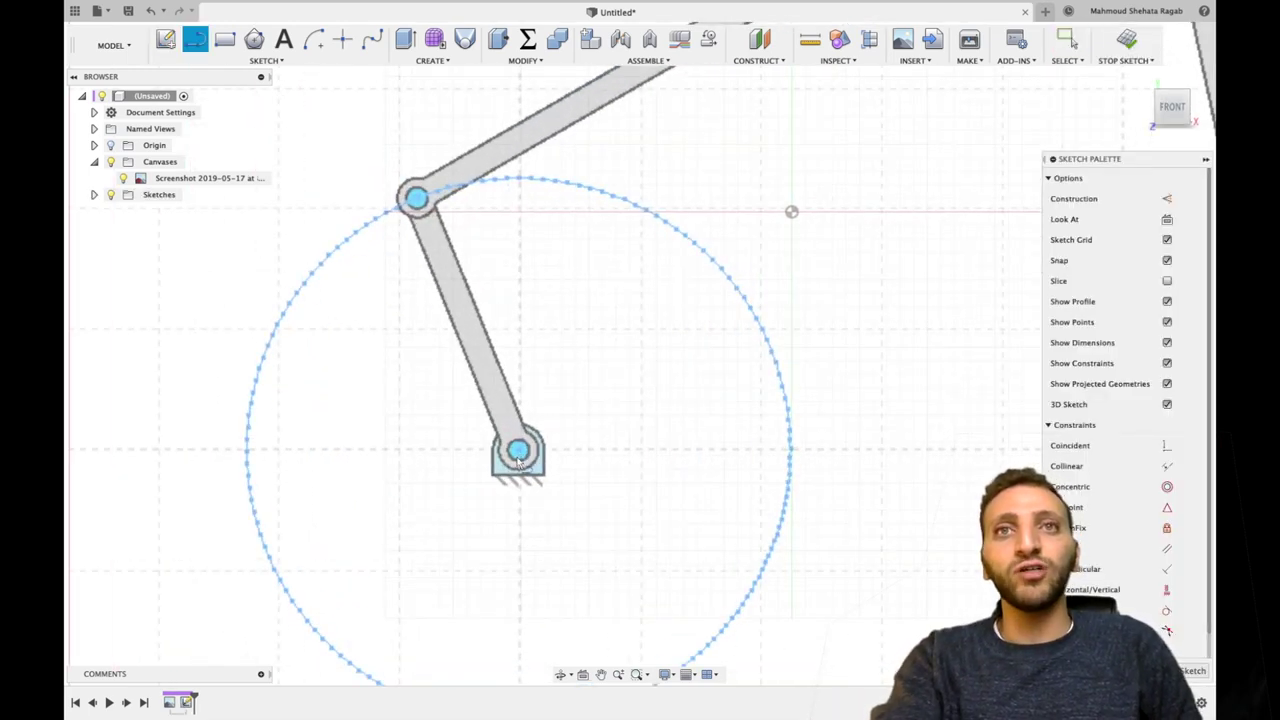
{"action": "scroll", "coordinate": [518, 452], "scroll_direction": "up", "scroll_amount": 3}
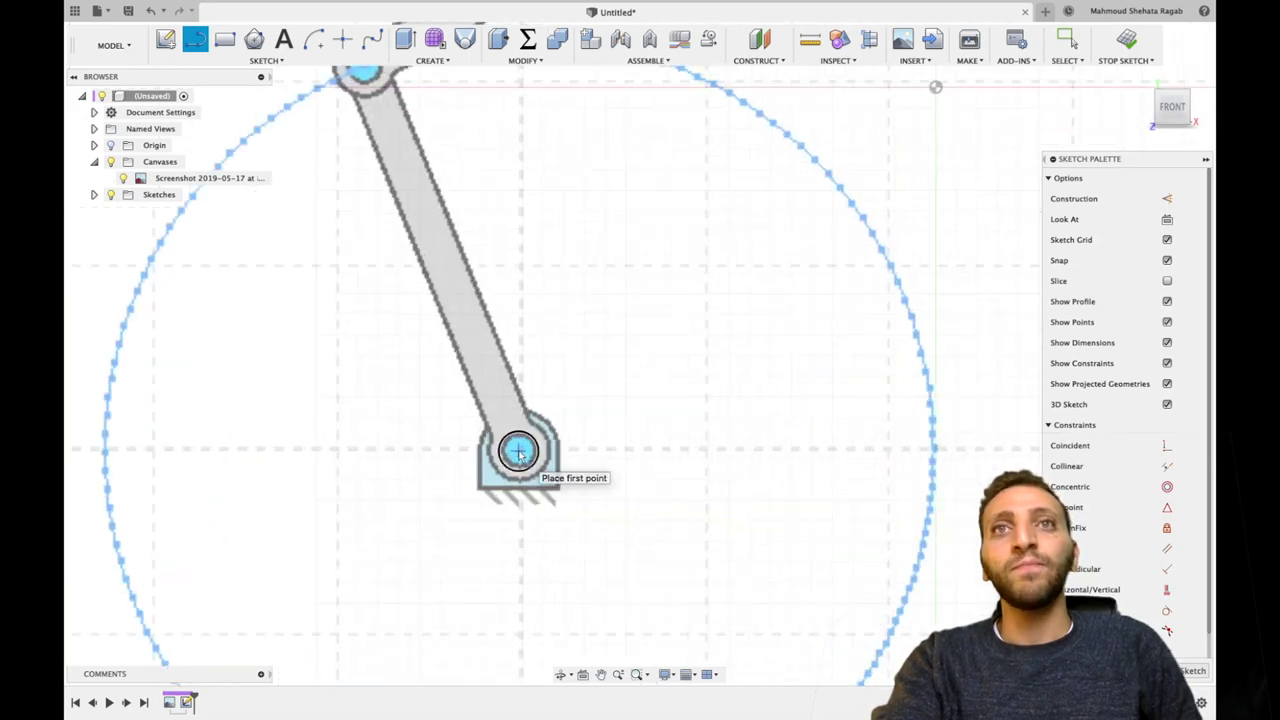
{"action": "left_click", "coordinate": [518, 452]}
{"action": "scroll", "coordinate": [437, 245], "scroll_direction": "down", "scroll_amount": 1}
{"action": "scroll", "coordinate": [435, 240], "scroll_direction": "down", "scroll_amount": 2}
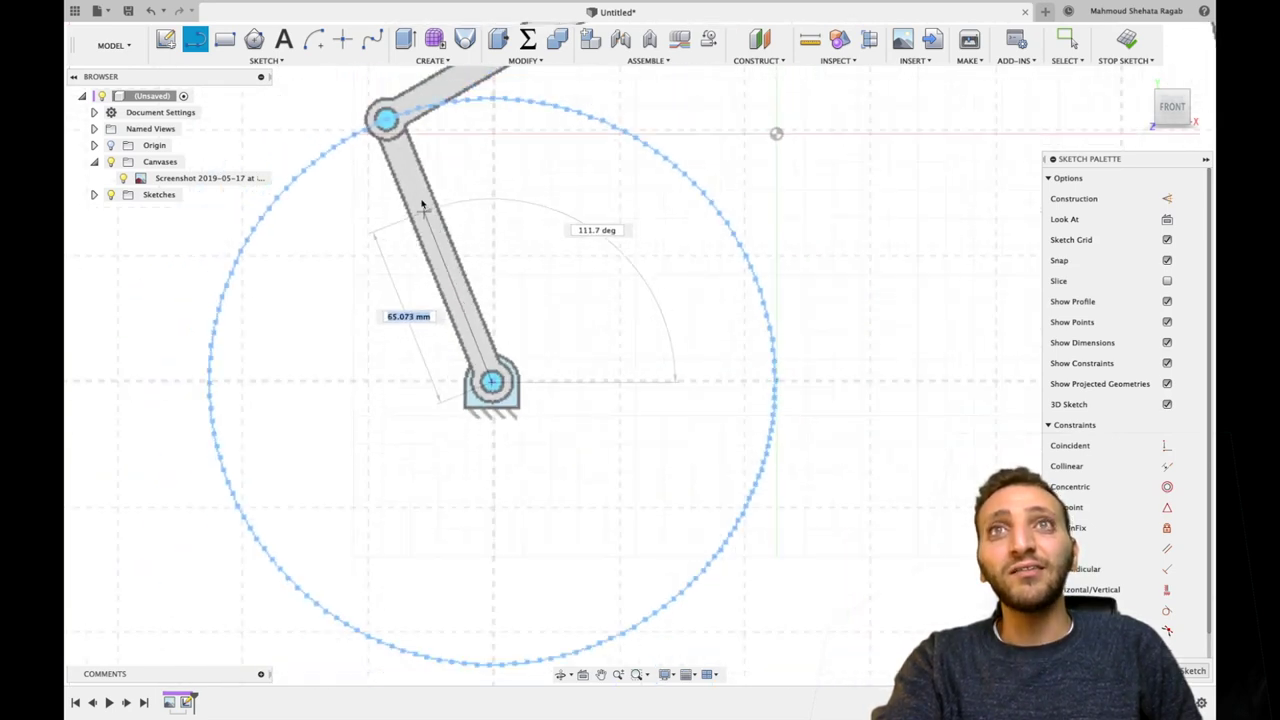
{"action": "left_click", "coordinate": [386, 120]}
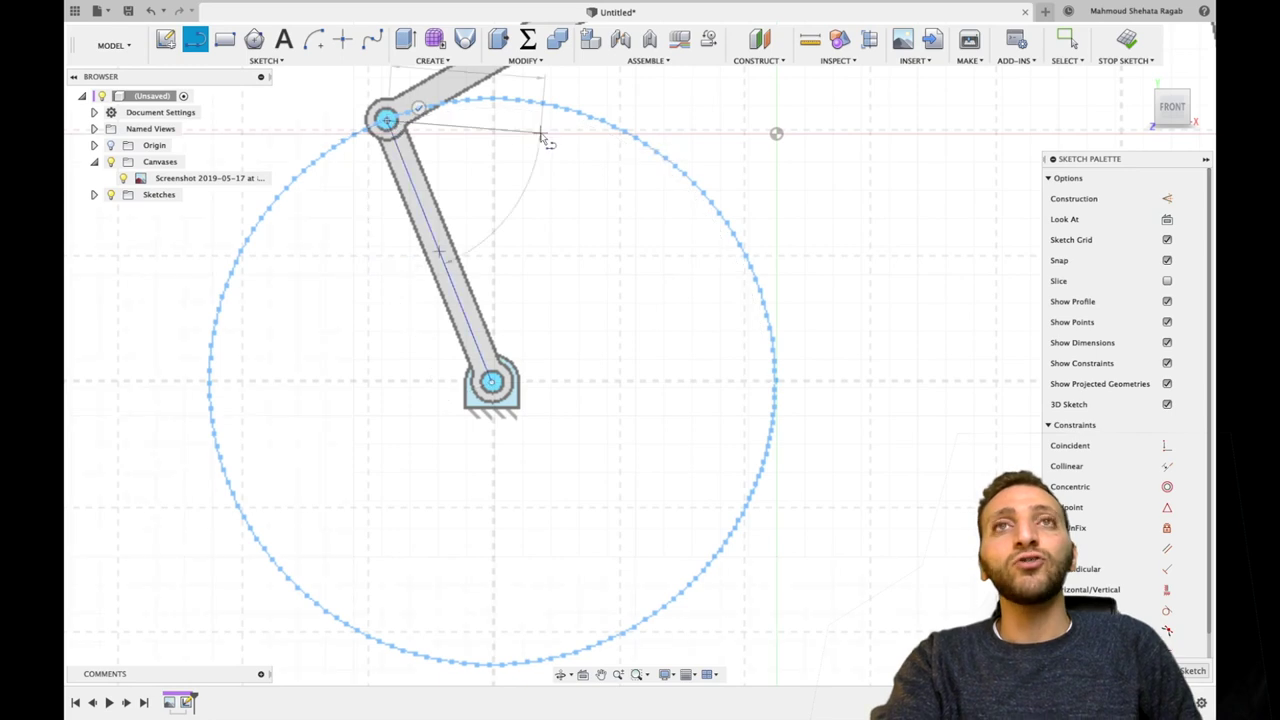
End the traced line chain on the lower right pivot centre and exit the Line tool.
{"action": "scroll", "coordinate": [314, 410], "scroll_direction": "up", "scroll_amount": 3}
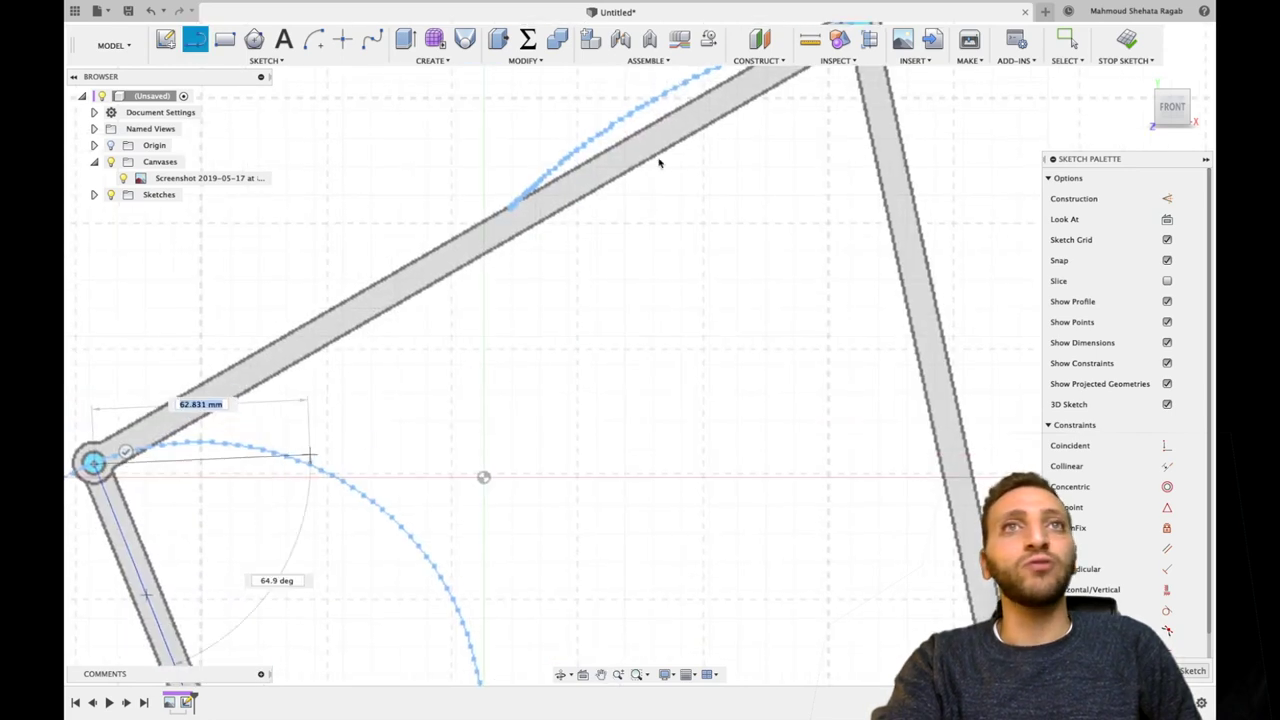
{"action": "scroll", "coordinate": [750, 172], "scroll_direction": "down", "scroll_amount": 2}
{"action": "scroll", "coordinate": [750, 172], "scroll_direction": "down", "scroll_amount": 2}
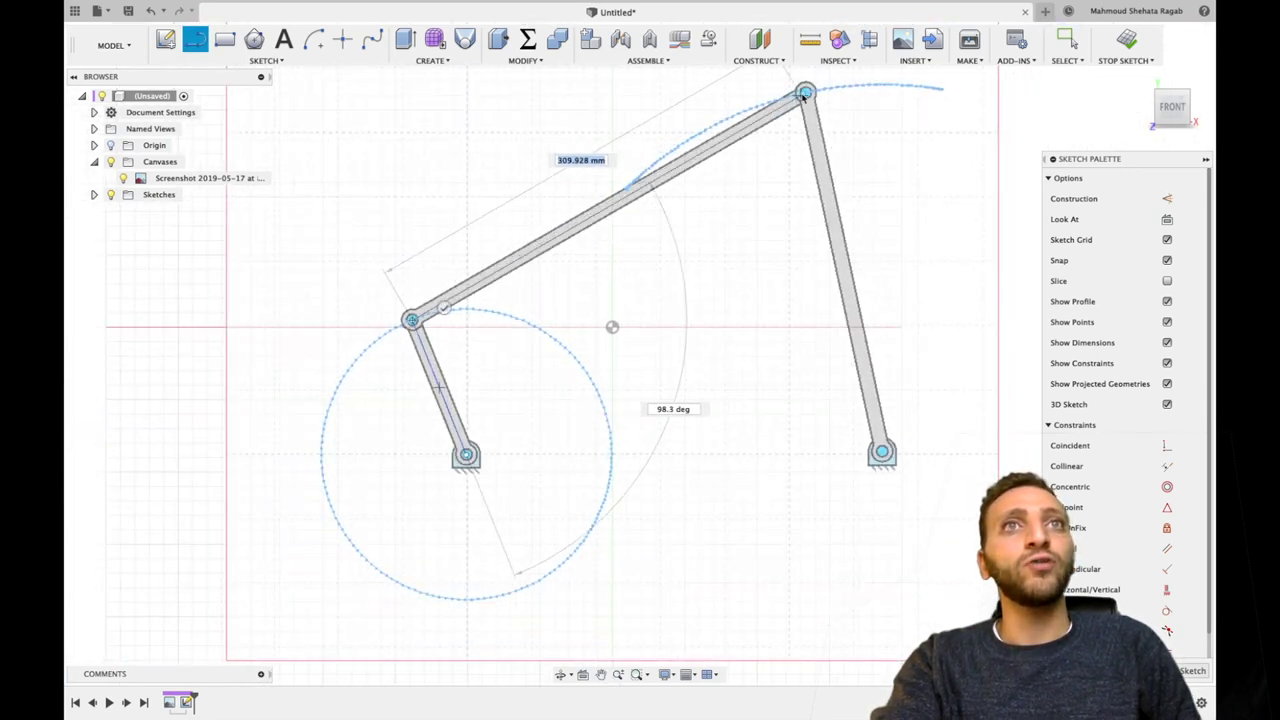
{"action": "scroll", "coordinate": [806, 94], "scroll_direction": "up", "scroll_amount": 2}
{"action": "scroll", "coordinate": [806, 94], "scroll_direction": "up", "scroll_amount": 2}
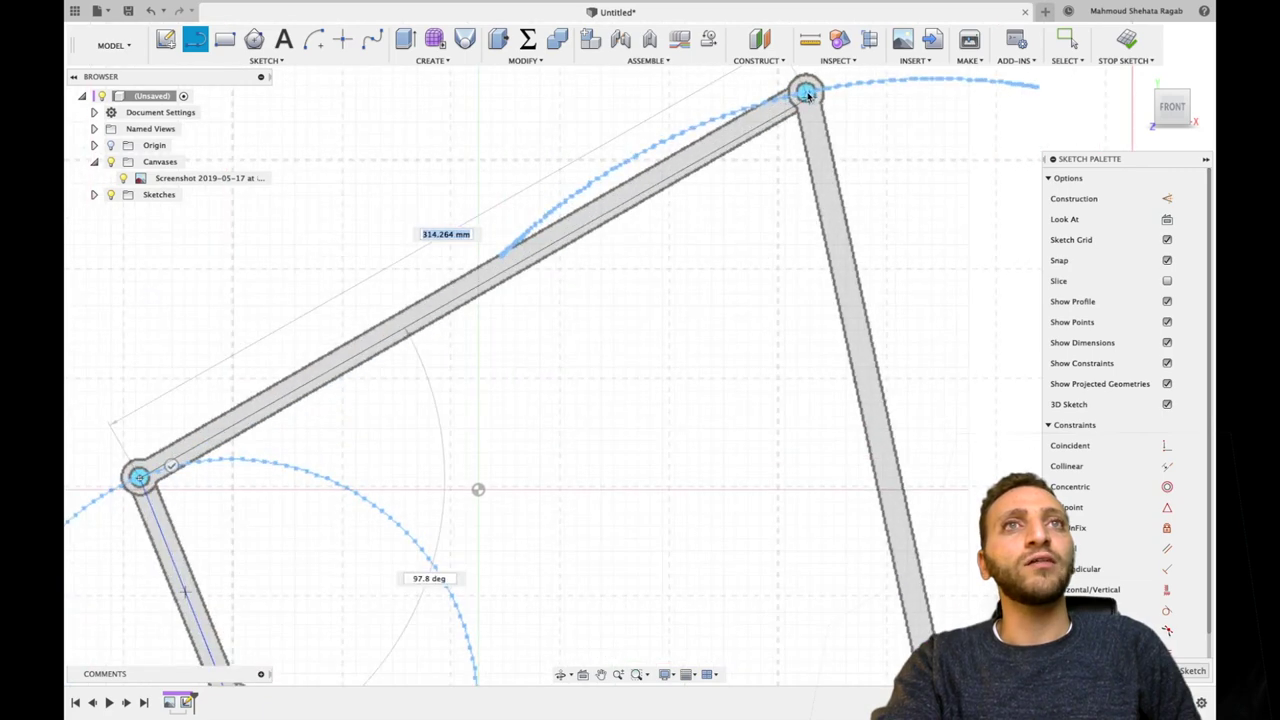
{"action": "scroll", "coordinate": [807, 94], "scroll_direction": "up", "scroll_amount": 2}
{"action": "scroll", "coordinate": [870, 318], "scroll_direction": "down", "scroll_amount": 10}
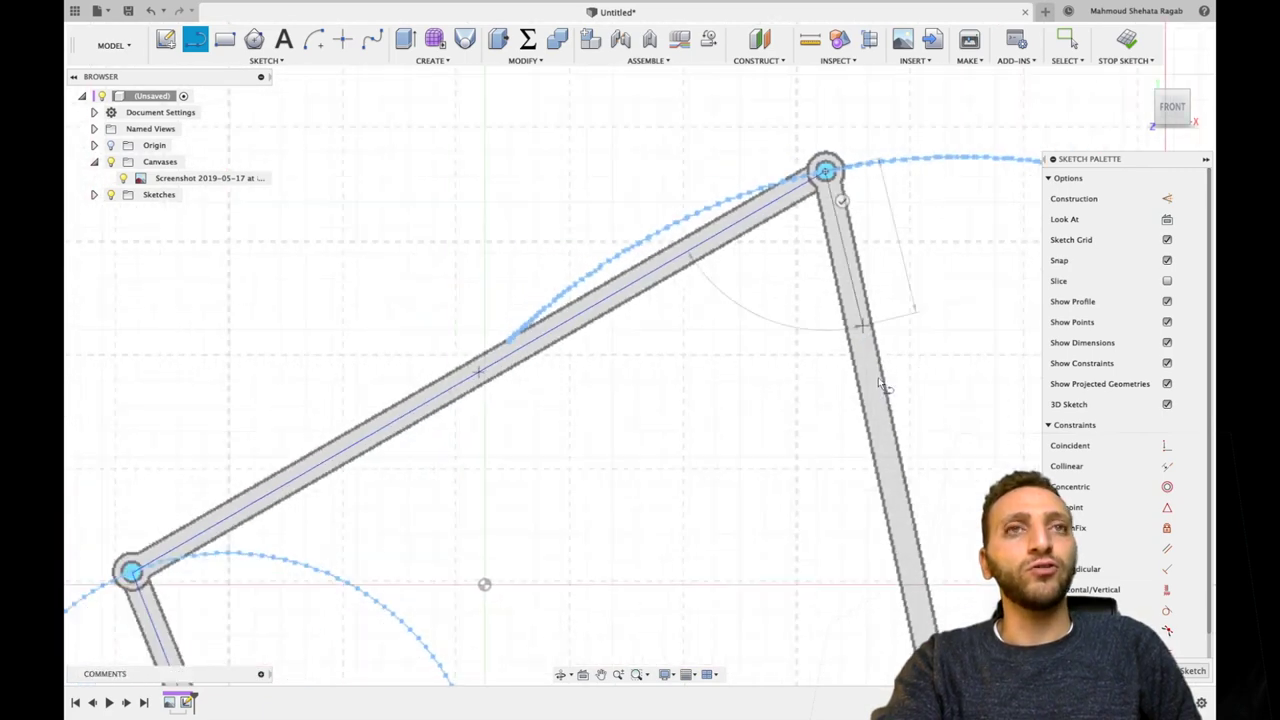
{"action": "scroll", "coordinate": [706, 197], "scroll_direction": "down", "scroll_amount": 3}
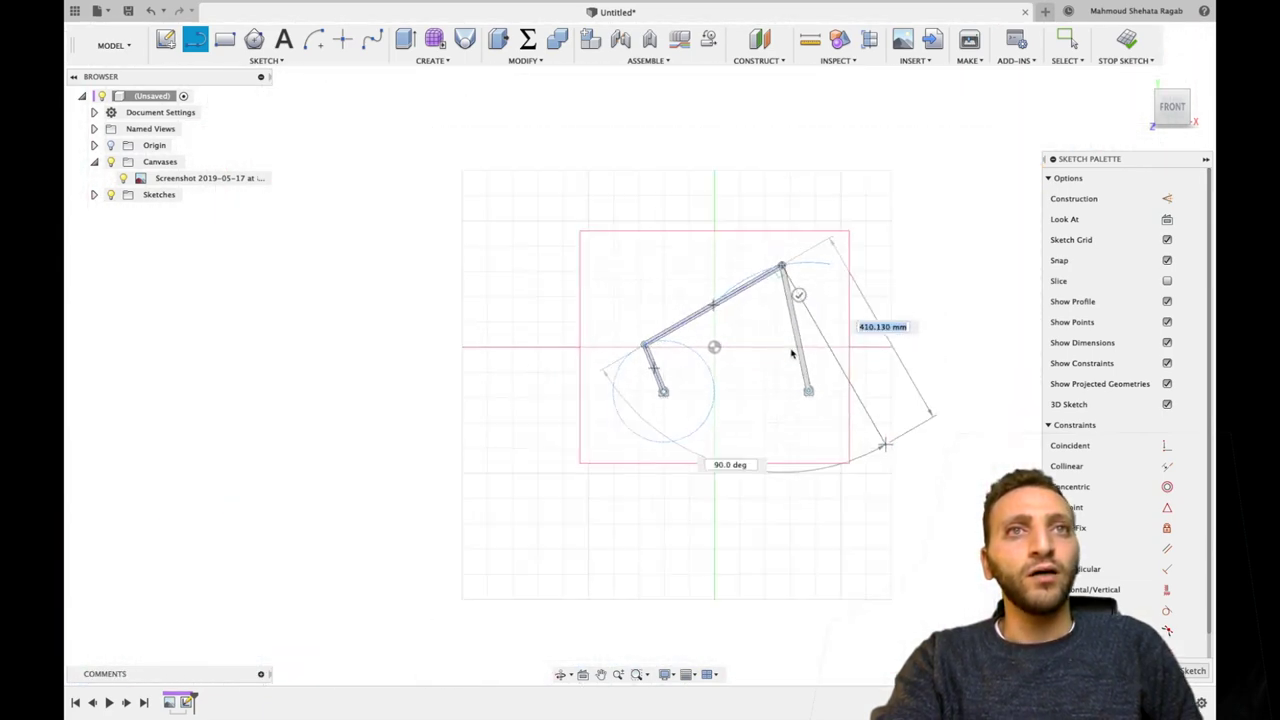
{"action": "scroll", "coordinate": [806, 377], "scroll_direction": "up", "scroll_amount": 8}
{"action": "scroll", "coordinate": [624, 145], "scroll_direction": "up", "scroll_amount": 2}
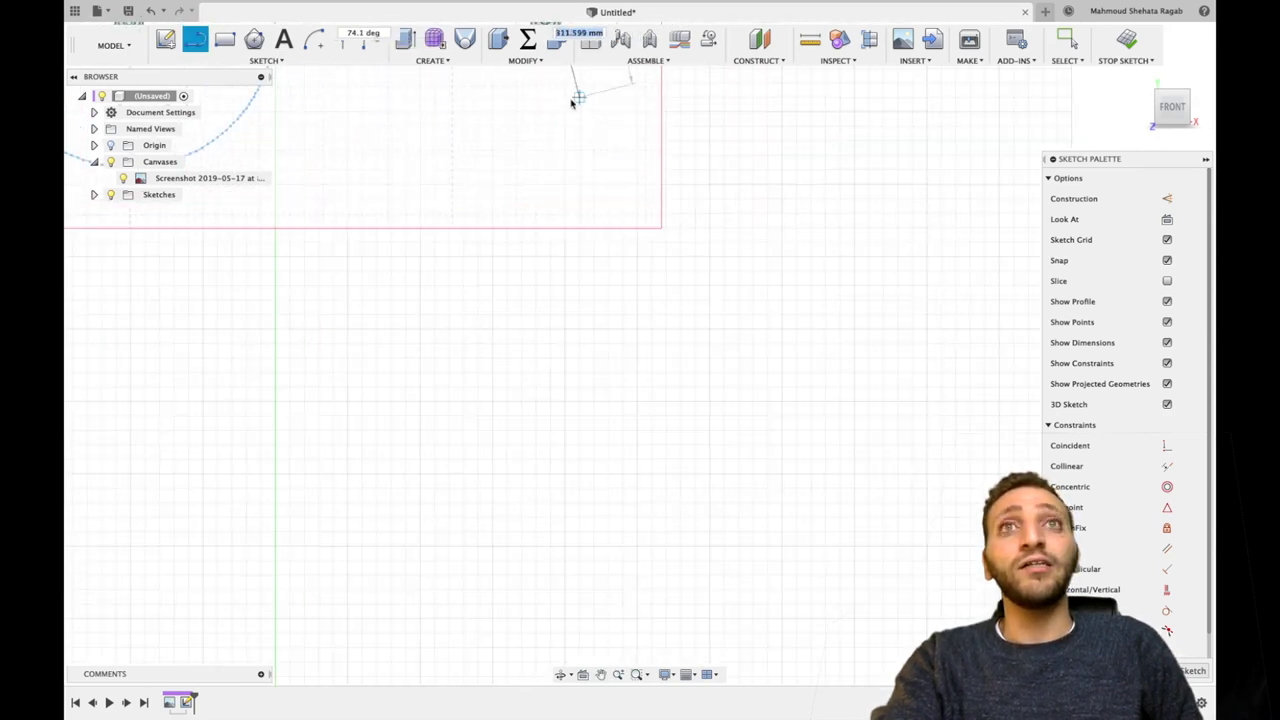
{"action": "mouse_move", "coordinate": [606, 234]}
{"action": "middle_mouse_down"}
{"action": "mouse_move", "coordinate": [657, 359]}
{"action": "mouse_move", "coordinate": [677, 354]}
{"action": "middle_mouse_up"}
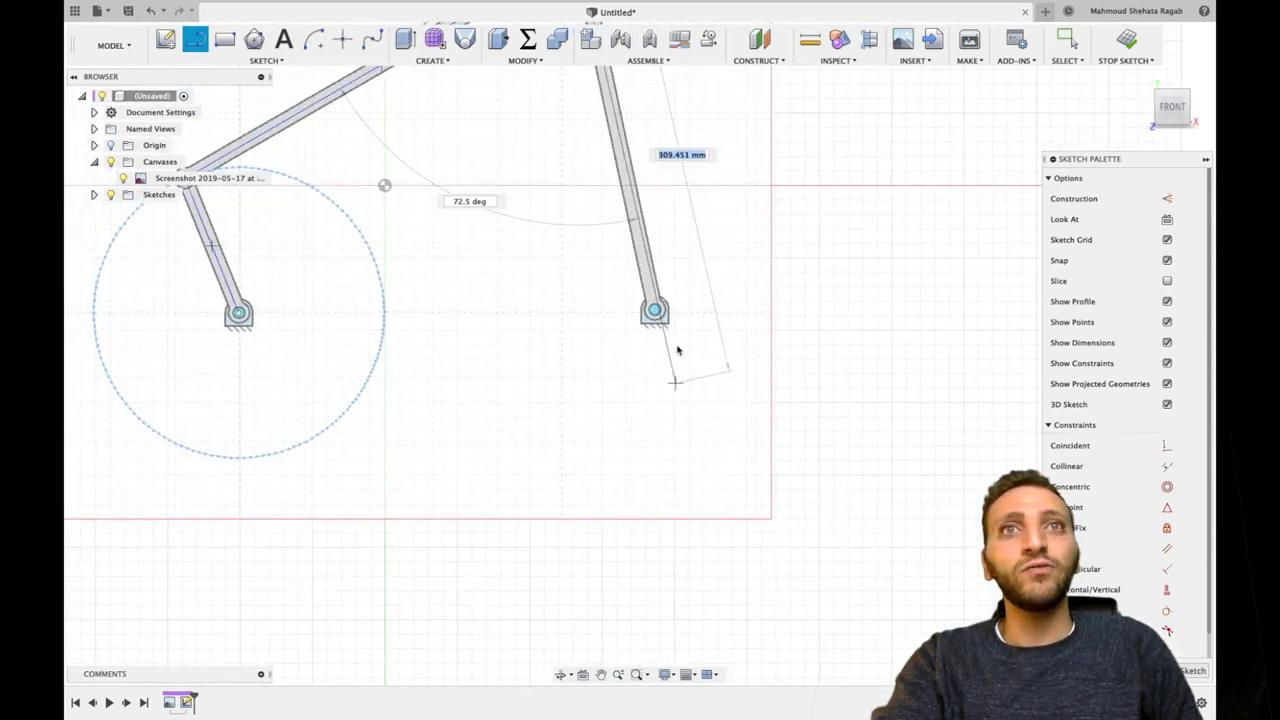
{"action": "scroll", "coordinate": [655, 310], "scroll_direction": "up", "scroll_amount": 6}
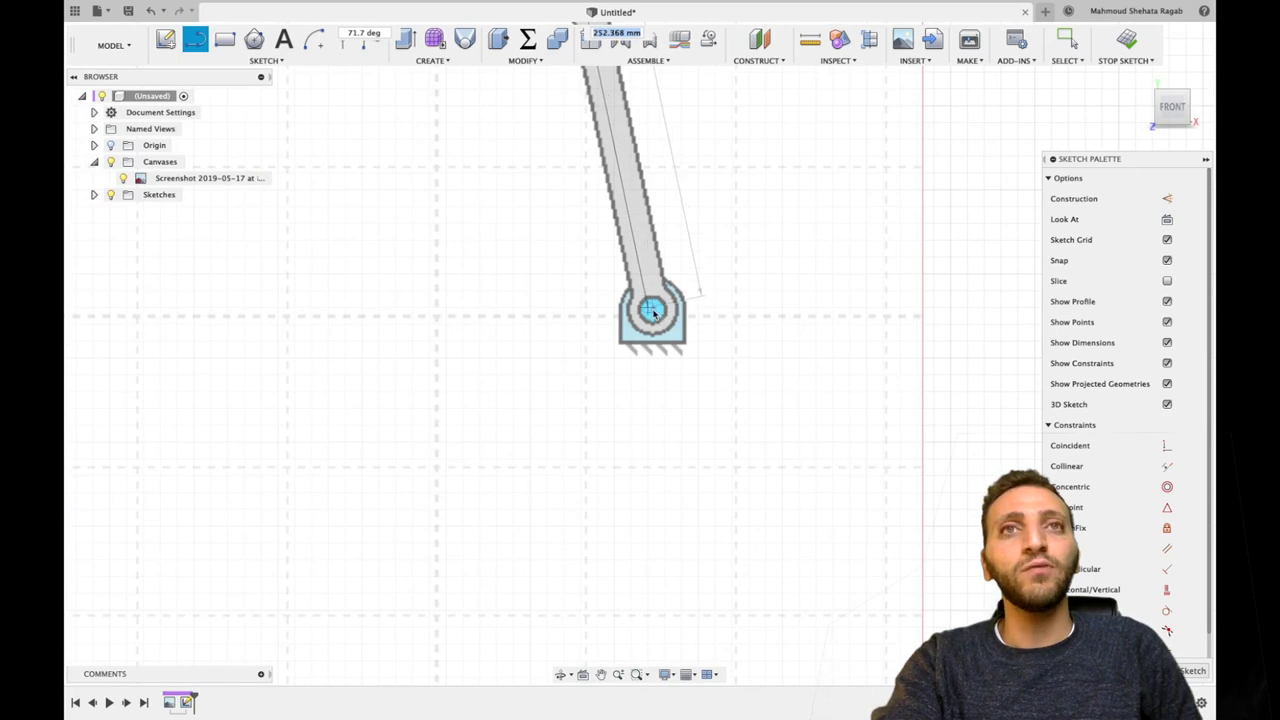
{"action": "left_click", "coordinate": [654, 313]}
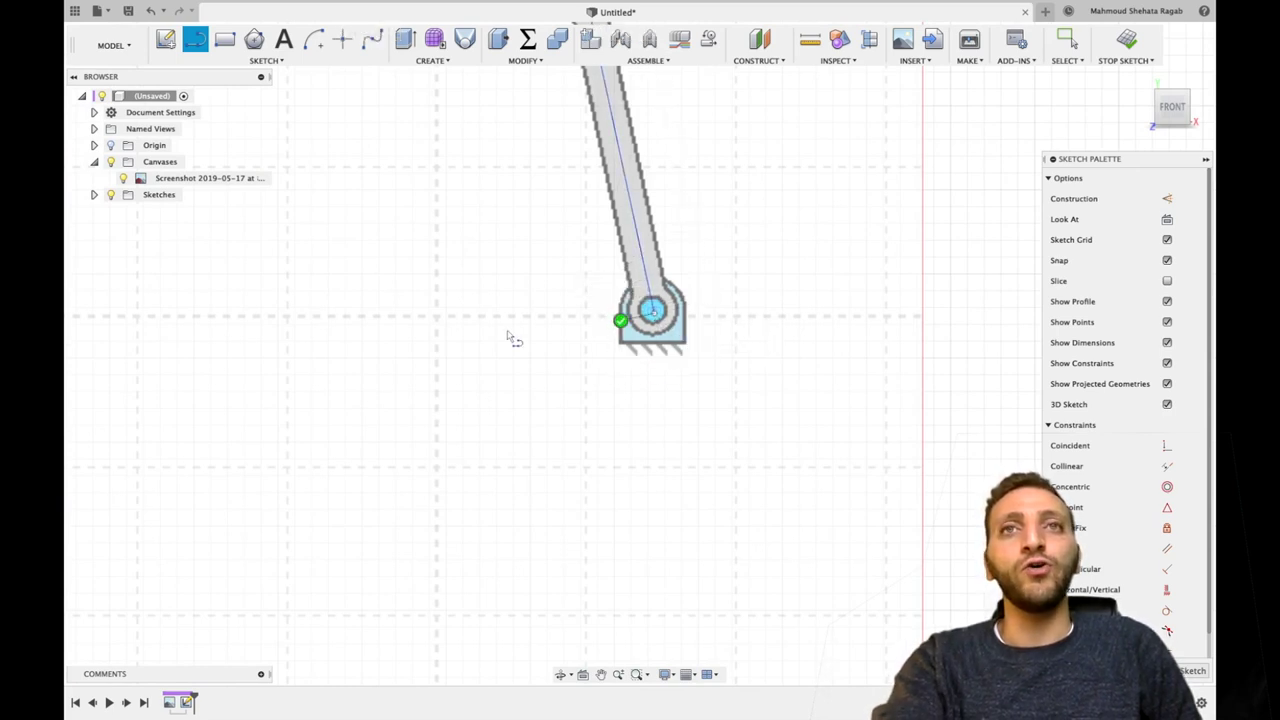
{"action": "key", "text": "Escape"}
{"action": "scroll", "coordinate": [505, 324], "scroll_direction": "down", "scroll_amount": 8}
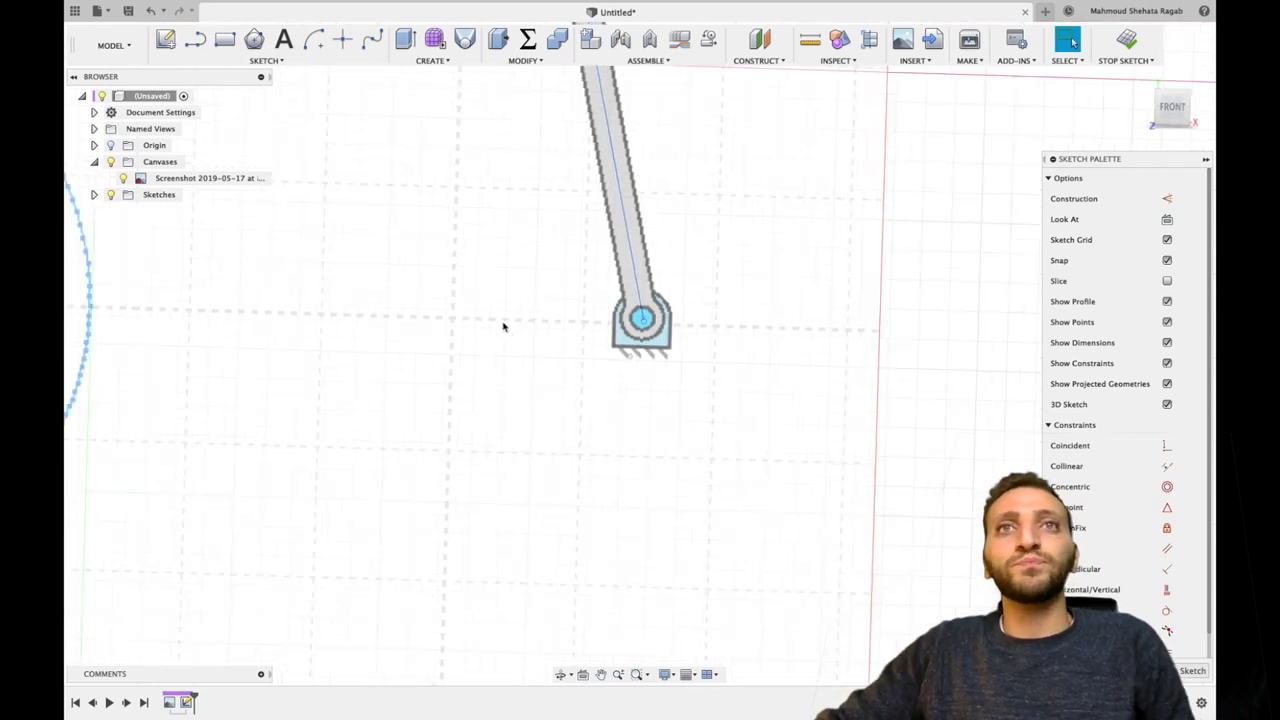
{"action": "scroll", "coordinate": [482, 305], "scroll_direction": "down", "scroll_amount": 2}
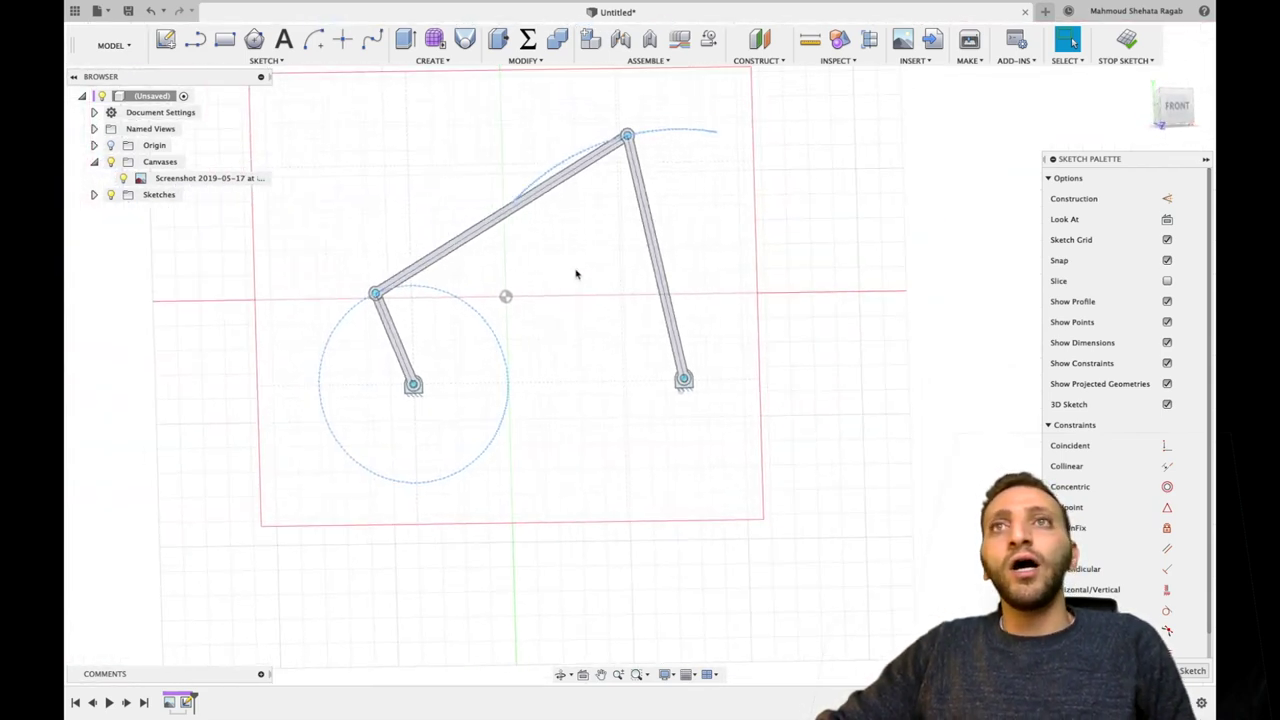
Turn off the screenshot canvas and apply Fix to the bottom endpoints of the rocker and crank lines.
{"action": "left_click", "coordinate": [123, 178]}
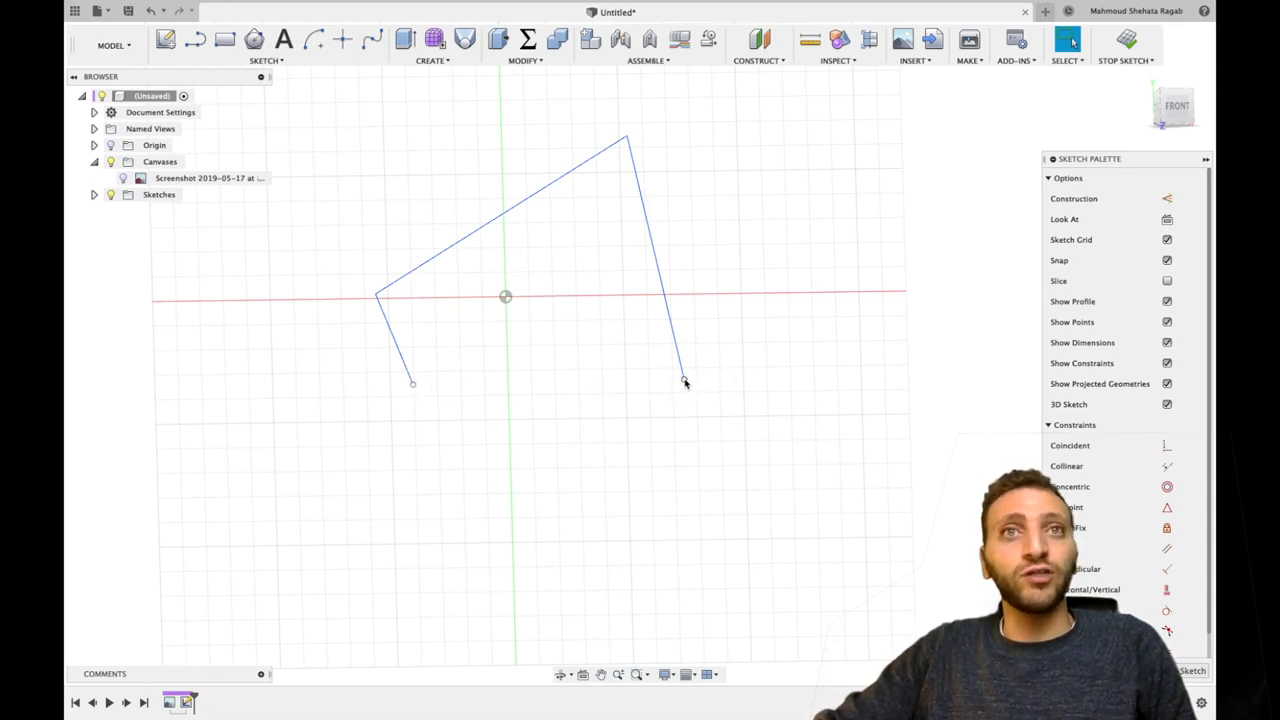
{"action": "right_click", "coordinate": [684, 381]}
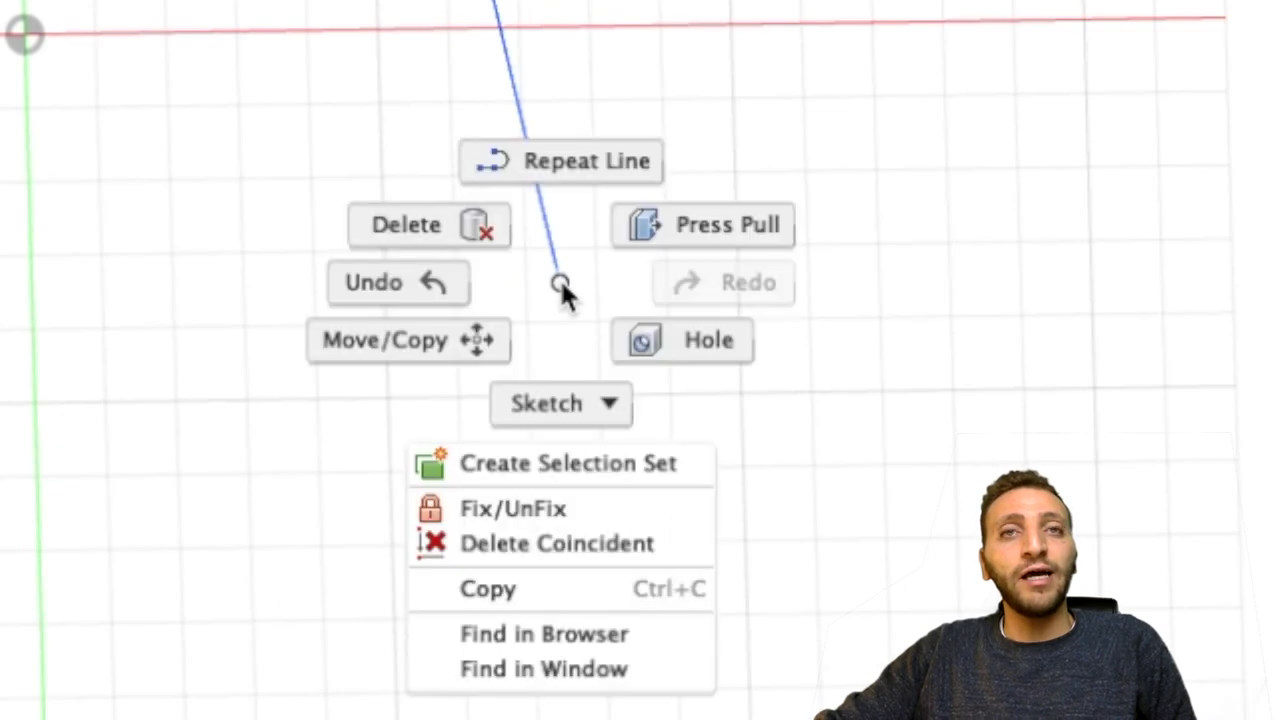
{"action": "left_click", "coordinate": [549, 509]}
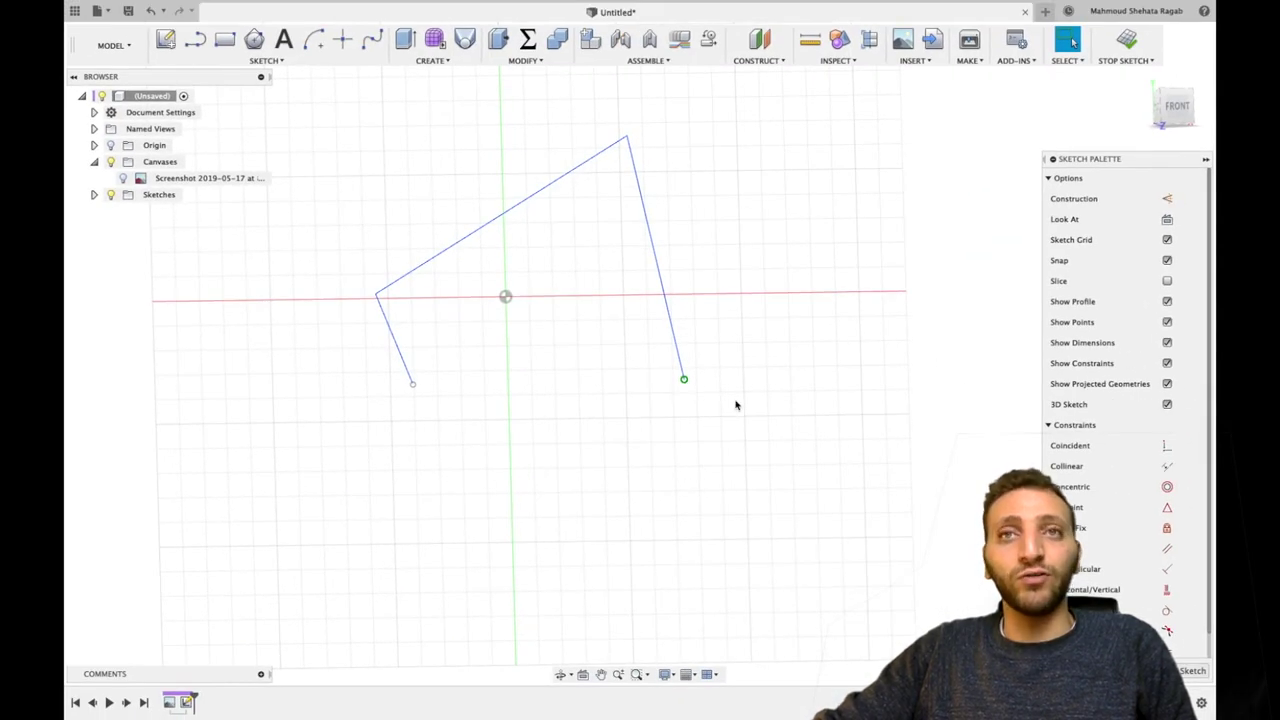
{"action": "right_click", "coordinate": [413, 386]}
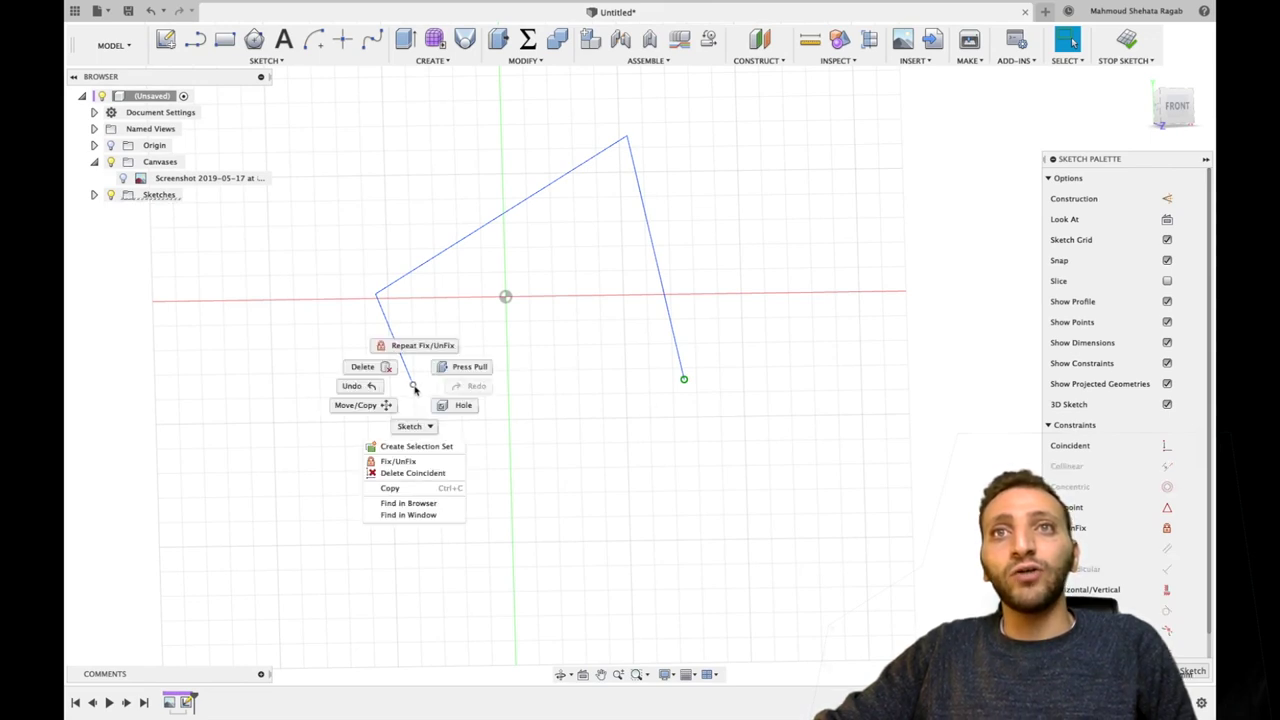
{"action": "left_click", "coordinate": [417, 461]}
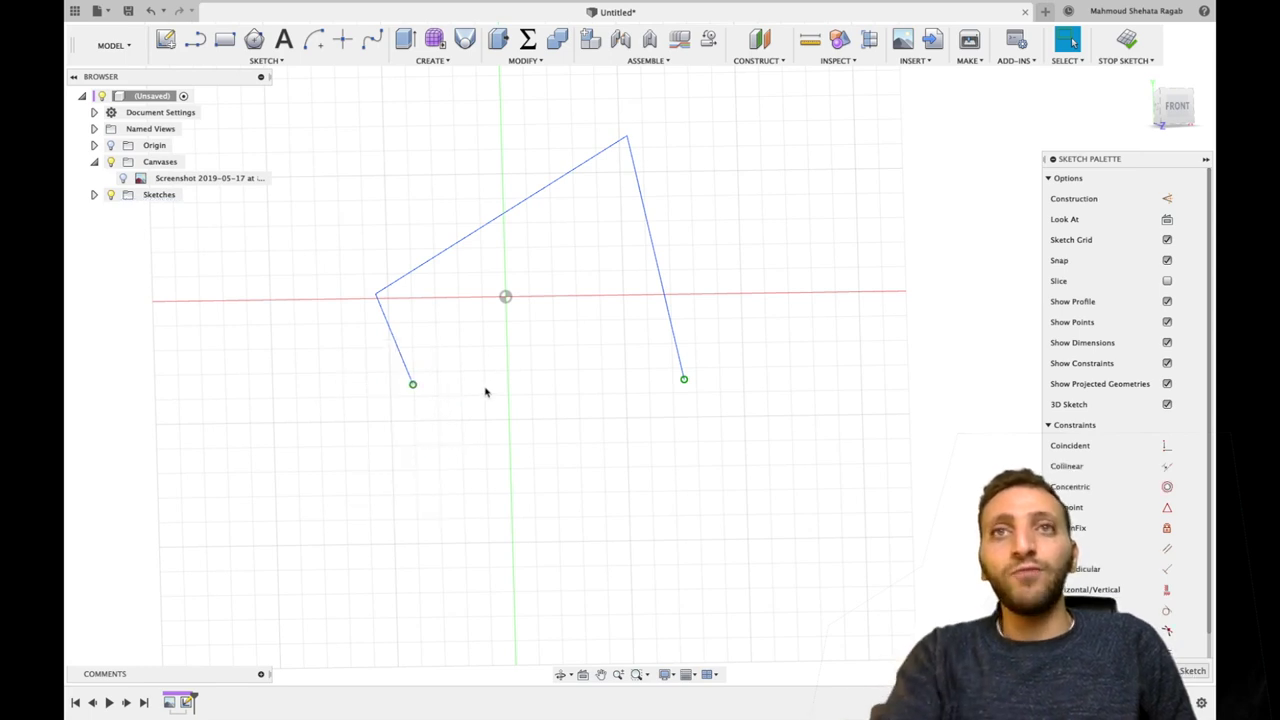
Dimension the crank, coupler and rocker lines at 99.971, 313.878 and 254.476 mm.
{"action": "key", "text": "d"}
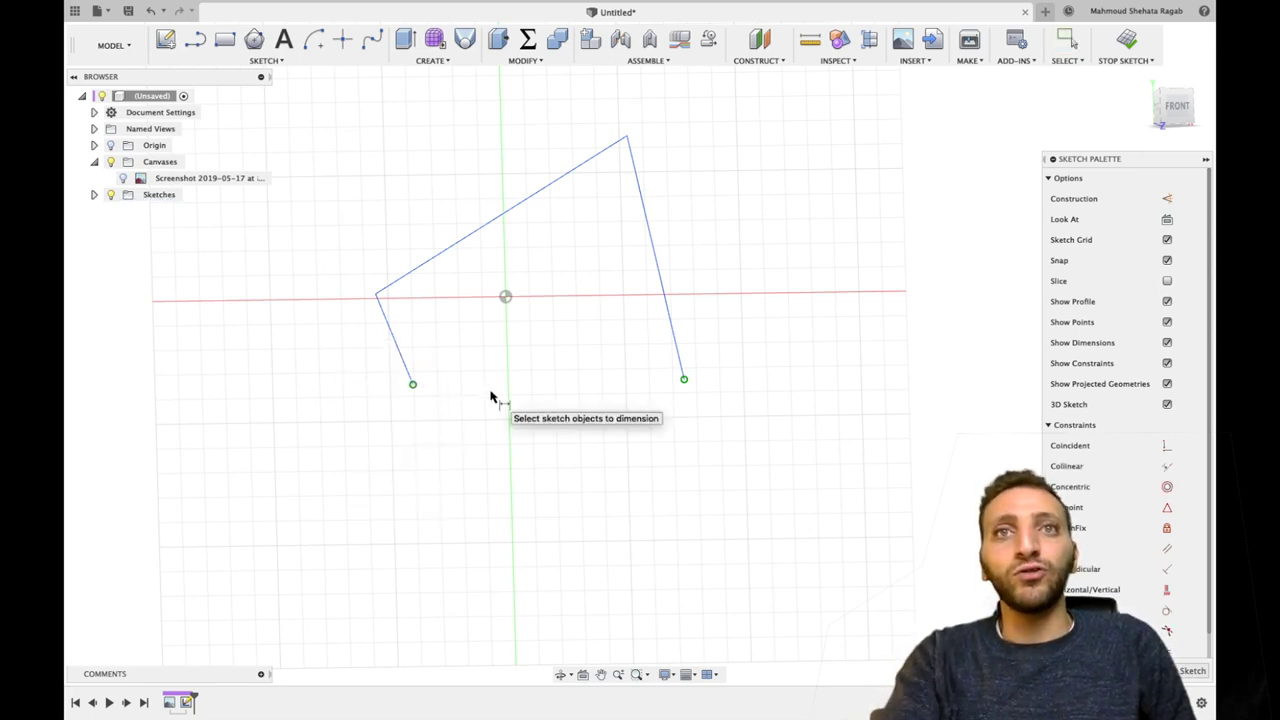
{"action": "left_click", "coordinate": [398, 349]}
{"action": "left_click", "coordinate": [390, 355]}
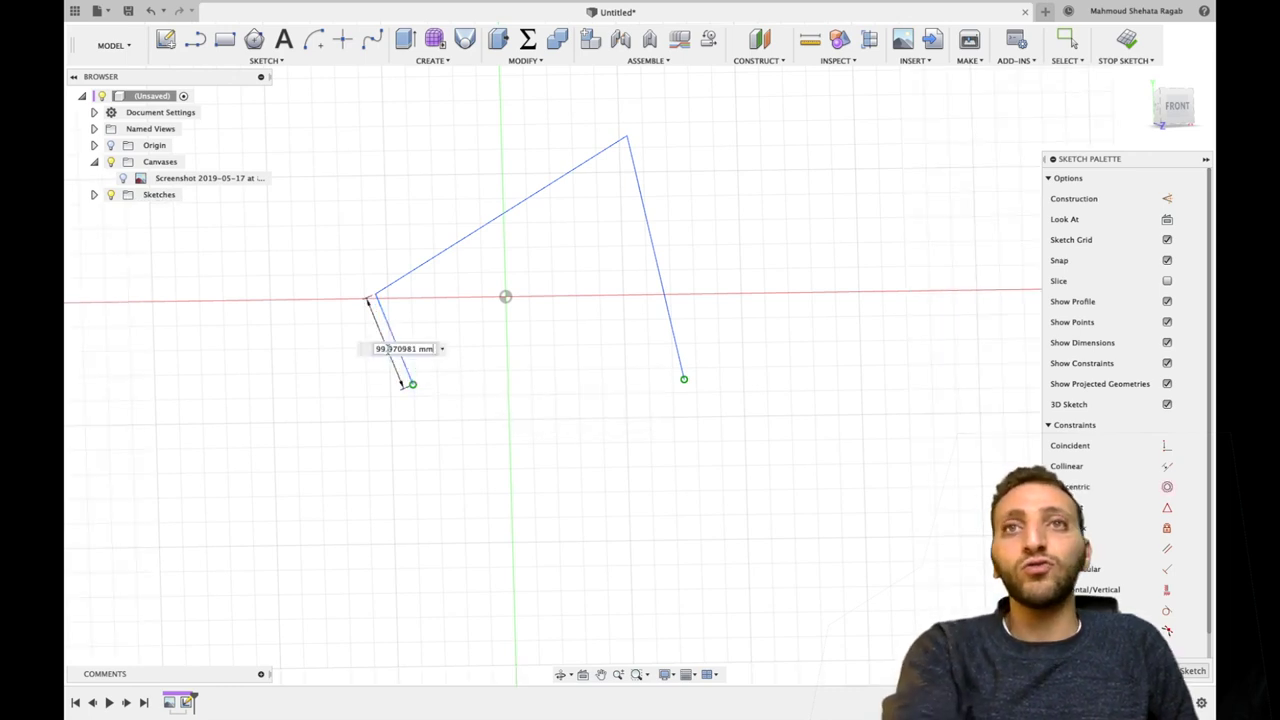
{"action": "key", "text": "Return"}
{"action": "left_click", "coordinate": [412, 270]}
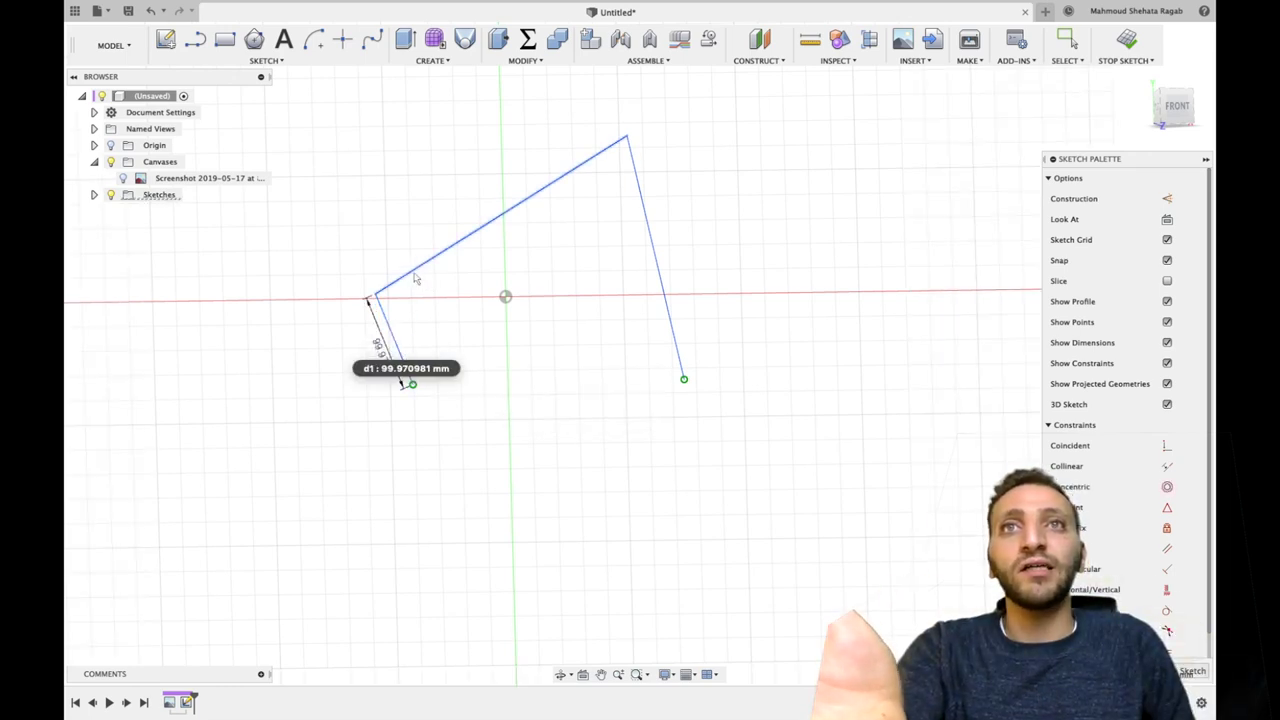
{"action": "left_click", "coordinate": [420, 252]}
{"action": "key", "text": "Return"}
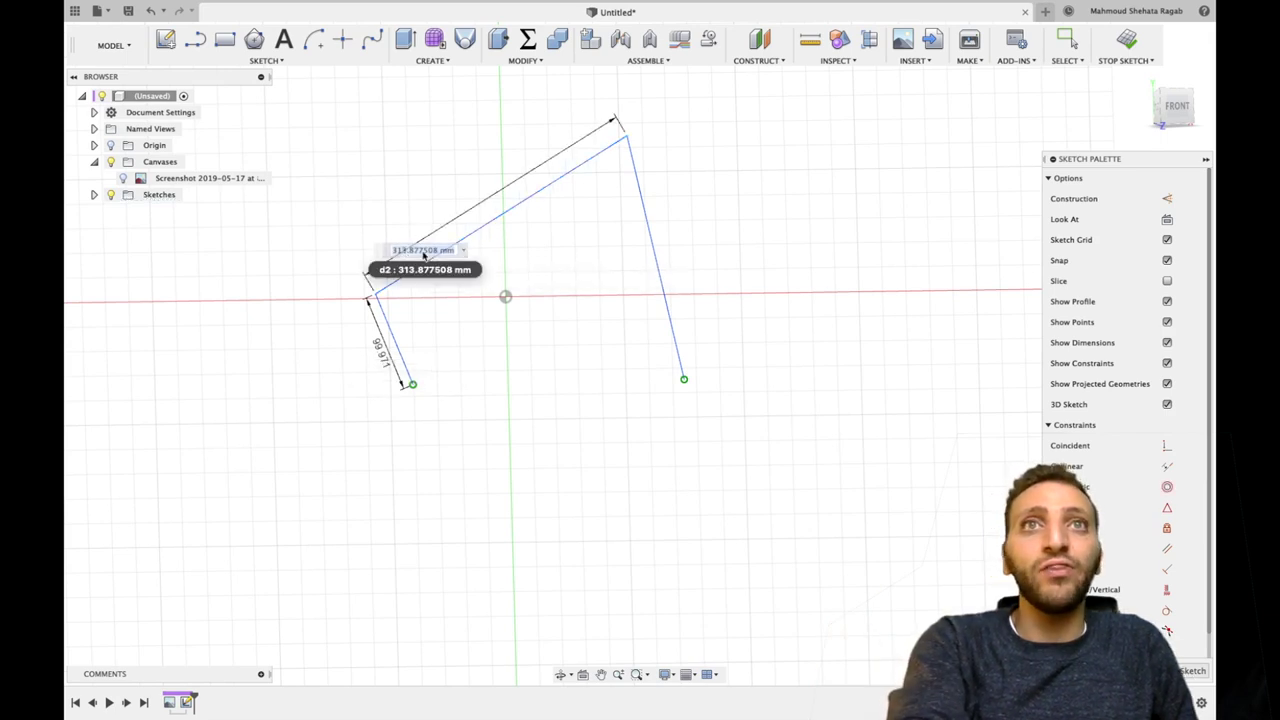
{"action": "left_click", "coordinate": [660, 265]}
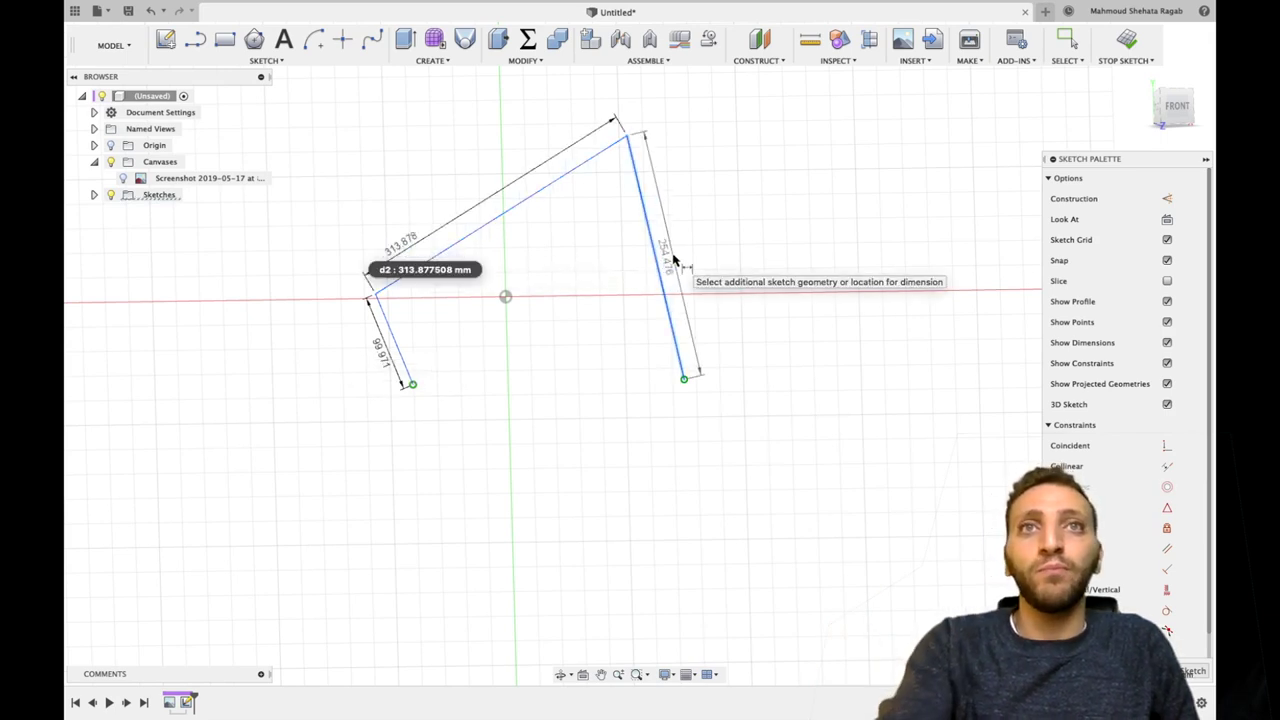
{"action": "left_click", "coordinate": [703, 263]}
{"action": "key", "text": "Return"}
{"action": "key", "text": "Escape"}
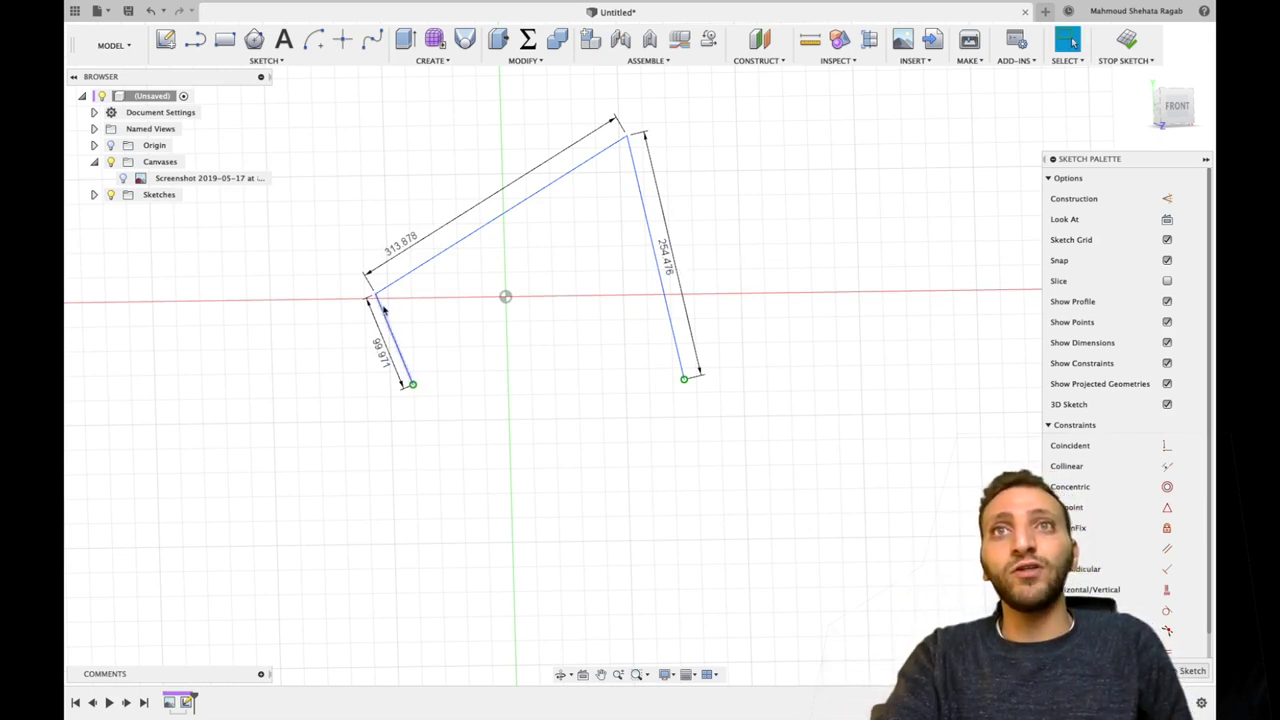
{"action": "mouse_move", "coordinate": [376, 306]}
{"action": "left_mouse_down"}
{"action": "mouse_move", "coordinate": [349, 360]}
{"action": "mouse_move", "coordinate": [360, 423]}
{"action": "mouse_move", "coordinate": [386, 453]}
{"action": "mouse_move", "coordinate": [463, 446]}
{"action": "mouse_move", "coordinate": [477, 397]}
{"action": "mouse_move", "coordinate": [465, 331]}
{"action": "mouse_move", "coordinate": [437, 289]}
{"action": "mouse_move", "coordinate": [397, 283]}
{"action": "mouse_move", "coordinate": [366, 297]}
{"action": "mouse_move", "coordinate": [358, 355]}
{"action": "mouse_move", "coordinate": [371, 391]}
{"action": "mouse_move", "coordinate": [423, 440]}
{"action": "mouse_move", "coordinate": [454, 397]}
{"action": "mouse_move", "coordinate": [439, 304]}
{"action": "mouse_move", "coordinate": [406, 289]}
{"action": "mouse_move", "coordinate": [347, 362]}
{"action": "left_mouse_up"}
{"action": "left_click", "coordinate": [123, 178]}
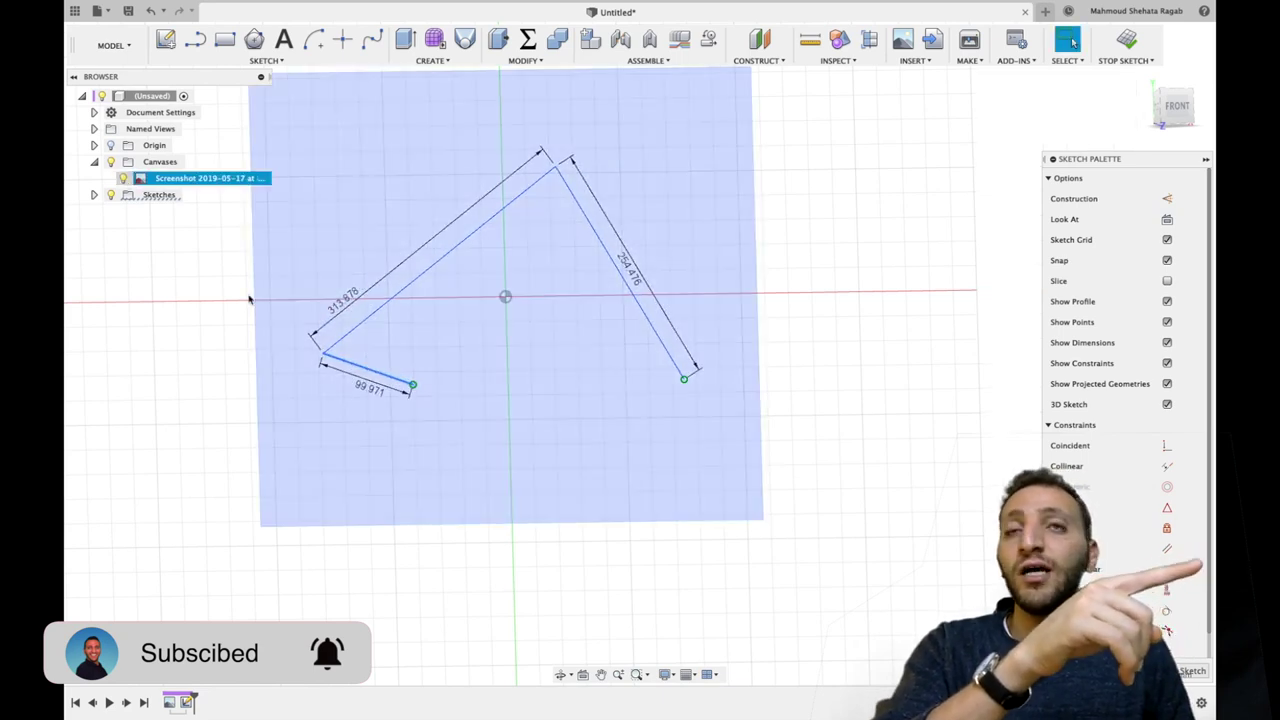
{"action": "mouse_move", "coordinate": [337, 366]}
{"action": "left_mouse_down"}
{"action": "mouse_move", "coordinate": [372, 457]}
{"action": "mouse_move", "coordinate": [443, 460]}
{"action": "mouse_move", "coordinate": [471, 363]}
{"action": "mouse_move", "coordinate": [451, 303]}
{"action": "mouse_move", "coordinate": [392, 305]}
{"action": "mouse_move", "coordinate": [337, 346]}
{"action": "left_mouse_up"}
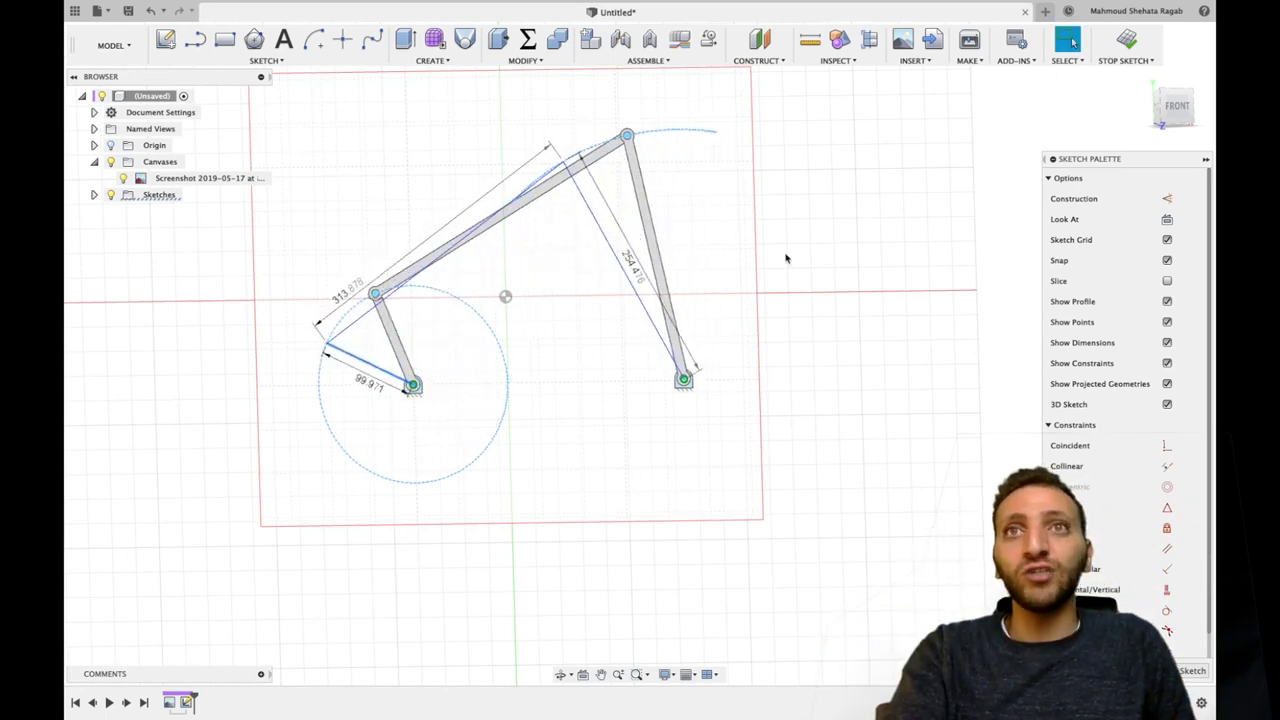
{"action": "key", "text": "v"}
{"action": "key", "text": "super+z"}
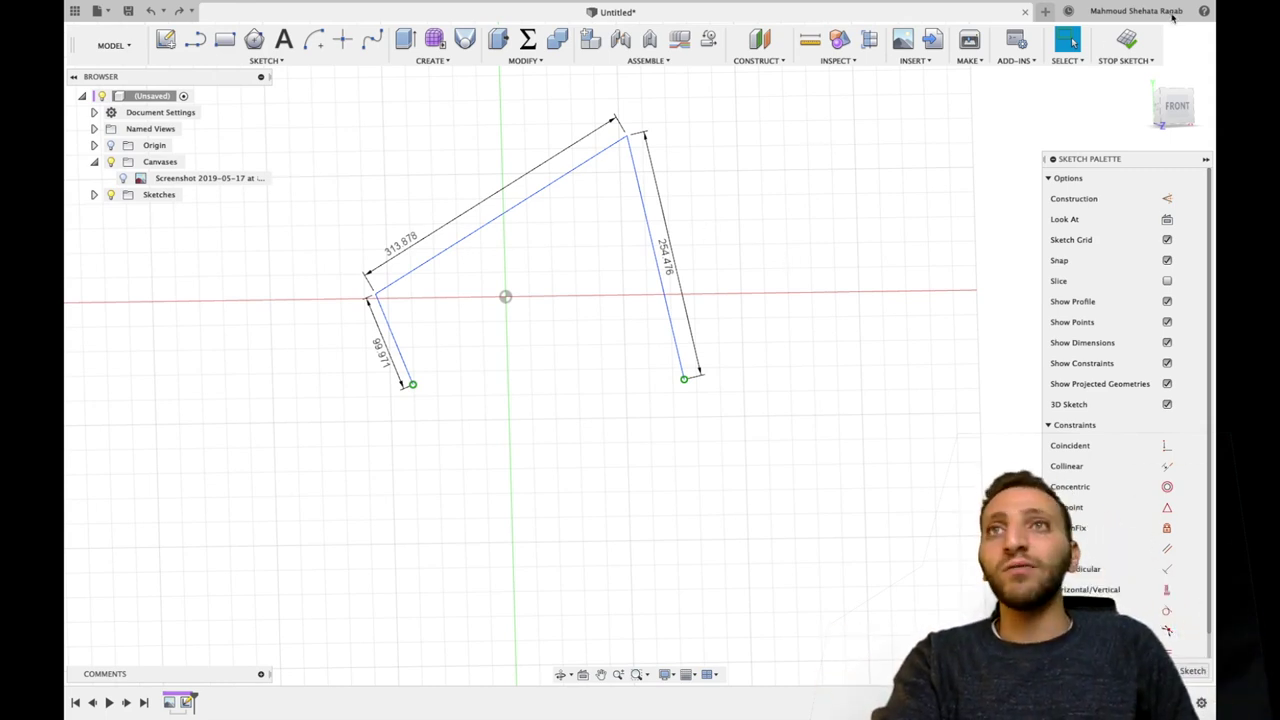
Stop the sketch and rename Sketch1 to 'Kinematic Diagram' in the Browser.
{"action": "left_click", "coordinate": [1127, 40]}
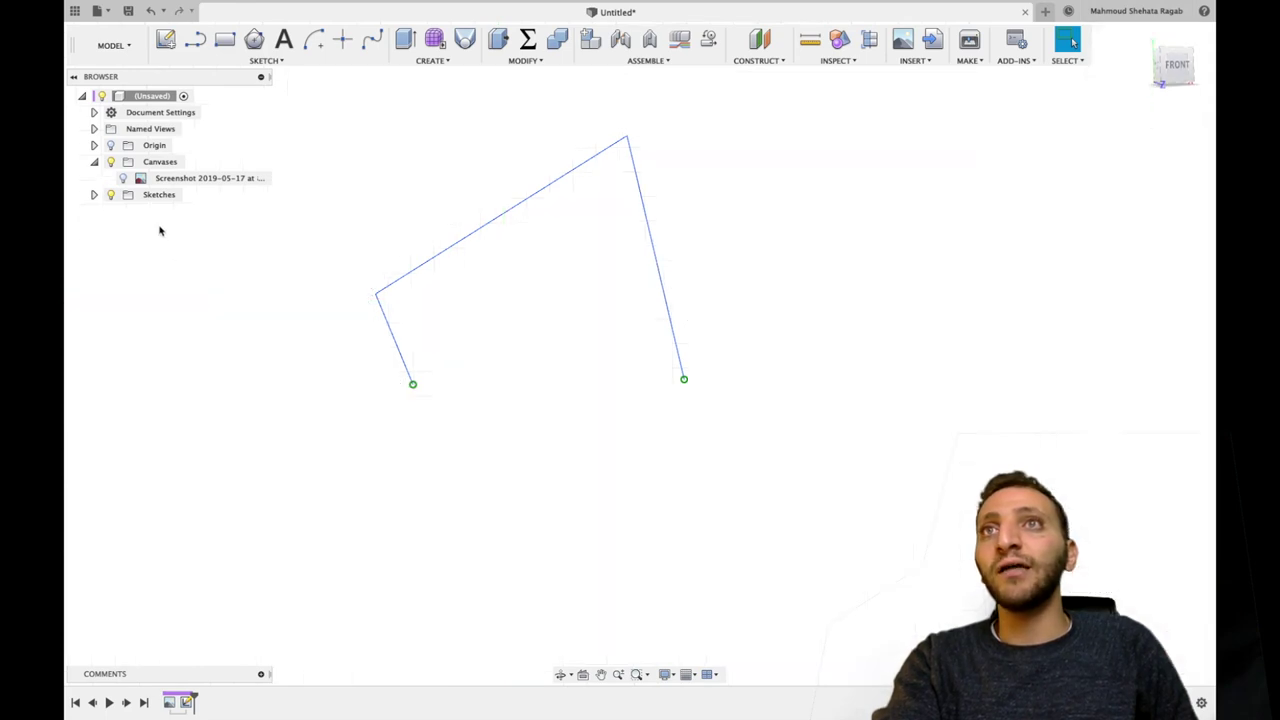
{"action": "left_click", "coordinate": [94, 194]}
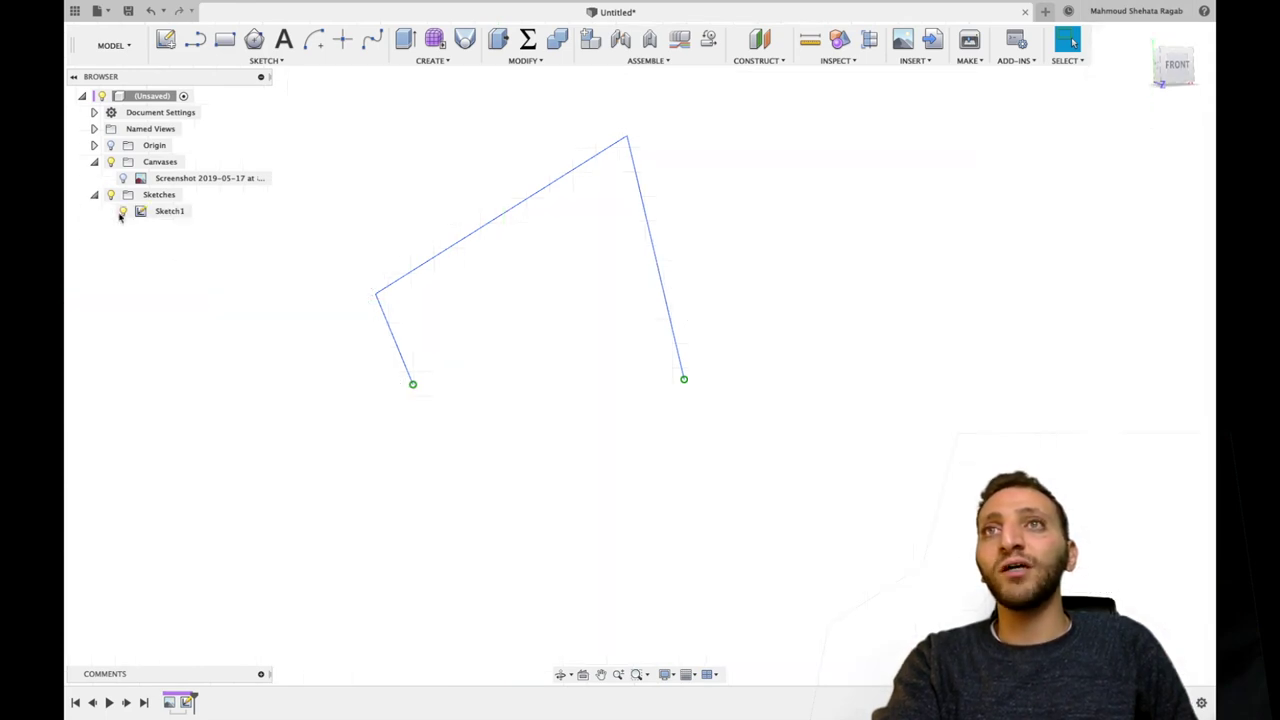
{"action": "left_click", "coordinate": [178, 211]}
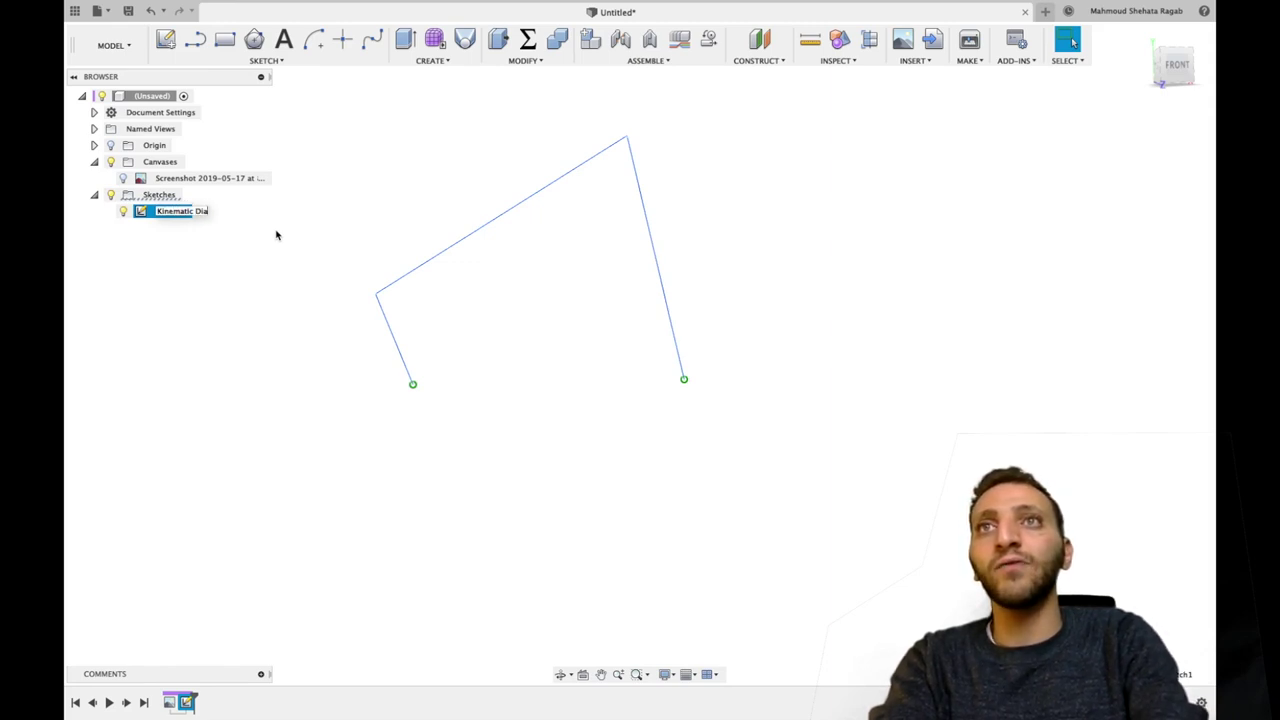
{"action": "key", "text": "Return"}
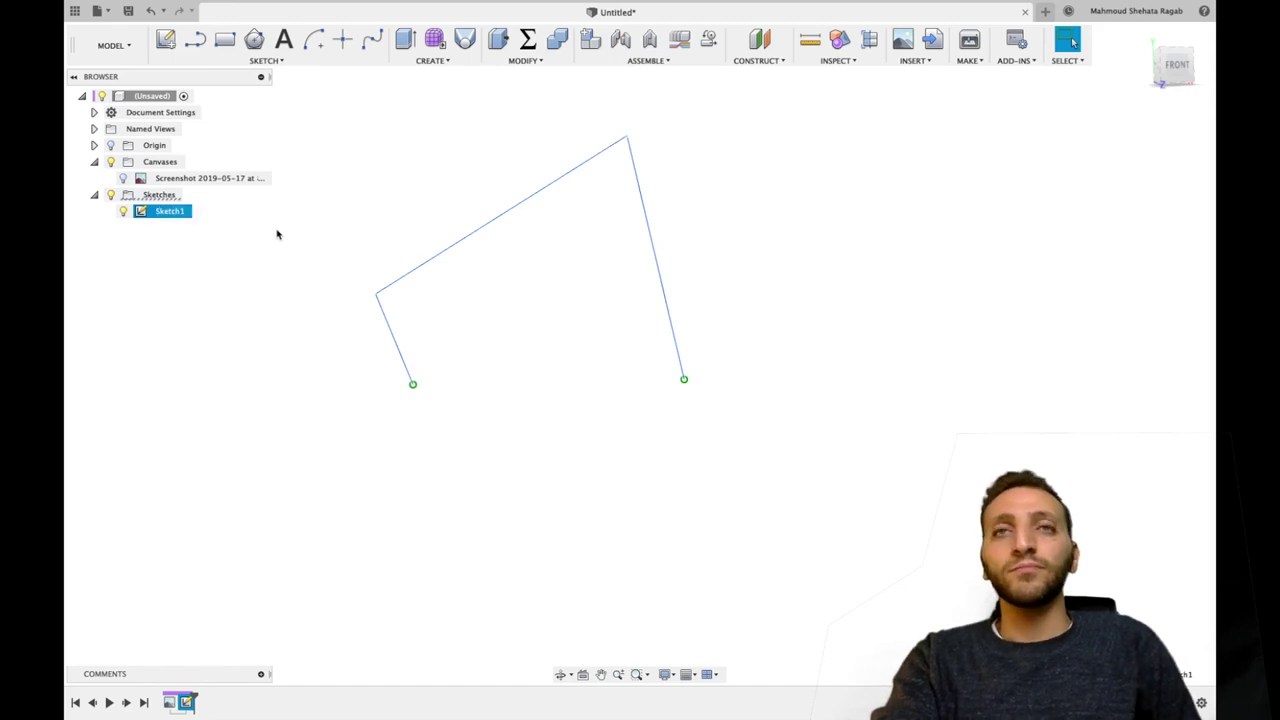
{"action": "left_click", "coordinate": [303, 280]}
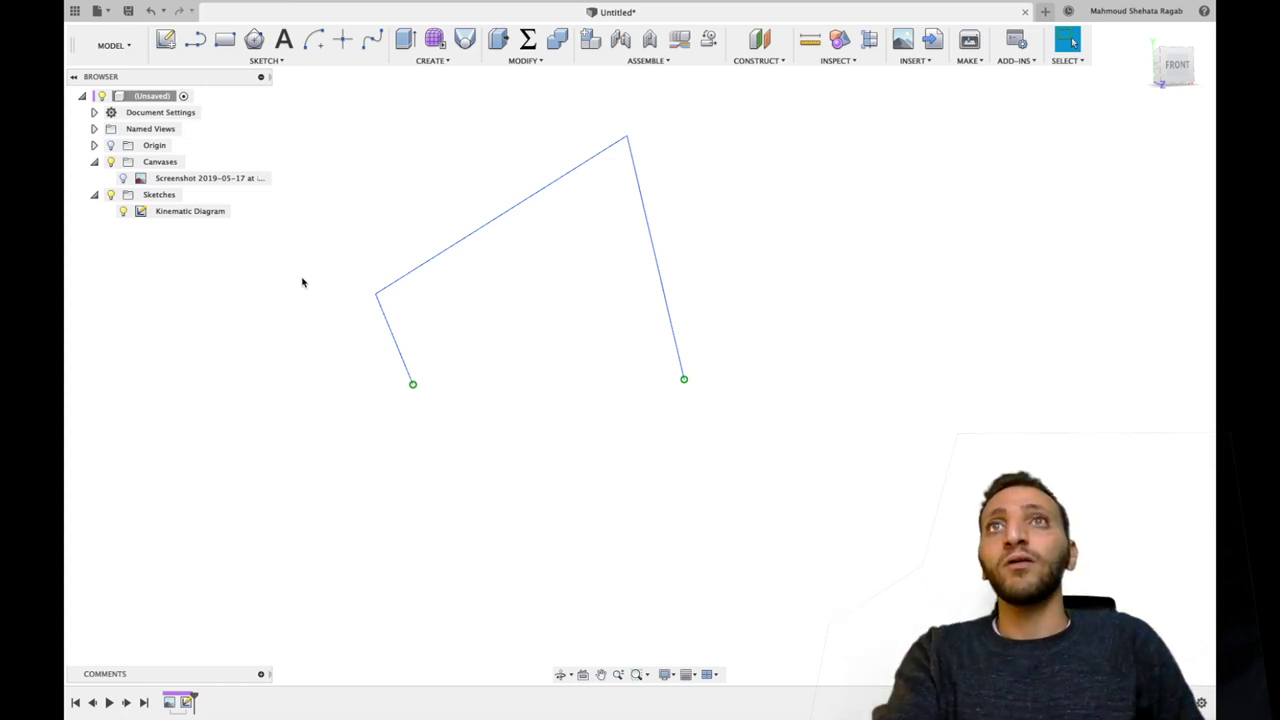
Start a new sketch on the front plane with the view facing front.
{"action": "key", "text": "s"}
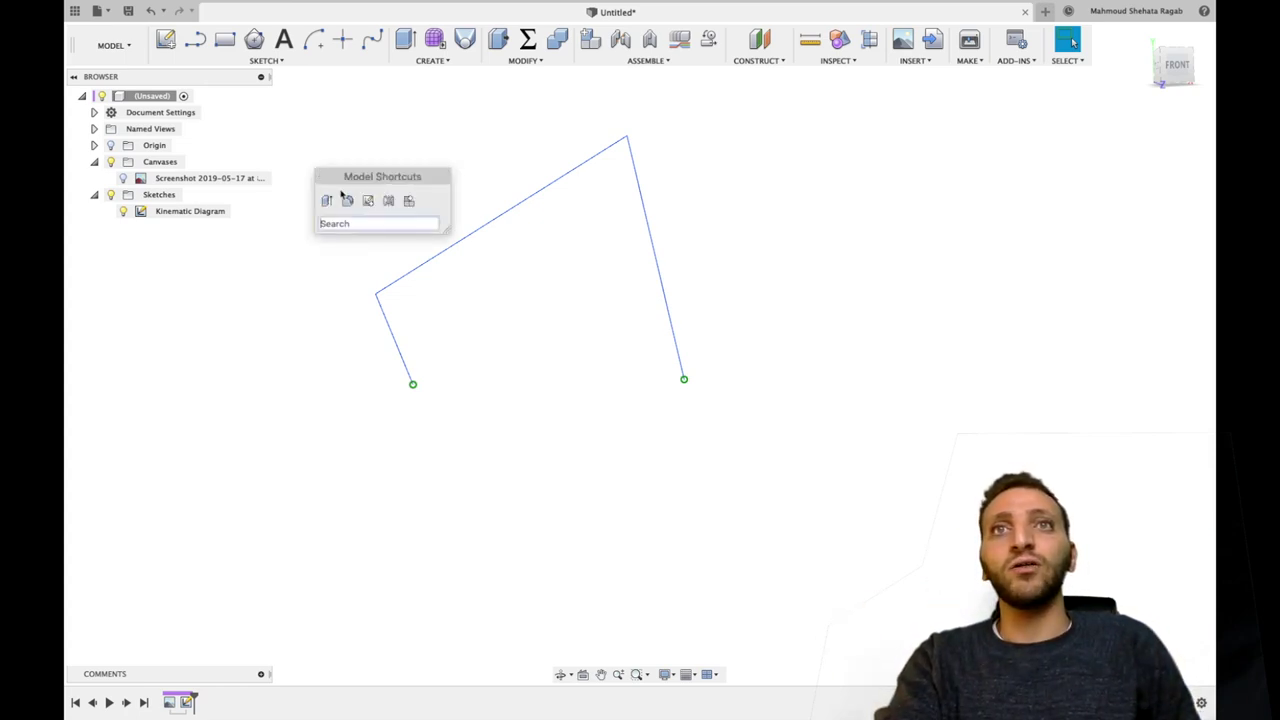
{"action": "left_click", "coordinate": [373, 202]}
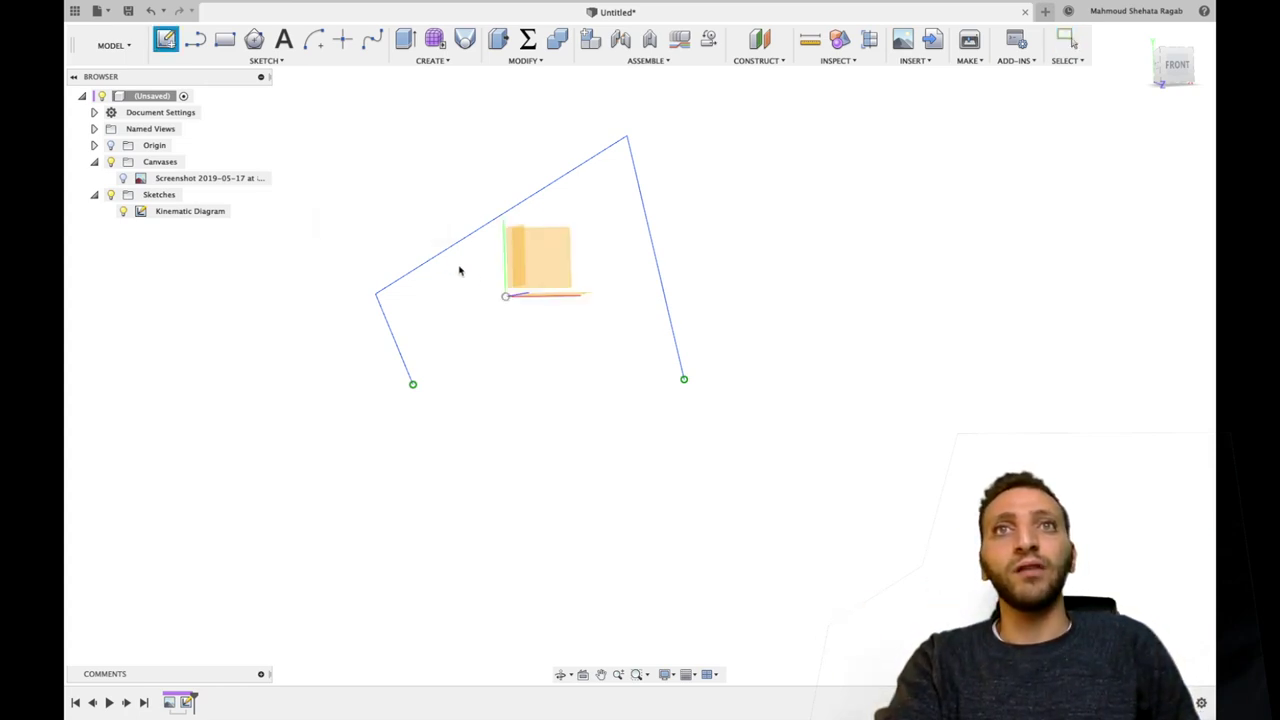
{"action": "left_click", "coordinate": [1181, 67]}
{"action": "left_click", "coordinate": [540, 266]}
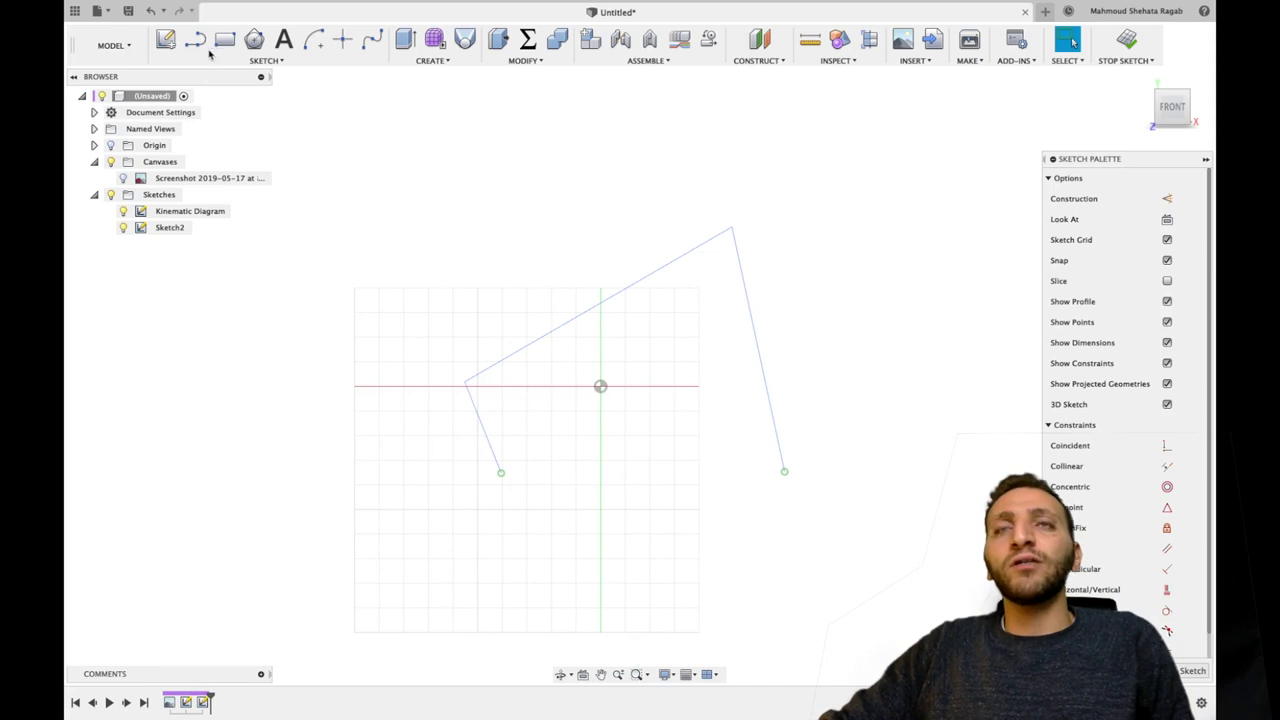
Draw a six-sided hexagon of radius 20 centred on the left line's bottom endpoint.
{"action": "left_click", "coordinate": [254, 39]}
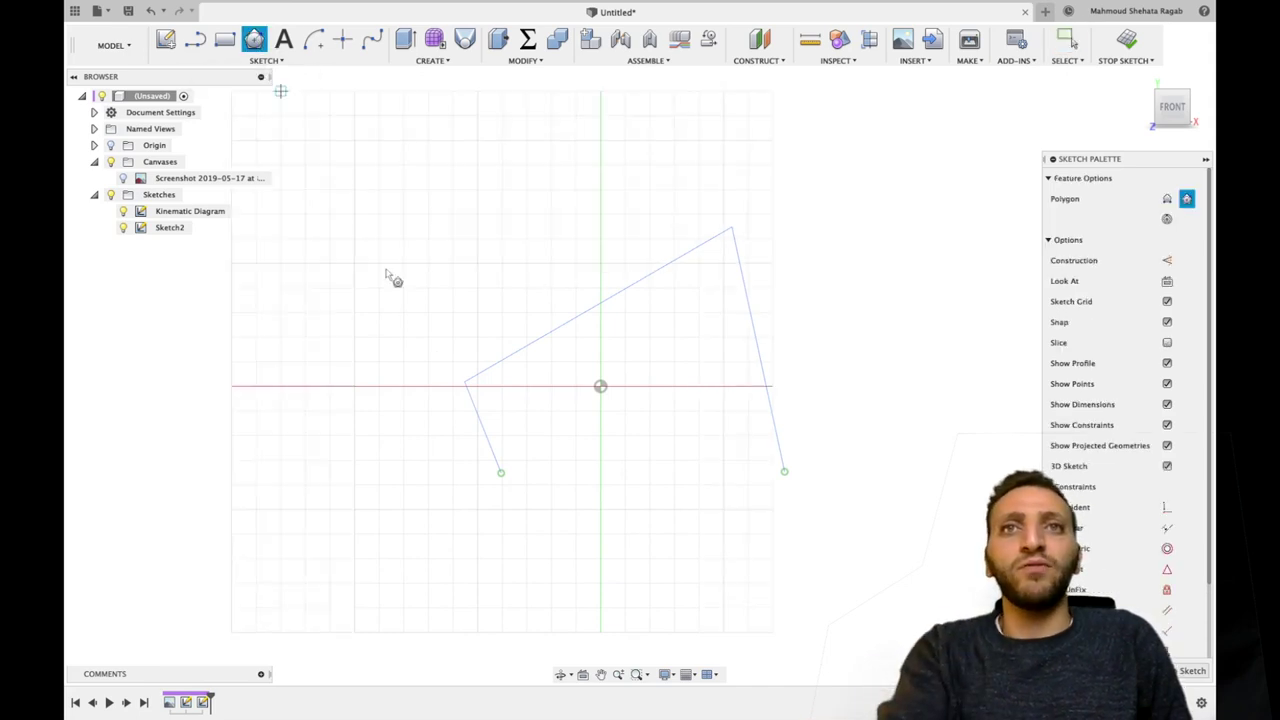
{"action": "left_click", "coordinate": [501, 472]}
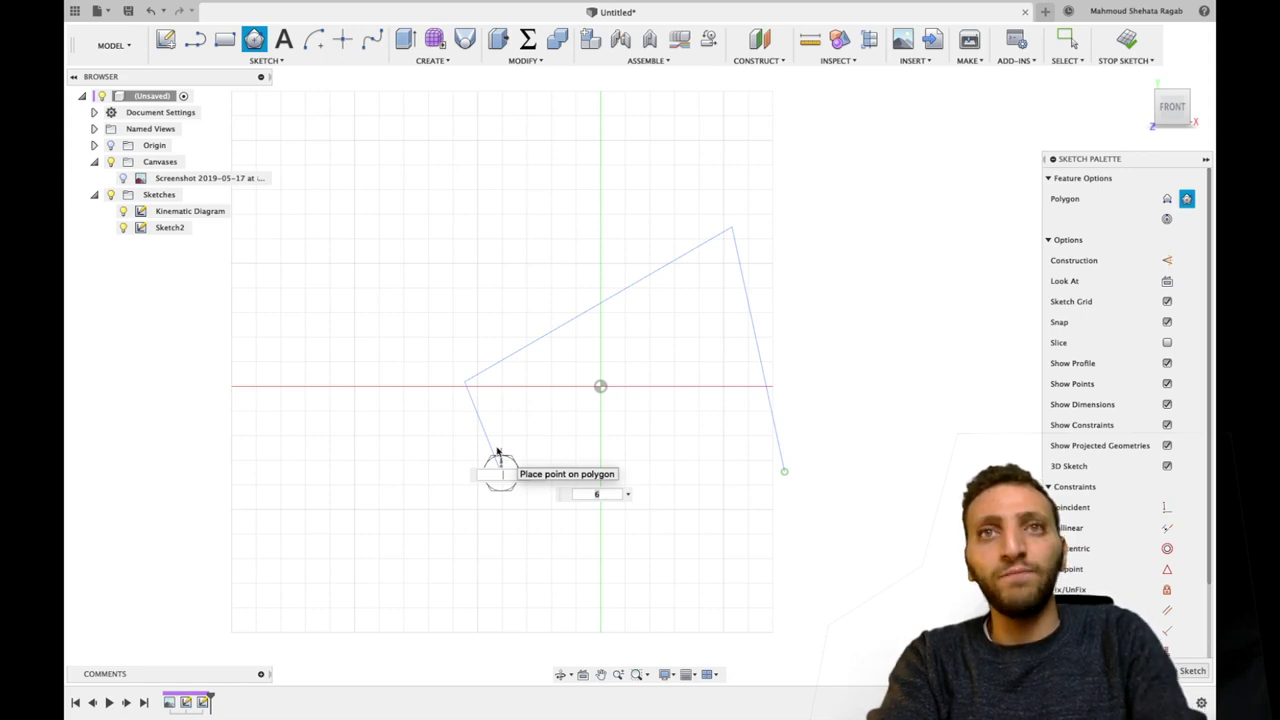
{"action": "key", "text": "Return"}
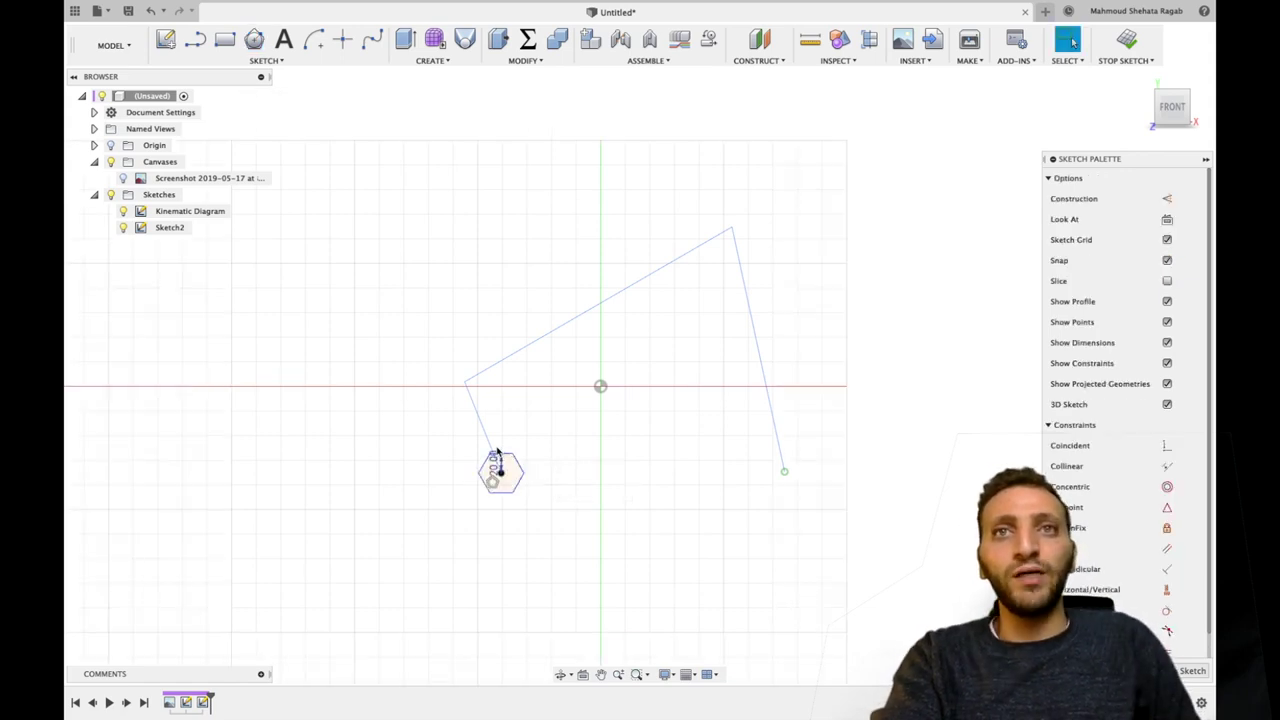
{"action": "scroll", "coordinate": [512, 464], "scroll_direction": "up", "scroll_amount": 5}
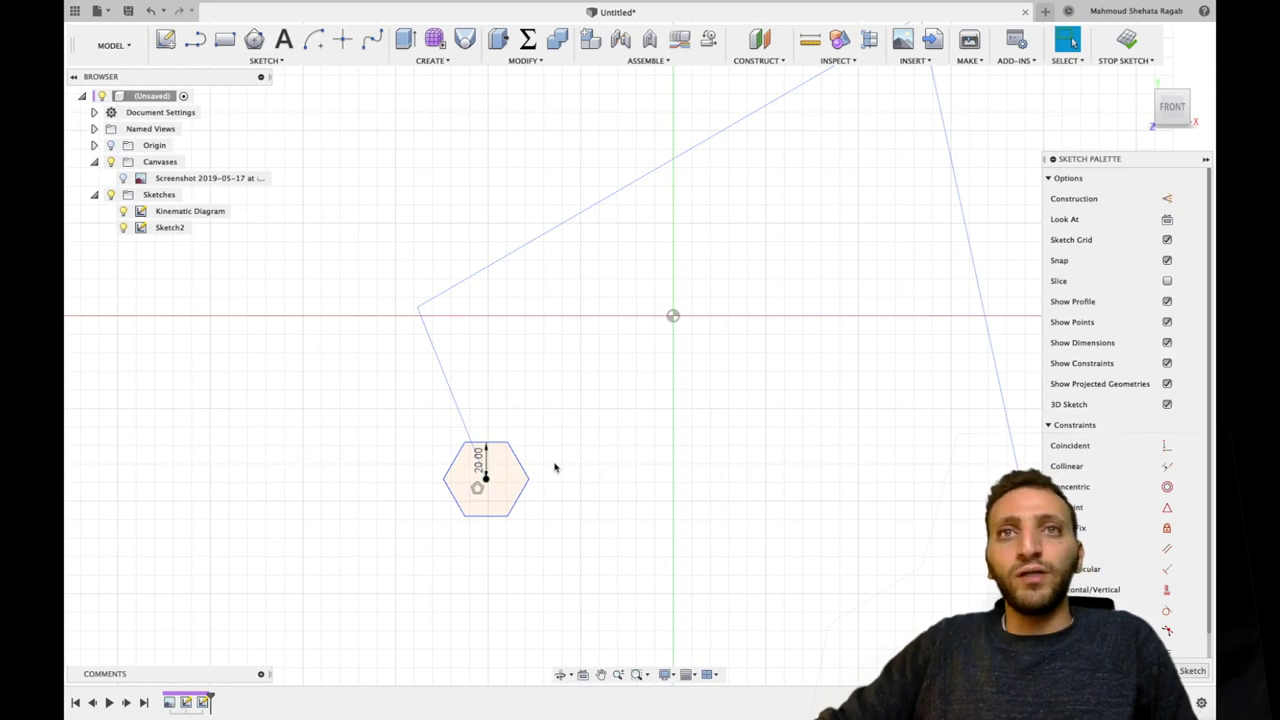
{"action": "scroll", "coordinate": [555, 467], "scroll_direction": "down", "scroll_amount": 5, "text": "shift"}
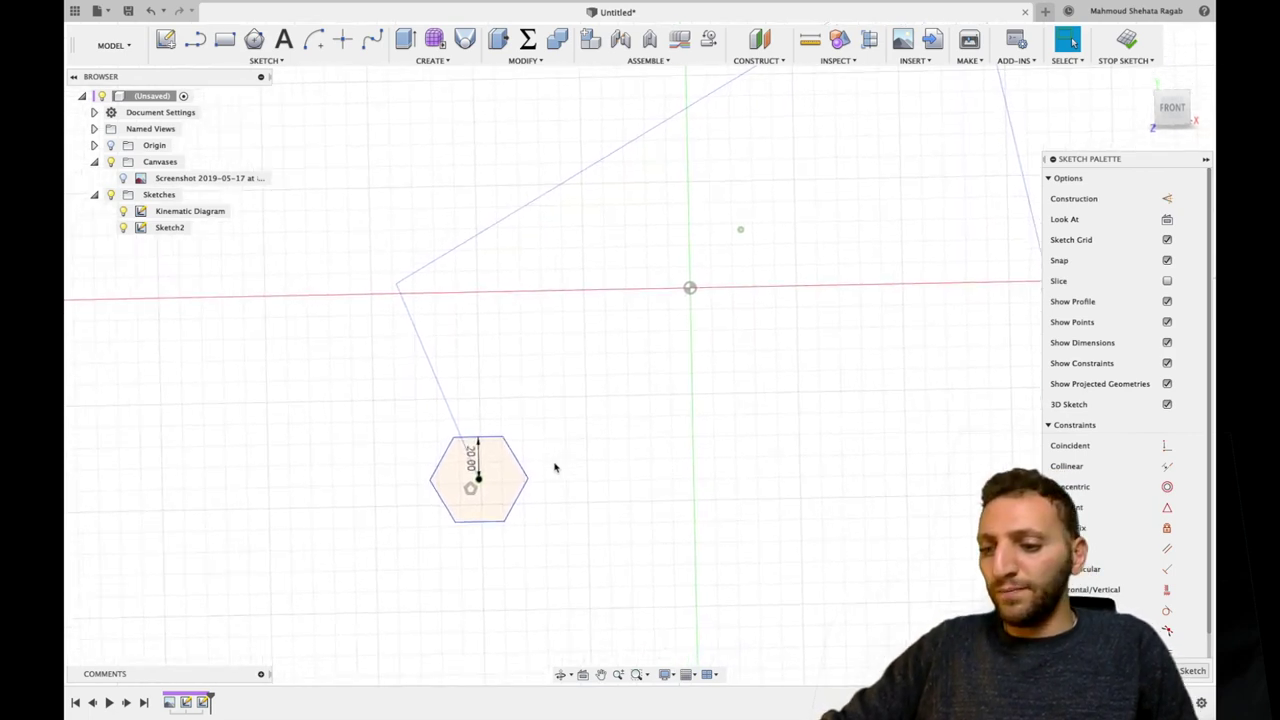
{"action": "scroll", "coordinate": [555, 467], "scroll_direction": "down", "scroll_amount": 3}
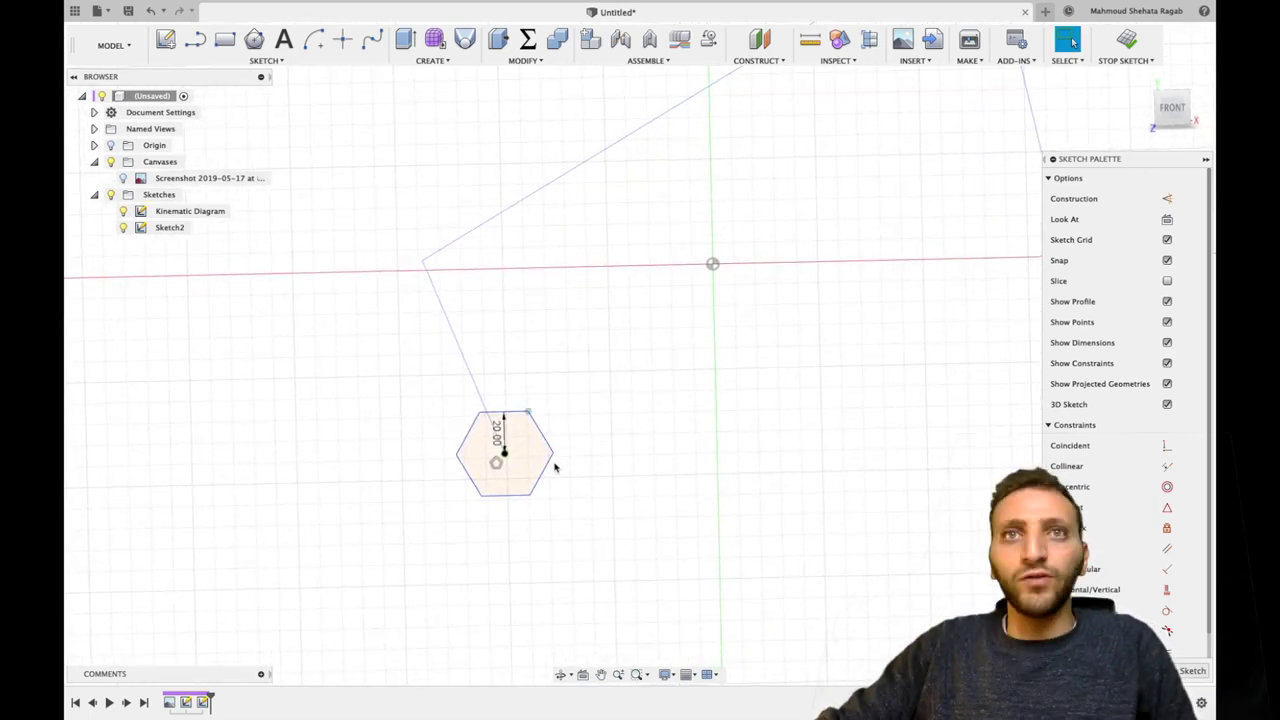
{"action": "scroll", "coordinate": [555, 467], "scroll_direction": "down", "scroll_amount": 3}
{"action": "scroll", "coordinate": [555, 467], "scroll_direction": "up", "scroll_amount": 4}
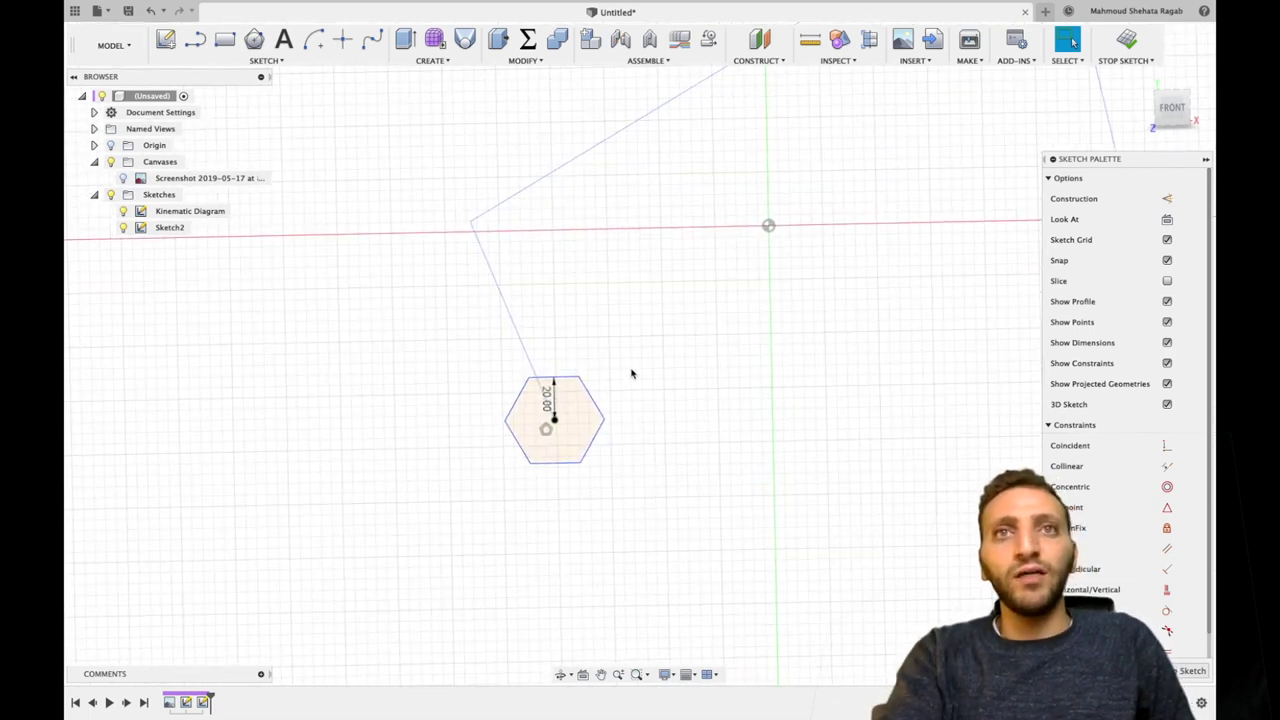
Add a 20 mm diameter circle at the hexagon's centre.
{"action": "key", "text": "c"}
{"action": "left_click", "coordinate": [546, 429]}
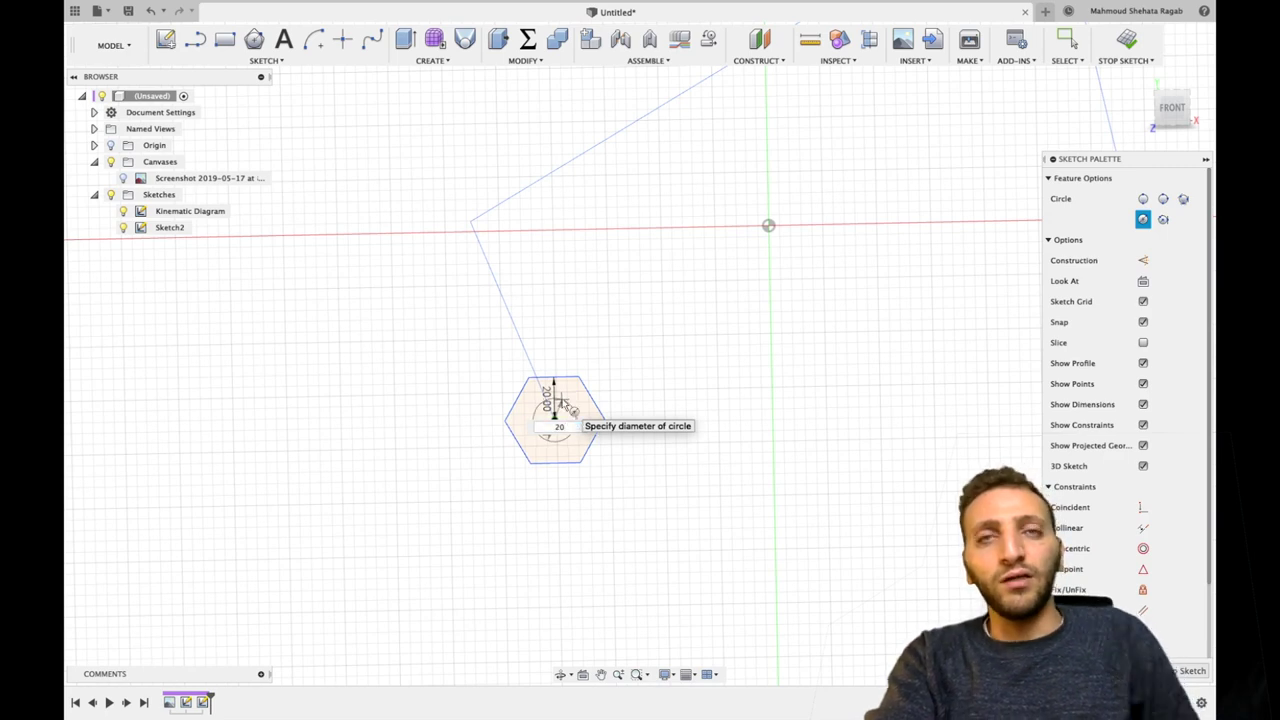
{"action": "type", "text": "20"}
{"action": "key", "text": "Return"}
{"action": "left_click", "coordinate": [1069, 40]}
{"action": "scroll", "coordinate": [751, 391], "scroll_direction": "right", "scroll_amount": 5}
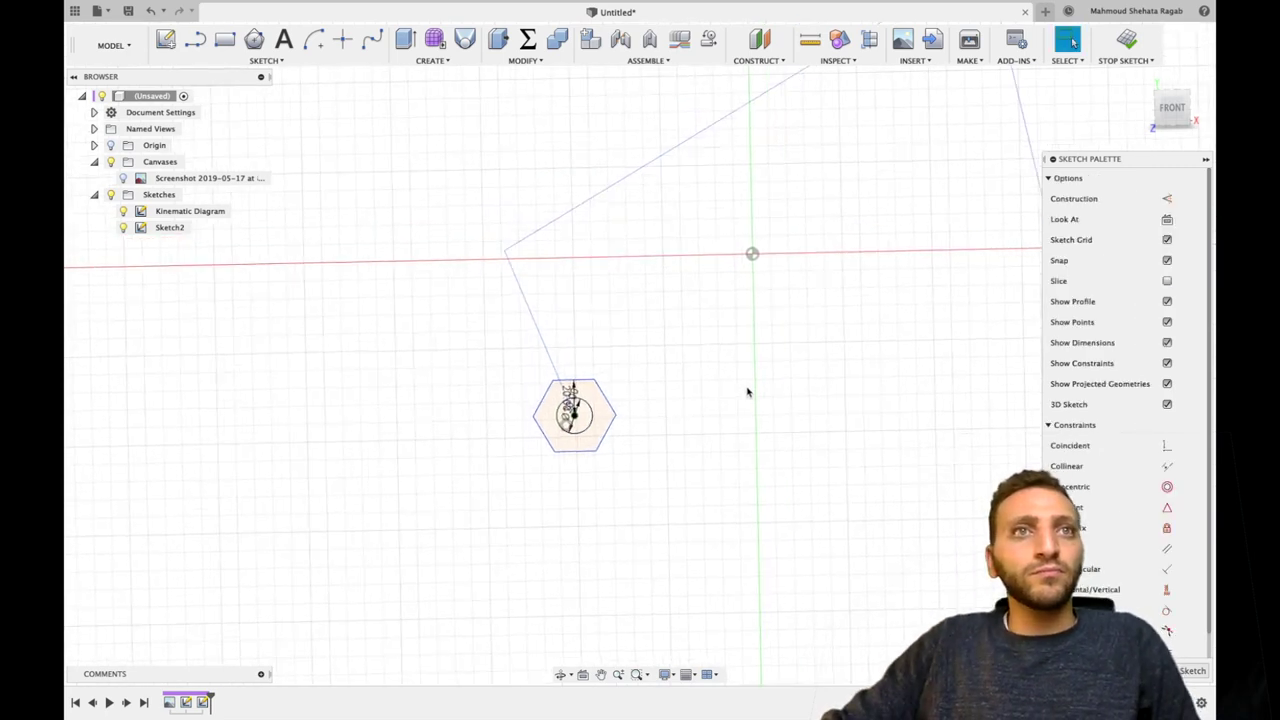
{"action": "scroll", "coordinate": [868, 398], "scroll_direction": "right", "scroll_amount": 3}
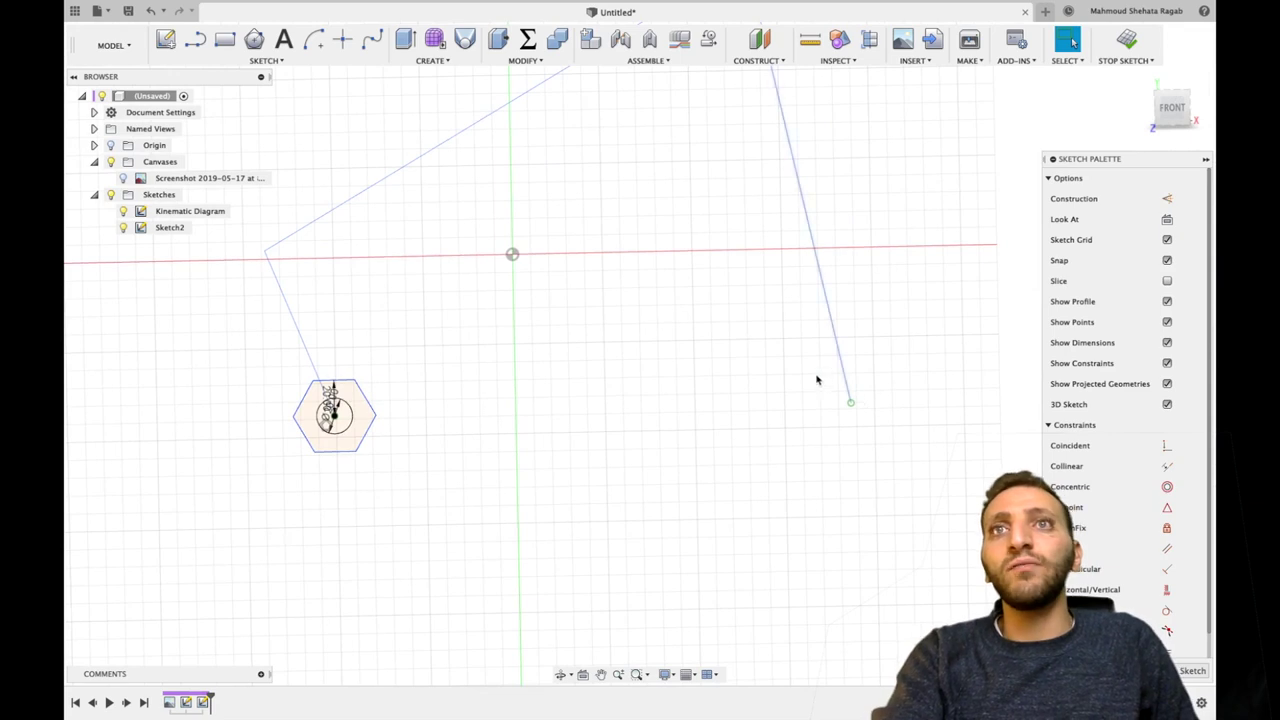
{"action": "key", "text": "Return"}
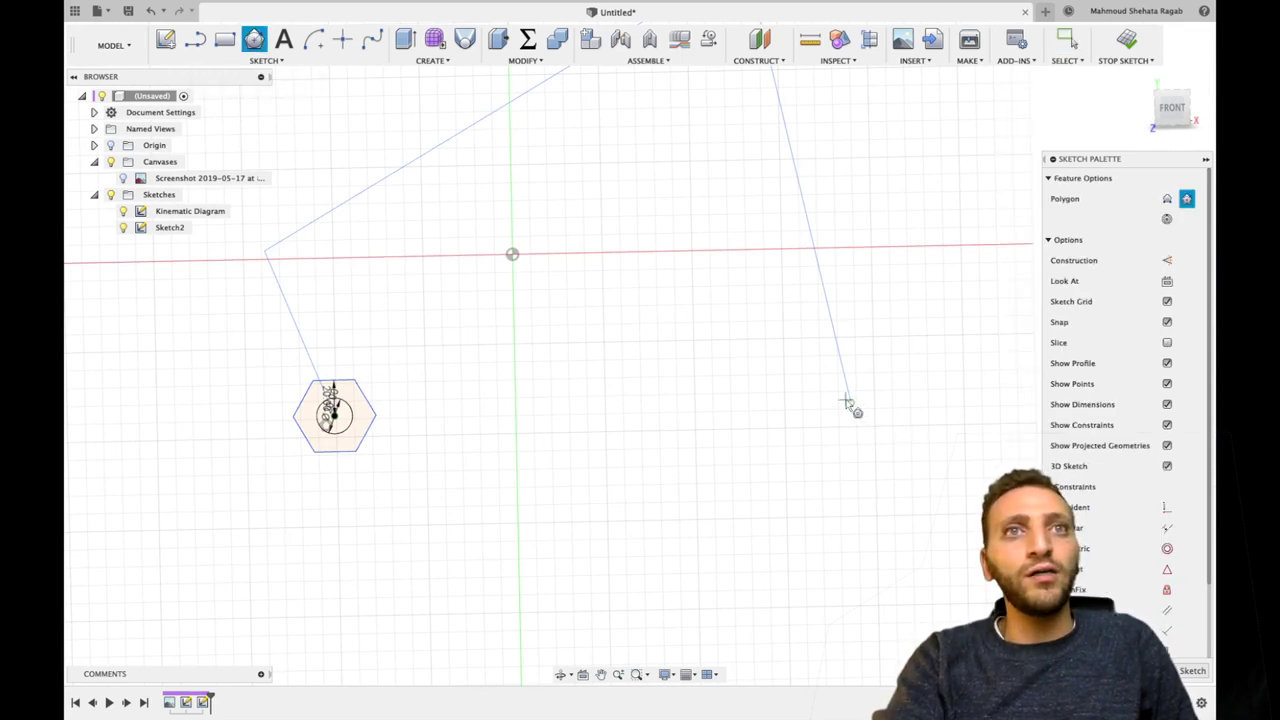
From an exact Front view, draw a radius-20 hexagon centred on the right line's lower endpoint.
{"action": "scroll", "coordinate": [850, 410], "scroll_direction": "right", "scroll_amount": 5}
{"action": "scroll", "coordinate": [850, 410], "scroll_direction": "down", "scroll_amount": 2}
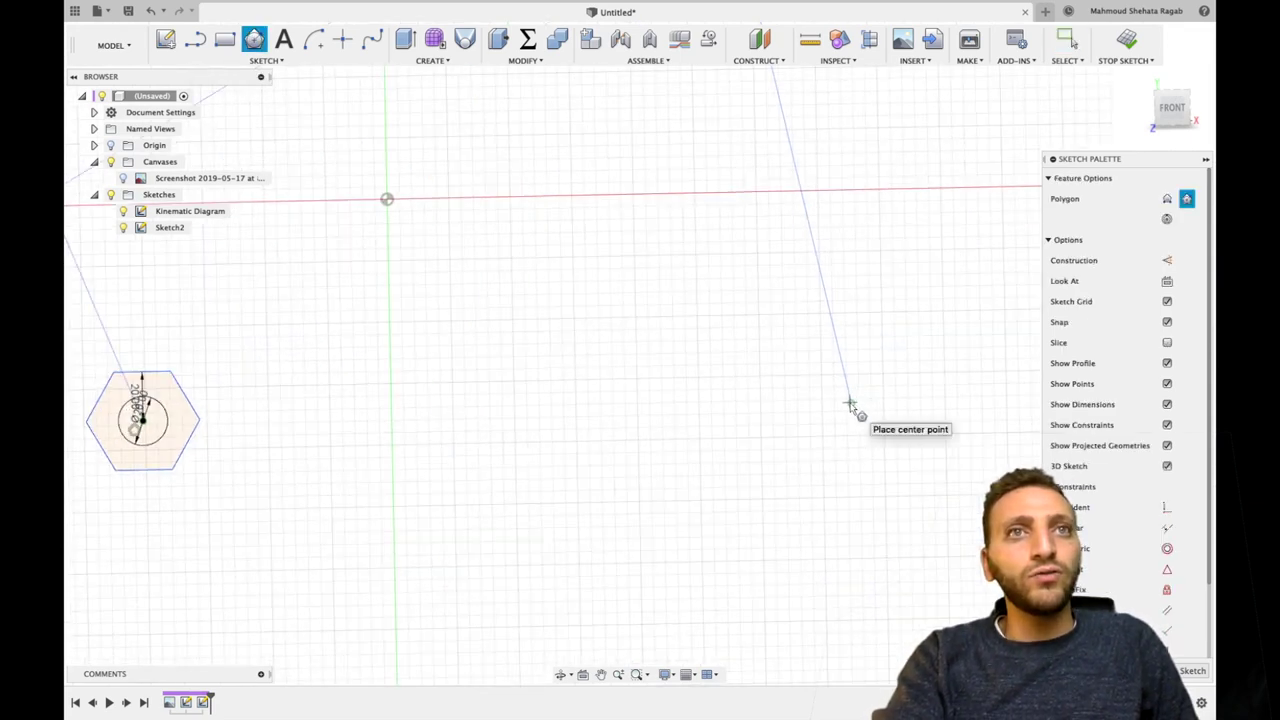
{"action": "key", "text": "Escape"}
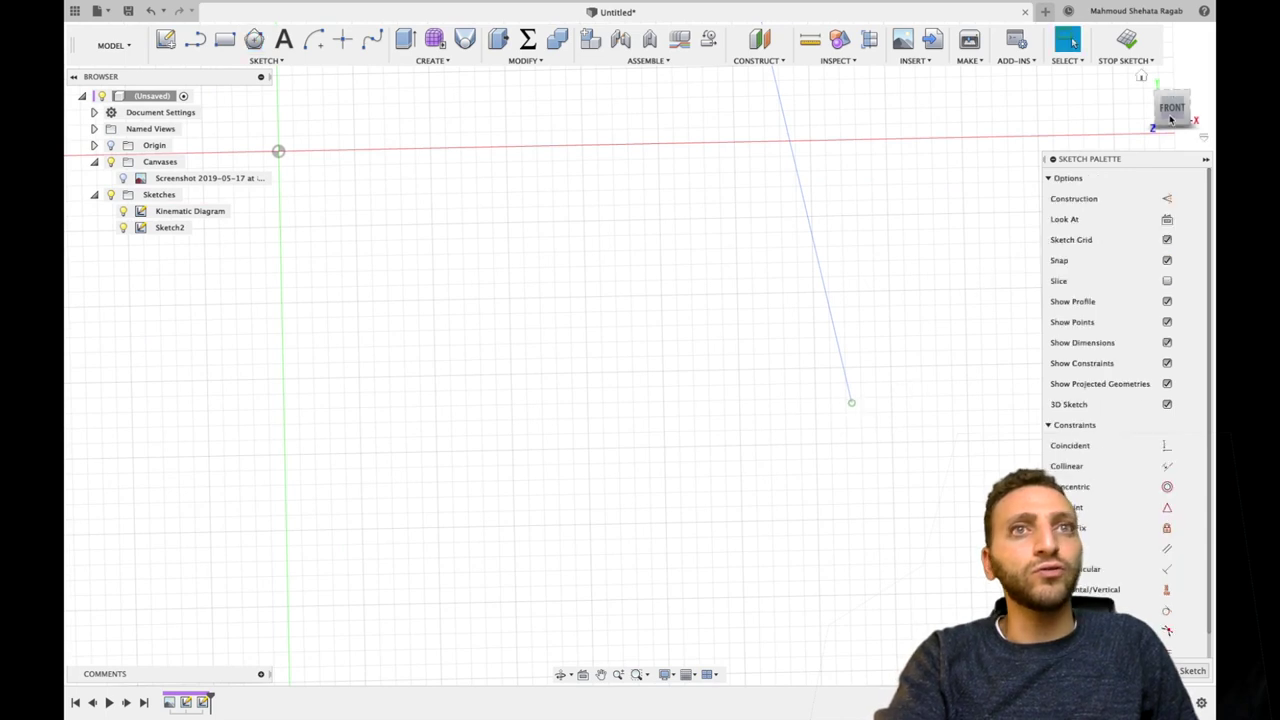
{"action": "left_click", "coordinate": [1172, 110]}
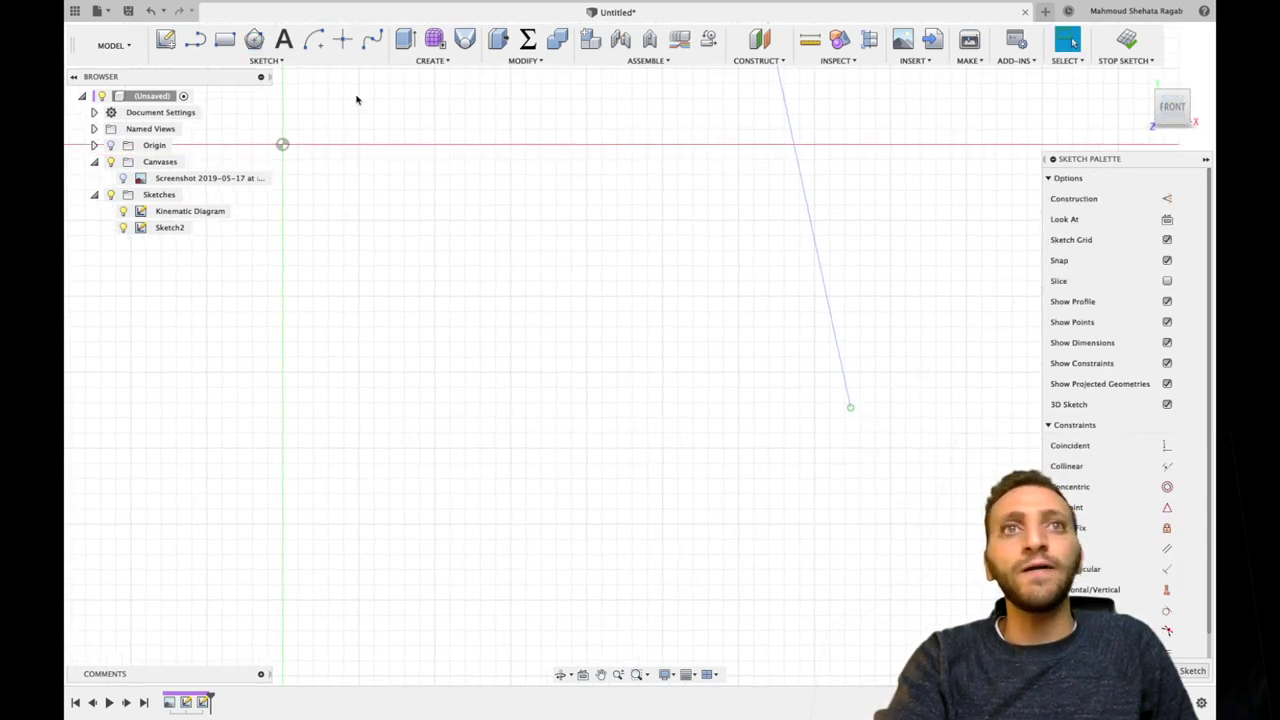
{"action": "left_click", "coordinate": [254, 39]}
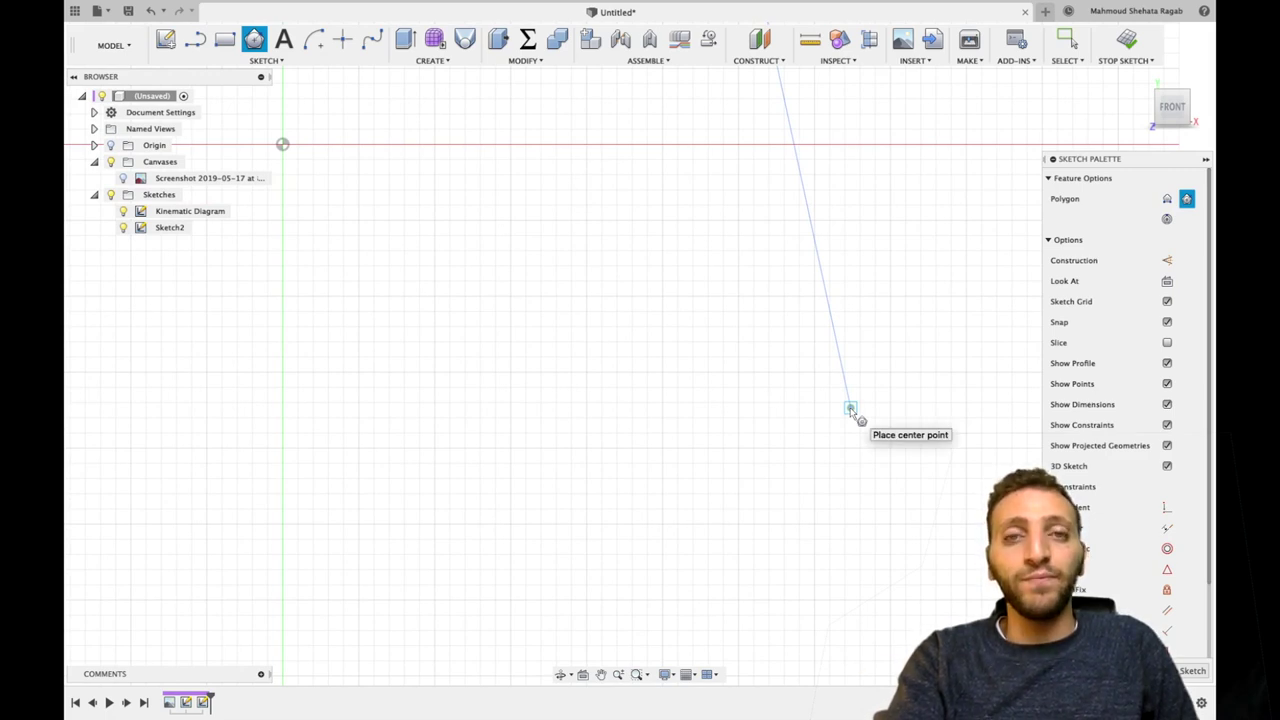
{"action": "left_click", "coordinate": [850, 409]}
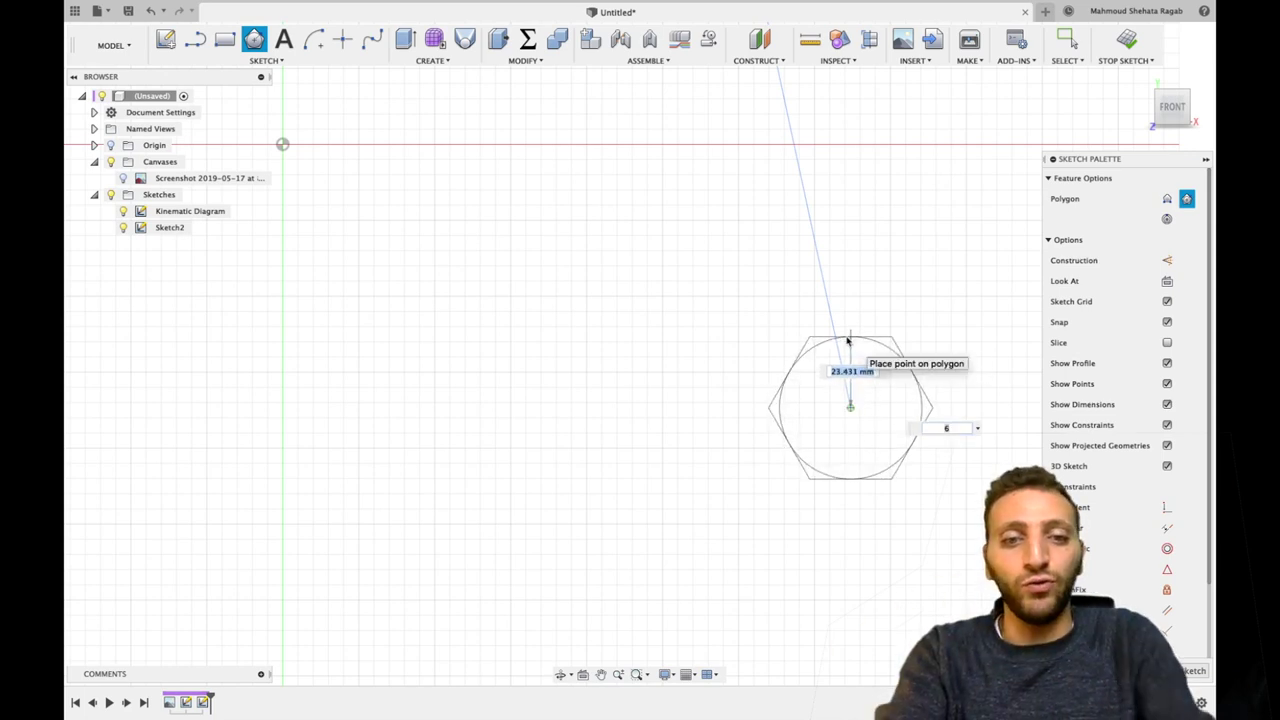
{"action": "type", "text": "20"}
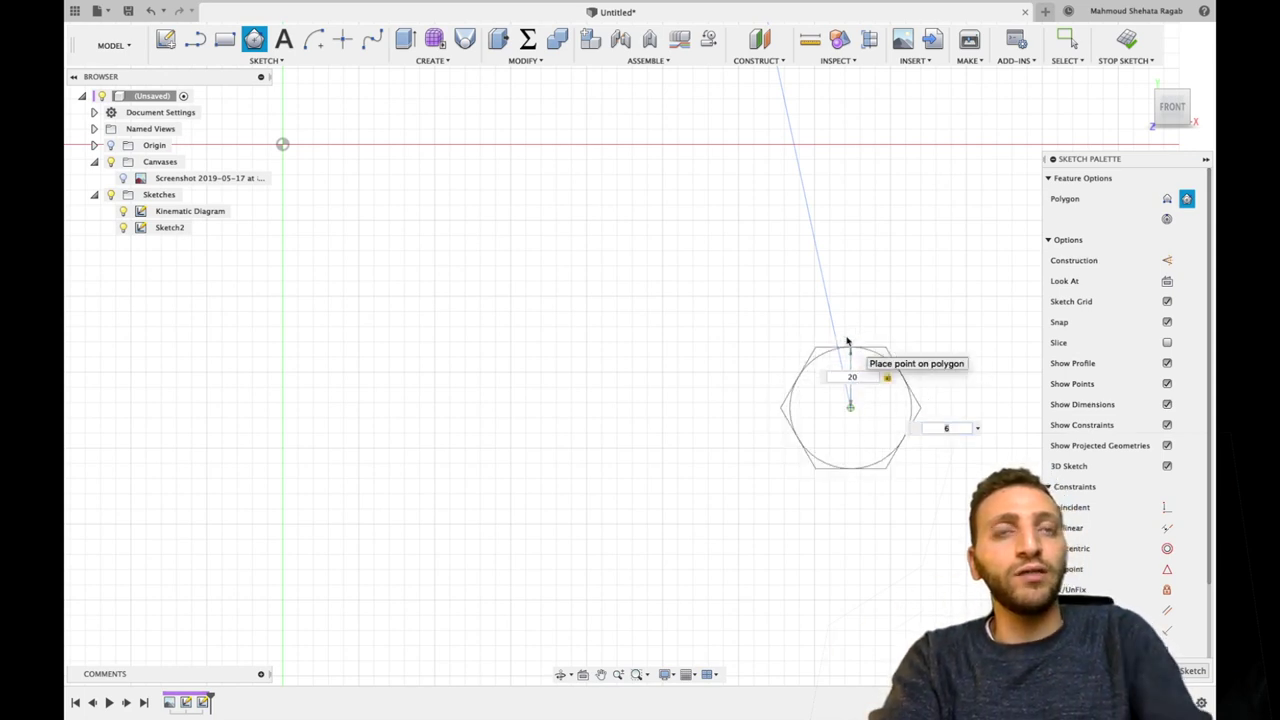
{"action": "key", "text": "Return"}
{"action": "key", "text": "Escape"}
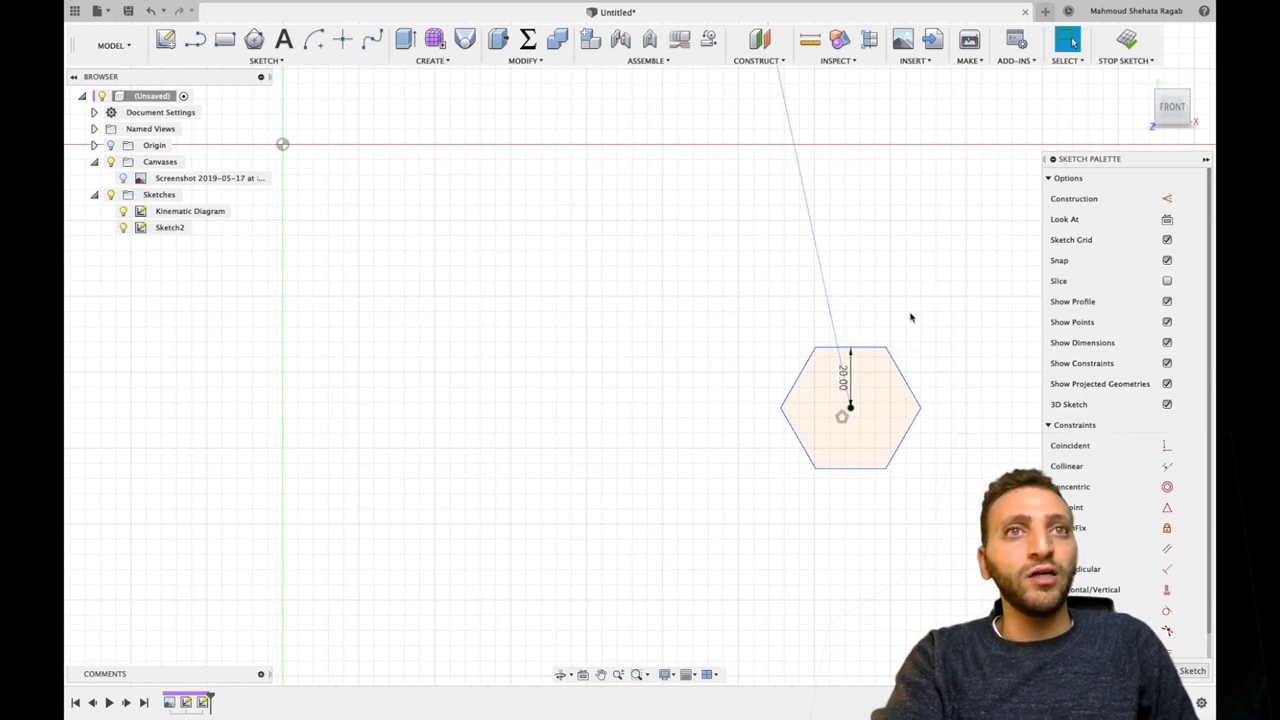
Add a 20 mm diameter circle at the right hexagon's centre.
{"action": "key", "text": "c"}
{"action": "left_click", "coordinate": [850, 407]}
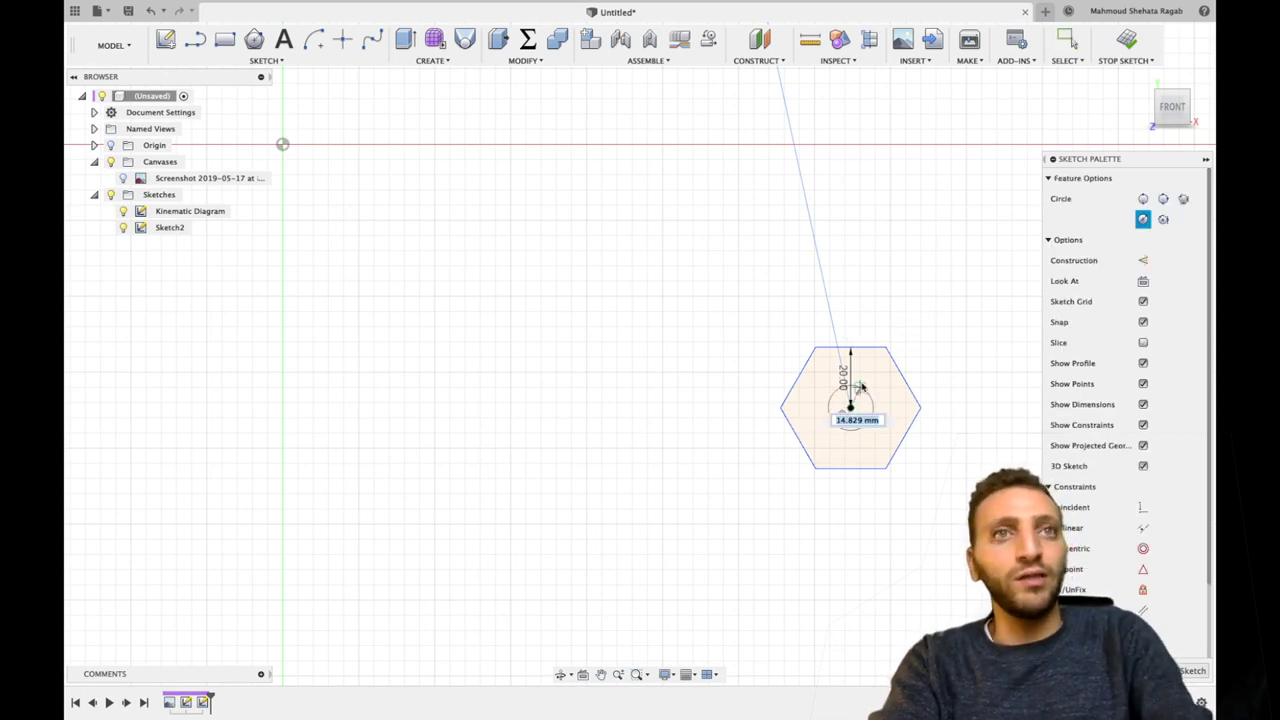
{"action": "type", "text": "20"}
{"action": "key", "text": "Return"}
{"action": "key", "text": "Escape"}
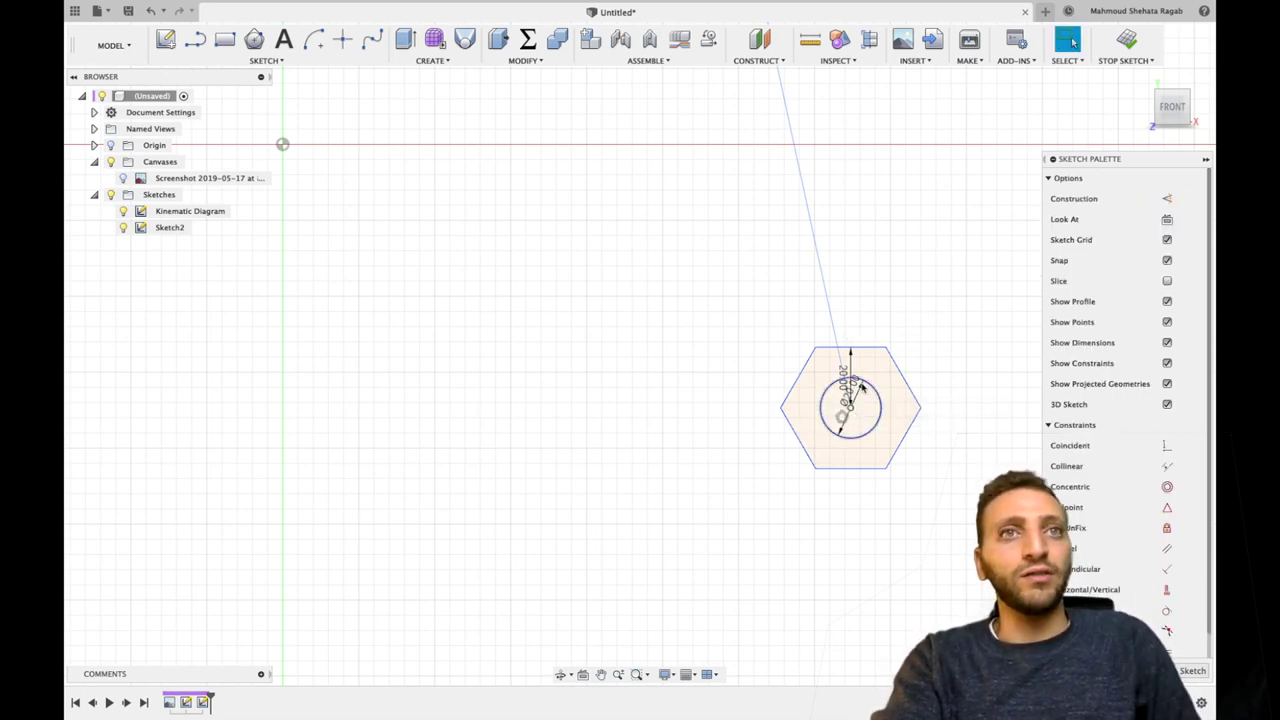
{"action": "scroll", "coordinate": [750, 363], "scroll_direction": "down", "scroll_amount": 3}
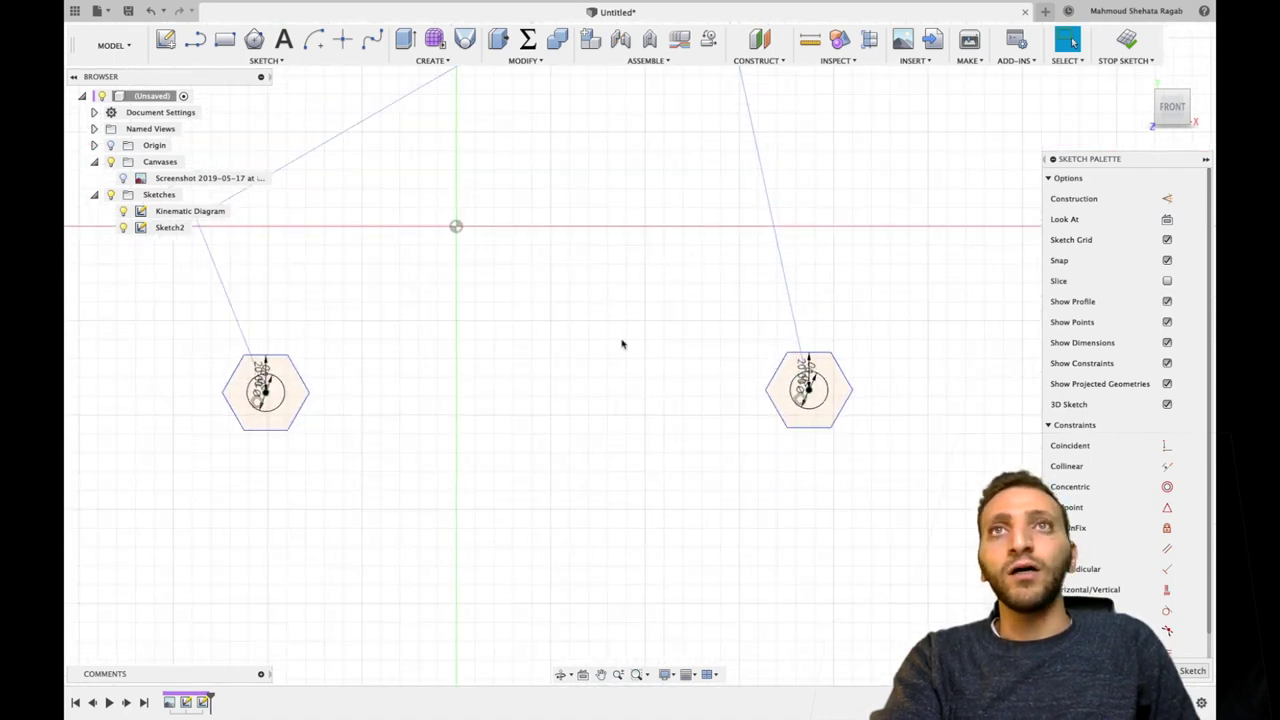
{"action": "middle_click_drag", "start_coordinate": [586, 323], "coordinate": [657, 383]}
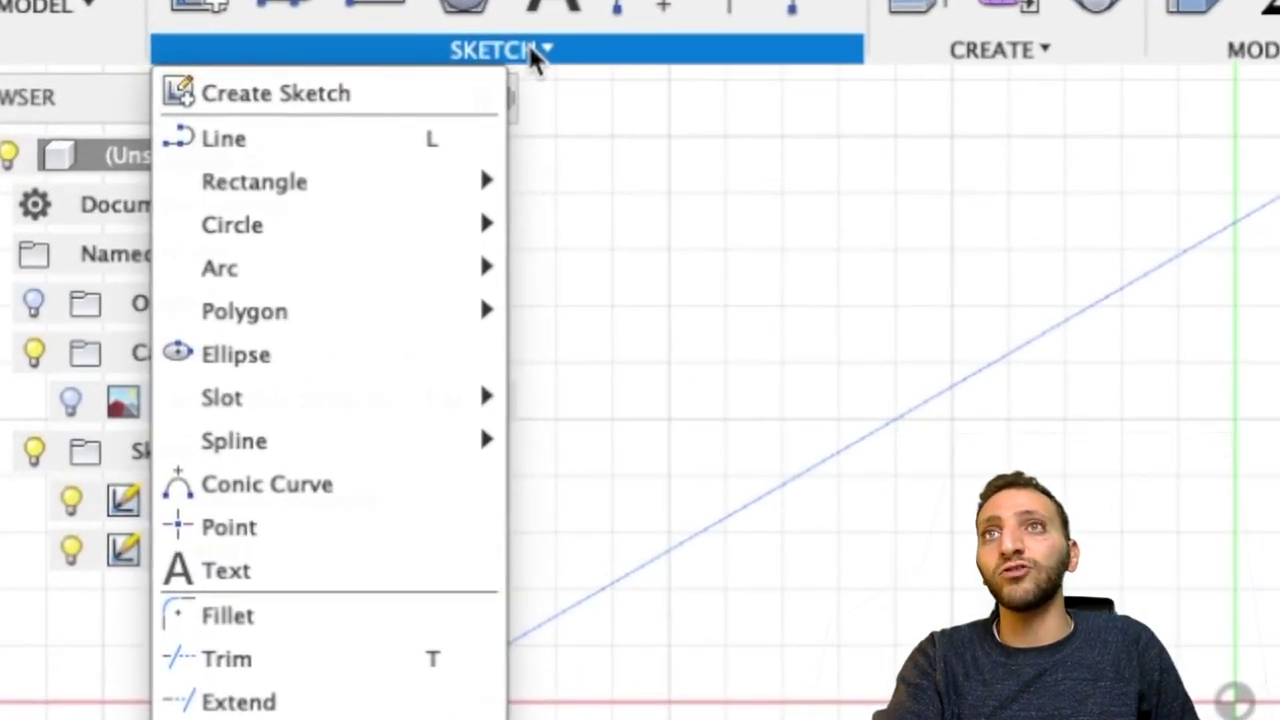
Draw a 30 mm wide center-to-center slot from the left hexagon centre to the crank's upper joint.
{"action": "mouse_move", "coordinate": [355, 395]}
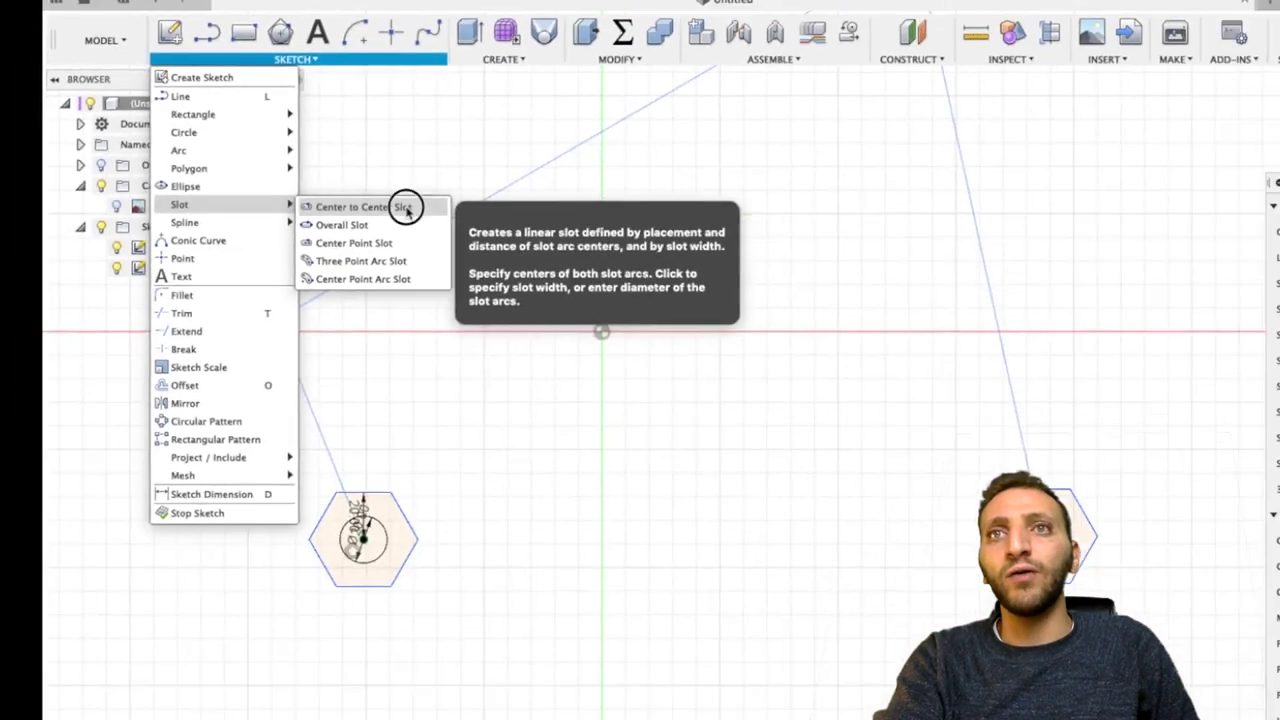
{"action": "left_click", "coordinate": [770, 413]}
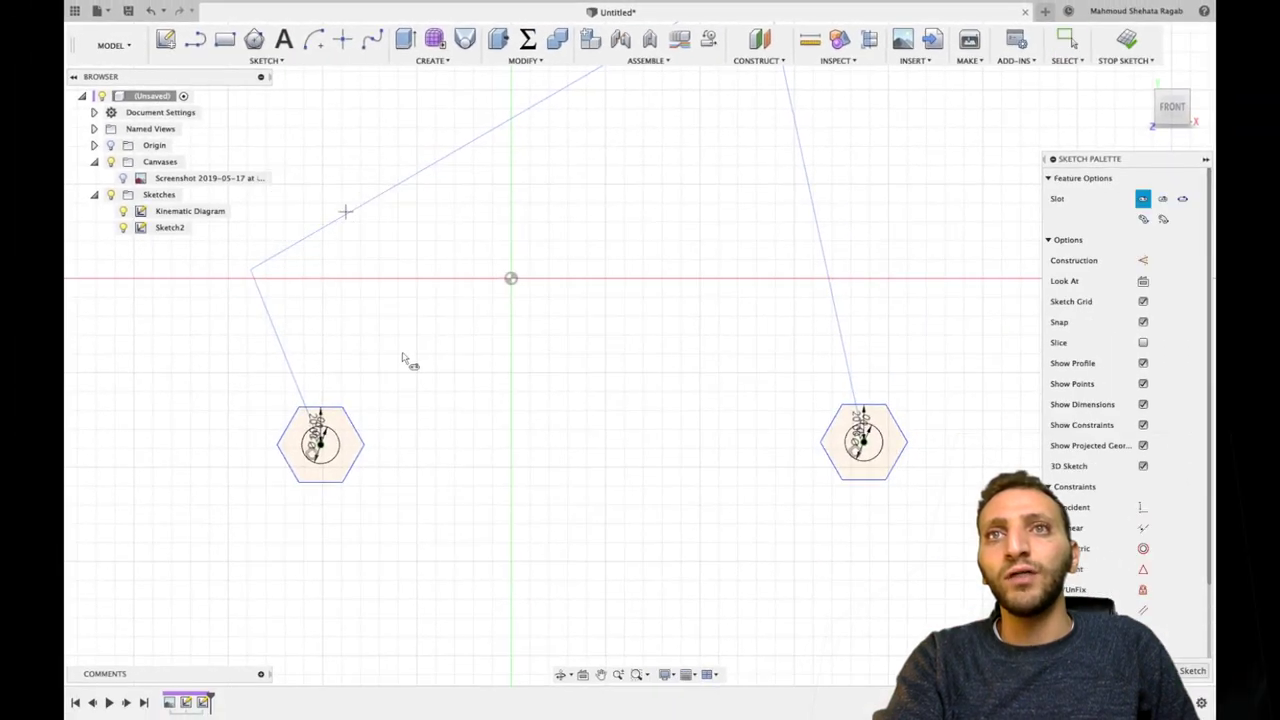
{"action": "left_click", "coordinate": [320, 445]}
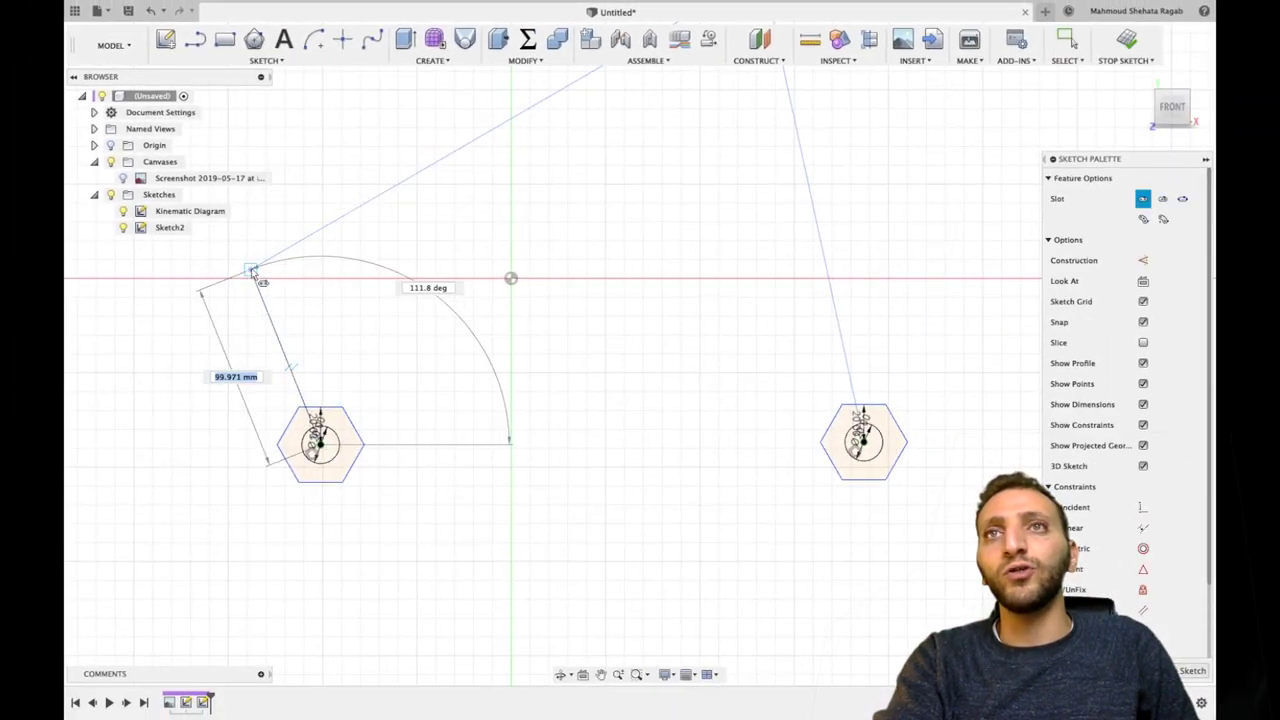
{"action": "left_click", "coordinate": [250, 269]}
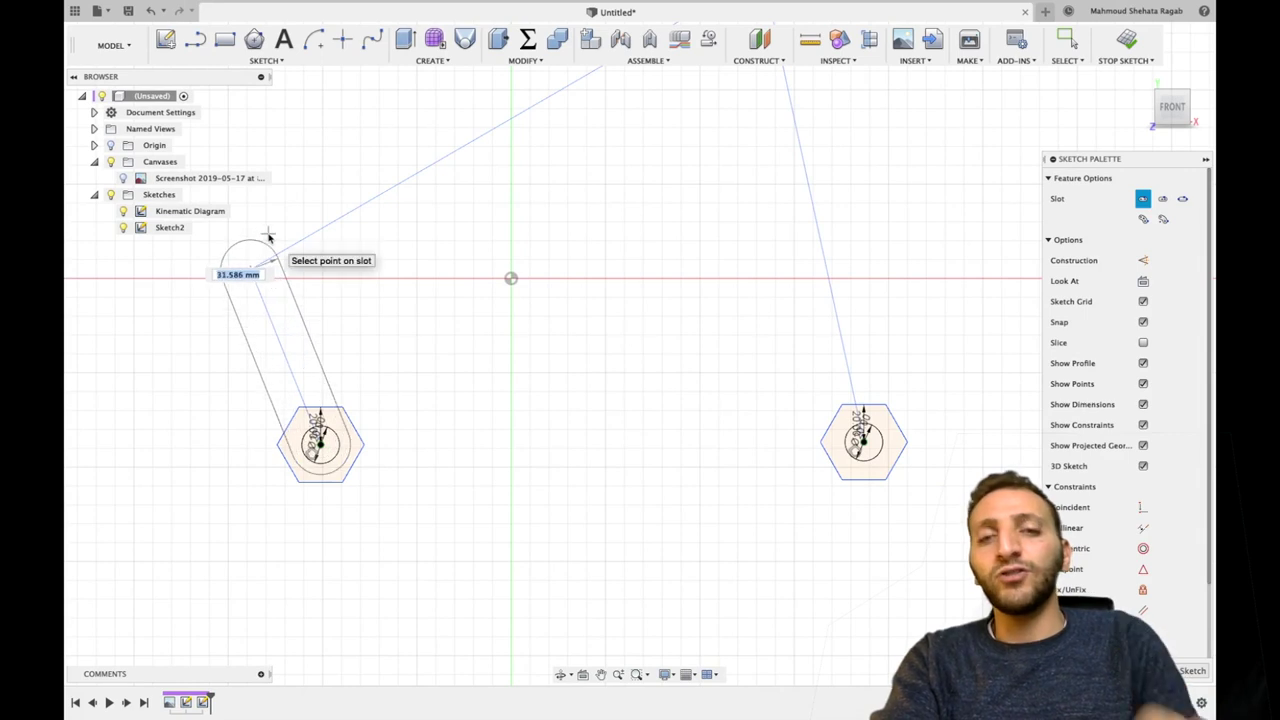
{"action": "type", "text": "25"}
{"action": "key", "text": "Tab"}
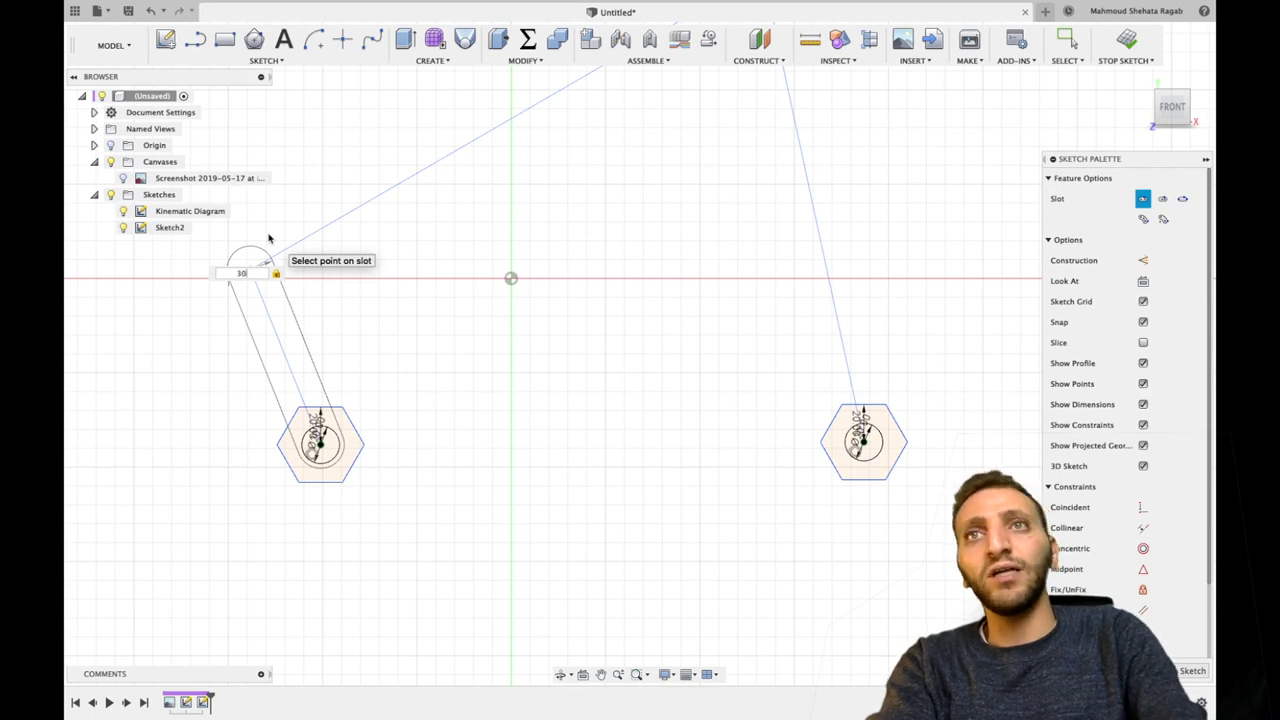
{"action": "key", "text": "Tab"}
{"action": "key", "text": "Return"}
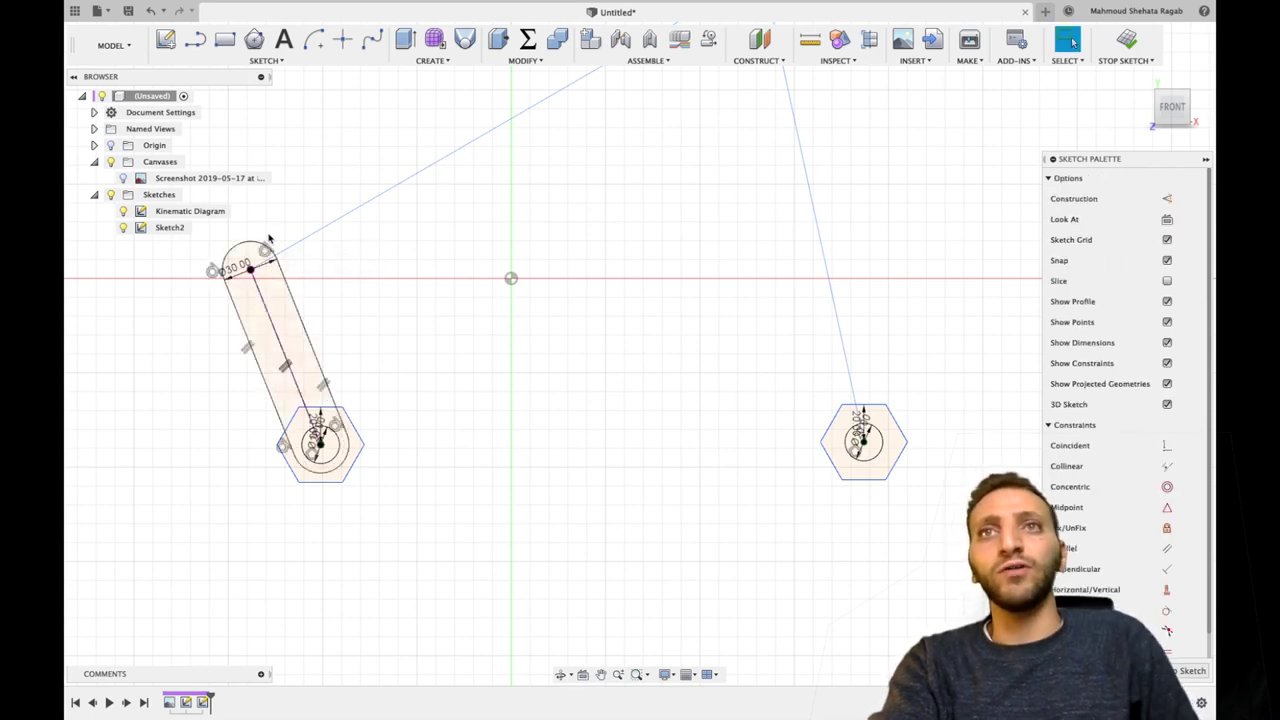
{"action": "scroll", "coordinate": [685, 202], "scroll_direction": "down", "scroll_amount": 2}
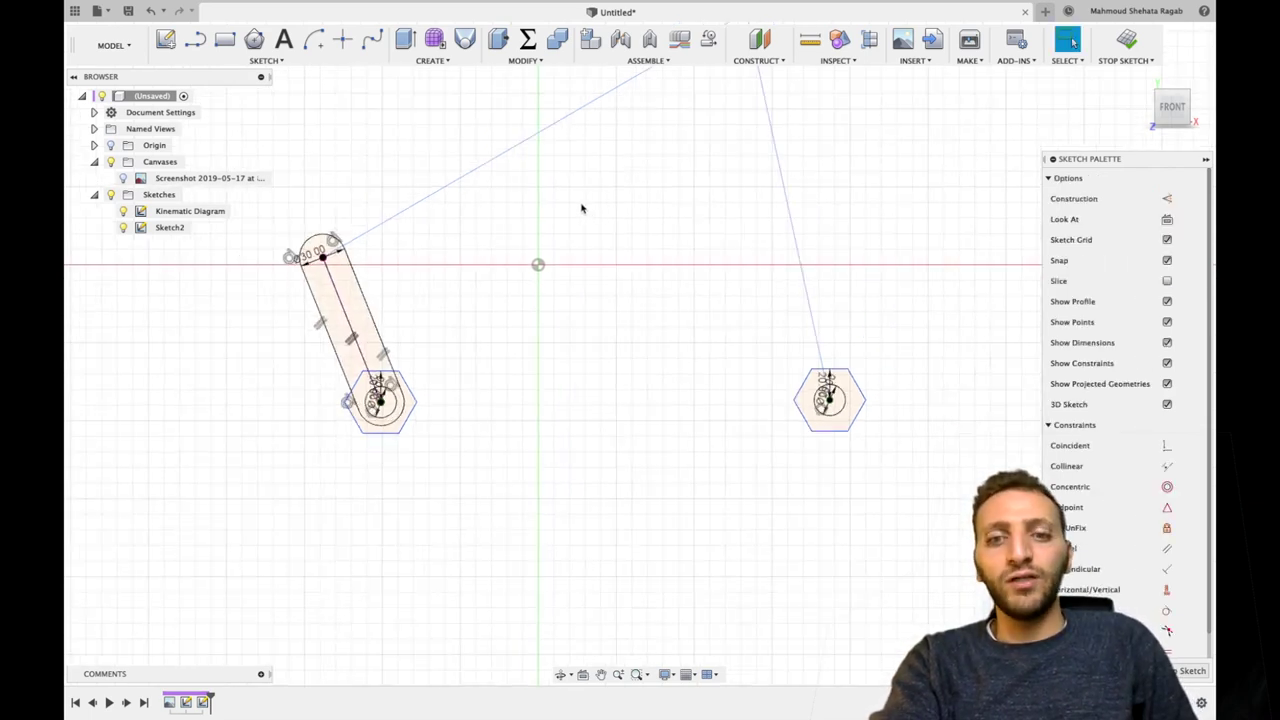
{"action": "middle_click_drag", "start_coordinate": [581, 208], "coordinate": [609, 294]}
{"action": "key", "text": "s"}
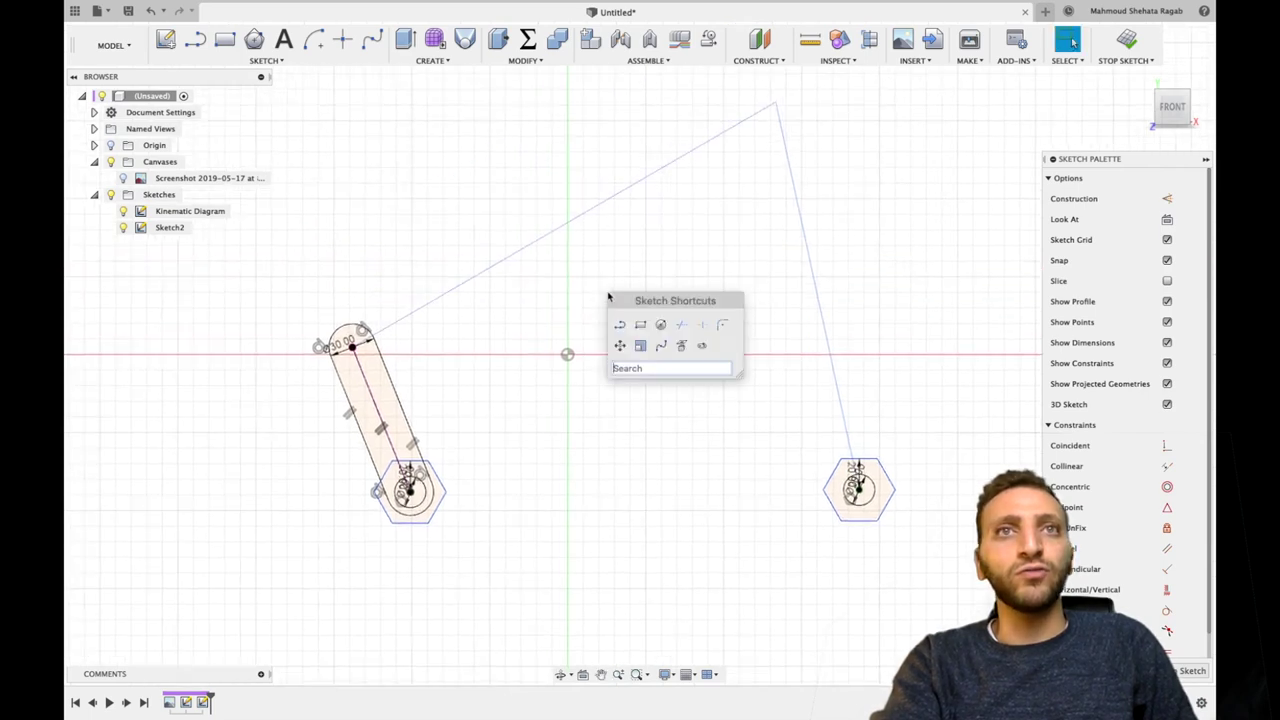
Draw a 30 mm-wide center-to-center coupler slot from the top-left joint to the top joint.
{"action": "left_click", "coordinate": [703, 347]}
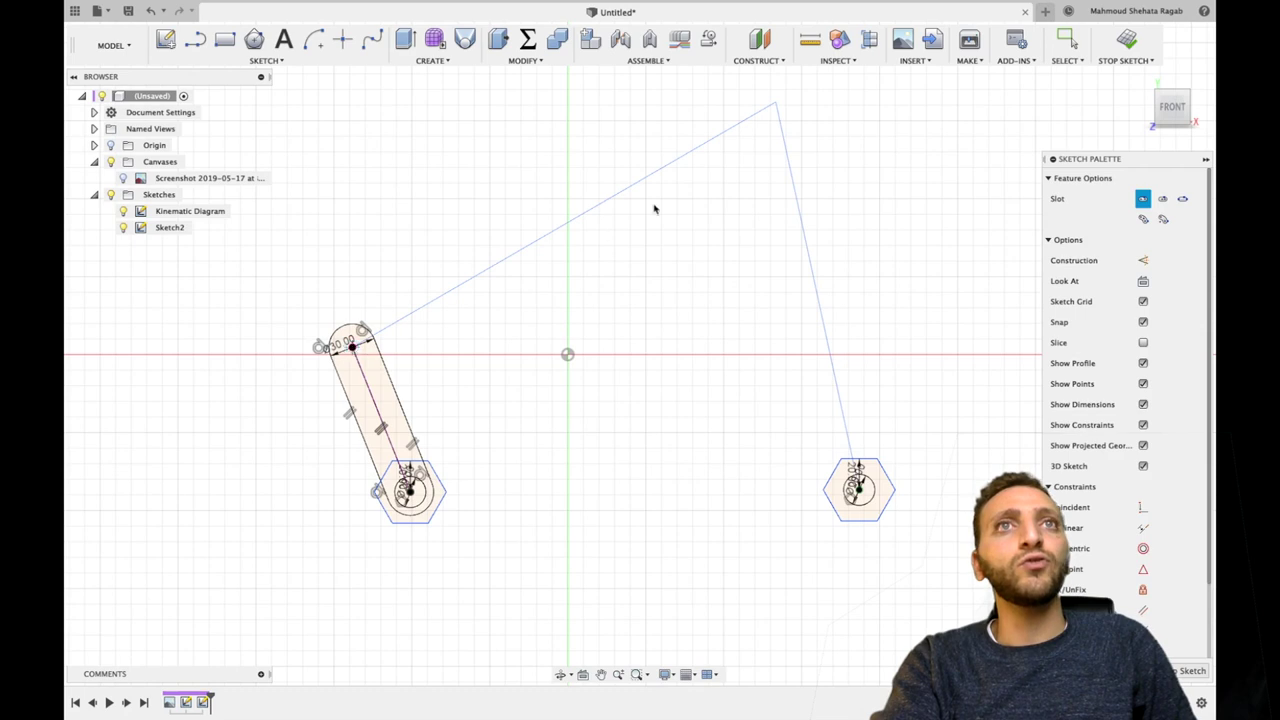
{"action": "left_click", "coordinate": [773, 100]}
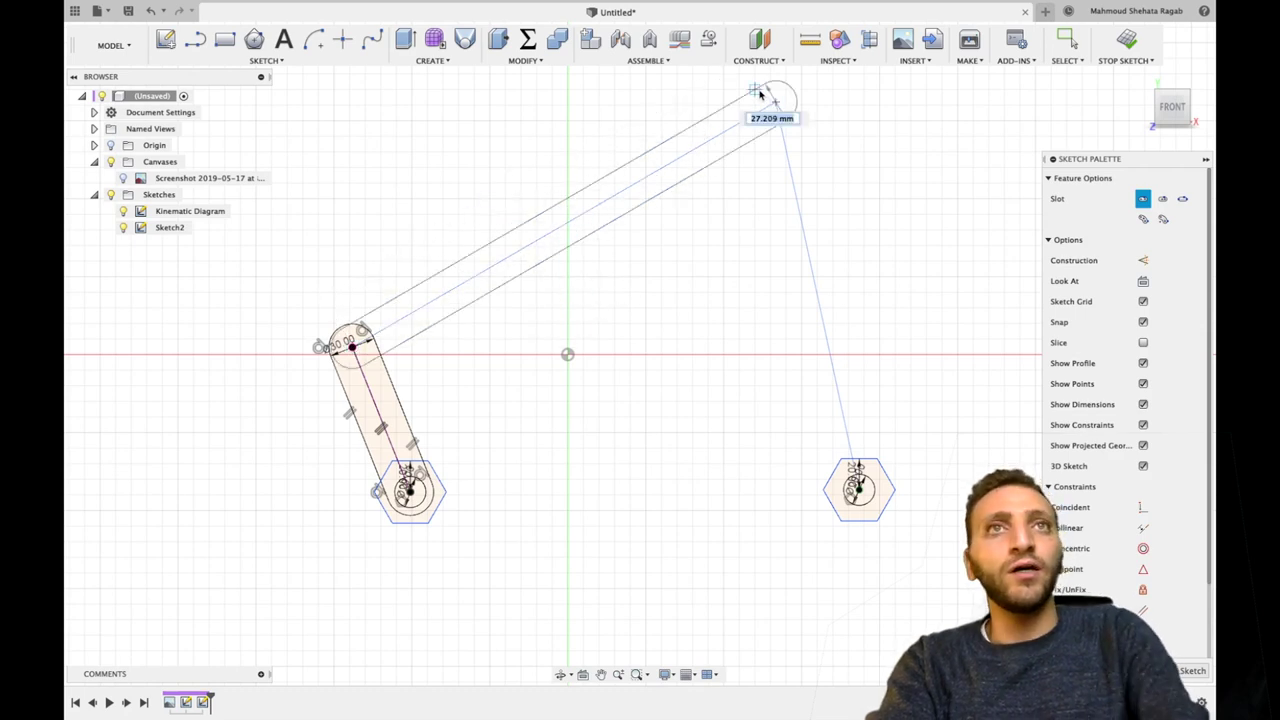
{"action": "type", "text": "30"}
{"action": "key", "text": "Tab"}
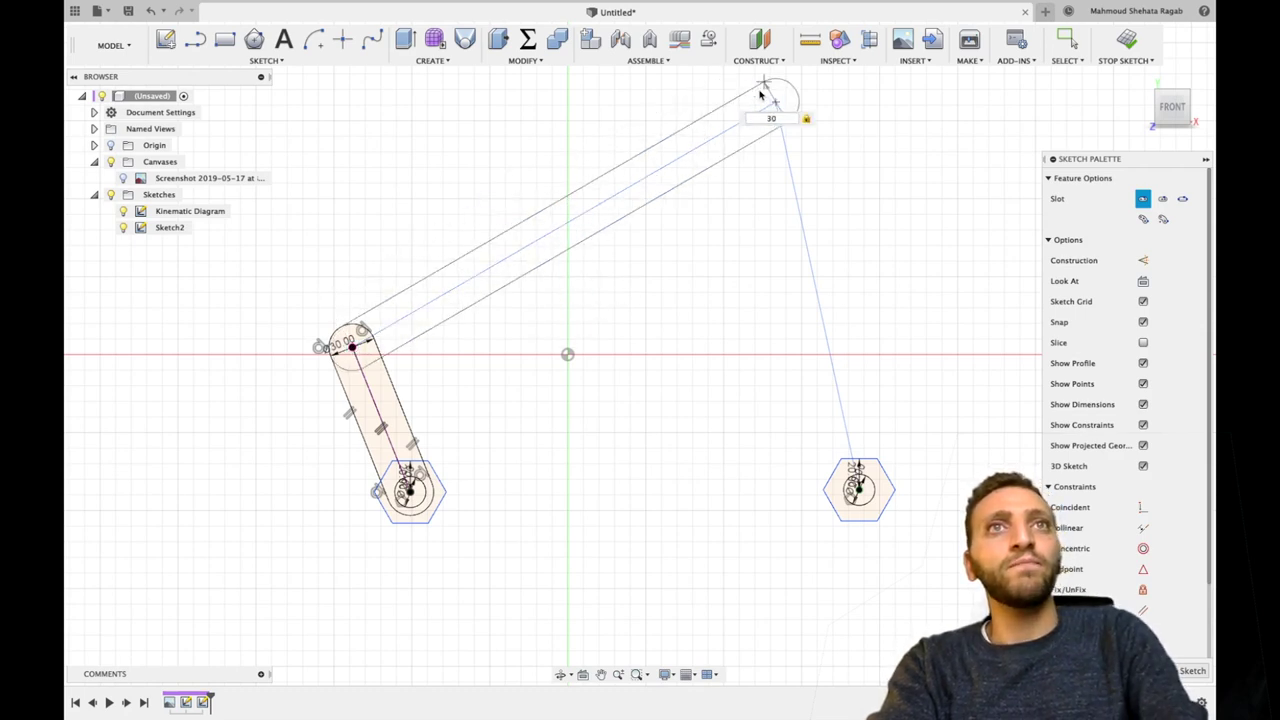
{"action": "key", "text": "Return"}
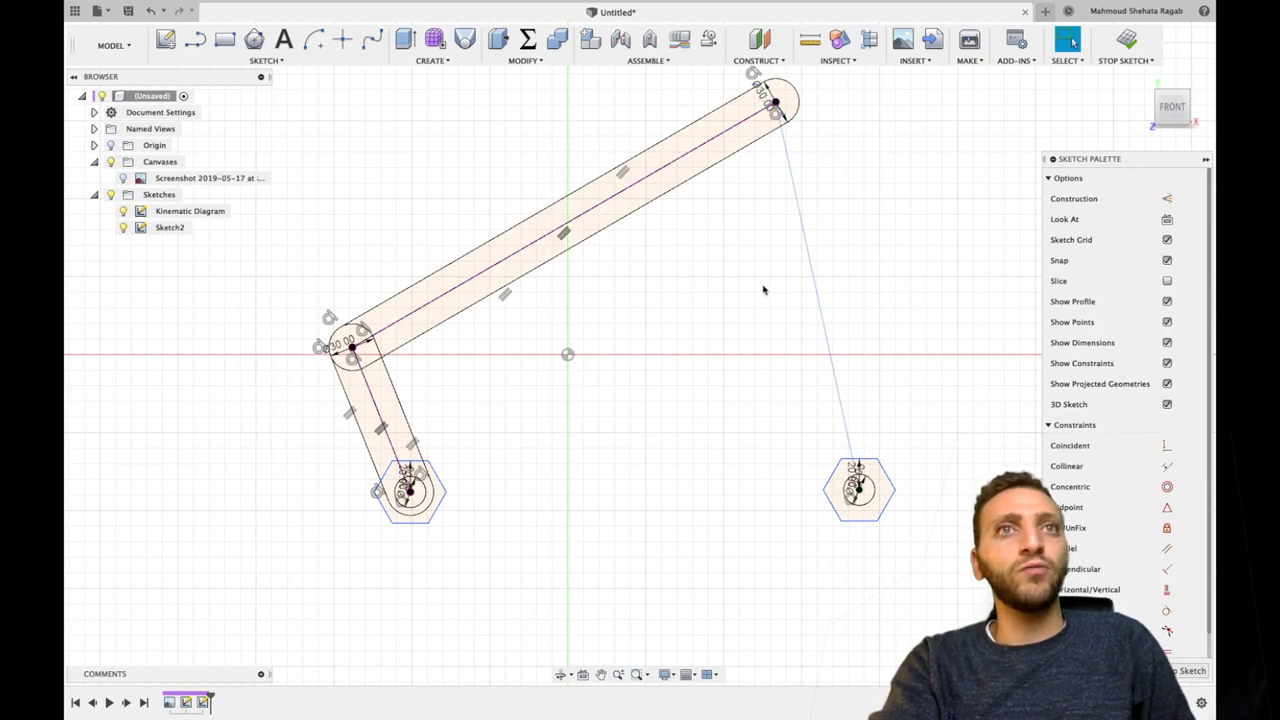
Draw a 30 mm rocker slot from the top joint to the right hexagon centre.
{"action": "key", "text": "s"}
{"action": "left_click", "coordinate": [851, 337]}
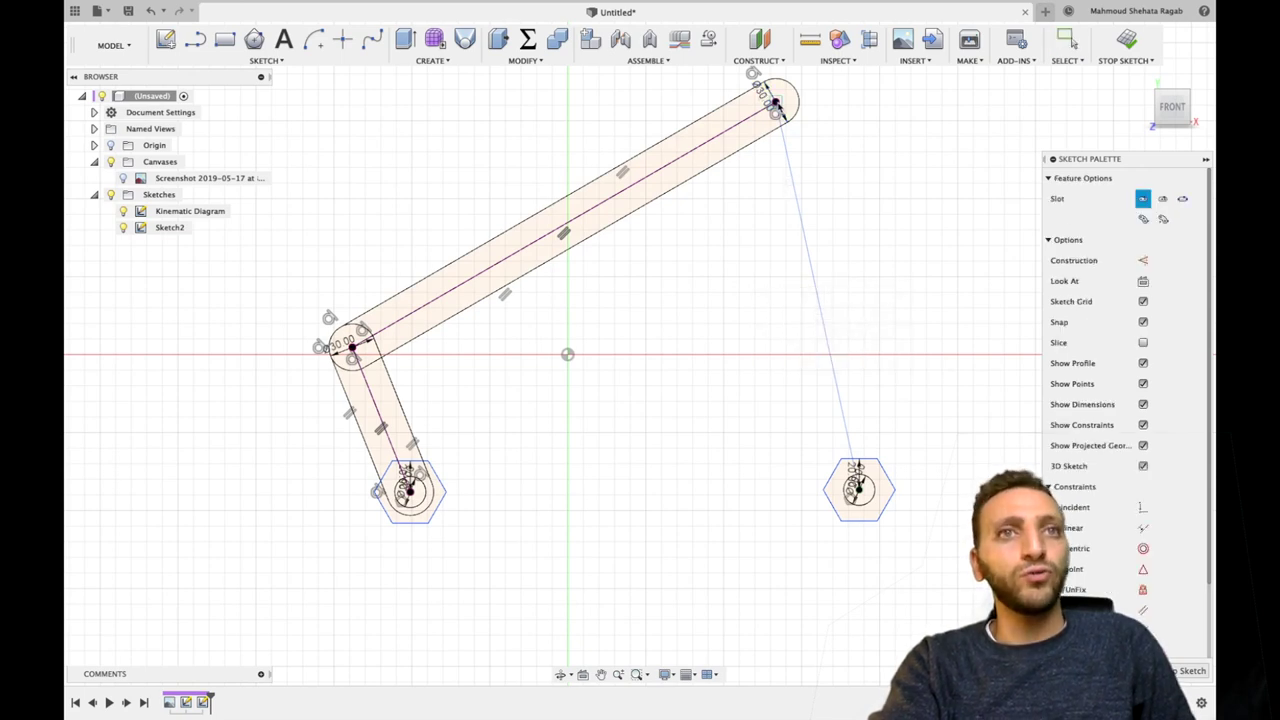
{"action": "left_click", "coordinate": [776, 103]}
{"action": "left_click", "coordinate": [857, 487]}
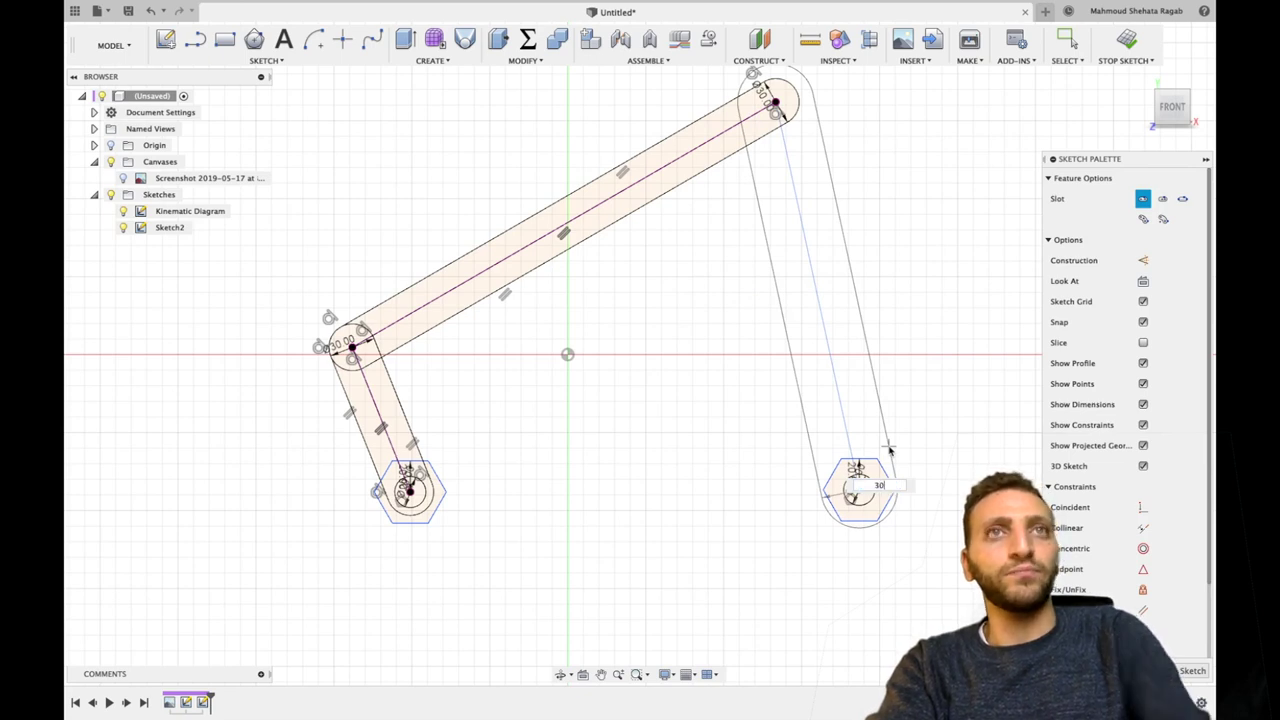
{"action": "key", "text": "Return"}
{"action": "key", "text": "Escape"}
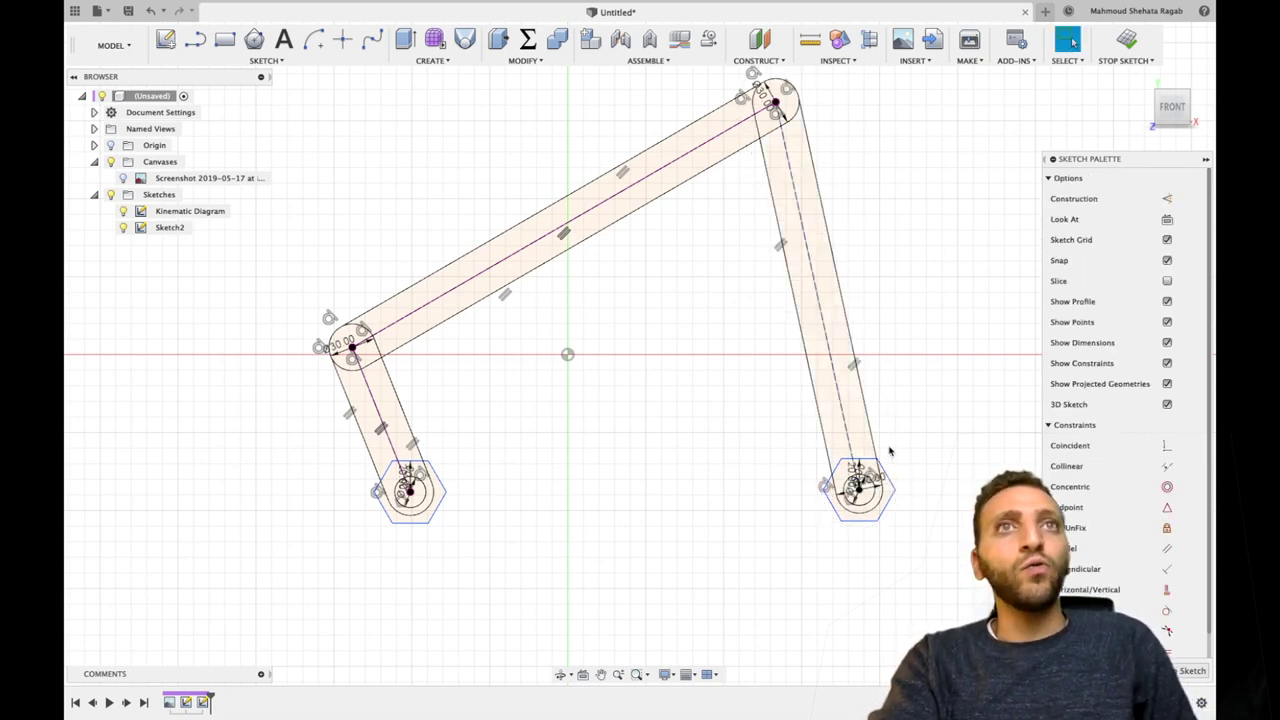
Place a 20 mm circle centred on the top joint, cancelling a stray left-joint circle.
{"action": "key", "text": "c"}
{"action": "left_click", "coordinate": [775, 100]}
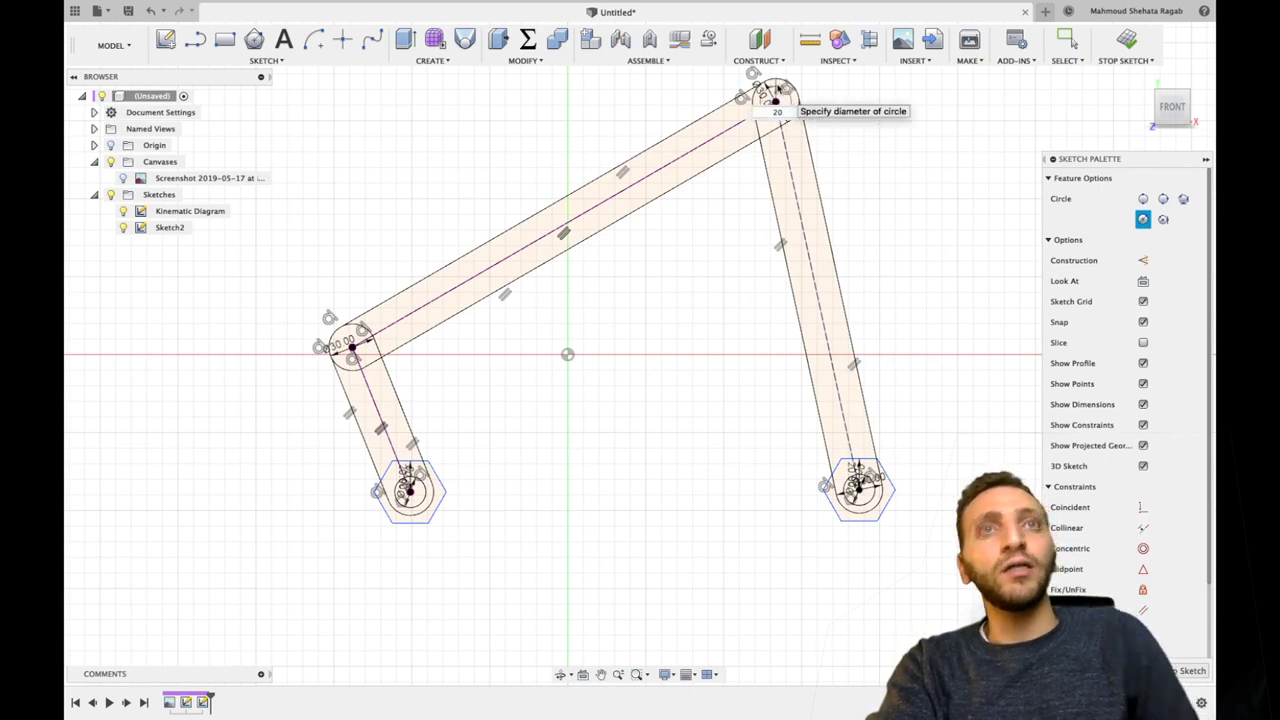
{"action": "key", "text": "Return"}
{"action": "left_click", "coordinate": [1068, 40]}
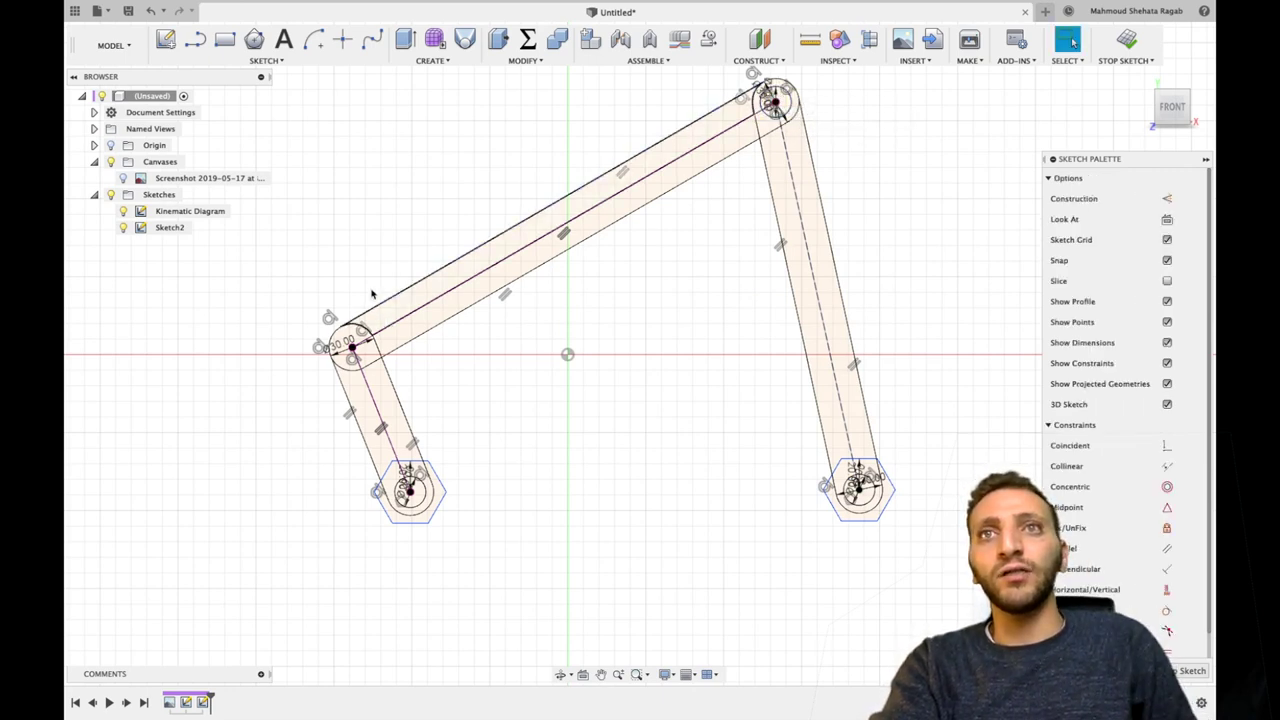
{"action": "key", "text": "c"}
{"action": "left_click", "coordinate": [352, 347]}
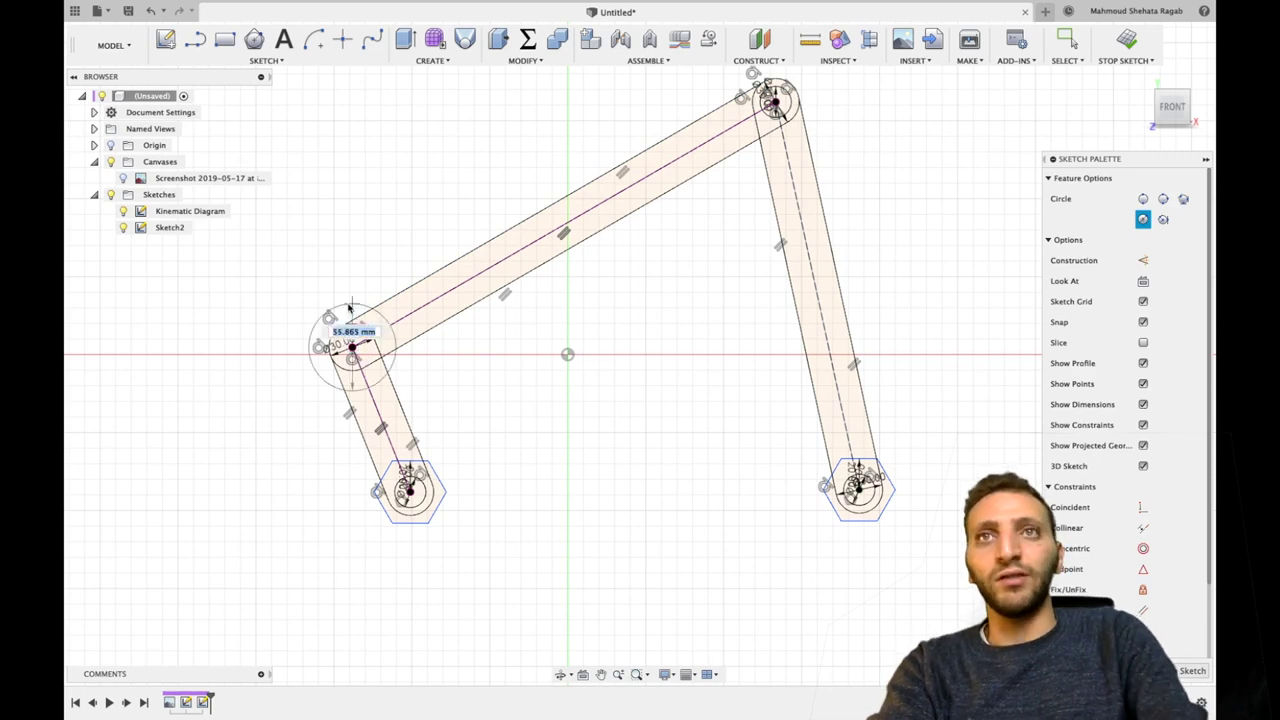
{"action": "key", "text": "Escape"}
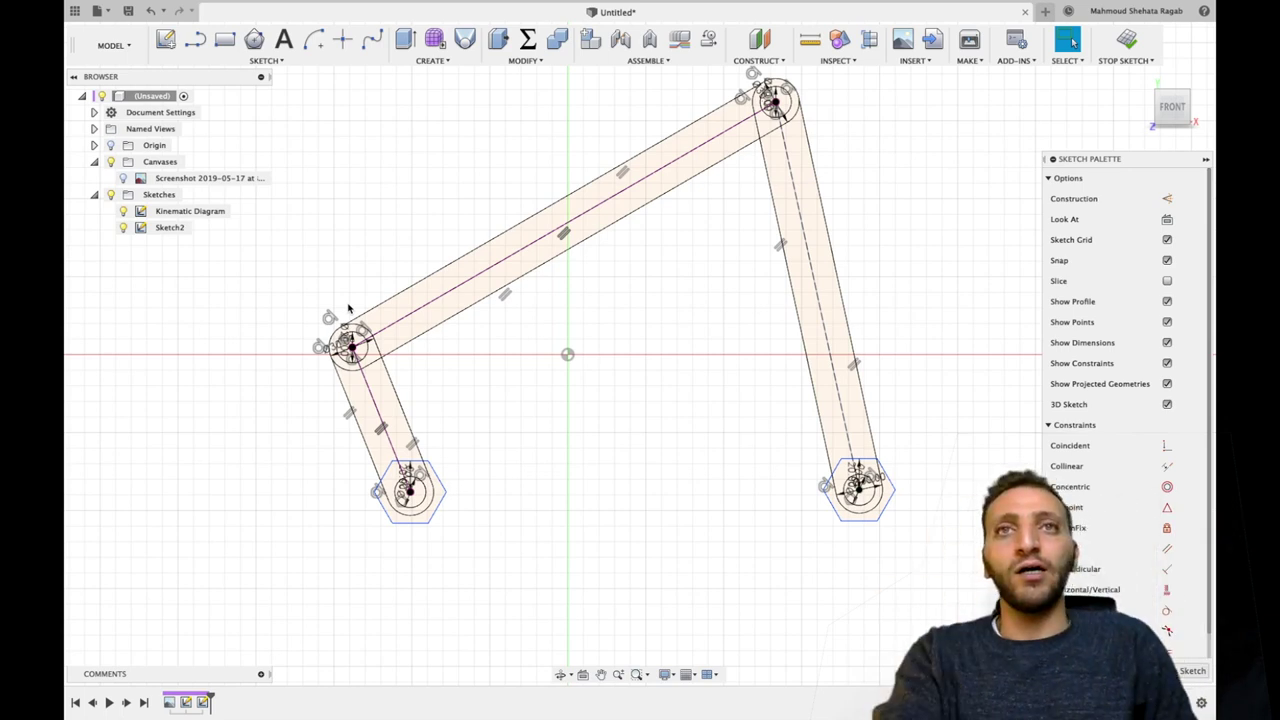
Stop the sketch and rename Sketch2 to 'Mechanism Skeleton' in the Browser.
{"action": "left_click", "coordinate": [1127, 40]}
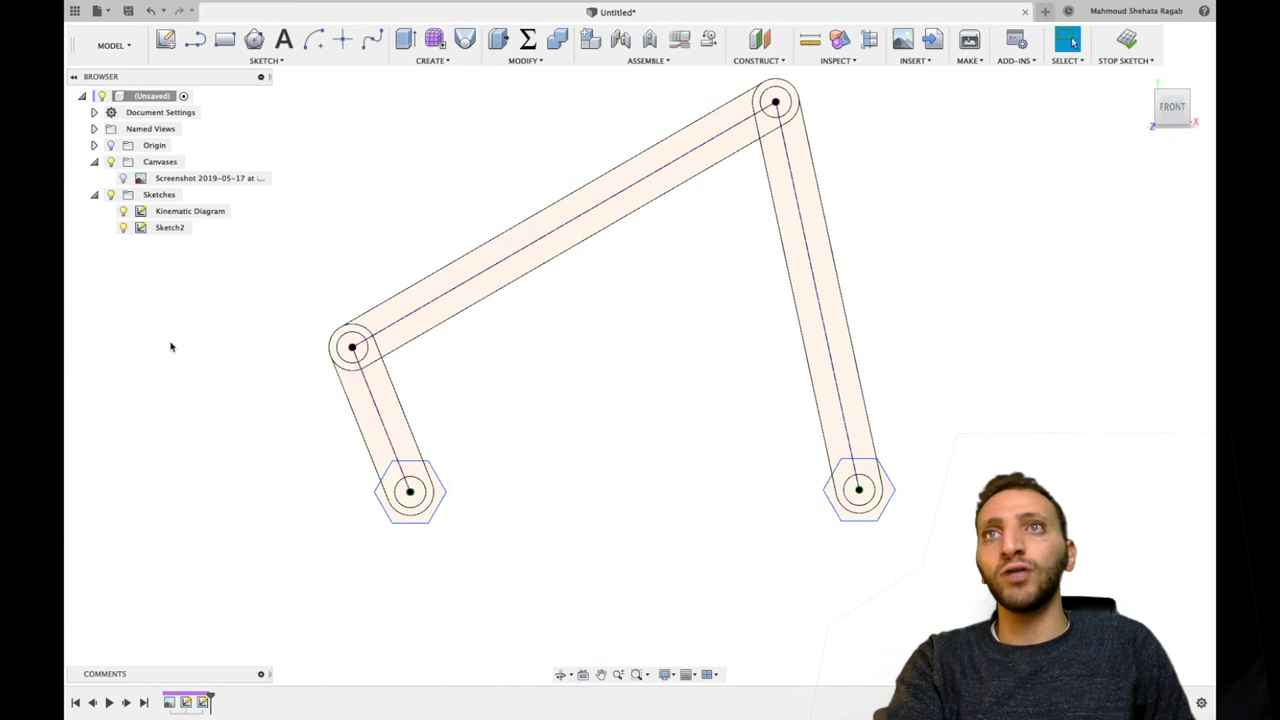
{"action": "left_click", "coordinate": [170, 227]}
{"action": "left_click", "coordinate": [170, 227]}
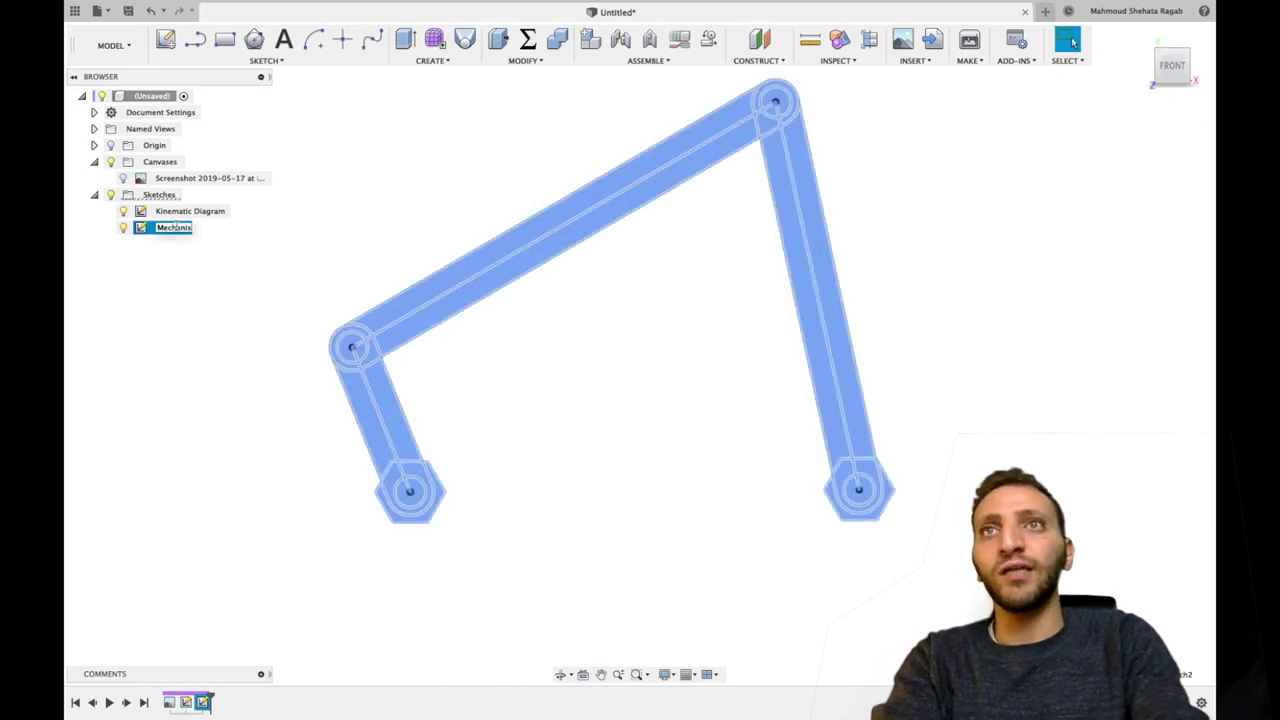
{"action": "key", "text": "Return"}
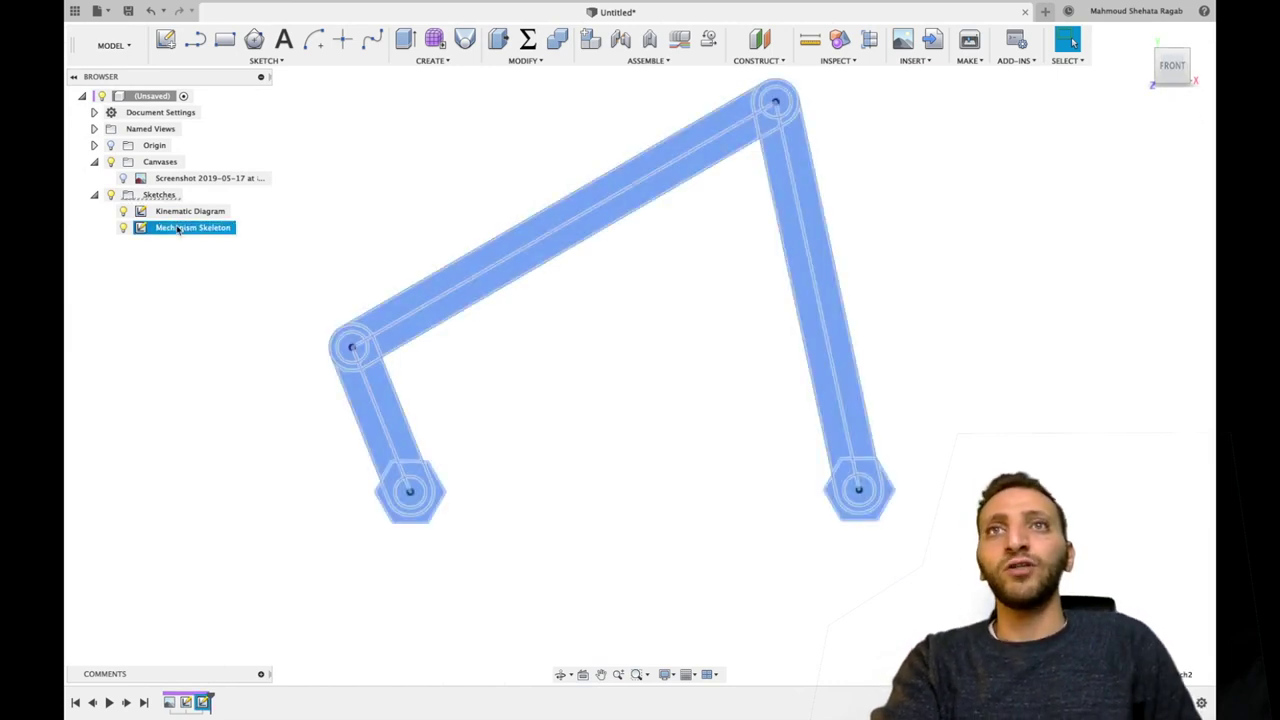
{"action": "left_click", "coordinate": [331, 390]}
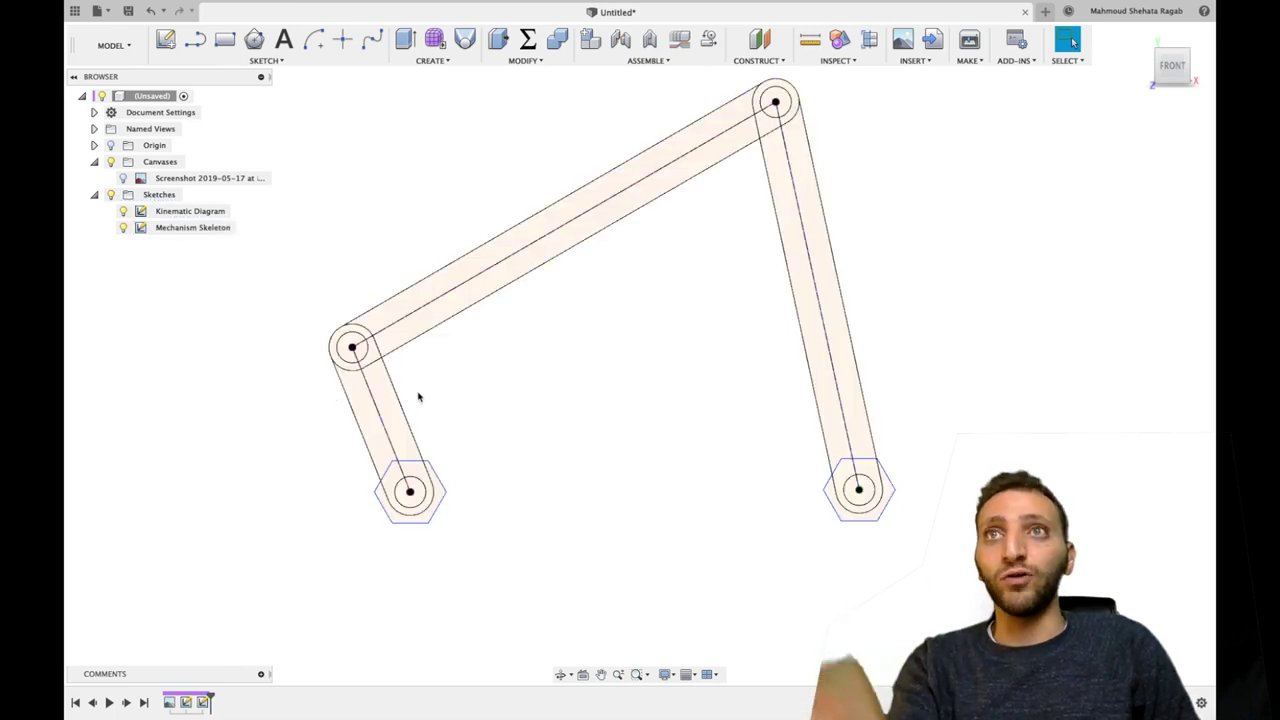
Edit the Kinematic Diagram sketch, drag the crank line to a new angle, and stop the sketch.
{"action": "left_click", "coordinate": [189, 211]}
{"action": "right_click", "coordinate": [183, 212]}
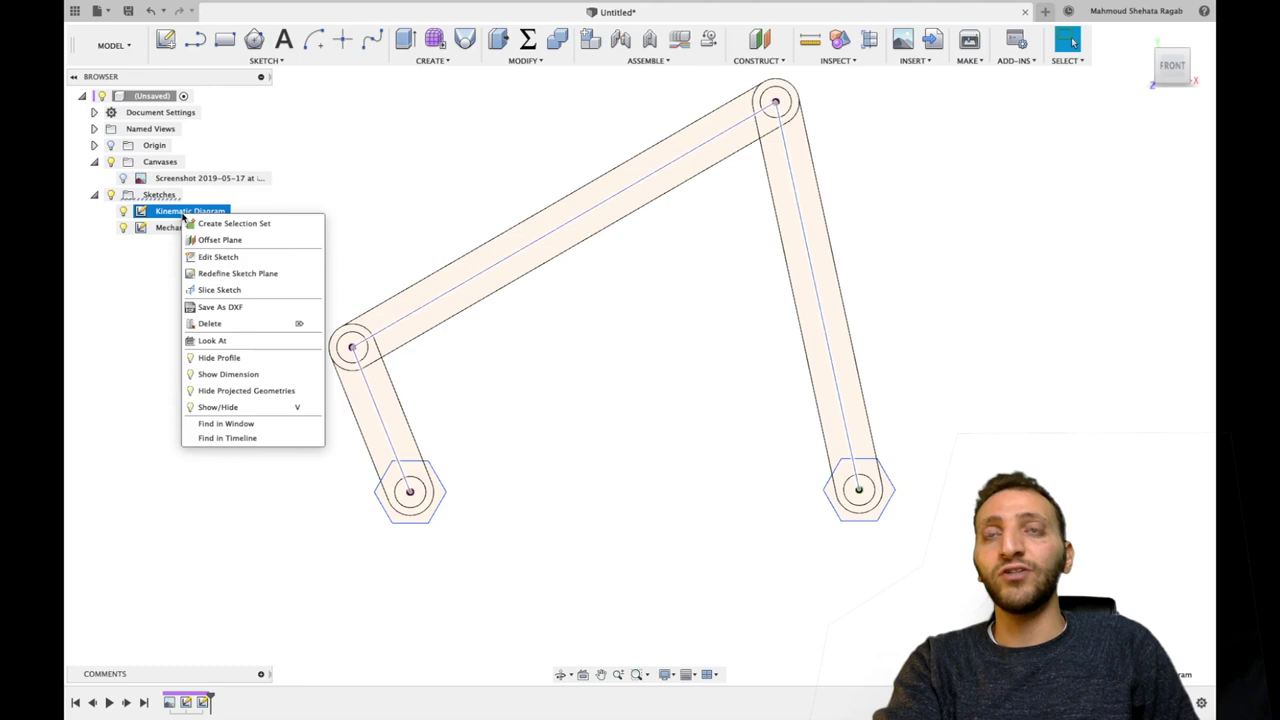
{"action": "left_click", "coordinate": [217, 256]}
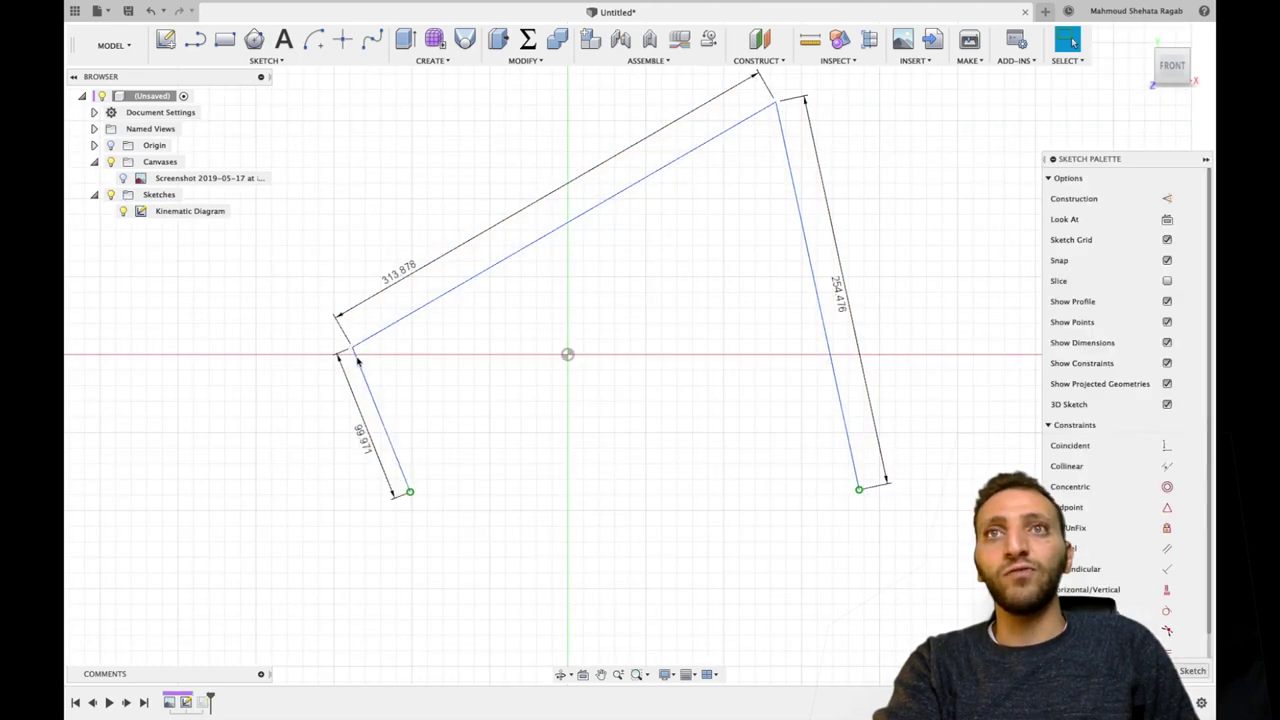
{"action": "left_click_drag", "start_coordinate": [334, 366], "coordinate": [327, 383]}
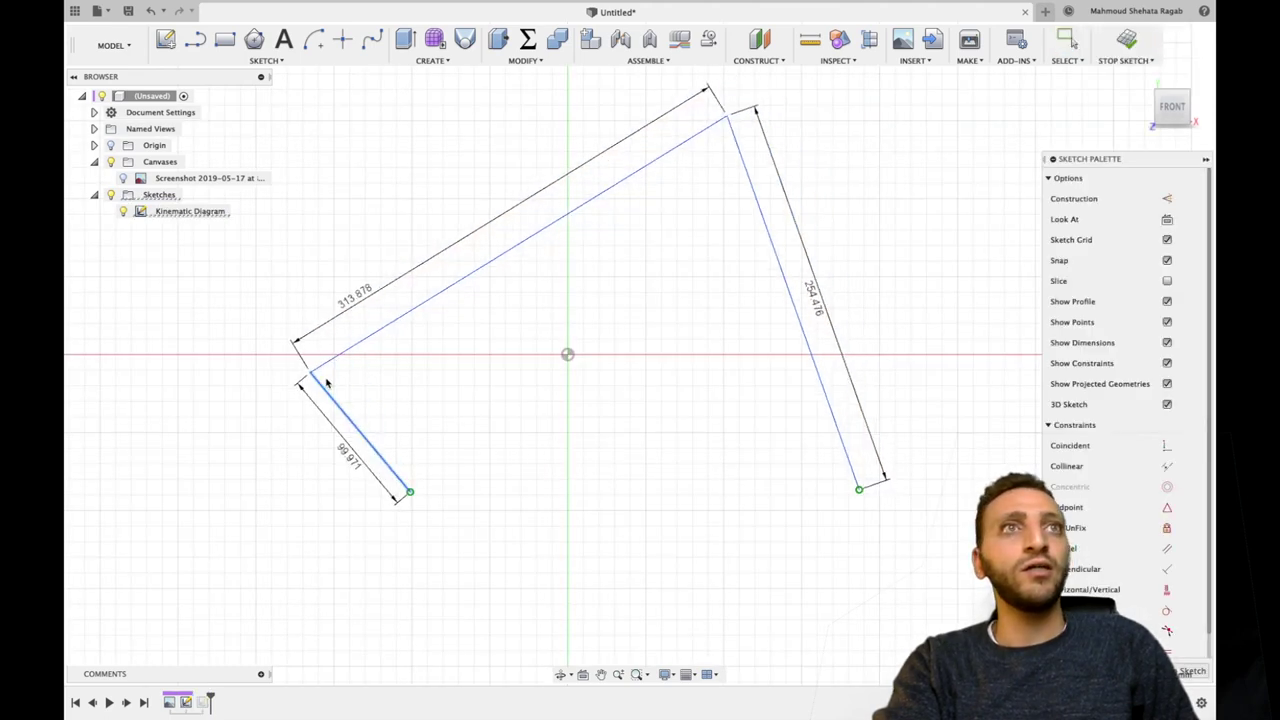
{"action": "left_click", "coordinate": [1127, 40]}
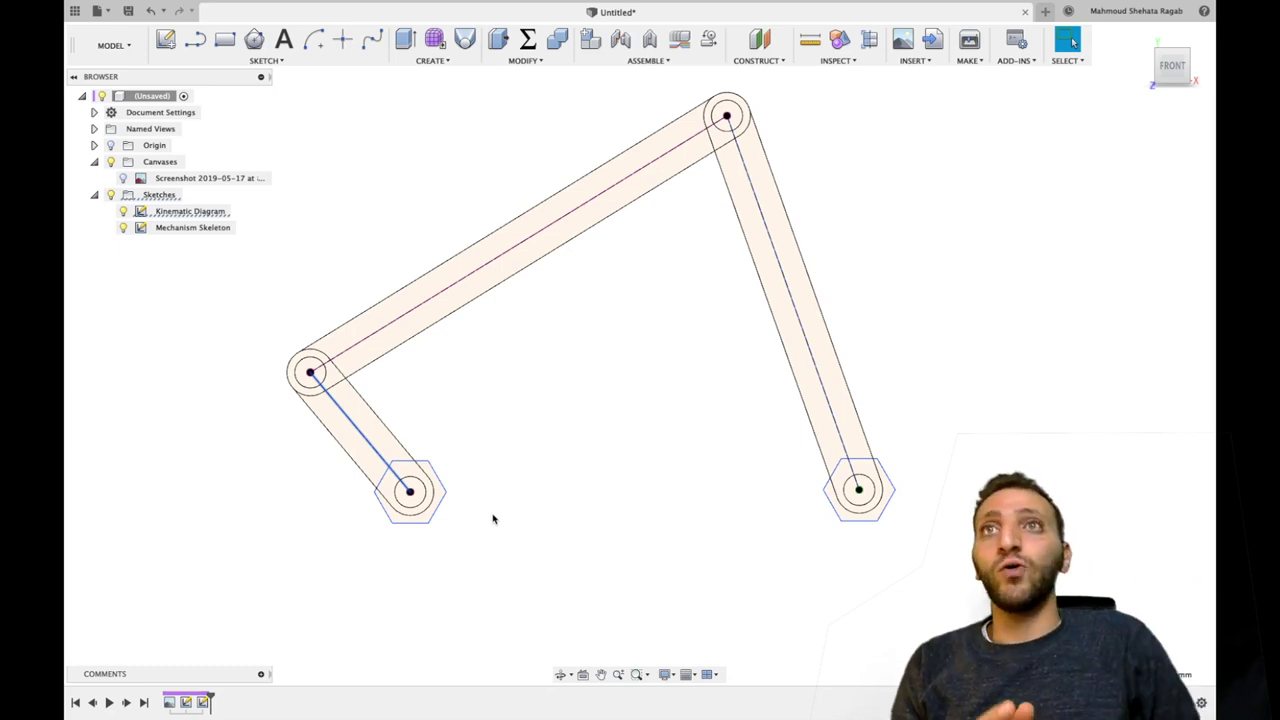
Show the reference screenshot canvas, then hide it again.
{"action": "left_click", "coordinate": [123, 178]}
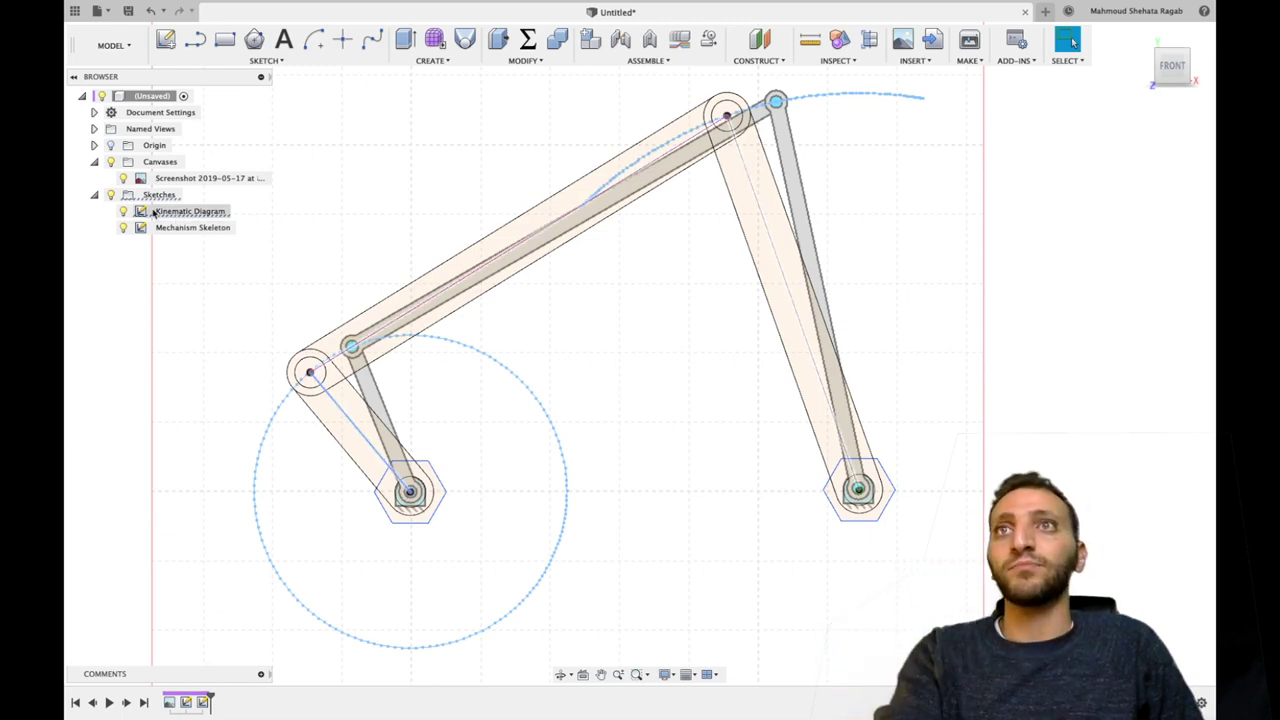
{"action": "left_click", "coordinate": [123, 178]}
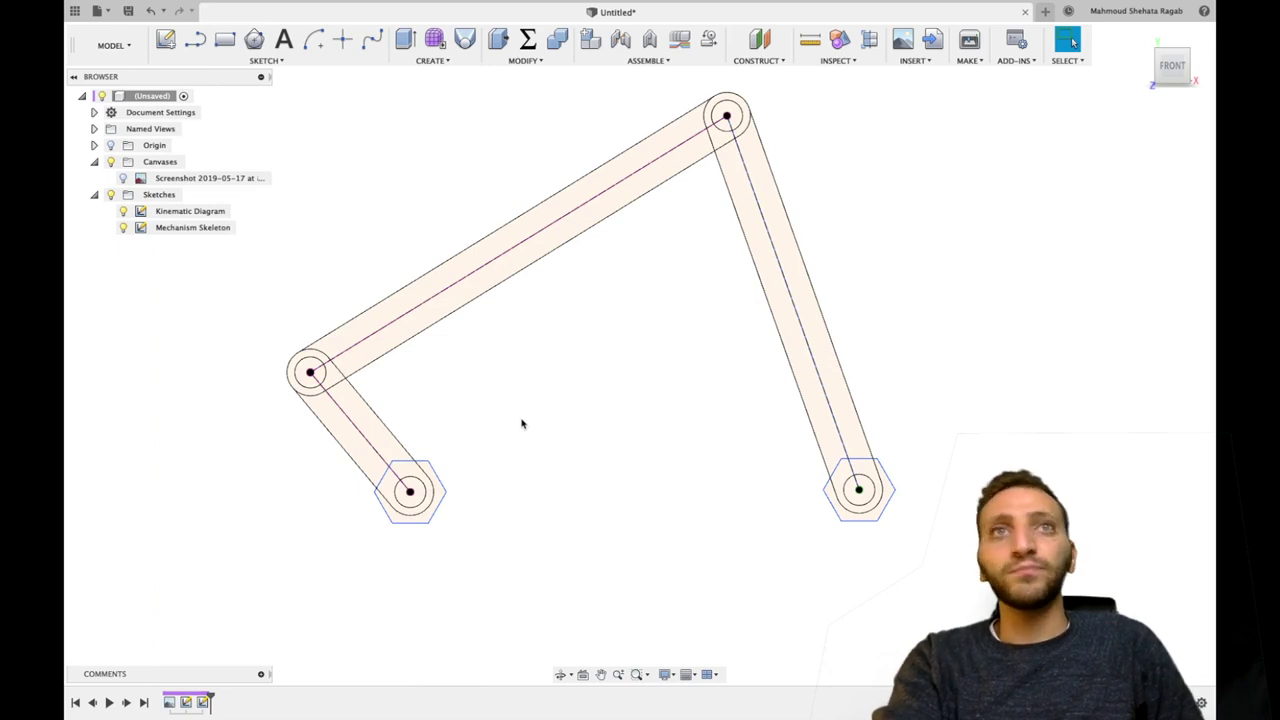
{"action": "scroll", "coordinate": [516, 417], "scroll_direction": "down", "scroll_amount": 1}
{"action": "scroll", "coordinate": [516, 417], "scroll_direction": "down", "scroll_amount": 1}
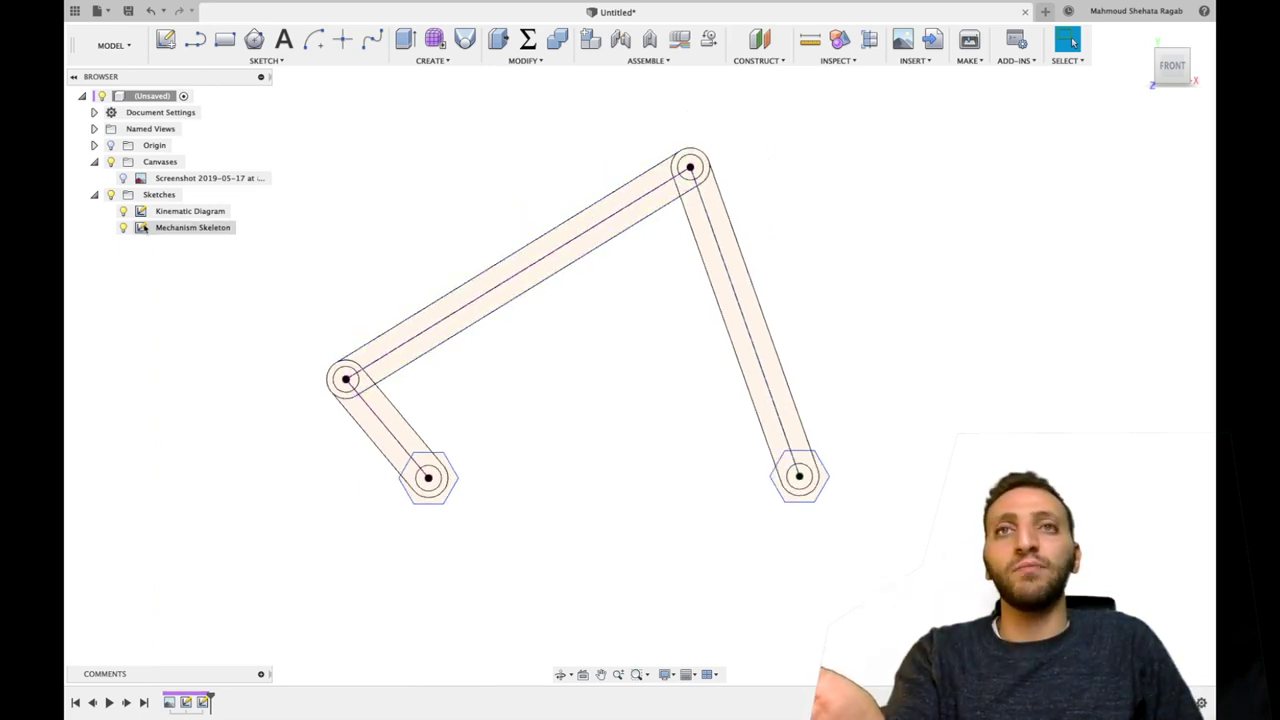
{"action": "left_click", "coordinate": [145, 211]}
{"action": "left_click", "coordinate": [180, 391]}
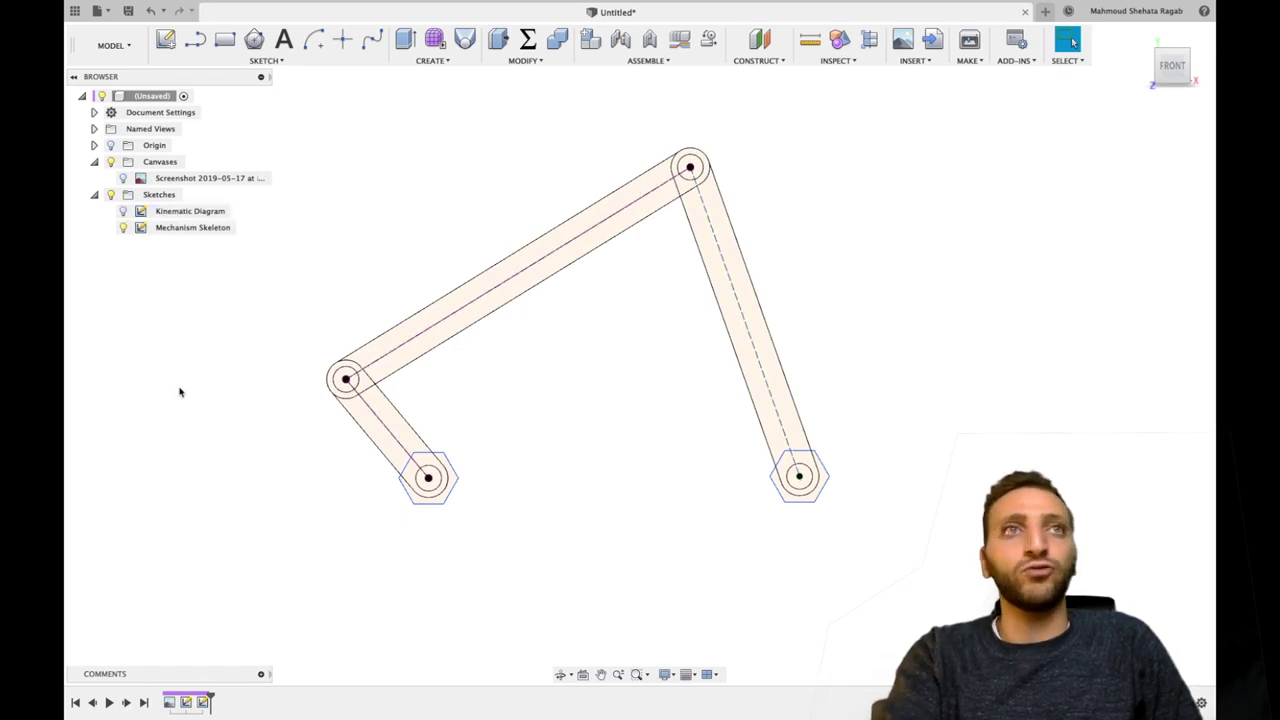
Start an Extrude set to New Component and select the right hexagon's profiles.
{"action": "key", "text": "e"}
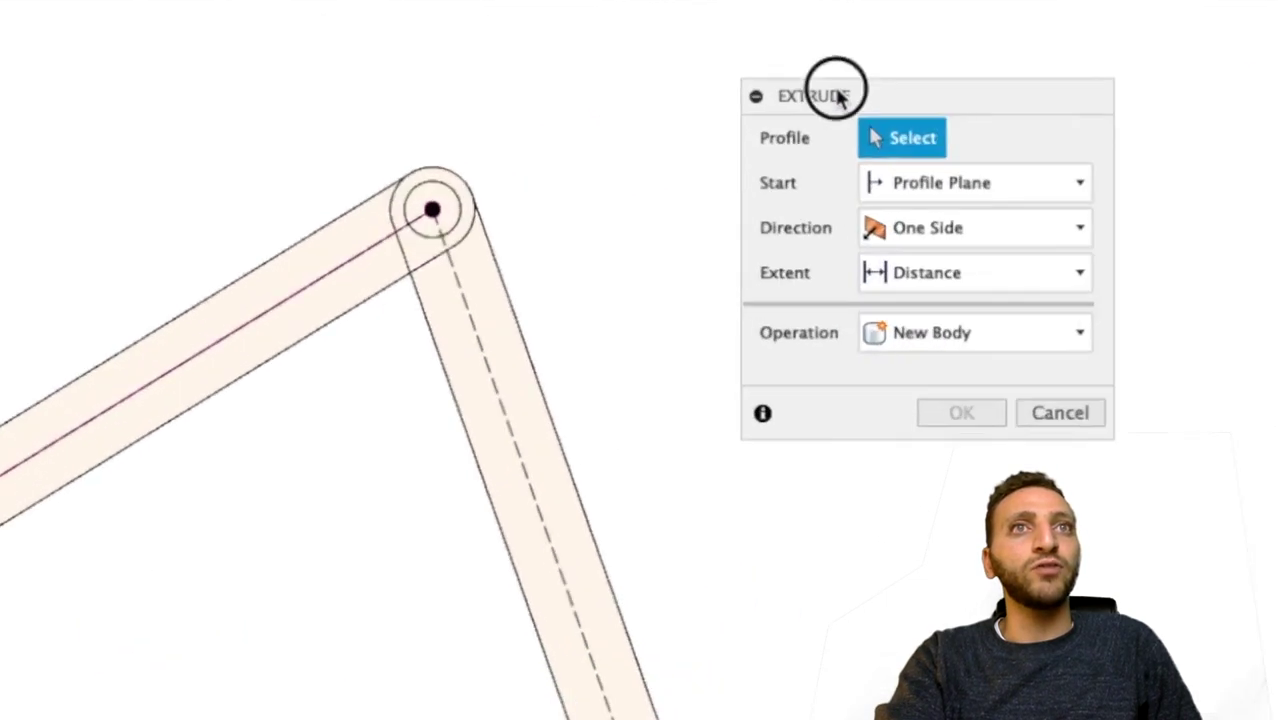
{"action": "left_click", "coordinate": [1028, 340]}
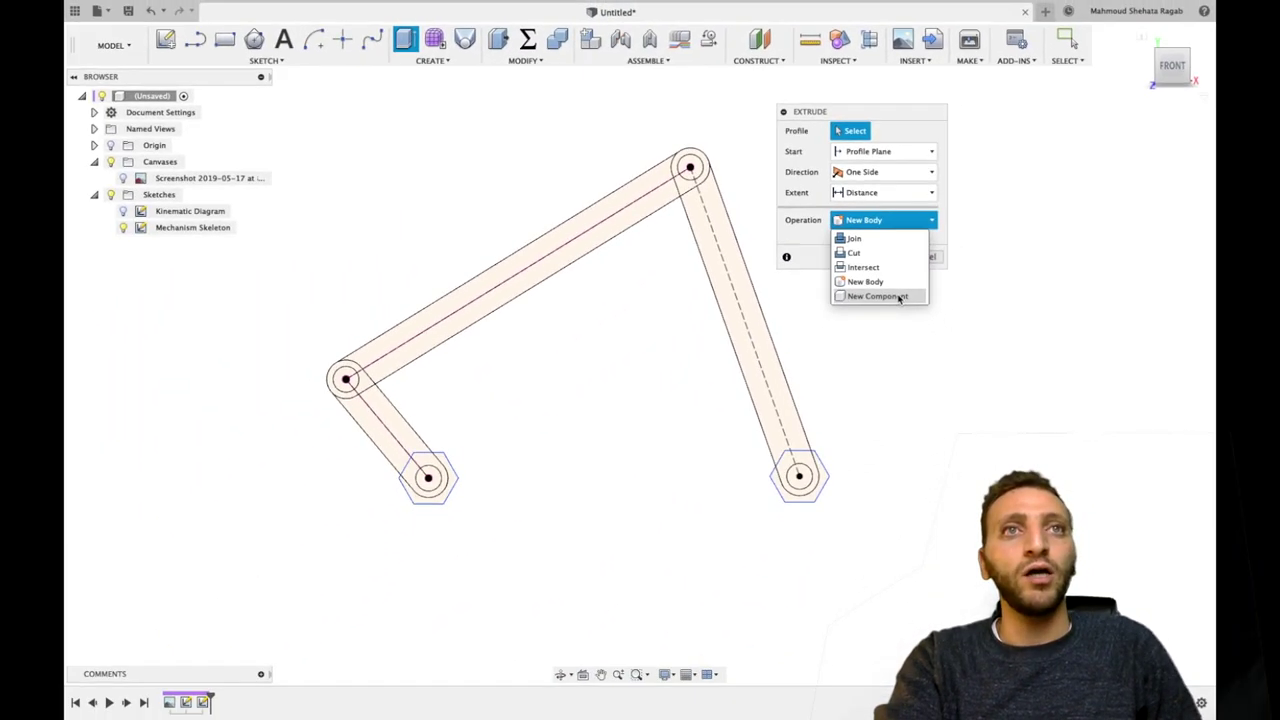
{"action": "left_click", "coordinate": [899, 297]}
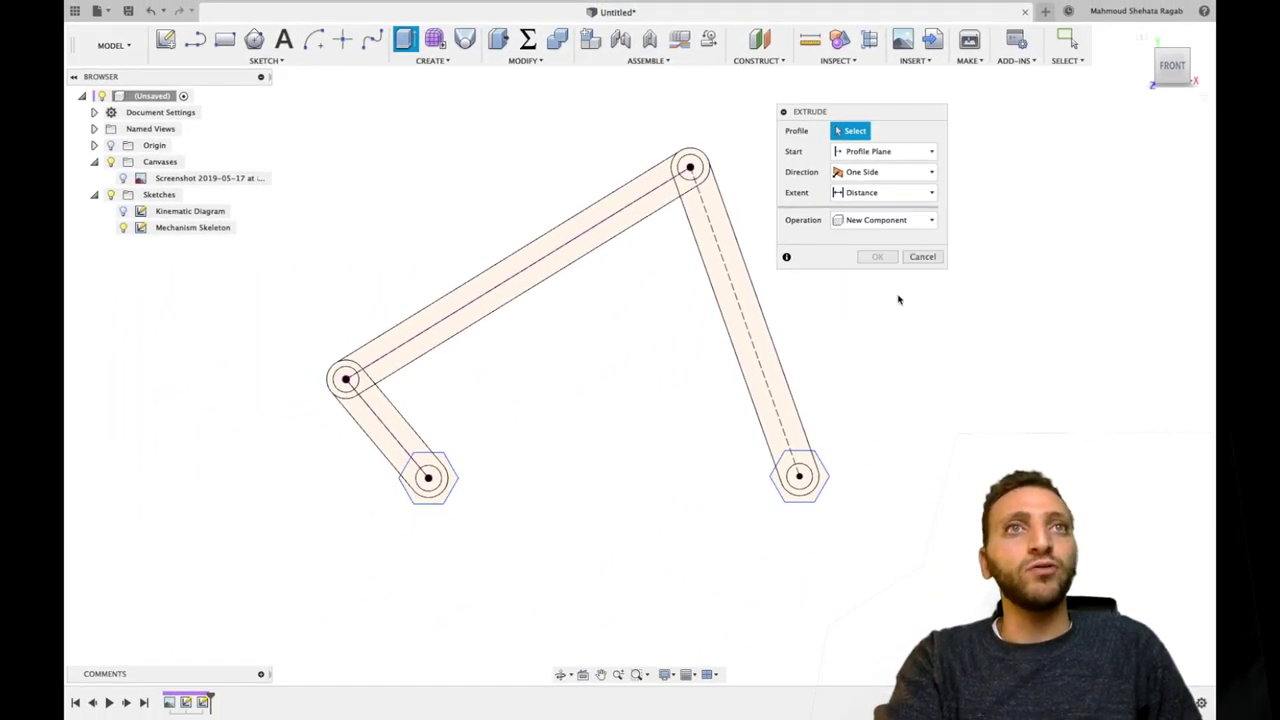
{"action": "scroll", "coordinate": [822, 478], "scroll_direction": "up", "scroll_amount": 5}
{"action": "left_click", "coordinate": [824, 473]}
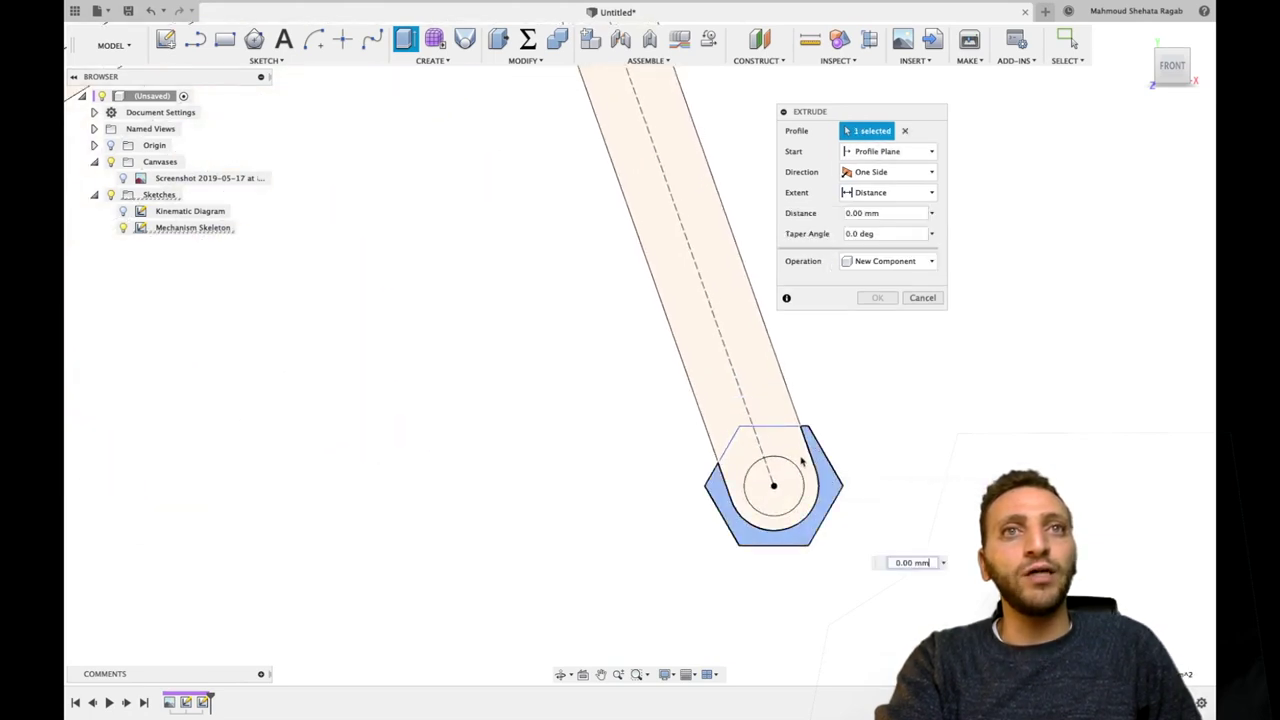
{"action": "left_click", "coordinate": [800, 462]}
Add the left hexagon's profiles and drag the extrusion to -10 mm.
{"action": "scroll", "coordinate": [611, 460], "scroll_direction": "down", "scroll_amount": 5}
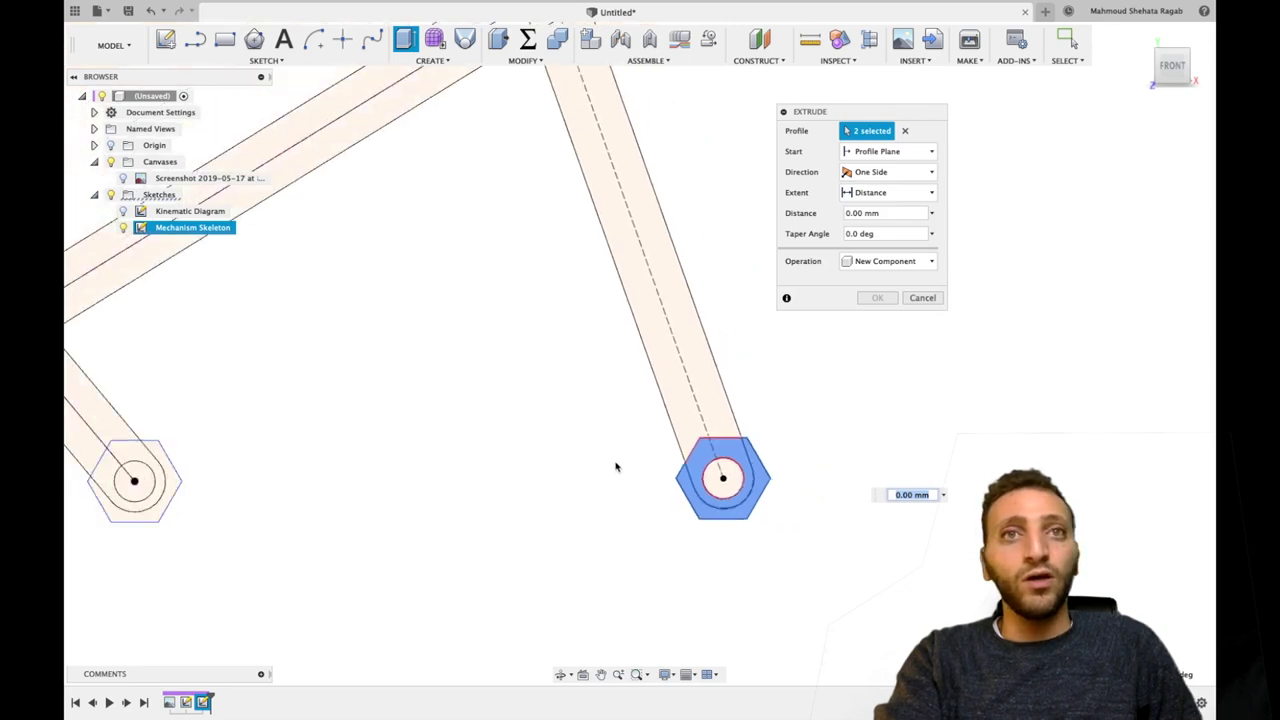
{"action": "middle_click_drag", "start_coordinate": [597, 453], "coordinate": [744, 441]}
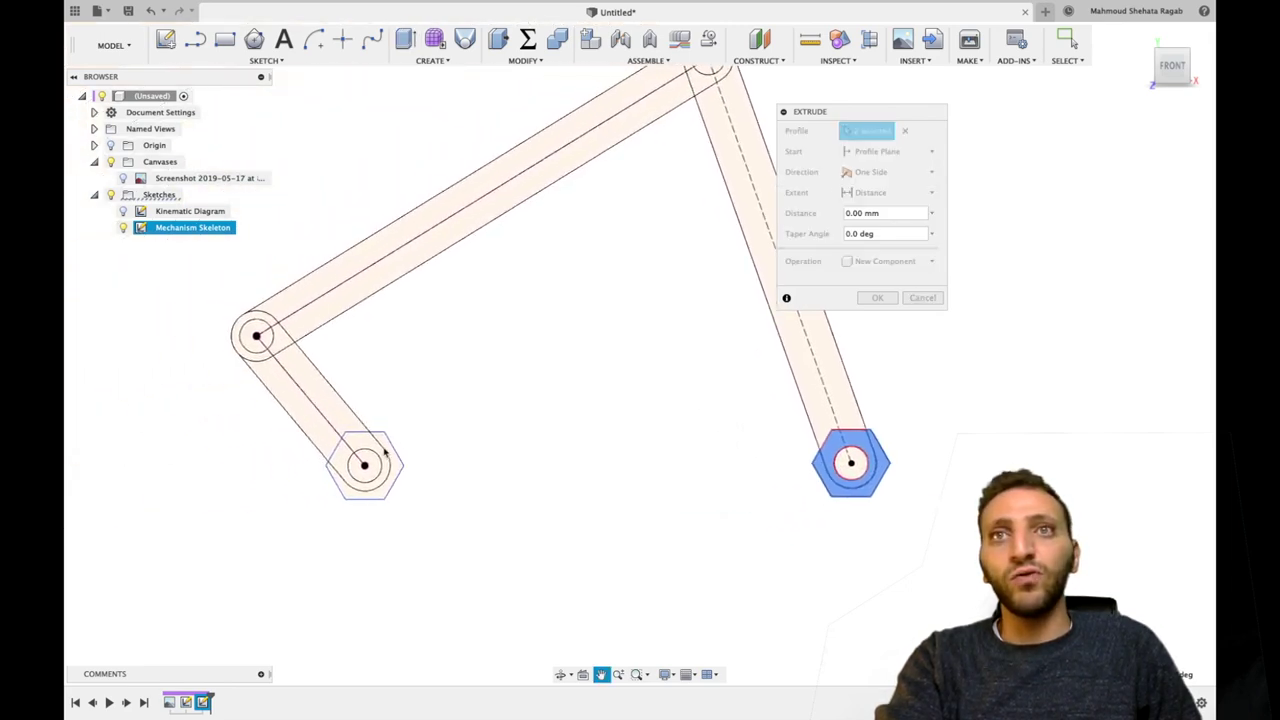
{"action": "left_click", "coordinate": [390, 461]}
{"action": "left_click", "coordinate": [380, 475]}
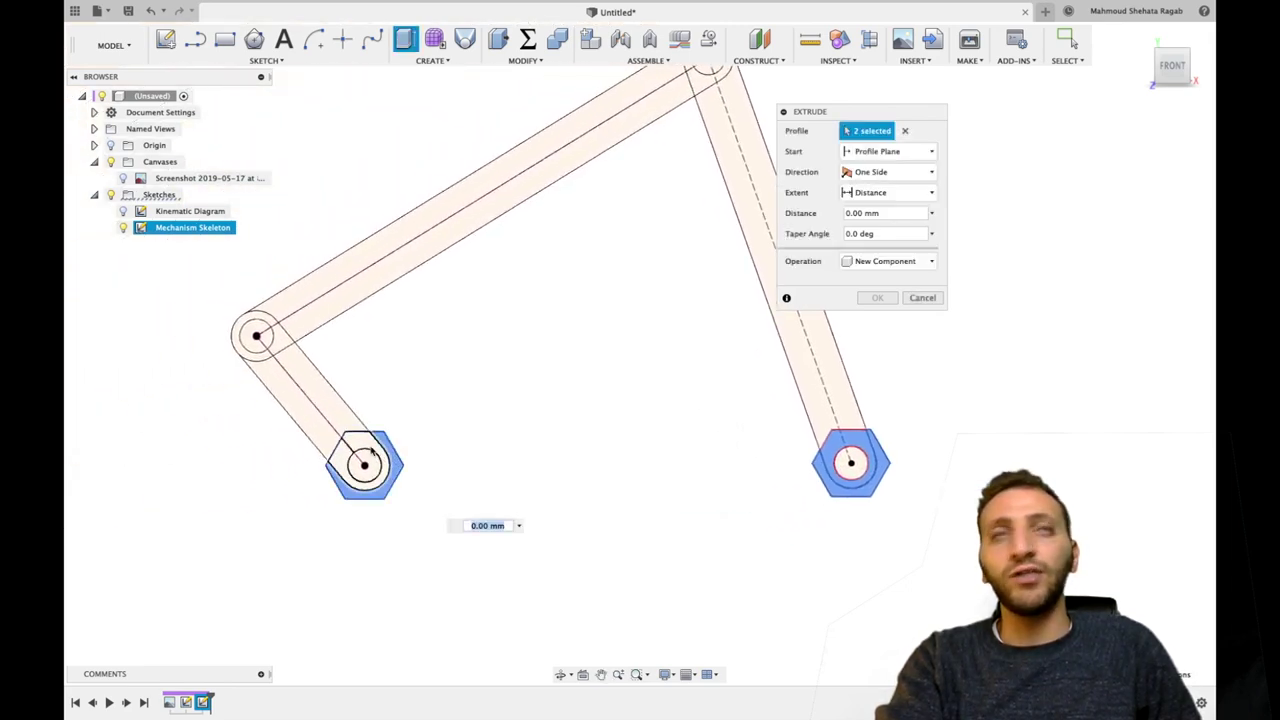
{"action": "scroll", "coordinate": [527, 417], "scroll_direction": "down", "scroll_amount": 2}
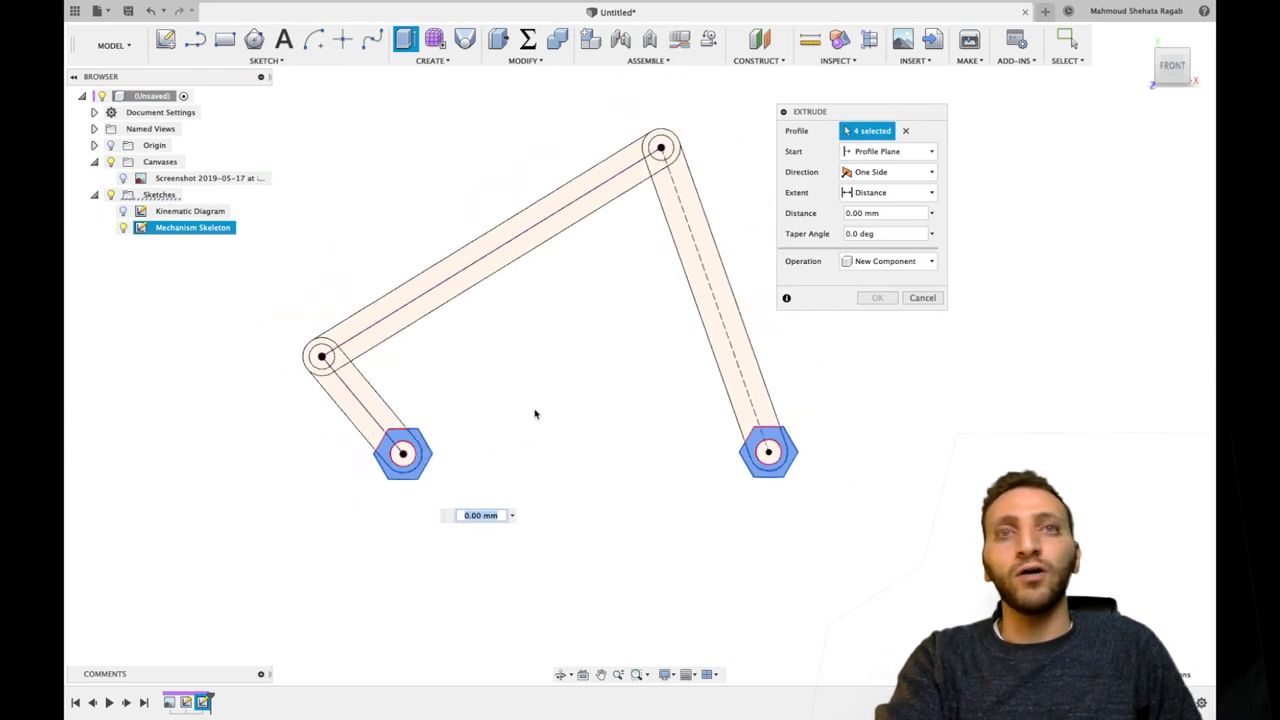
{"action": "middle_click_drag", "start_coordinate": [534, 414], "coordinate": [526, 448], "text": "shift"}
{"action": "middle_click_drag", "start_coordinate": [657, 481], "coordinate": [457, 415], "text": "shift"}
{"action": "left_click_drag", "start_coordinate": [449, 394], "coordinate": [466, 388]}
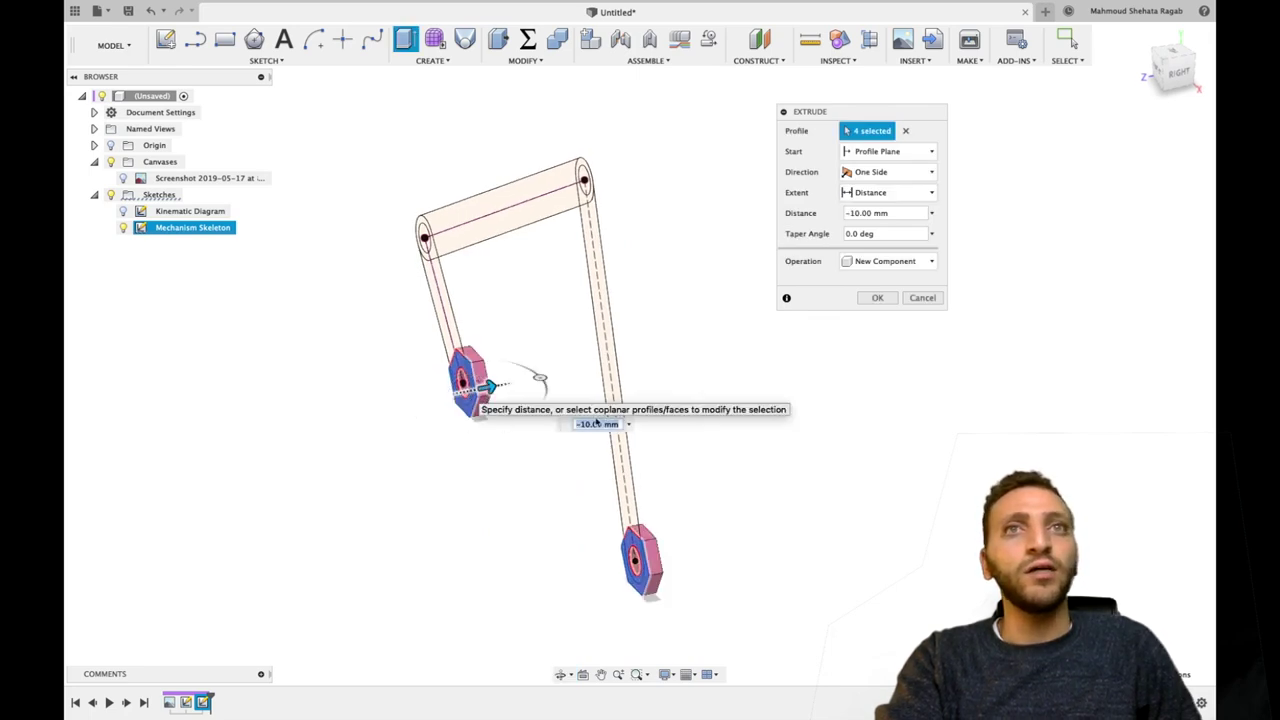
Confirm the hexagon-pad extrusion and rename the new component 'Frame'.
{"action": "left_click", "coordinate": [878, 298]}
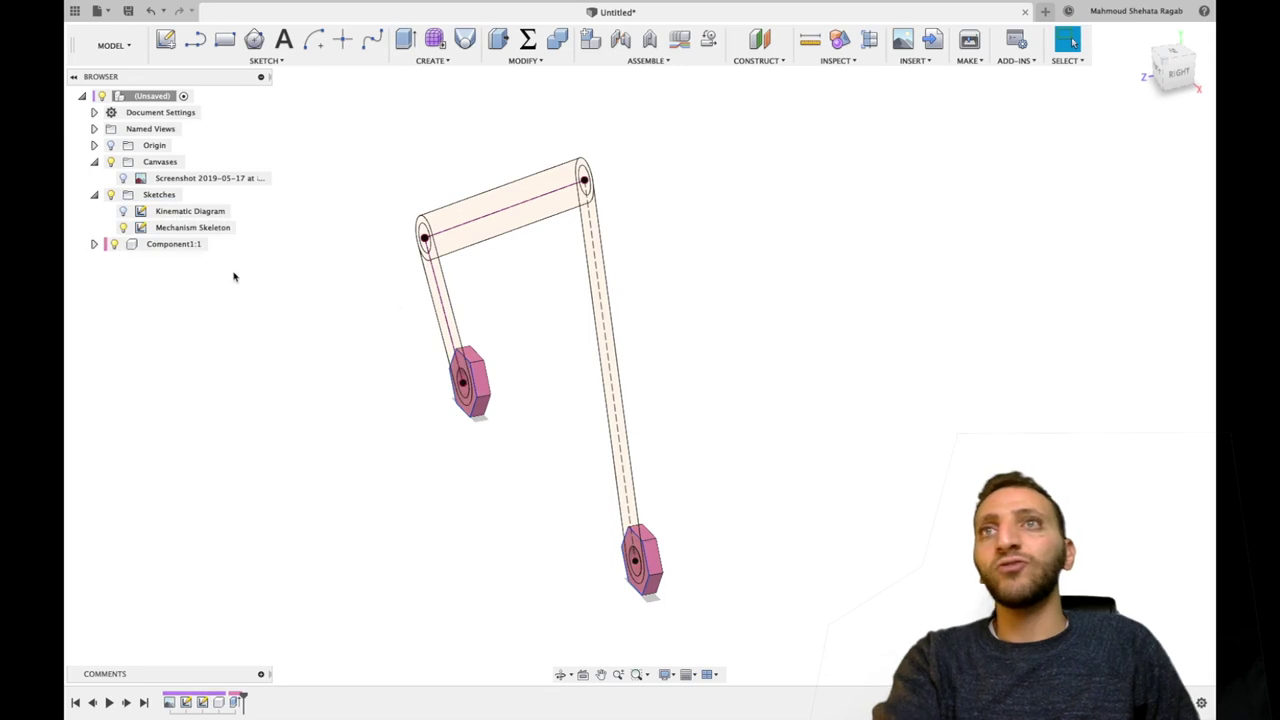
{"action": "double_click", "coordinate": [190, 244]}
{"action": "type", "text": "F"}
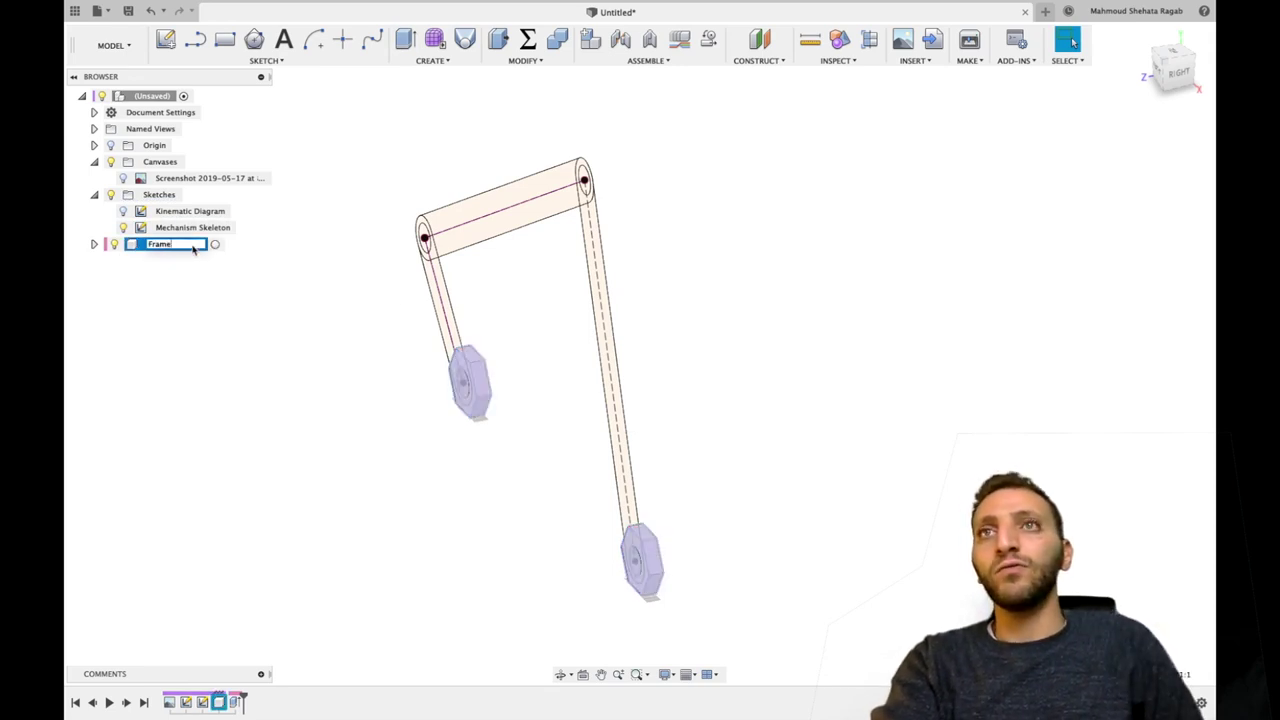
{"action": "type", "text": "rame"}
{"action": "key", "text": "Return"}
{"action": "right_click", "coordinate": [147, 244]}
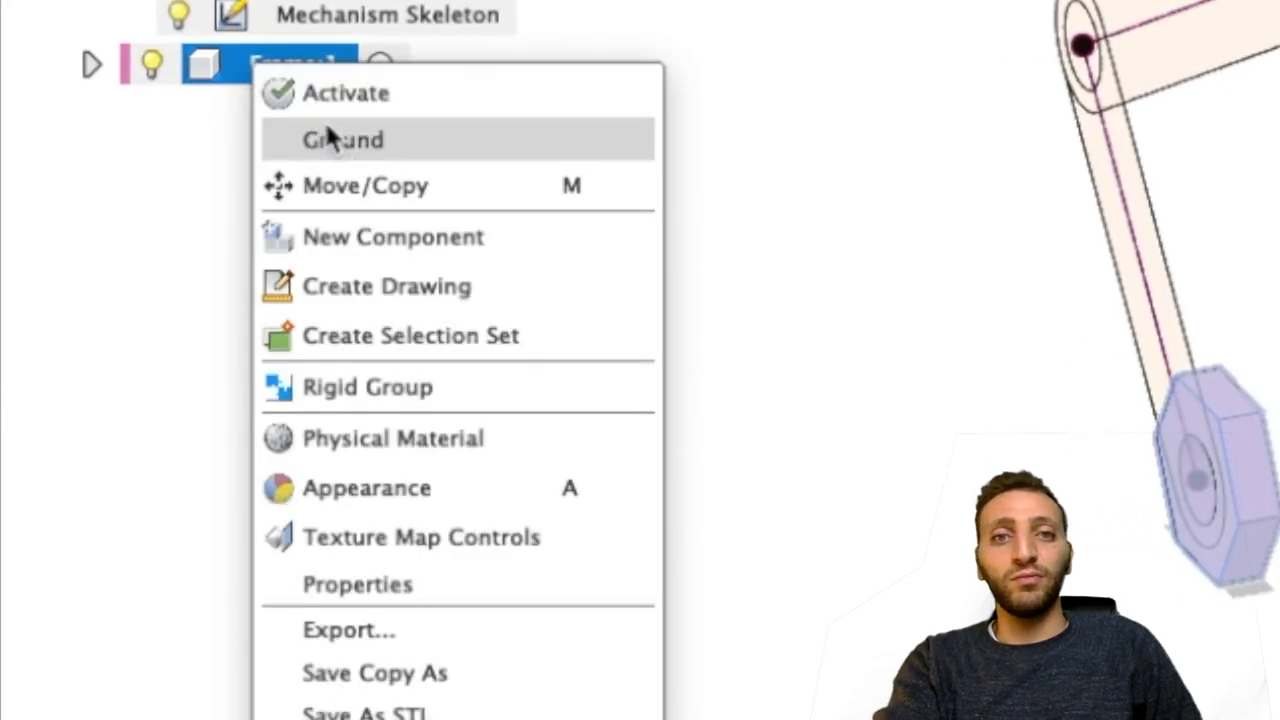
Ground the Frame and start a New Component extrusion with the crank's lower profiles.
{"action": "left_click", "coordinate": [450, 148]}
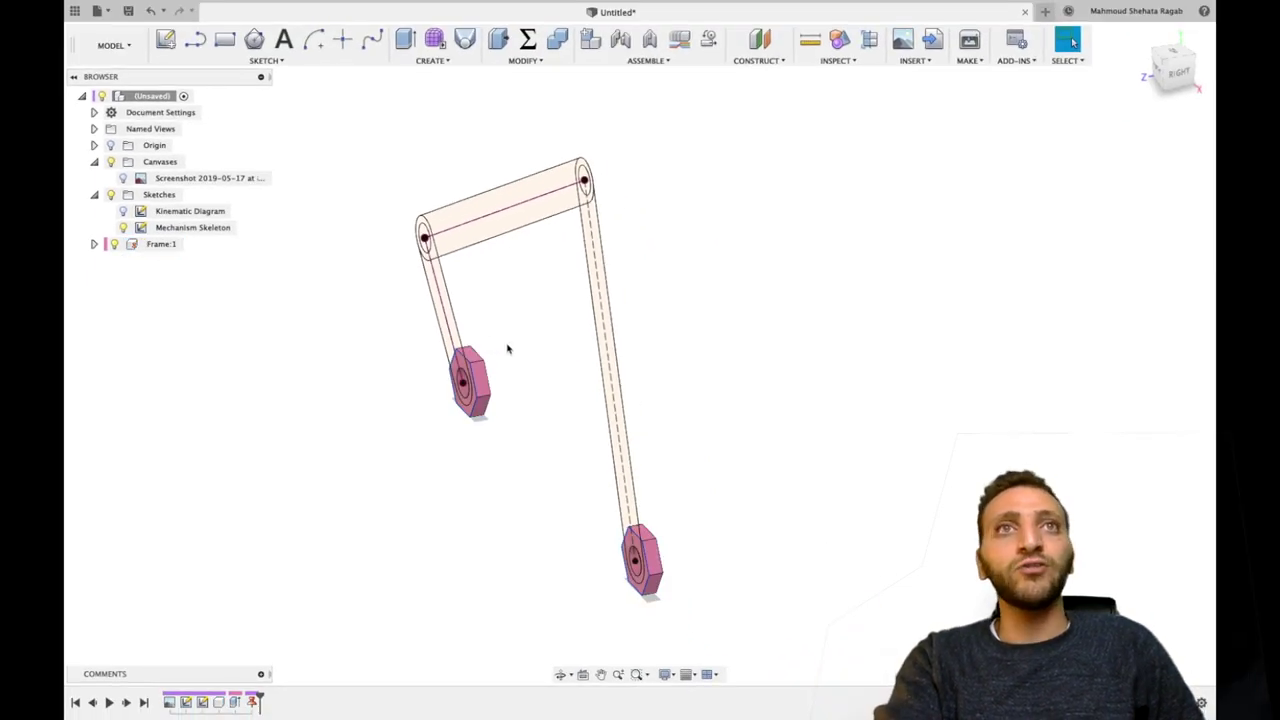
{"action": "key", "text": "e"}
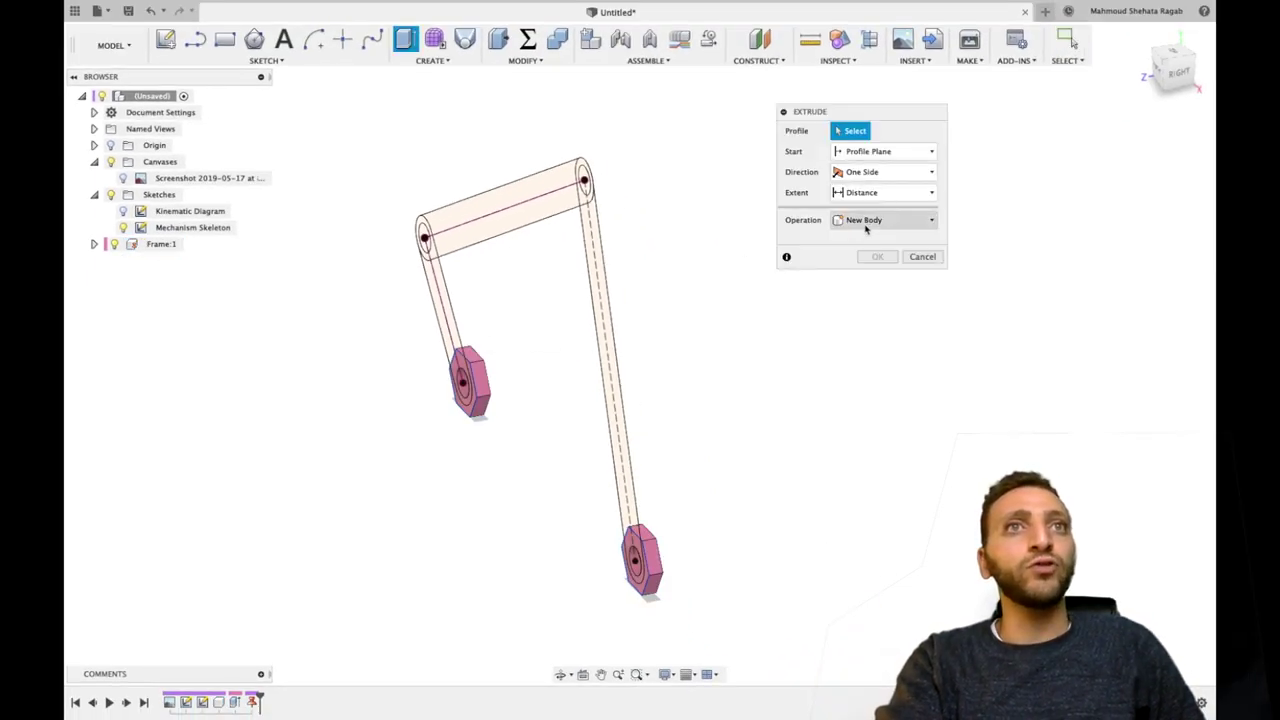
{"action": "left_click", "coordinate": [897, 221]}
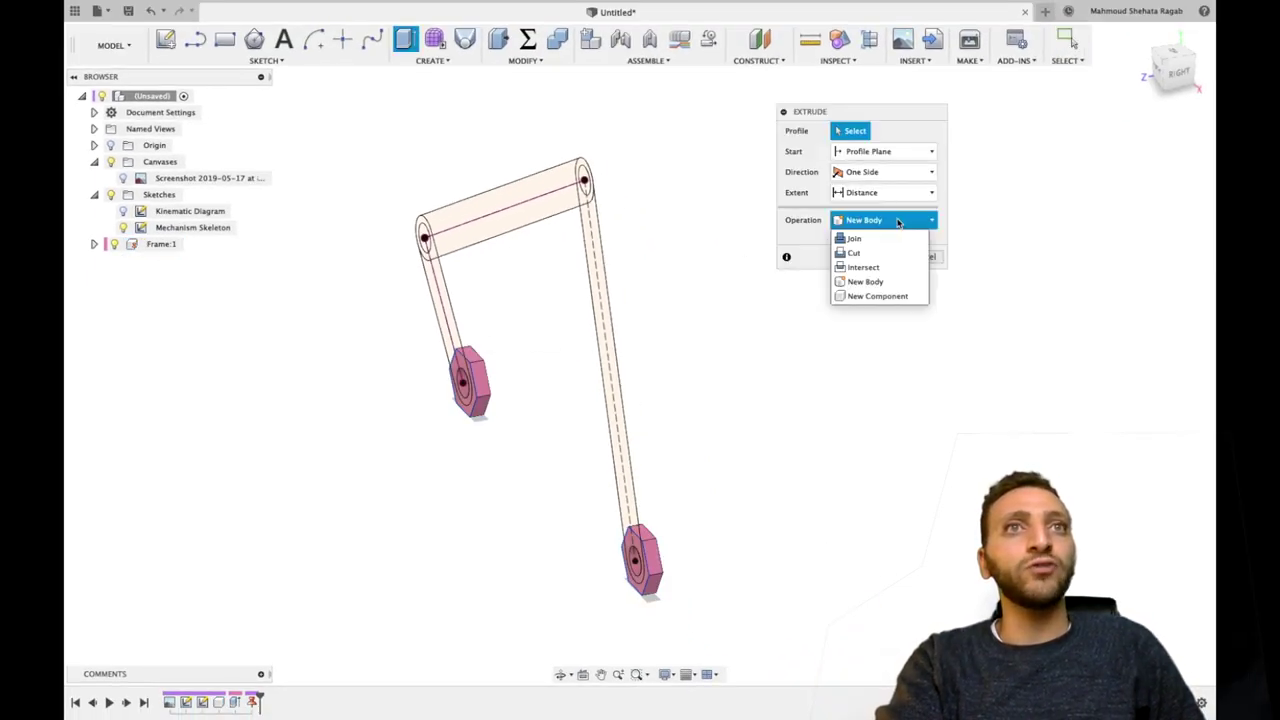
{"action": "left_click", "coordinate": [878, 297]}
{"action": "scroll", "coordinate": [466, 379], "scroll_direction": "up", "scroll_amount": 4}
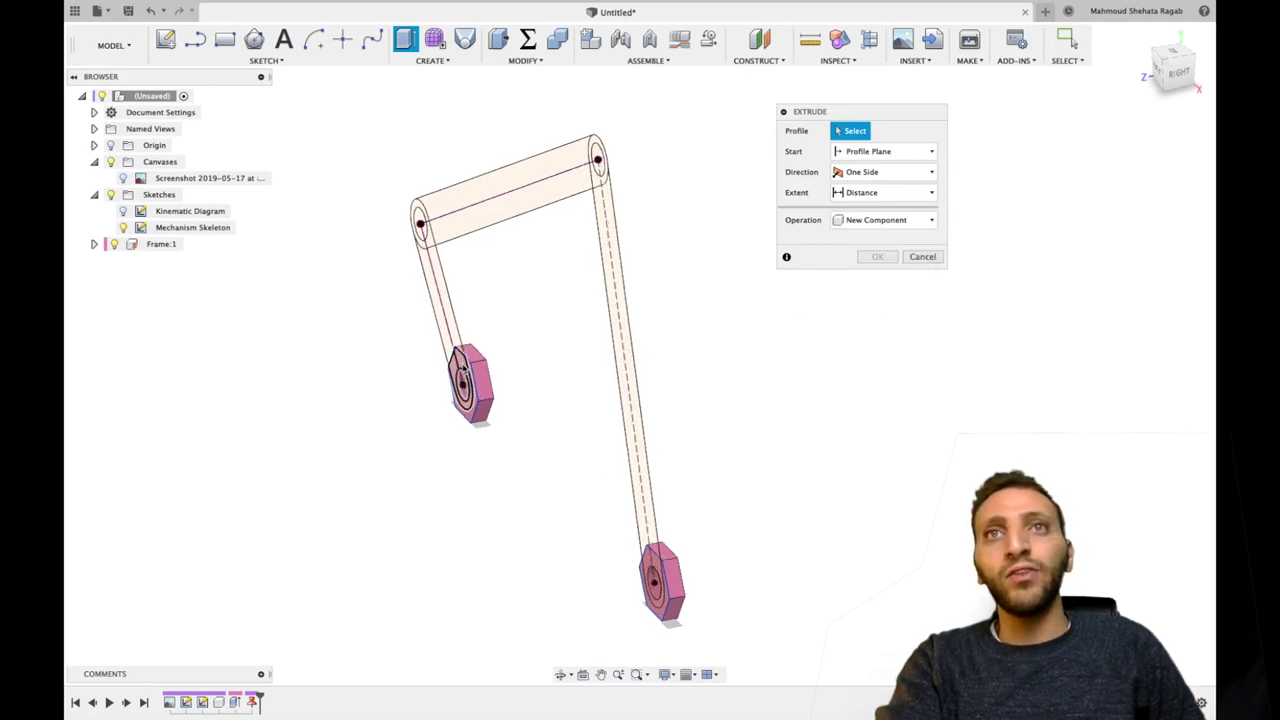
{"action": "left_click", "coordinate": [466, 380]}
{"action": "left_click", "coordinate": [428, 260]}
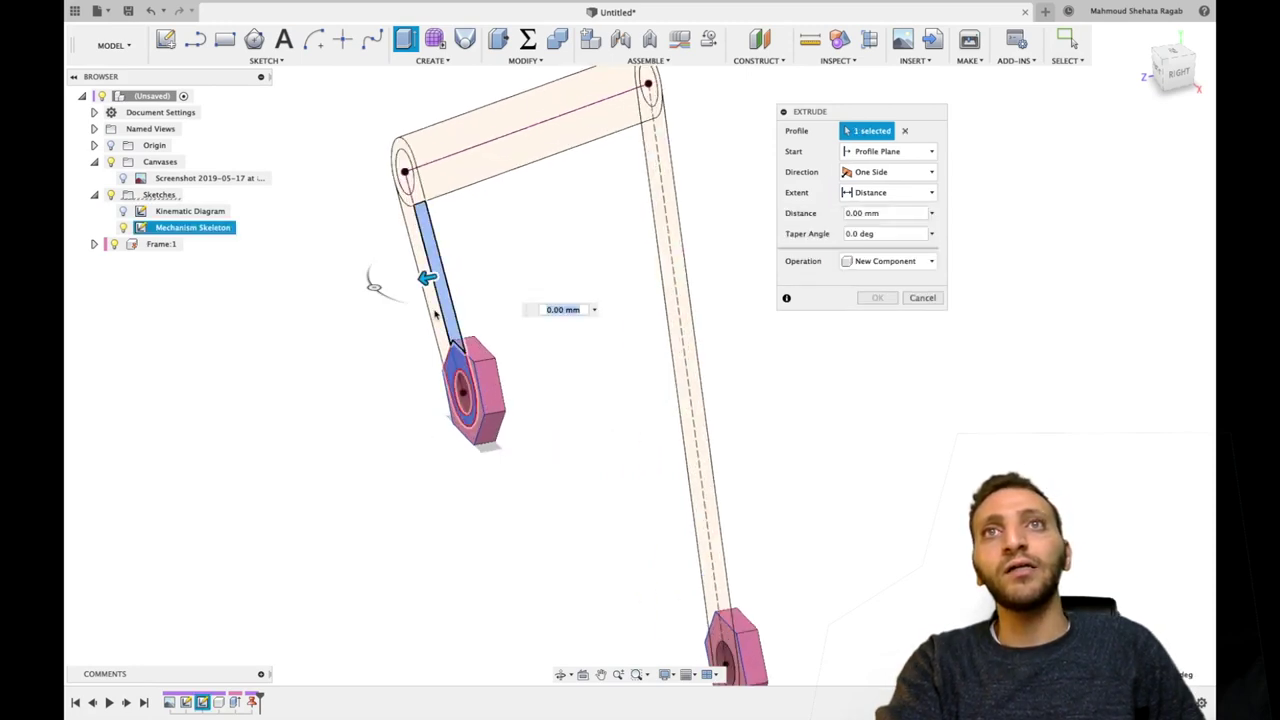
Add the crank's upper-end profiles, extrude them 10 mm, and name the component 'Crank'.
{"action": "left_click", "coordinate": [405, 186]}
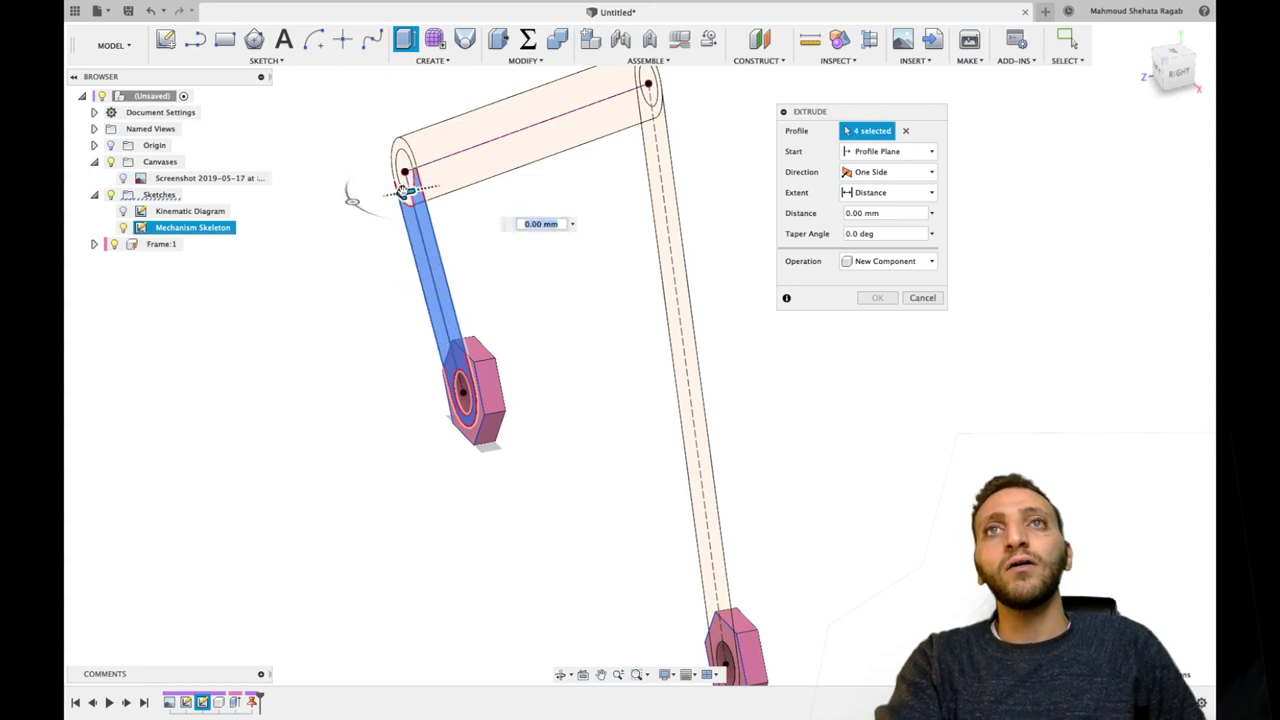
{"action": "scroll", "coordinate": [400, 184], "scroll_direction": "right", "scroll_amount": 5, "text": "shift"}
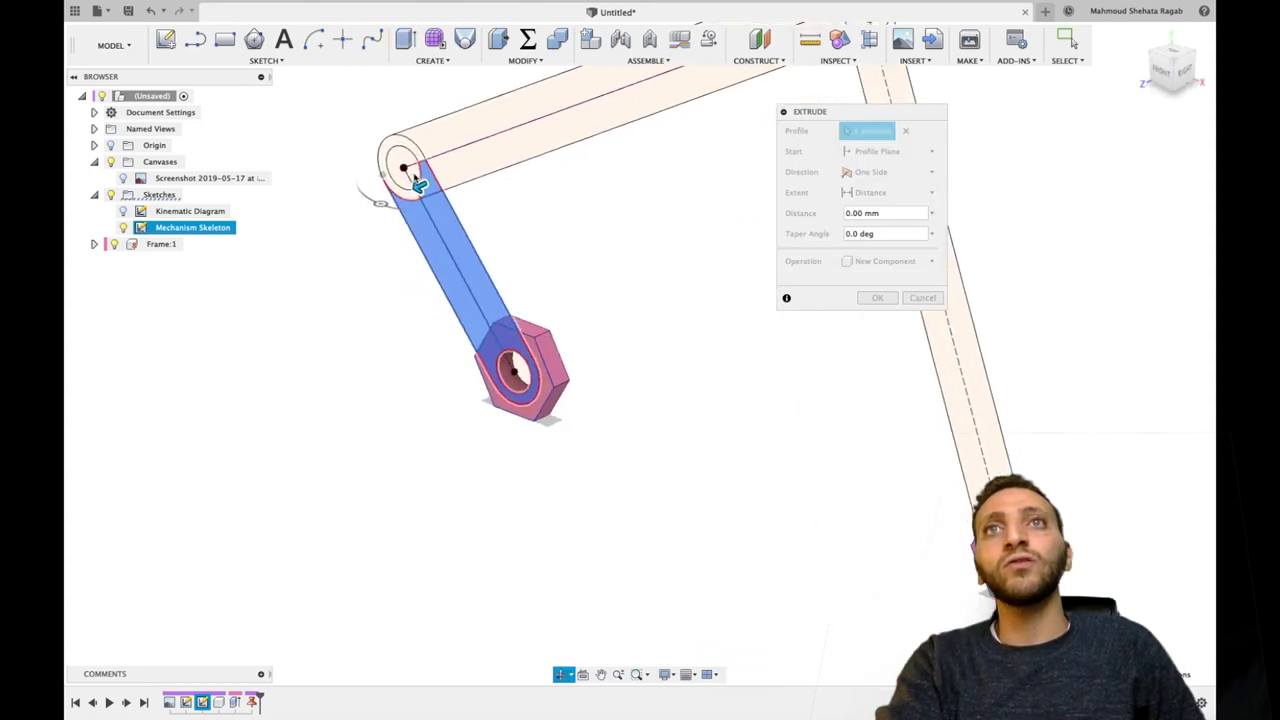
{"action": "left_click", "coordinate": [404, 168]}
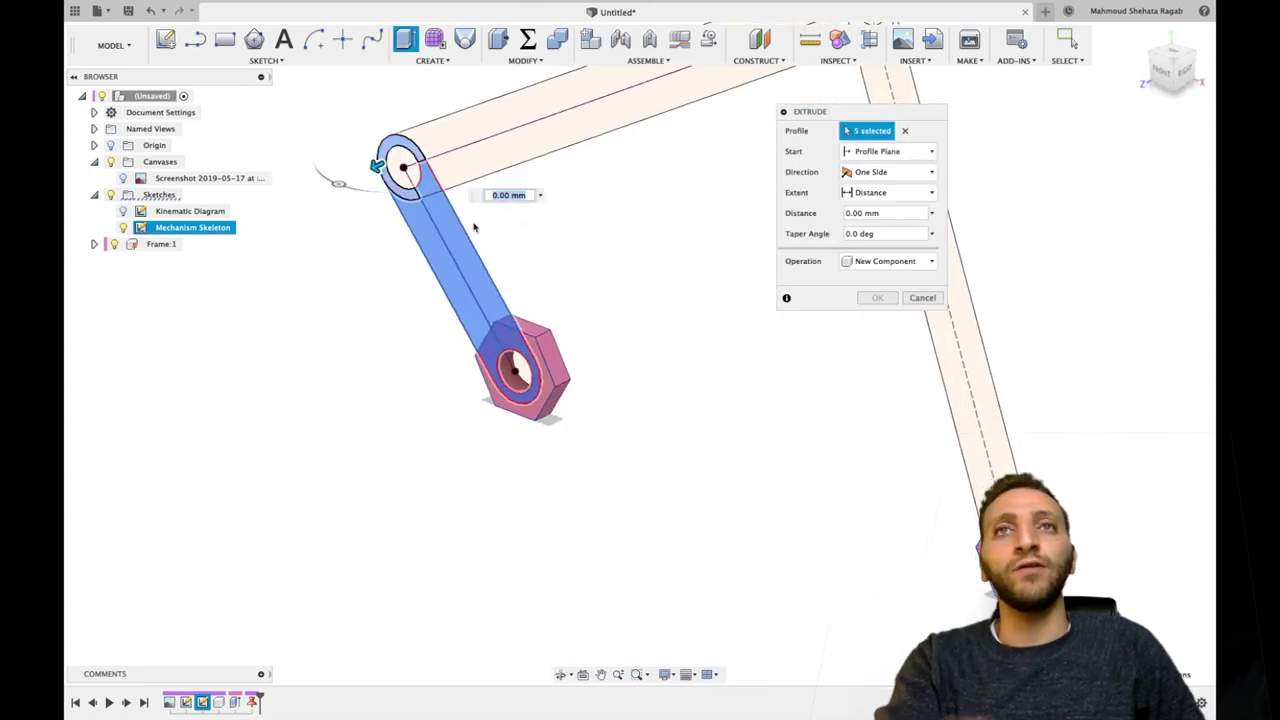
{"action": "scroll", "coordinate": [404, 168], "scroll_direction": "right", "scroll_amount": 5, "text": "shift"}
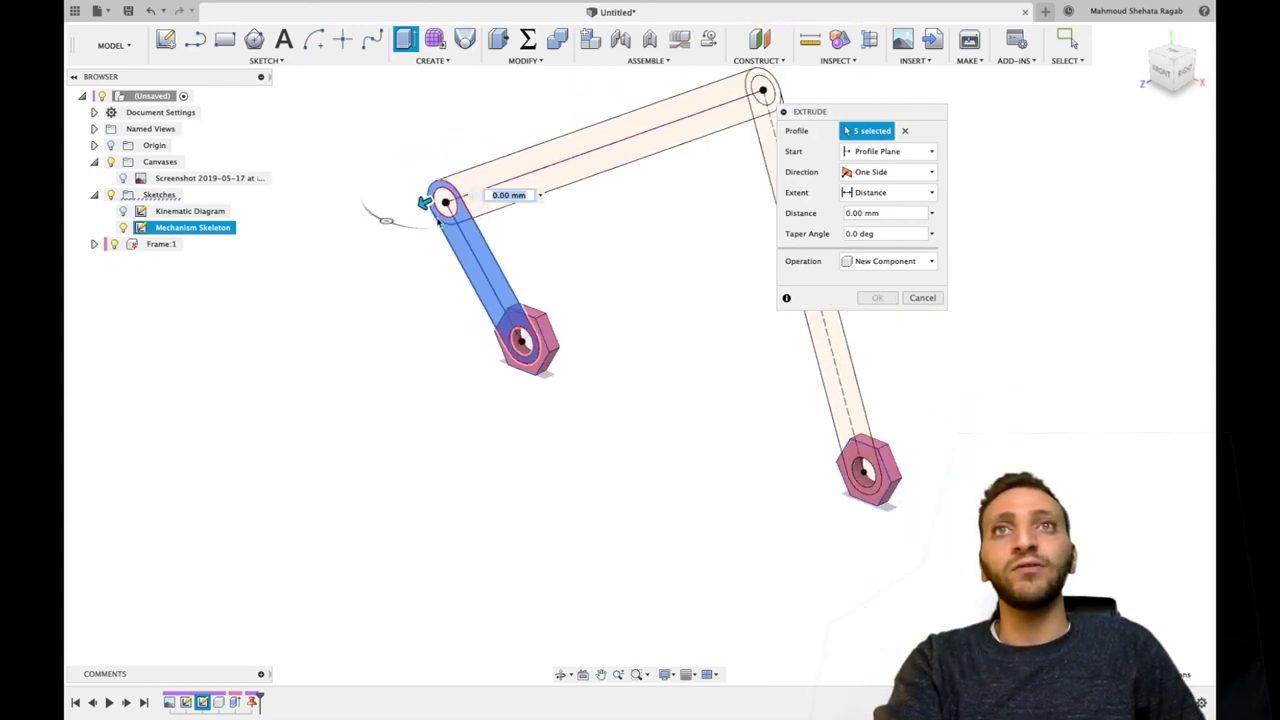
{"action": "type", "text": "10"}
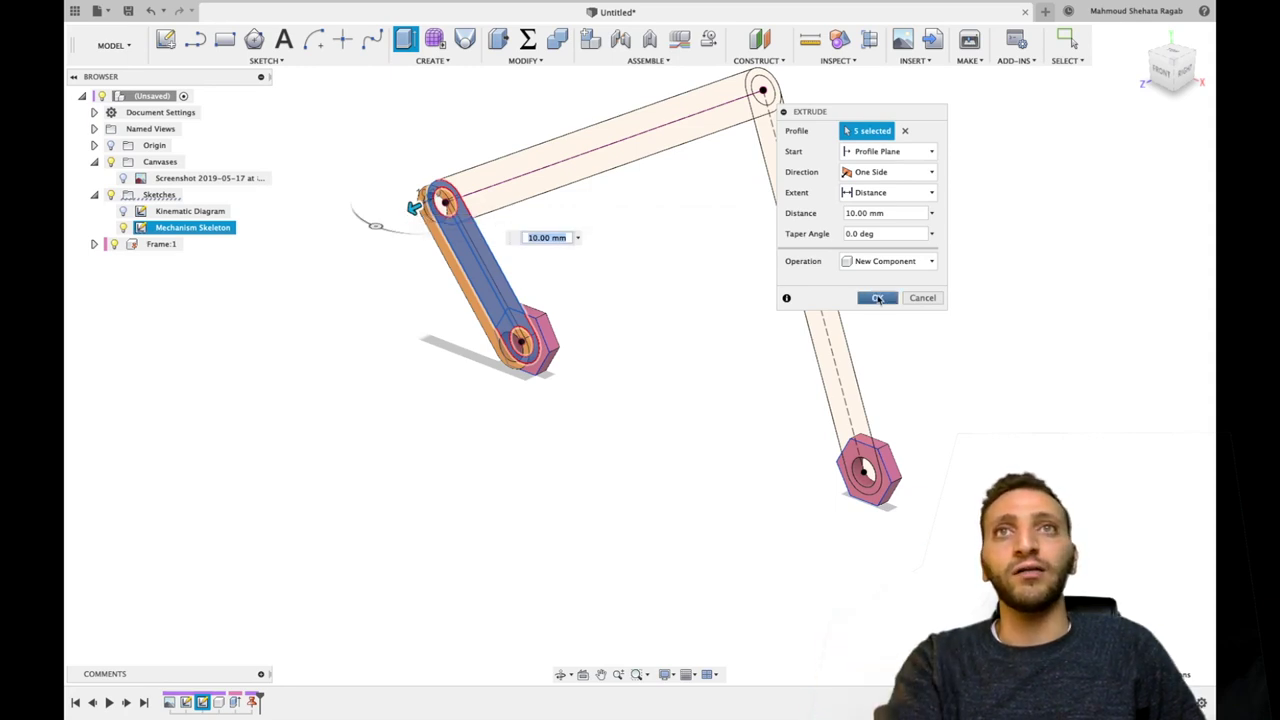
{"action": "left_click", "coordinate": [877, 299]}
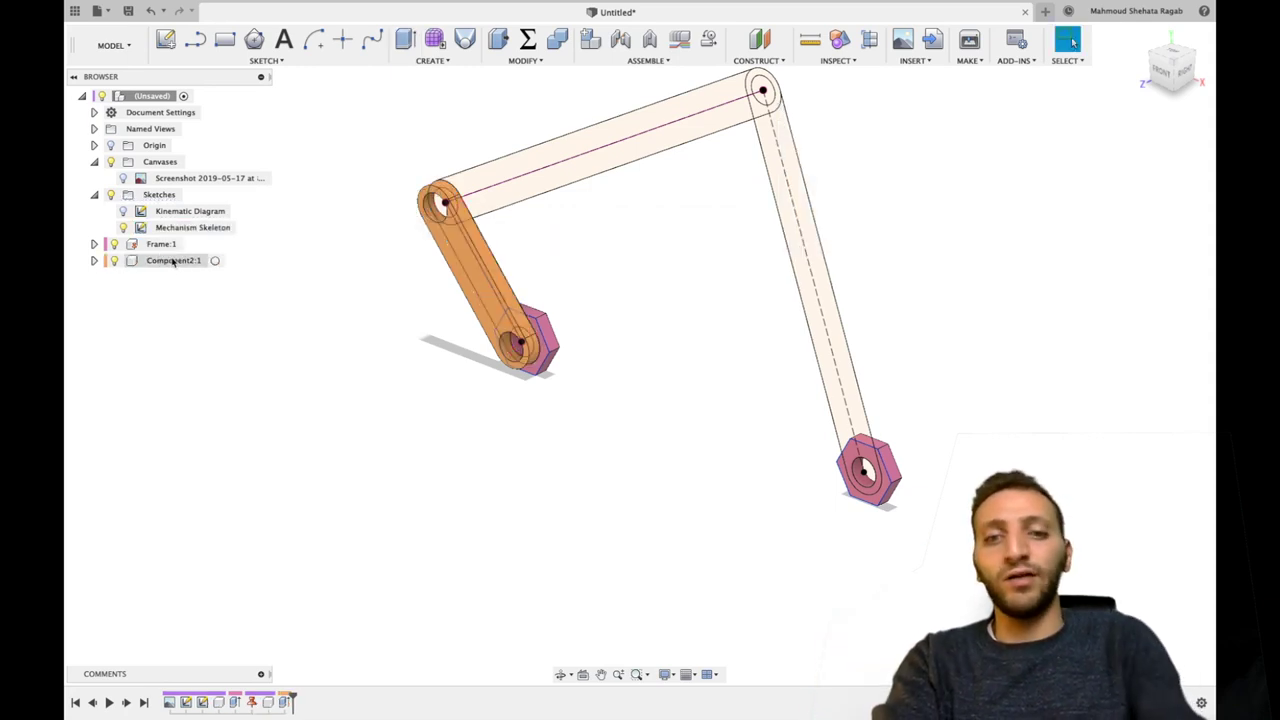
{"action": "double_click", "coordinate": [175, 260]}
{"action": "type", "text": "Crank:1"}
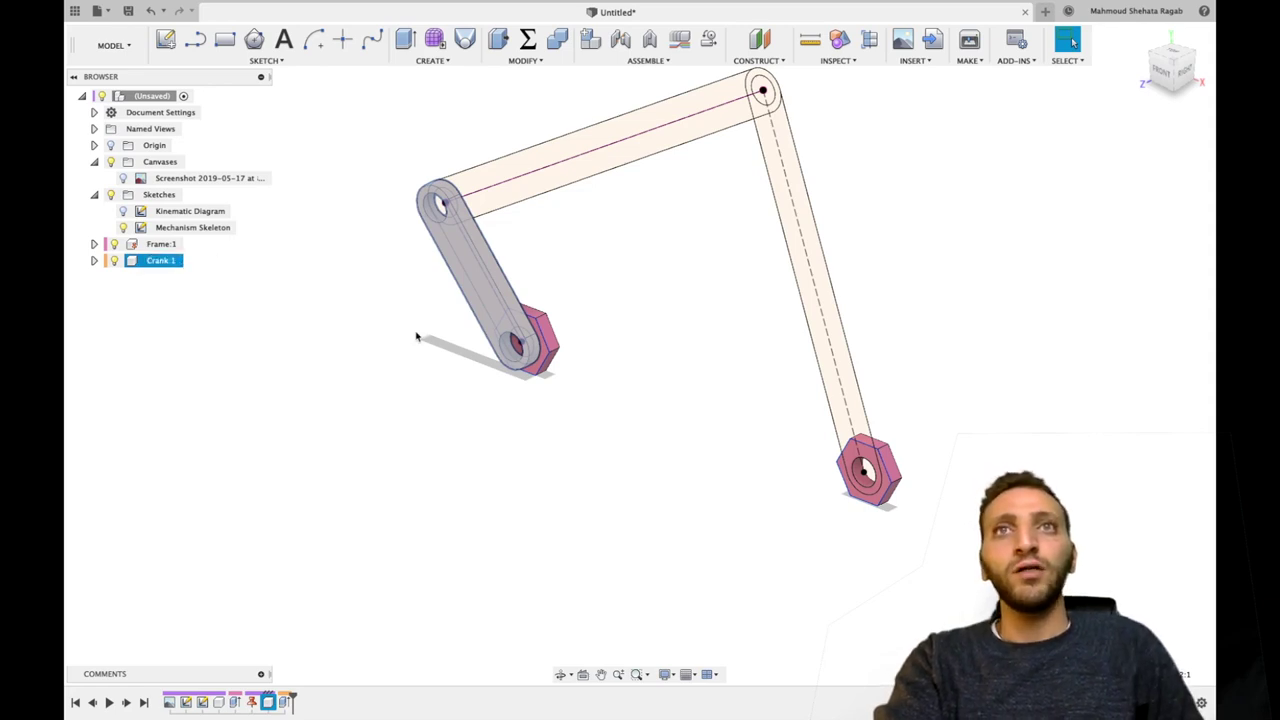
Hide the Crank body and start extruding the coupler's pivot-end and bar profiles.
{"action": "left_click", "coordinate": [416, 336]}
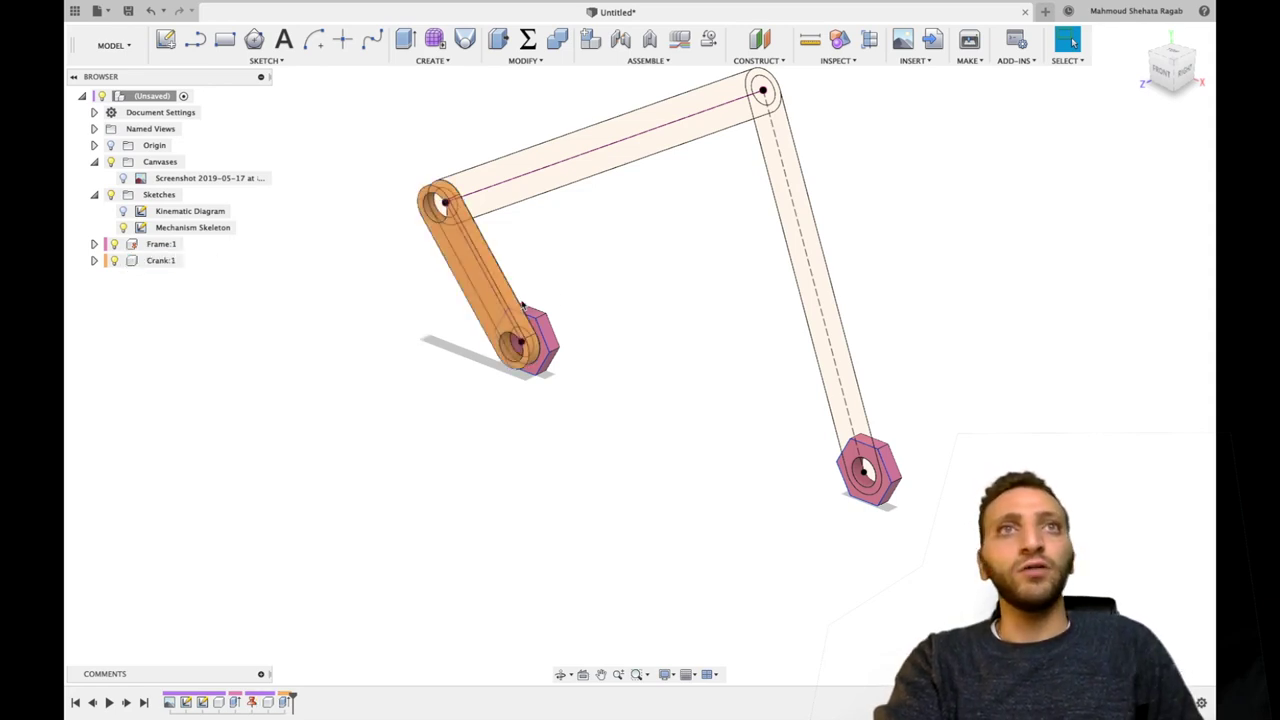
{"action": "key", "text": "e"}
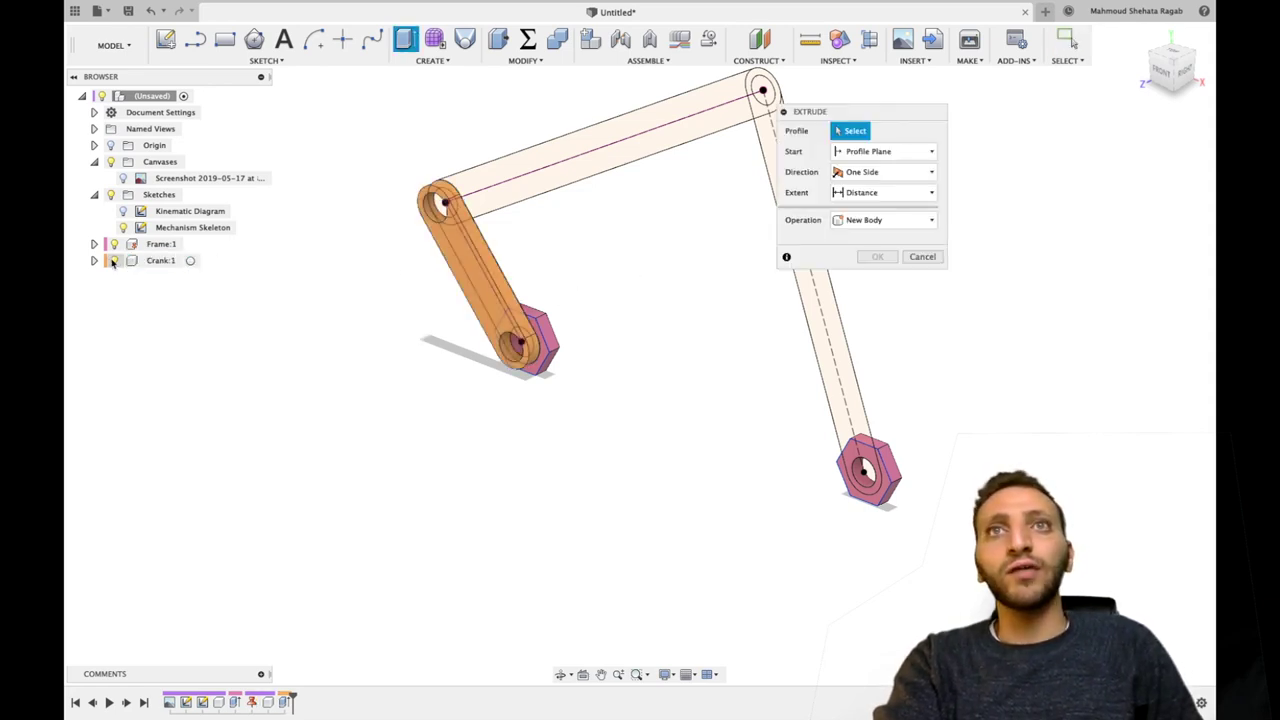
{"action": "left_click", "coordinate": [114, 260]}
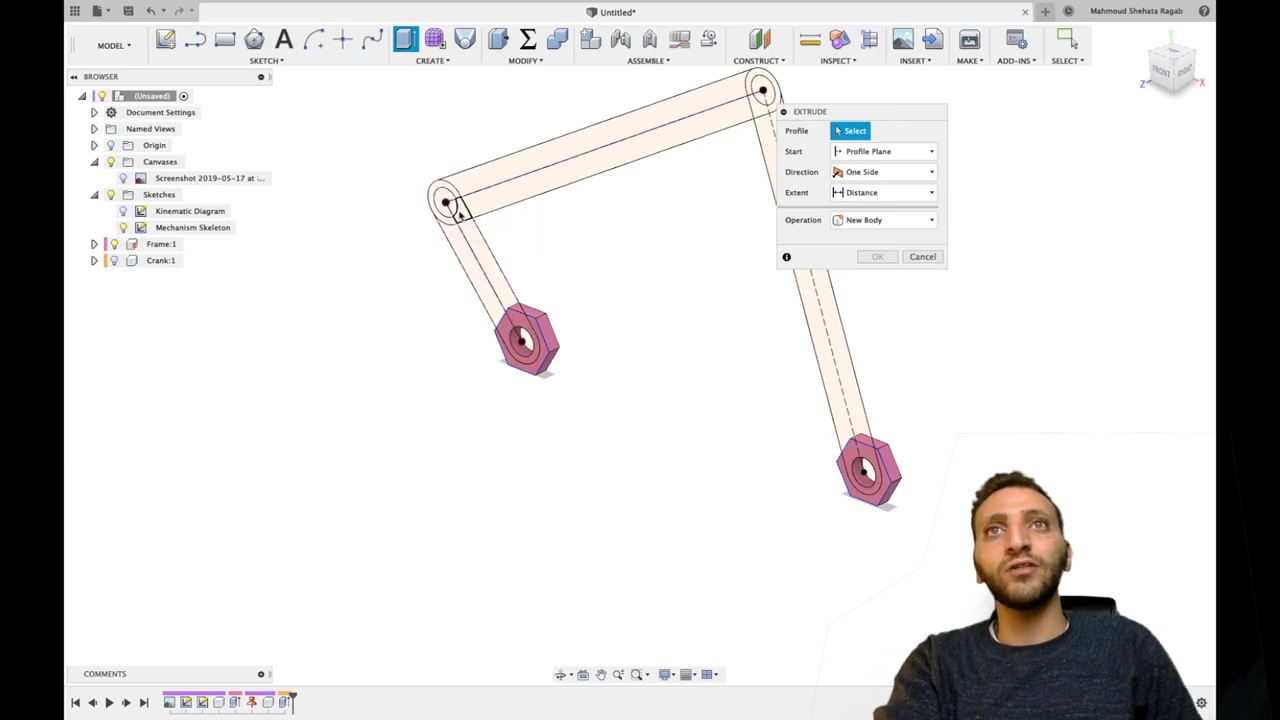
{"action": "left_click", "coordinate": [458, 211]}
{"action": "scroll", "coordinate": [450, 200], "scroll_direction": "up", "scroll_amount": 4}
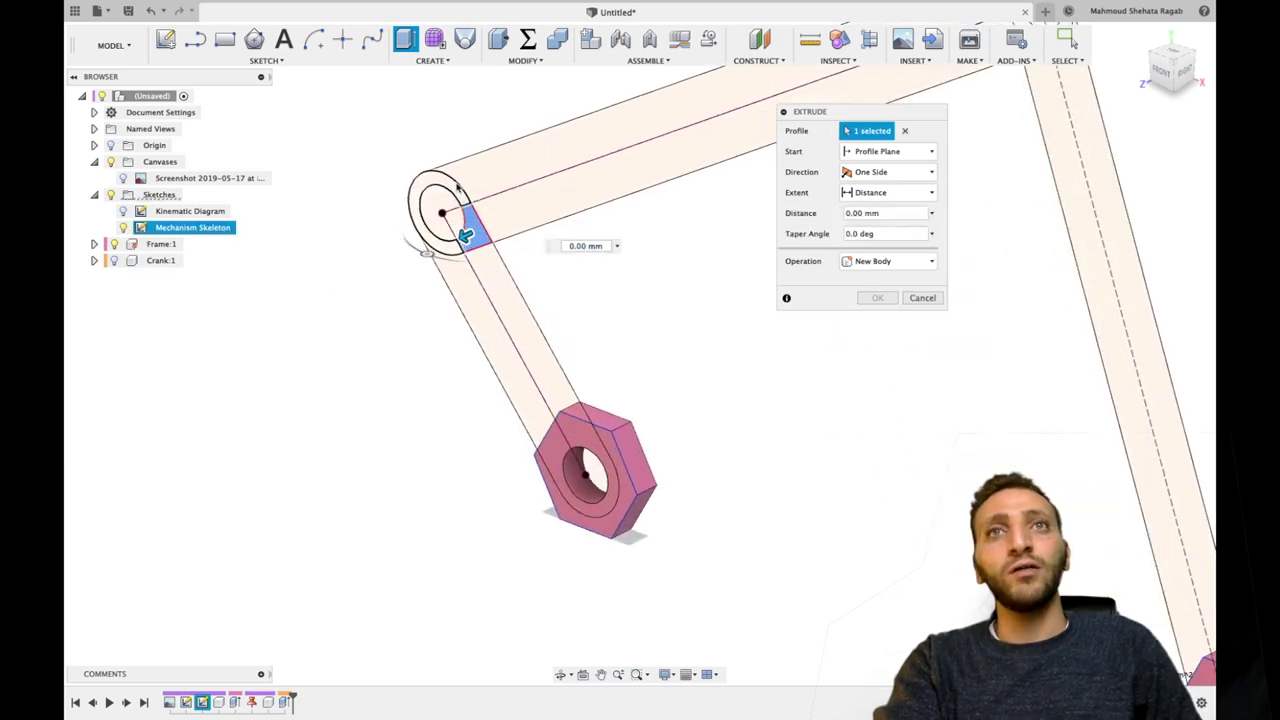
{"action": "left_click", "coordinate": [430, 192]}
{"action": "left_click", "coordinate": [575, 172]}
Add the coupler's far rounded end and drag the extrusion to 10 mm.
{"action": "scroll", "coordinate": [650, 225], "scroll_direction": "down", "scroll_amount": 5}
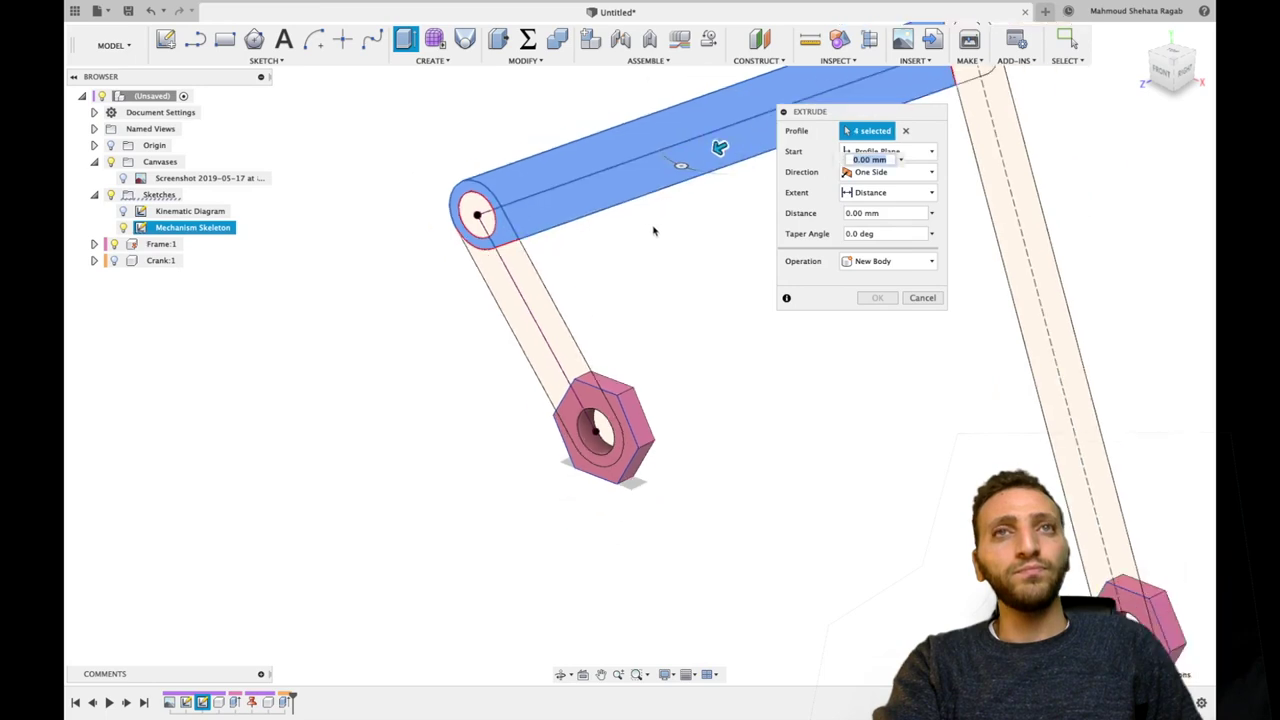
{"action": "middle_click_drag", "start_coordinate": [680, 200], "coordinate": [564, 262], "text": "shift"}
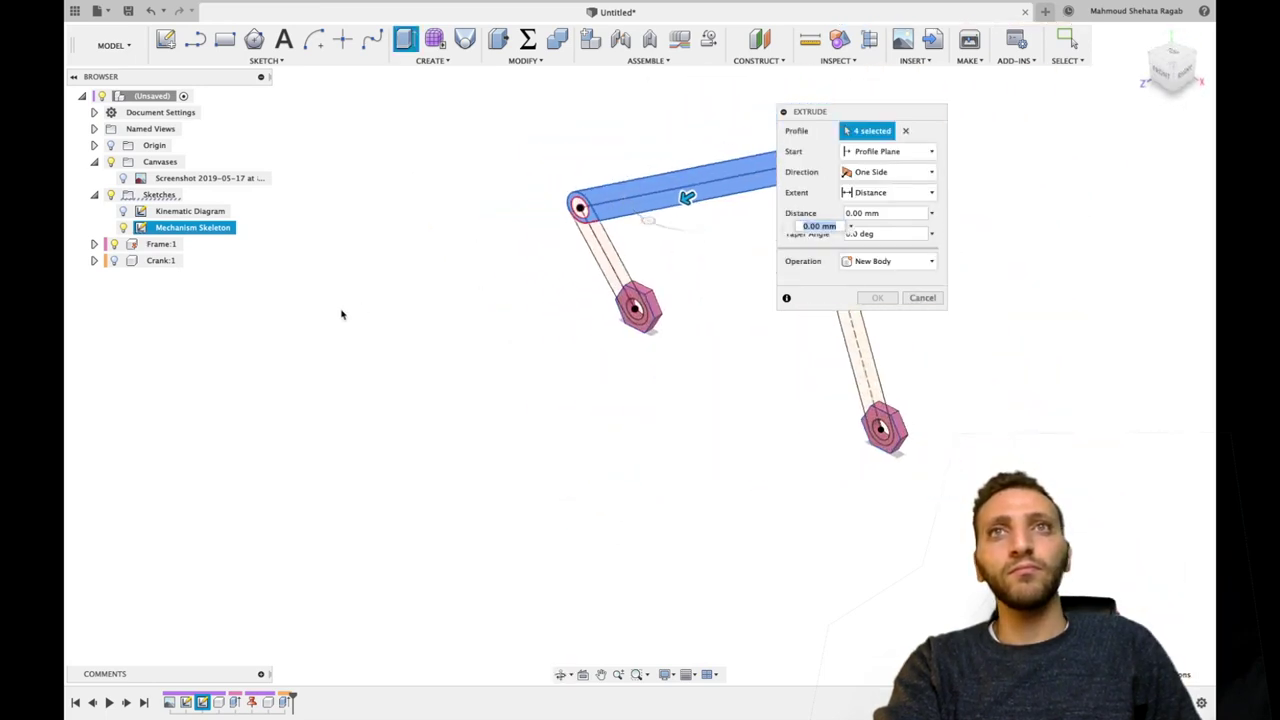
{"action": "middle_click_drag", "start_coordinate": [341, 314], "coordinate": [440, 255], "text": "shift"}
{"action": "scroll", "coordinate": [436, 258], "scroll_direction": "up", "scroll_amount": 6}
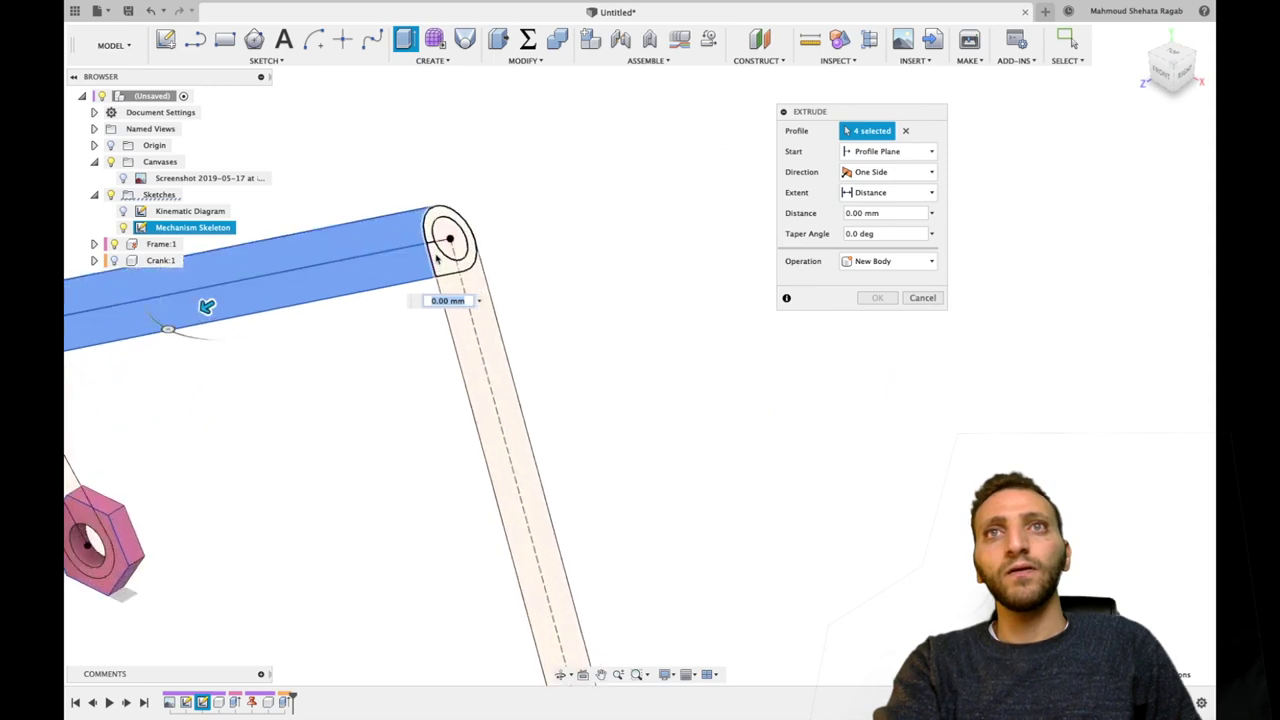
{"action": "left_click", "coordinate": [430, 233]}
{"action": "scroll", "coordinate": [508, 264], "scroll_direction": "down", "scroll_amount": 5}
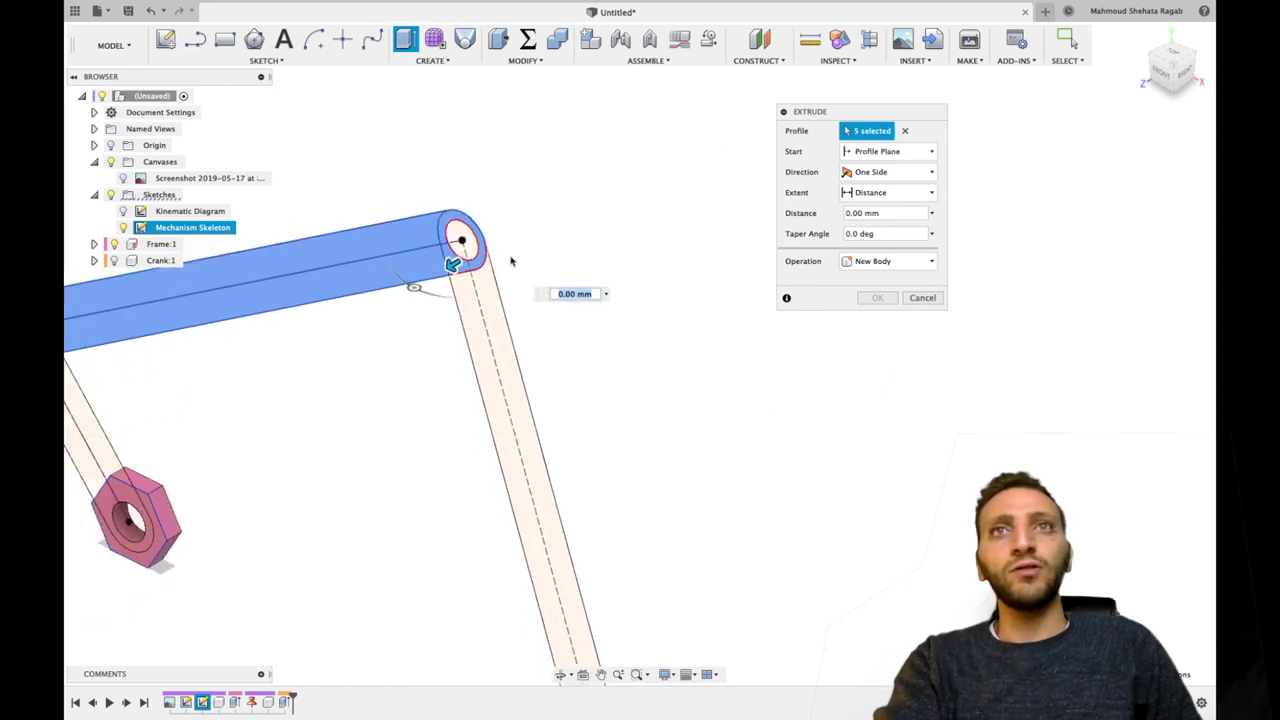
{"action": "left_click_drag", "start_coordinate": [470, 258], "coordinate": [490, 245]}
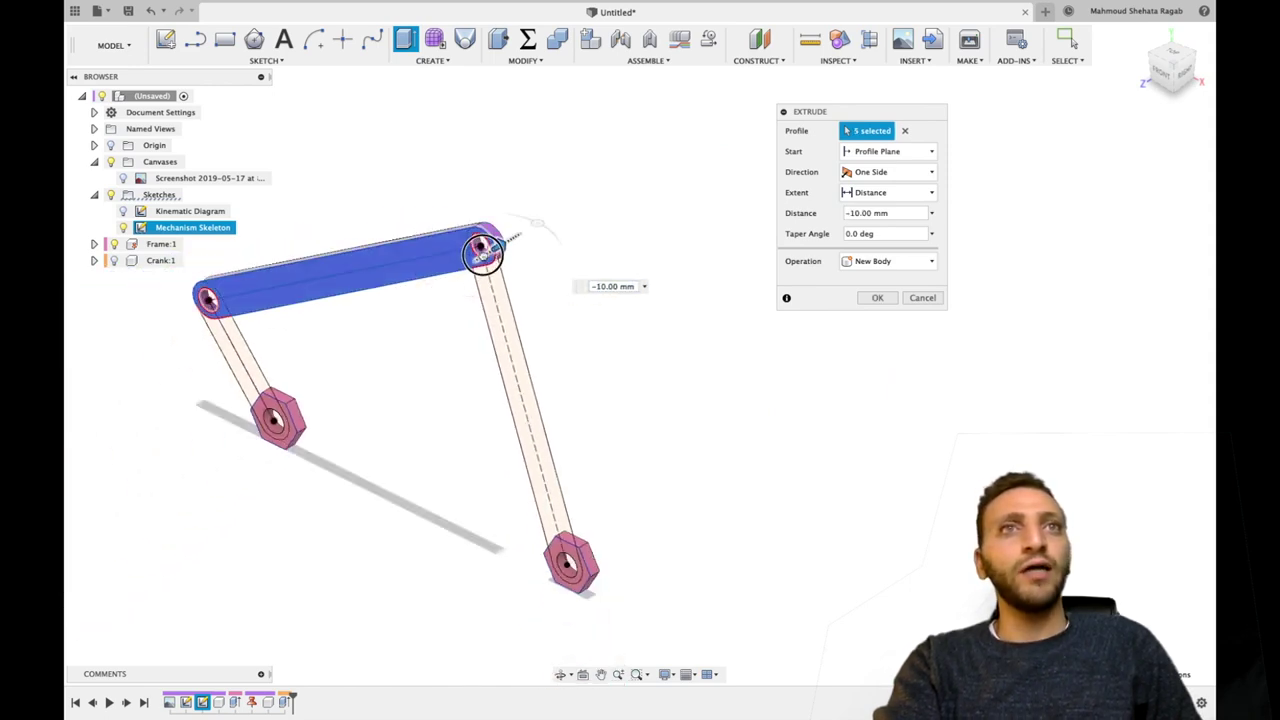
Make the coupler extrusion a New Component, confirm it, and rename it Coupler.
{"action": "left_click", "coordinate": [890, 261]}
{"action": "left_click", "coordinate": [876, 337]}
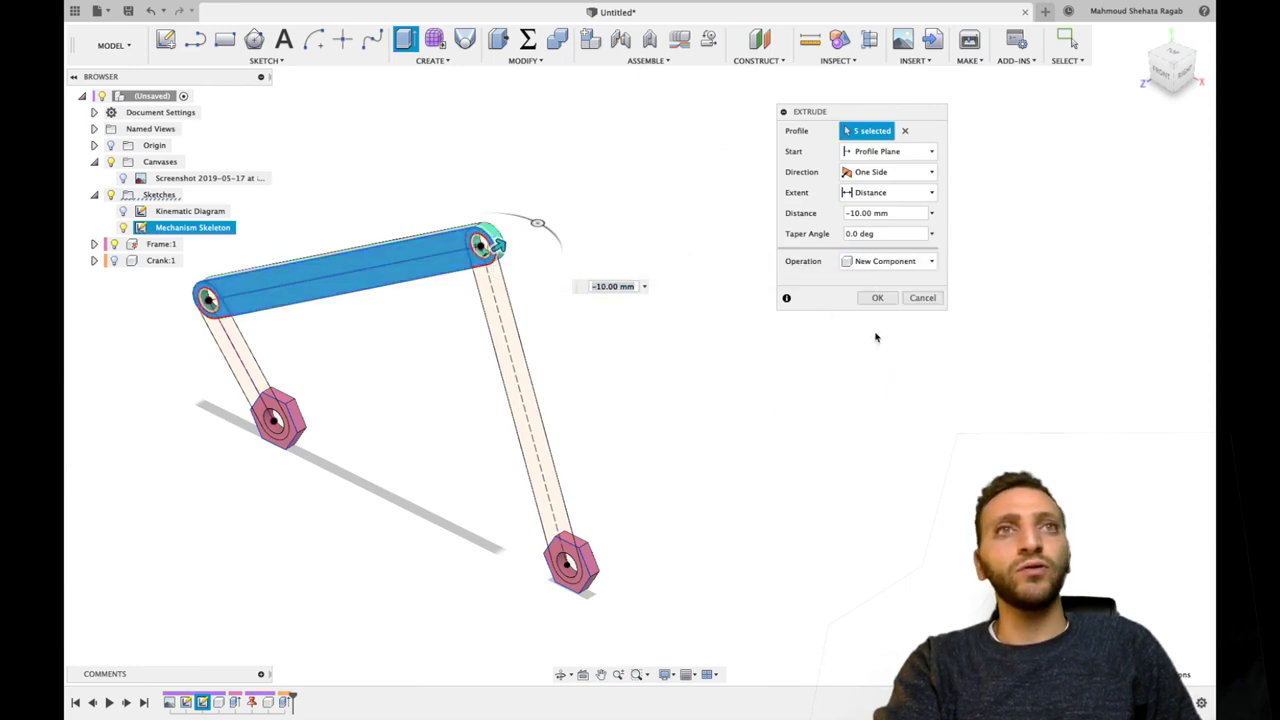
{"action": "left_click", "coordinate": [877, 298]}
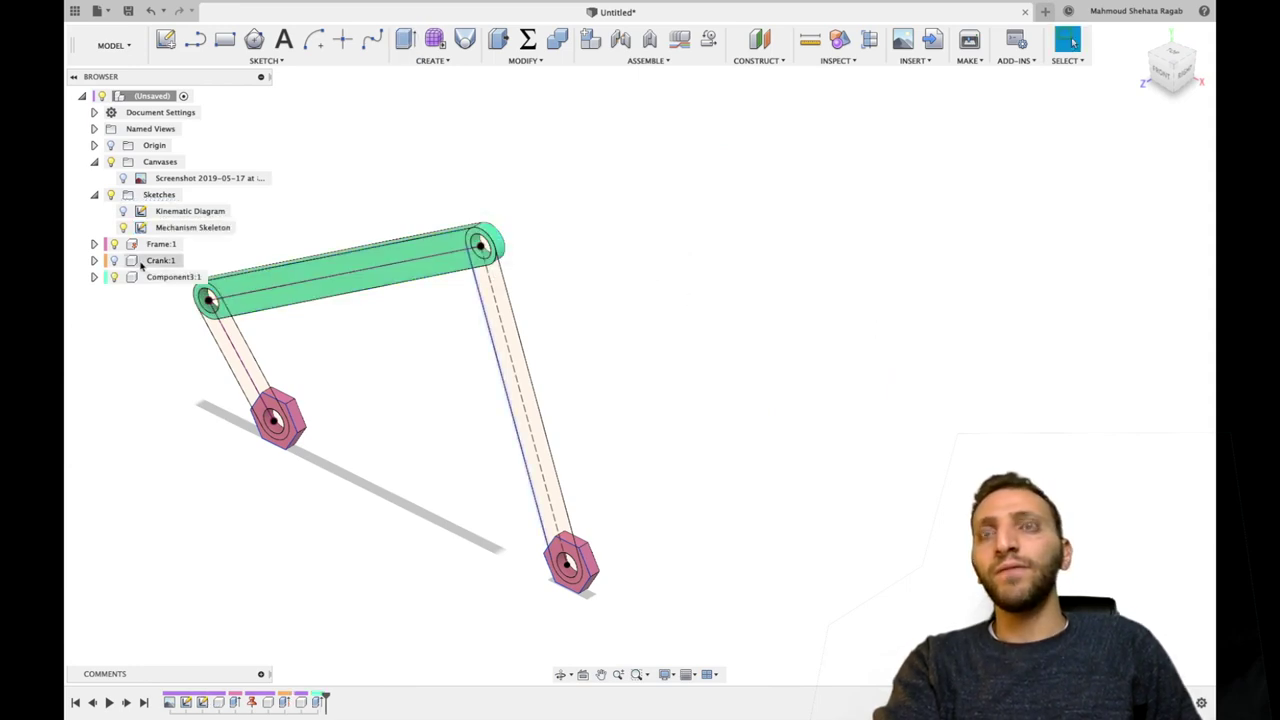
{"action": "left_click", "coordinate": [169, 279]}
{"action": "double_click", "coordinate": [170, 279]}
{"action": "type", "text": "Cou"}
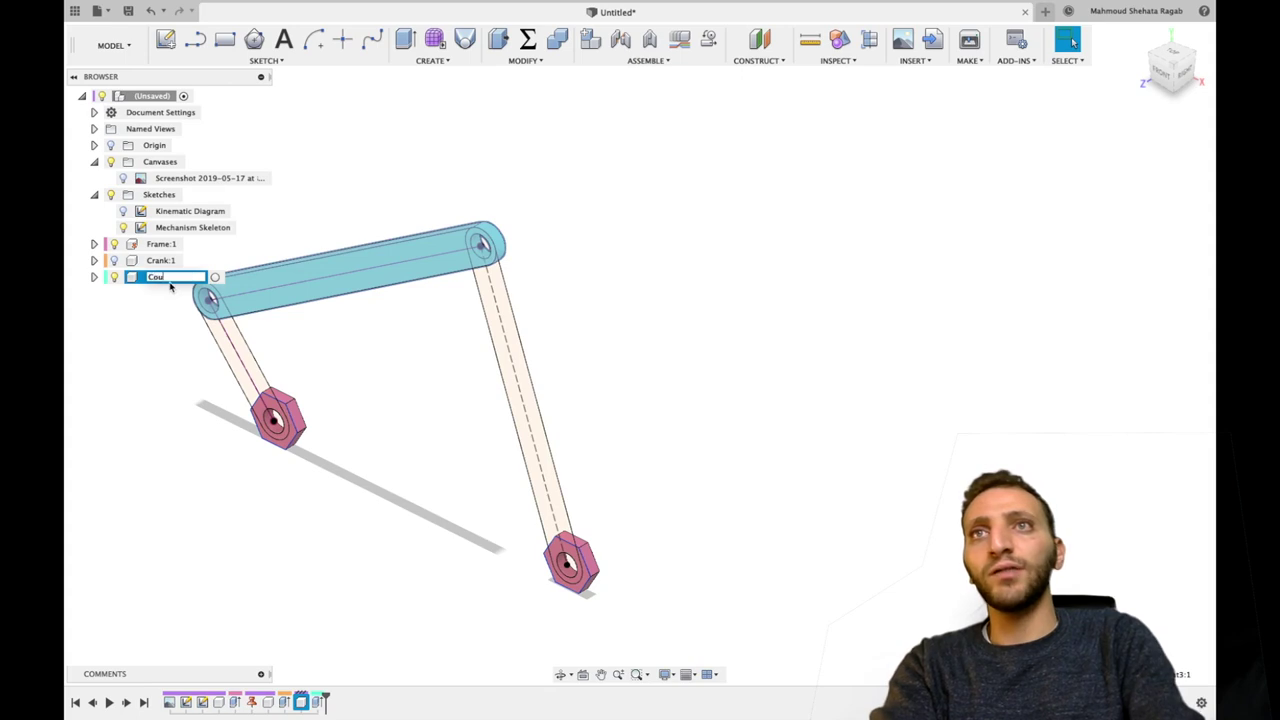
{"action": "type", "text": "pler:1"}
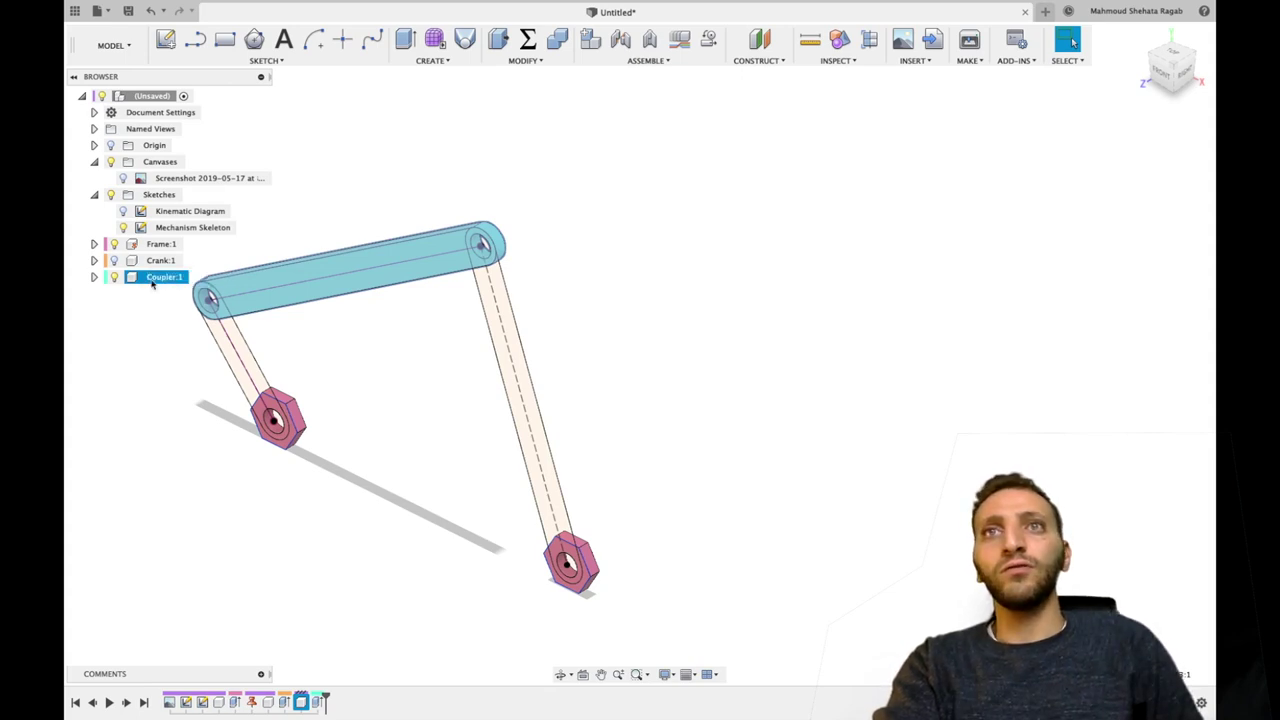
{"action": "type", "text": "e"}
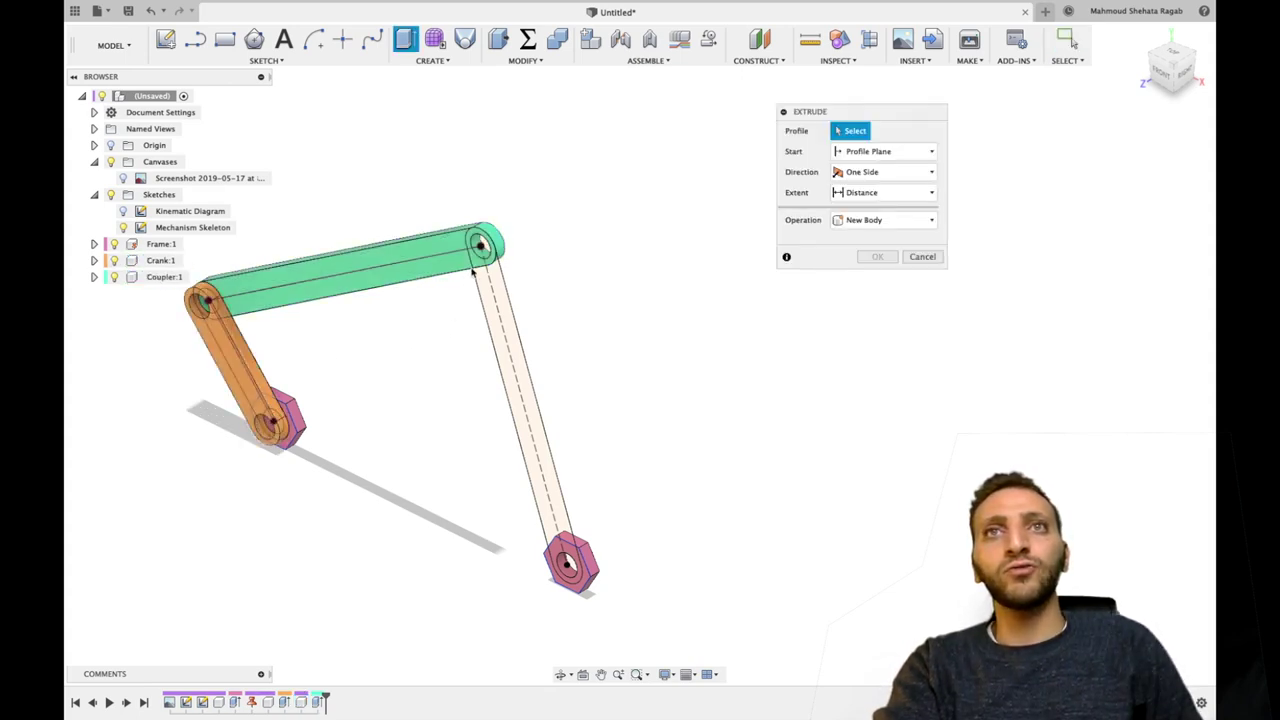
Extrude the rocker link 10 mm as a New Component and name it 'Rocker'.
{"action": "left_click", "coordinate": [473, 270]}
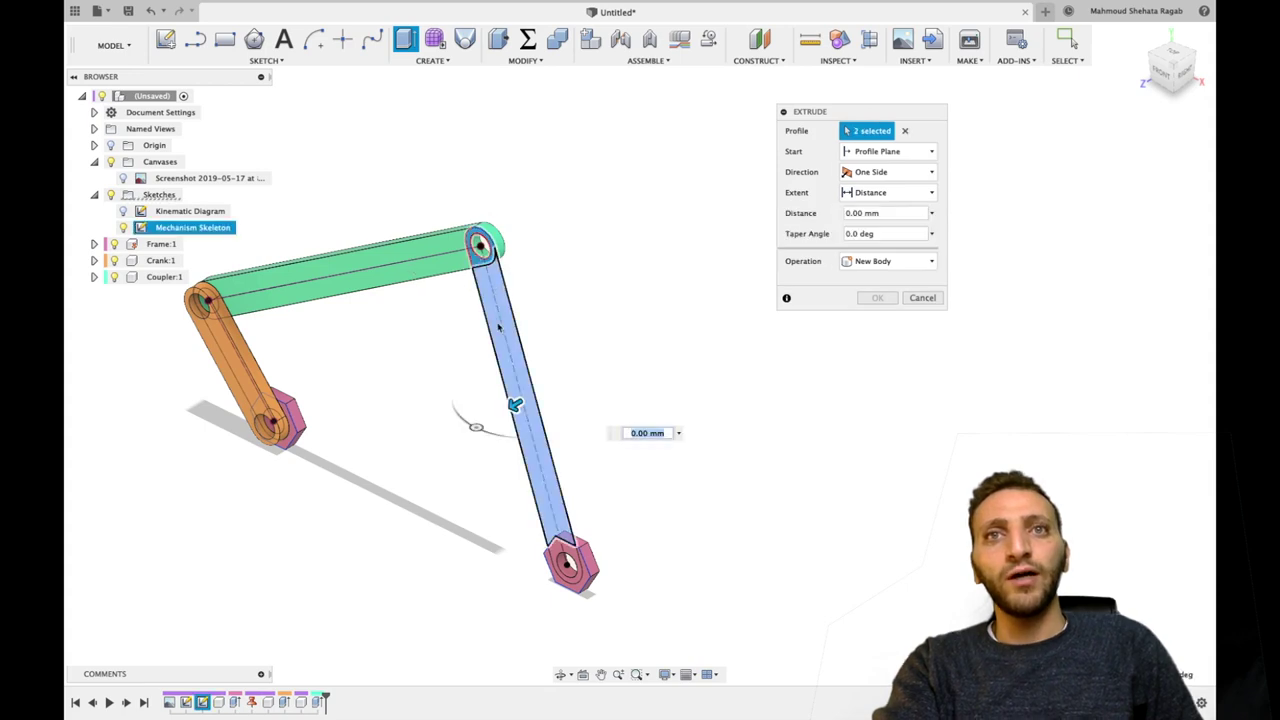
{"action": "scroll", "coordinate": [562, 545], "scroll_direction": "up", "scroll_amount": 5}
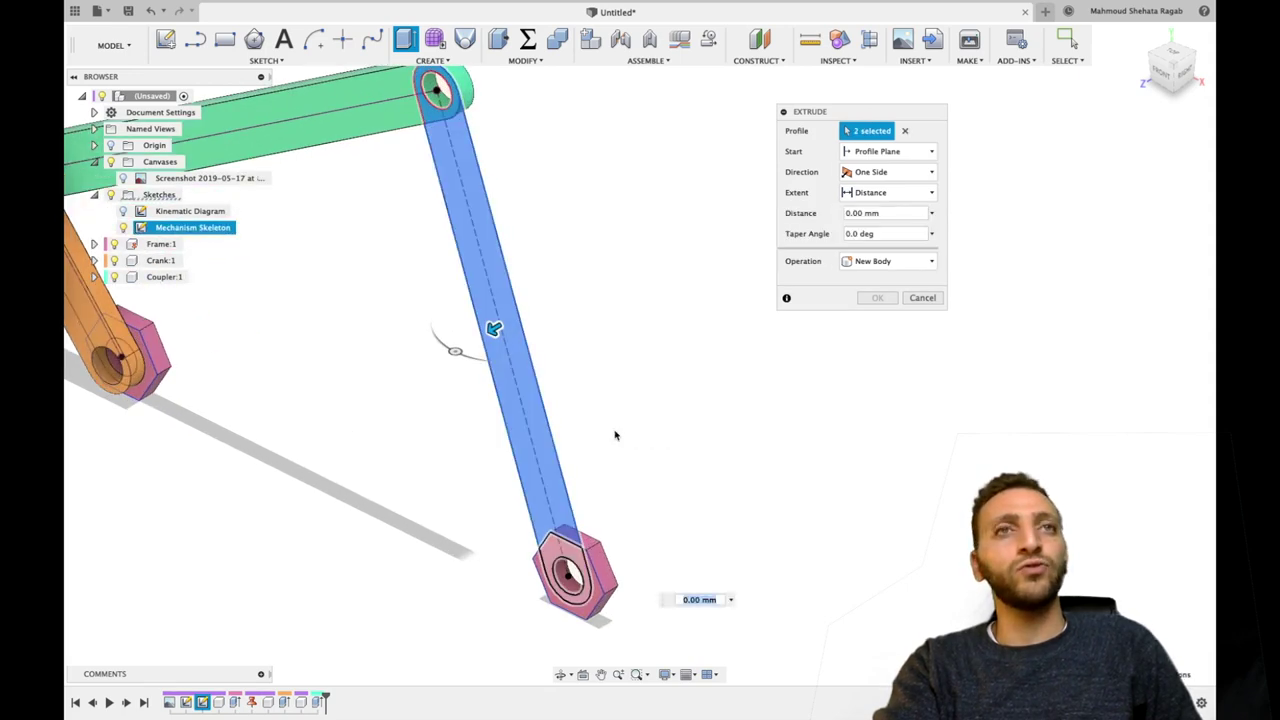
{"action": "left_click", "coordinate": [886, 261]}
{"action": "left_click", "coordinate": [886, 337]}
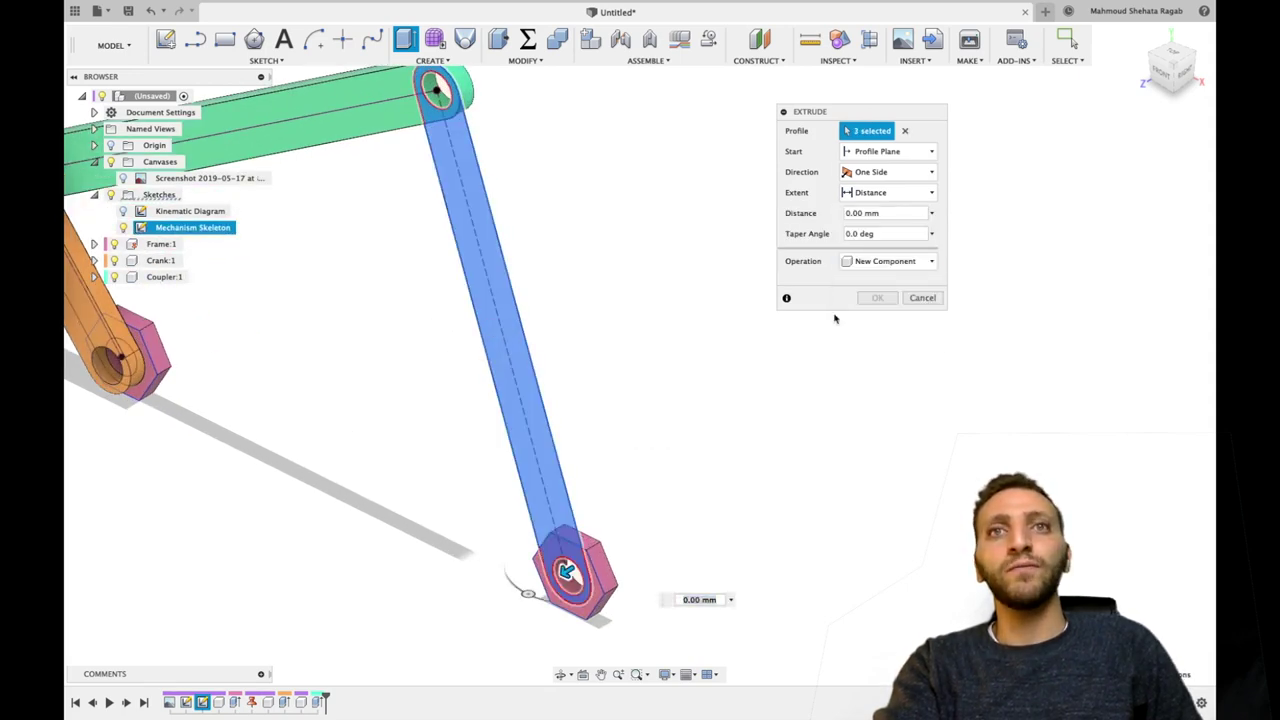
{"action": "scroll", "coordinate": [461, 360], "scroll_direction": "down", "scroll_amount": 4}
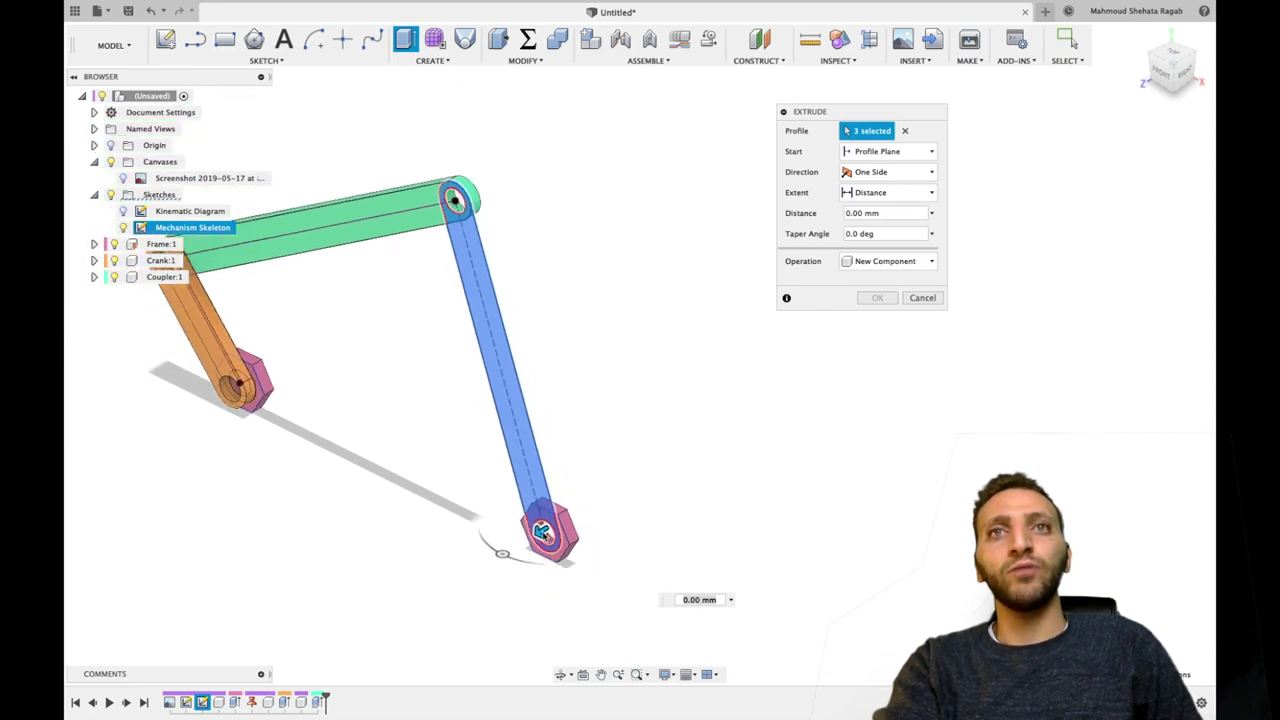
{"action": "left_click_drag", "start_coordinate": [534, 529], "coordinate": [533, 537]}
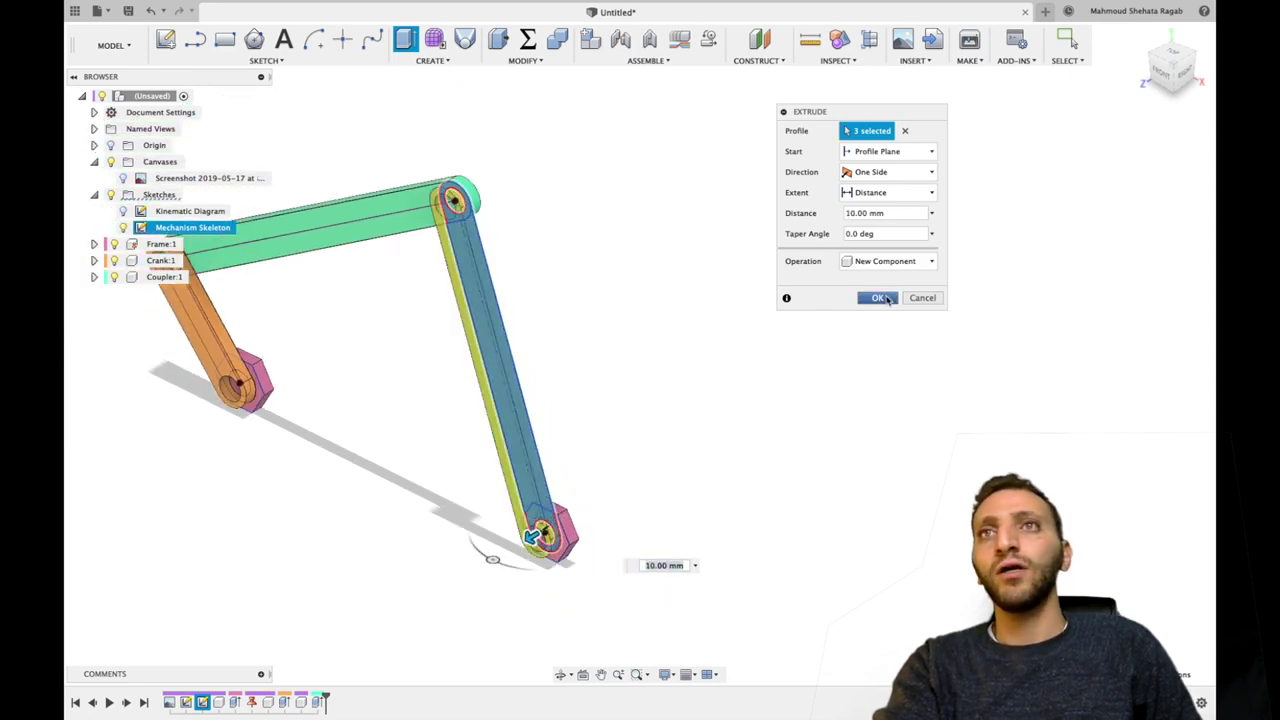
{"action": "left_click", "coordinate": [878, 298]}
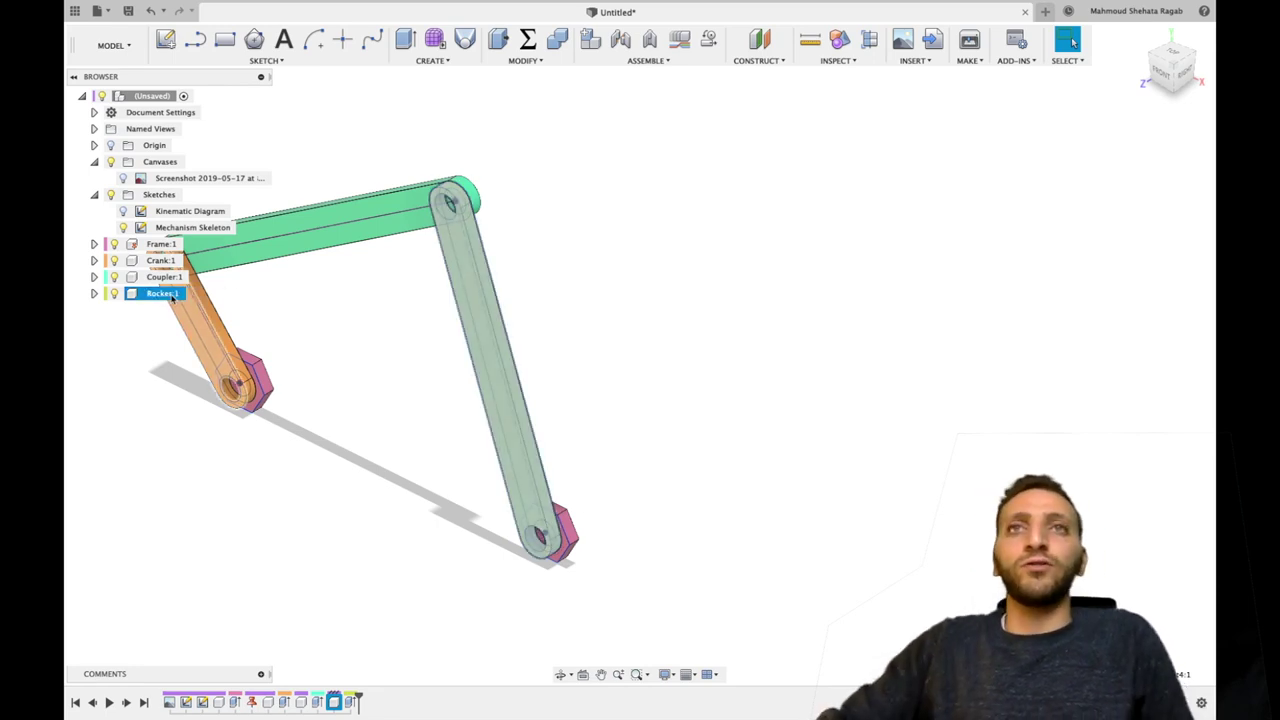
{"action": "key", "text": "Return"}
{"action": "middle_click_drag", "start_coordinate": [518, 323], "coordinate": [503, 322]}
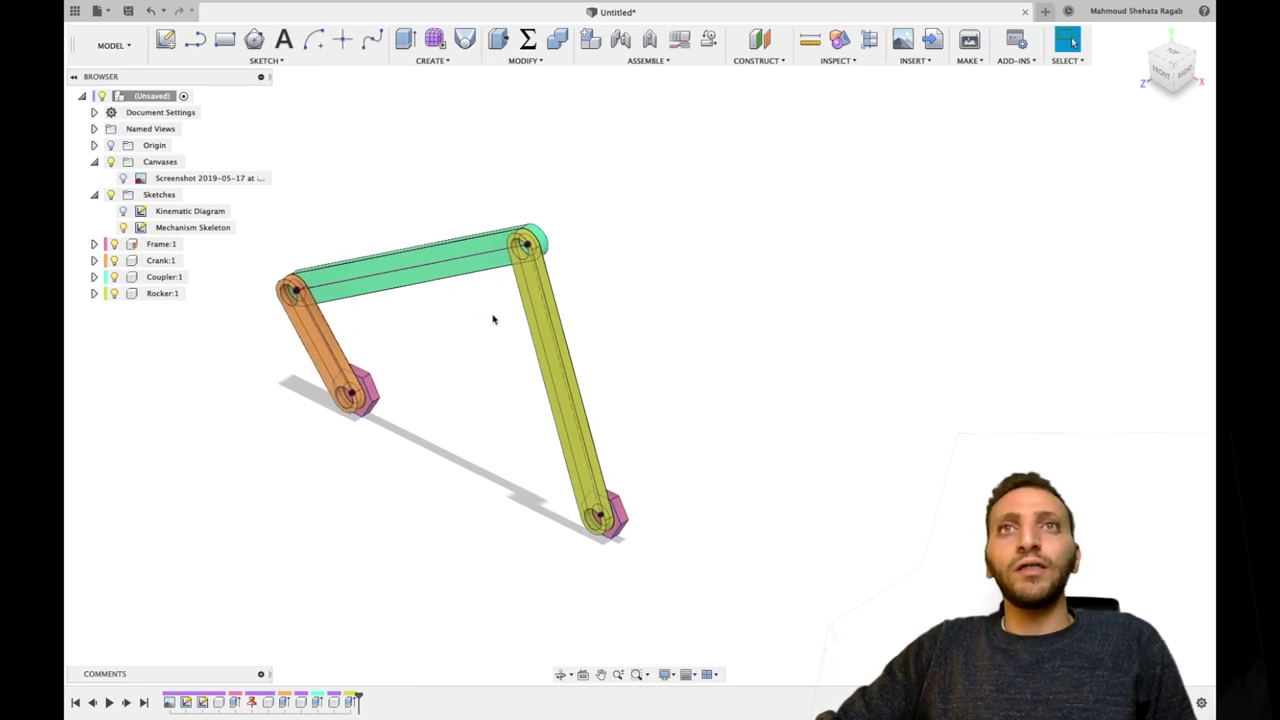
Zoom and pan around the finished linkage, snapping back to the FRONT view.
{"action": "scroll", "coordinate": [493, 320], "scroll_direction": "up", "scroll_amount": 5, "text": "shift"}
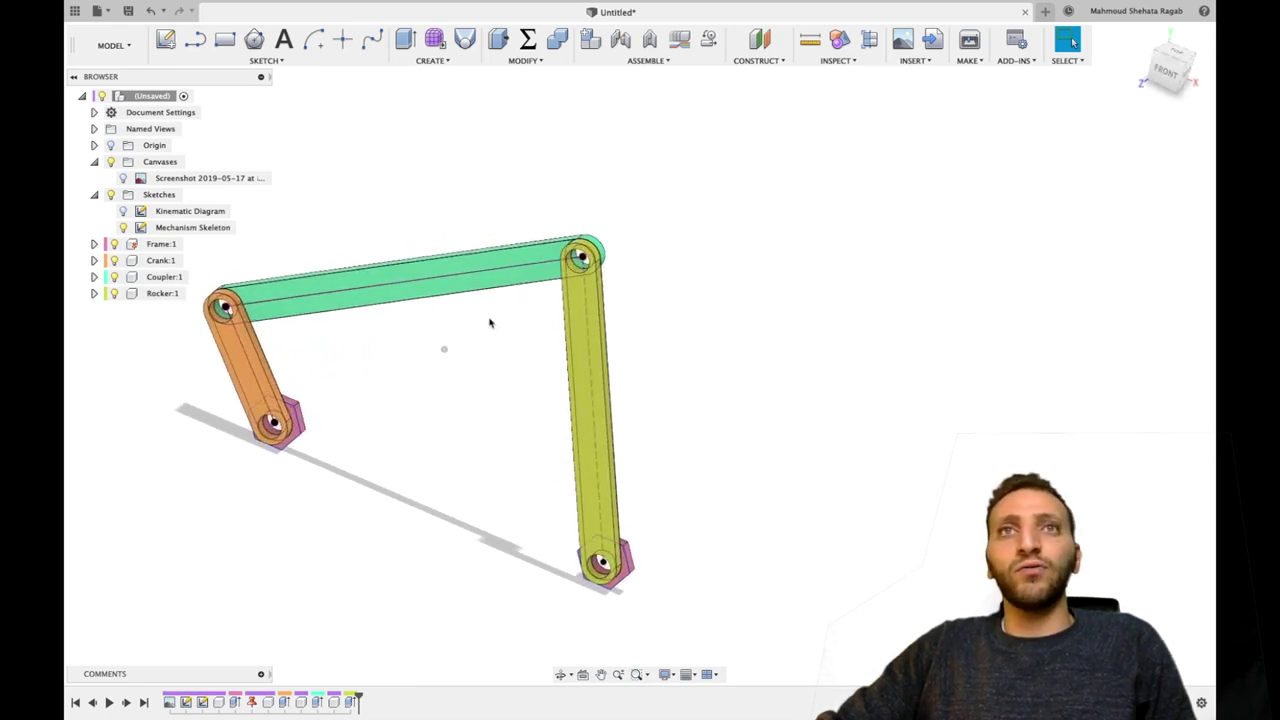
{"action": "scroll", "coordinate": [489, 322], "scroll_direction": "up", "scroll_amount": 5, "text": "shift"}
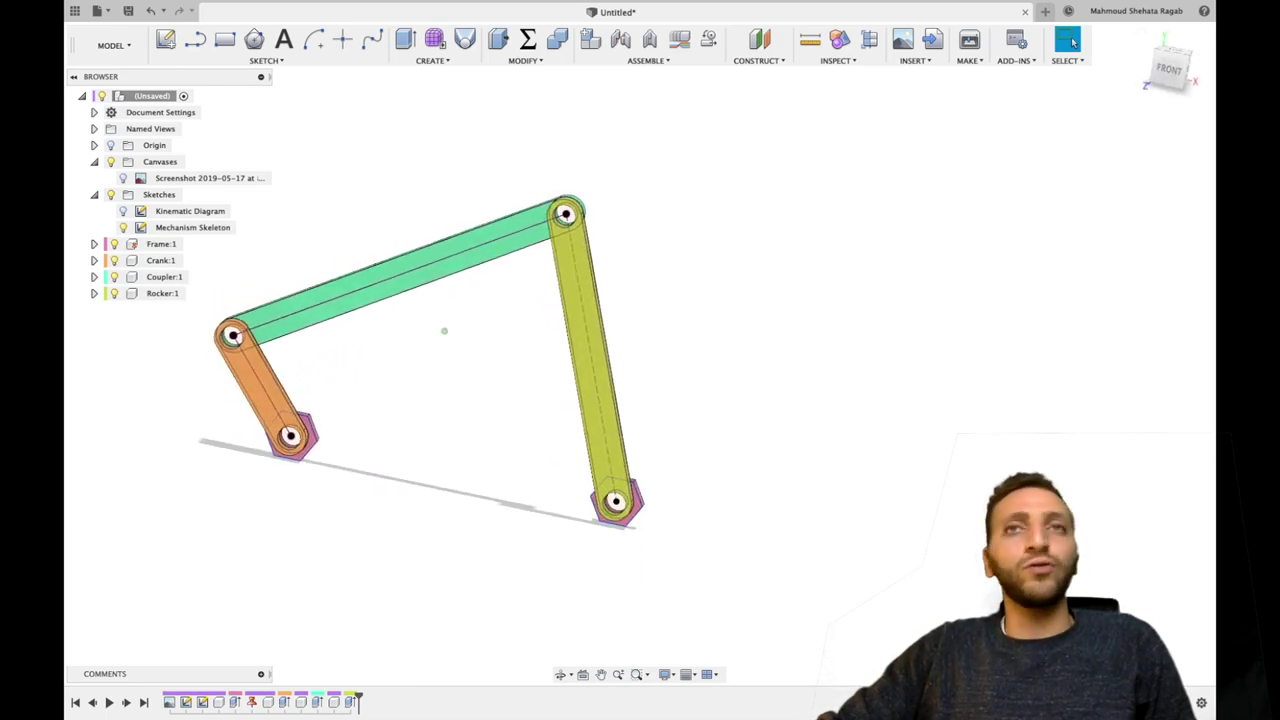
{"action": "left_click", "coordinate": [1170, 70]}
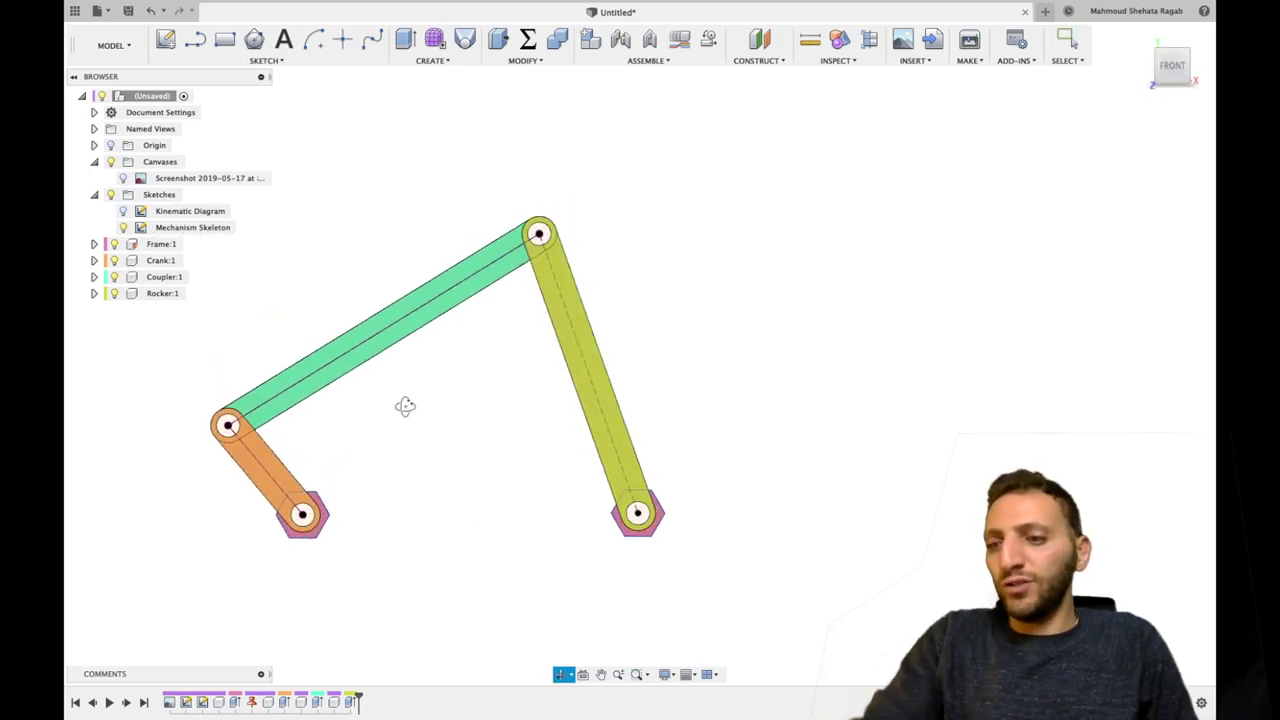
{"action": "scroll", "coordinate": [405, 412], "scroll_direction": "left", "scroll_amount": 5, "text": "shift"}
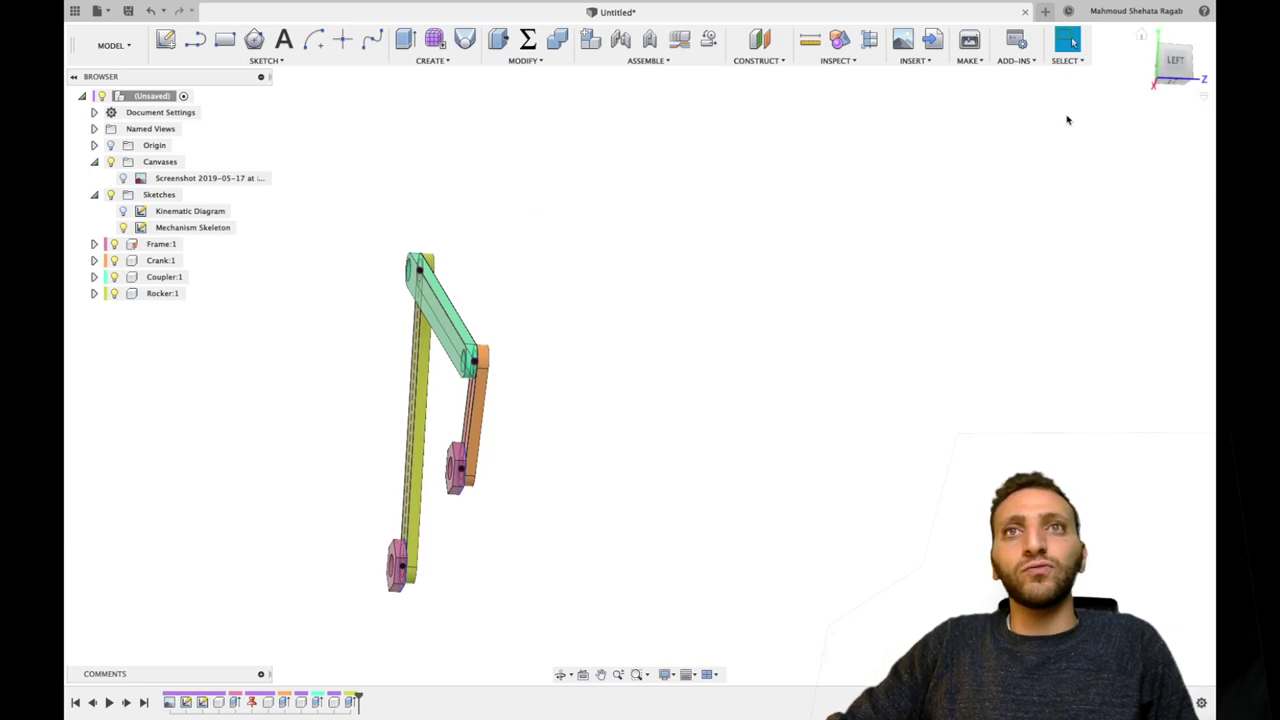
{"action": "scroll", "coordinate": [657, 340], "scroll_direction": "left", "scroll_amount": 5, "text": "shift"}
{"action": "scroll", "coordinate": [637, 345], "scroll_direction": "left", "scroll_amount": 8, "text": "shift"}
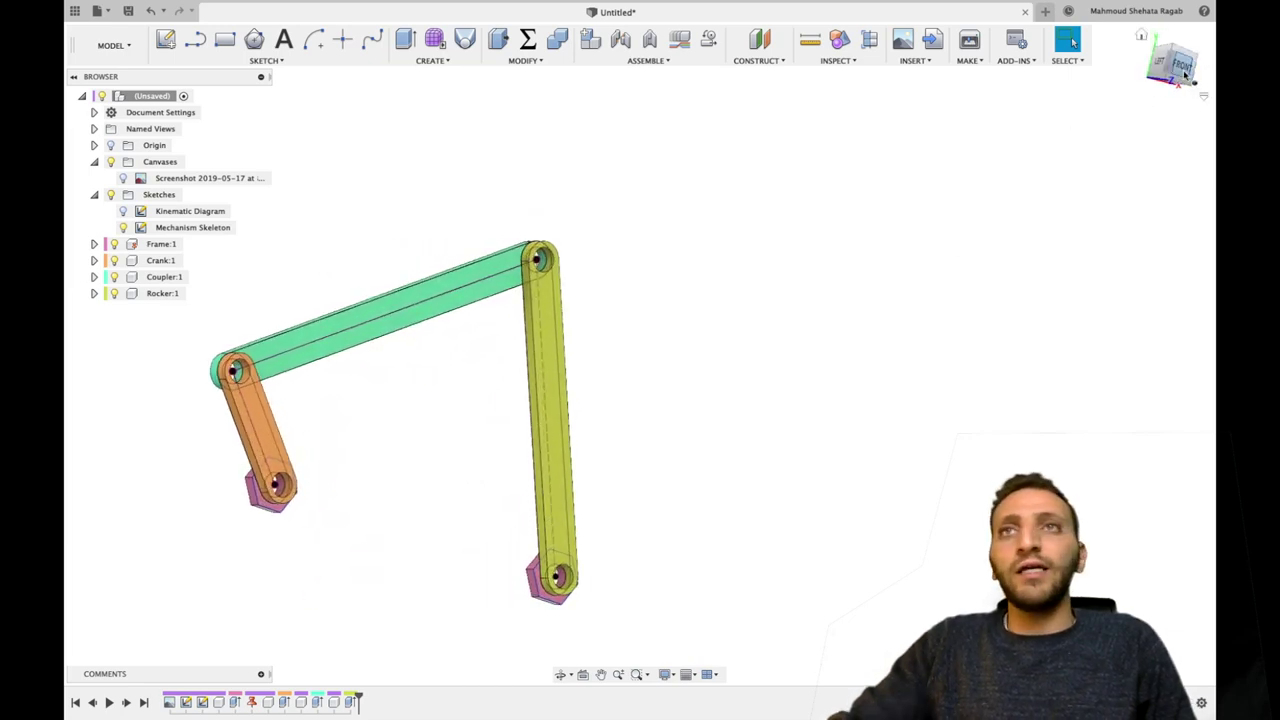
{"action": "left_click", "coordinate": [1185, 74]}
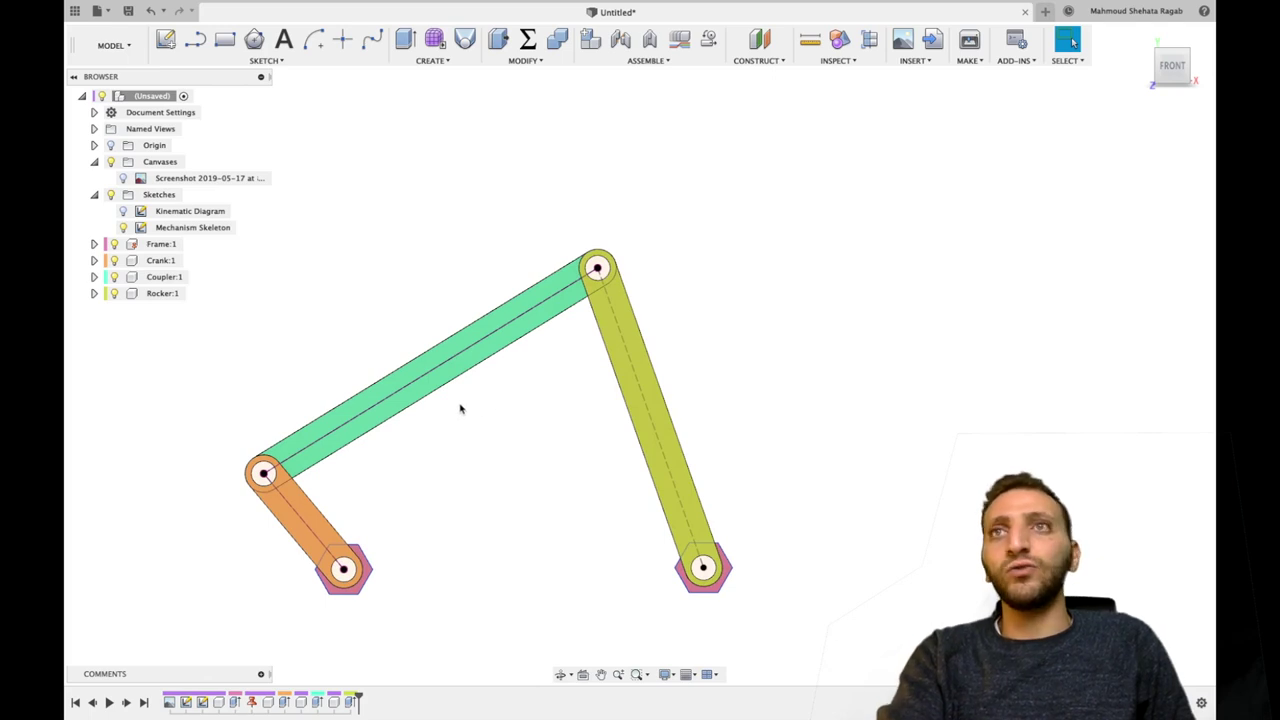
{"action": "middle_click_drag", "start_coordinate": [461, 408], "coordinate": [596, 316]}
Edit the Kinematic Diagram sketch and change the 99.971 crank dimension to 150.
{"action": "right_click", "coordinate": [180, 211]}
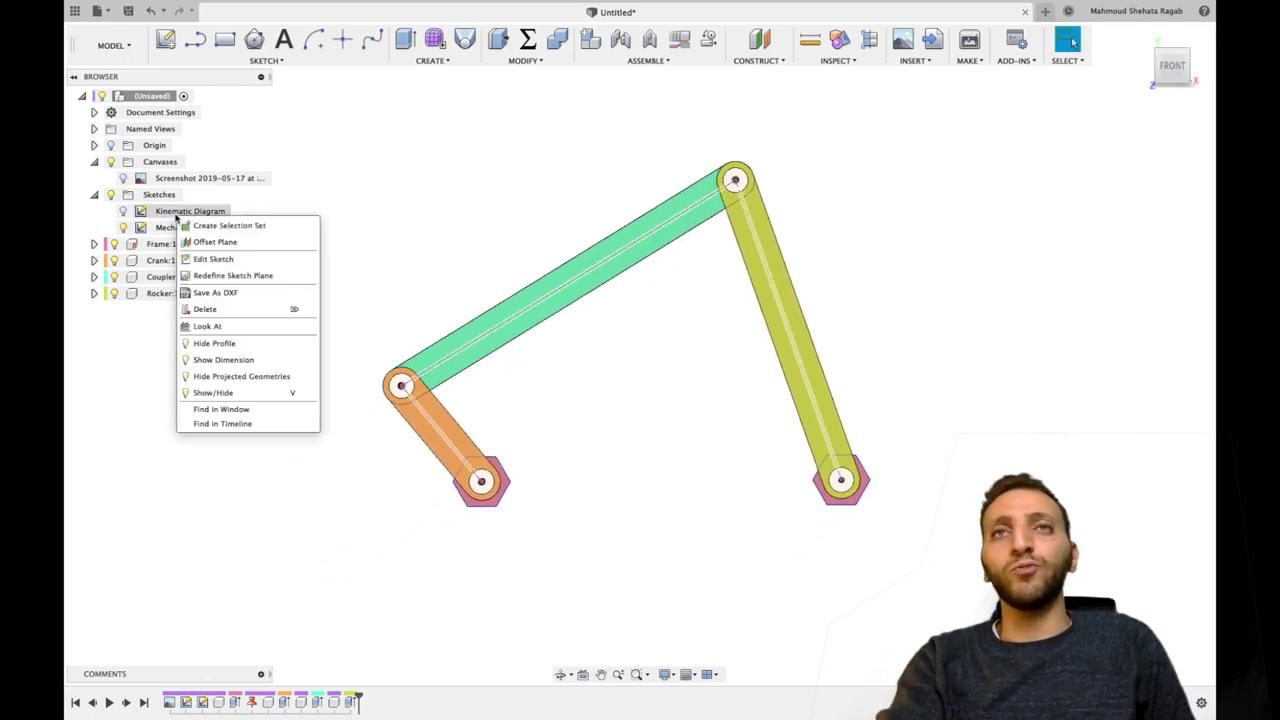
{"action": "left_click", "coordinate": [215, 257]}
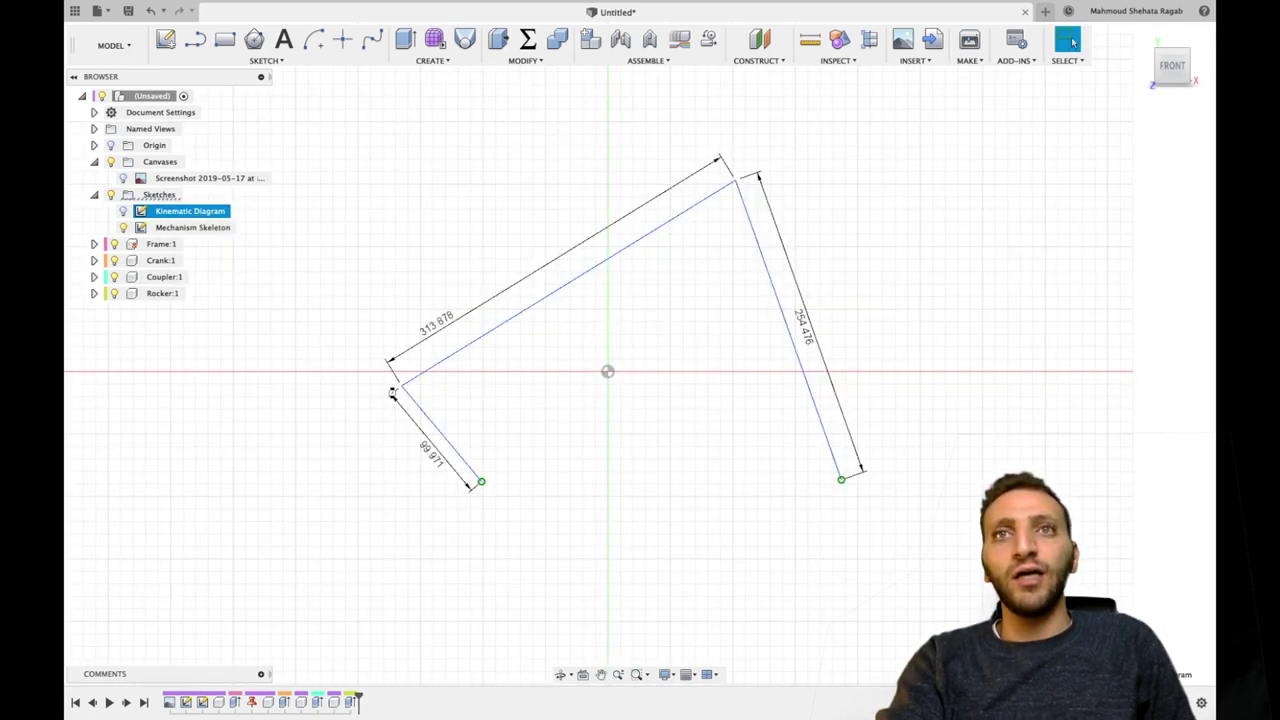
{"action": "double_click", "coordinate": [425, 453]}
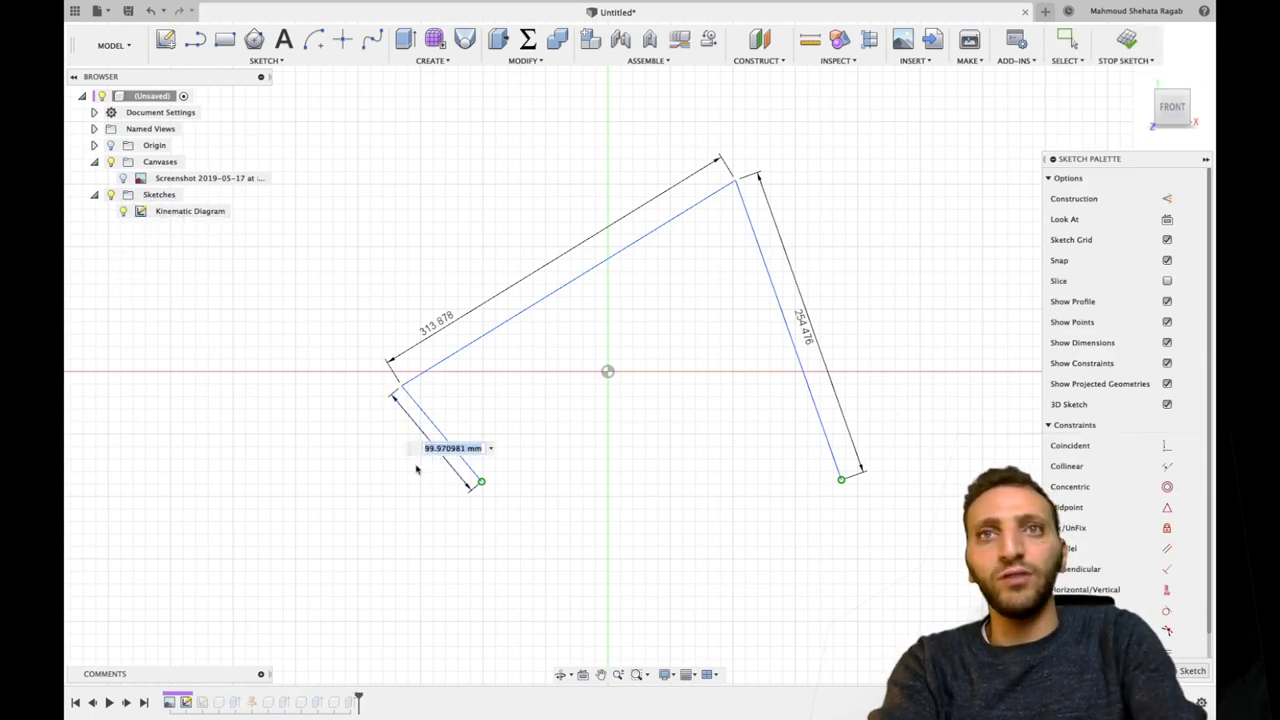
{"action": "key", "text": "Return"}
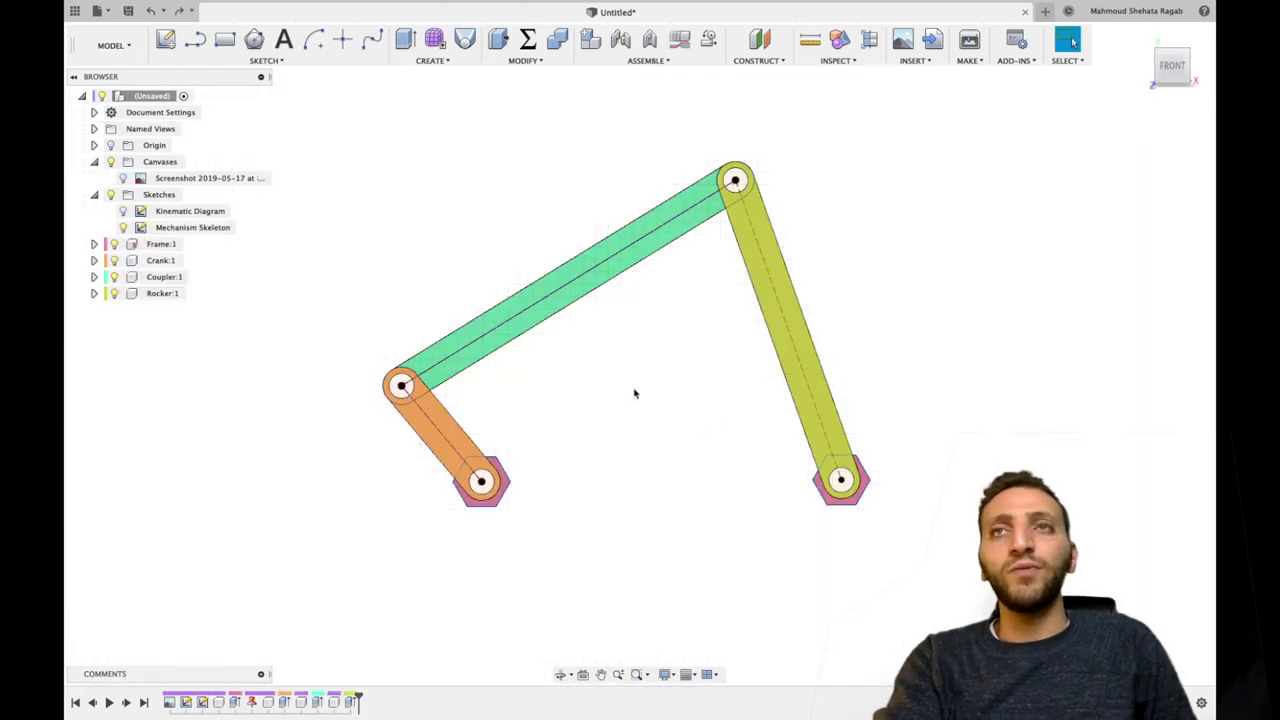
Hide the sketches and add a revolute as-built joint between Frame and Crank at the crank's lower pivot.
{"action": "left_click", "coordinate": [111, 195]}
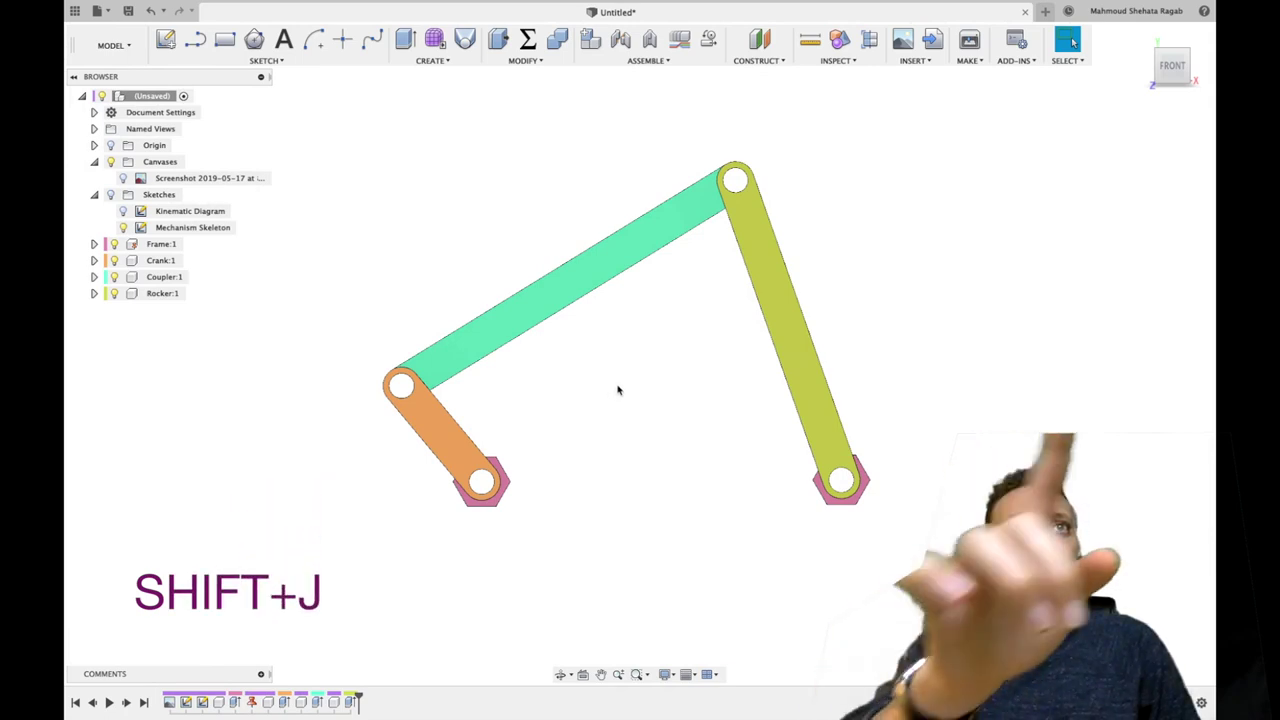
{"action": "key", "text": "shift+j"}
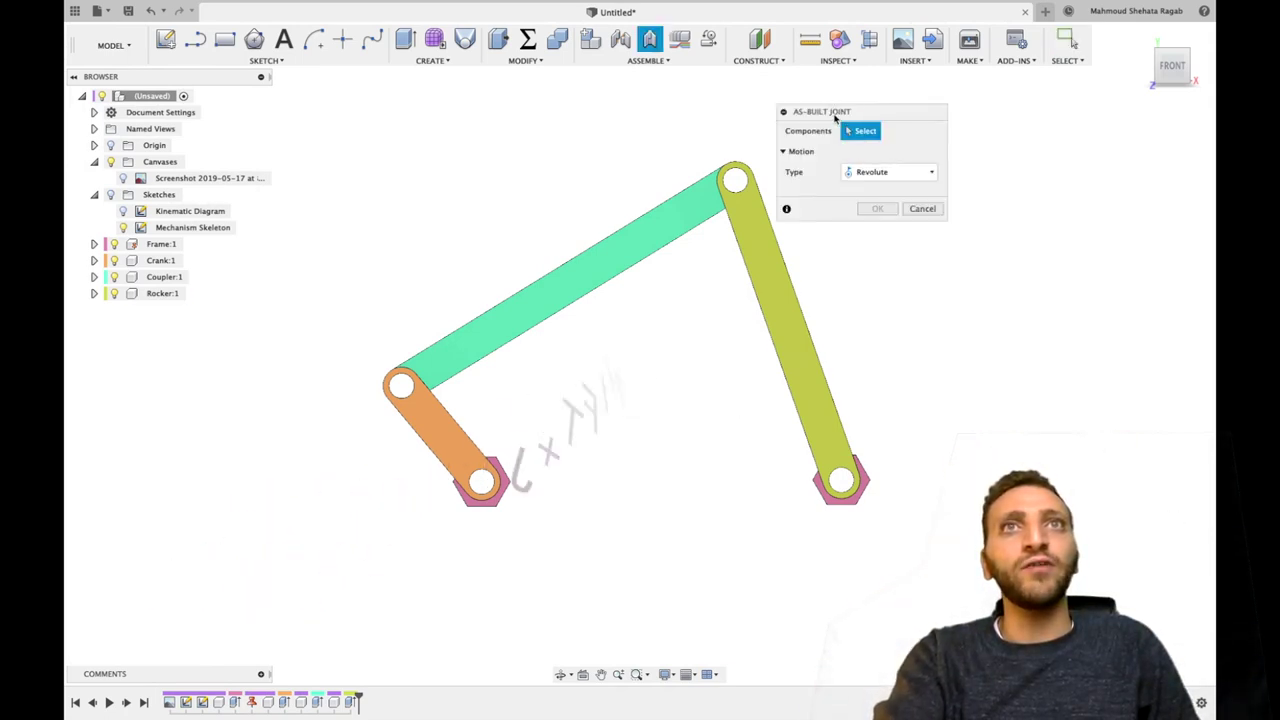
{"action": "key", "text": "Escape"}
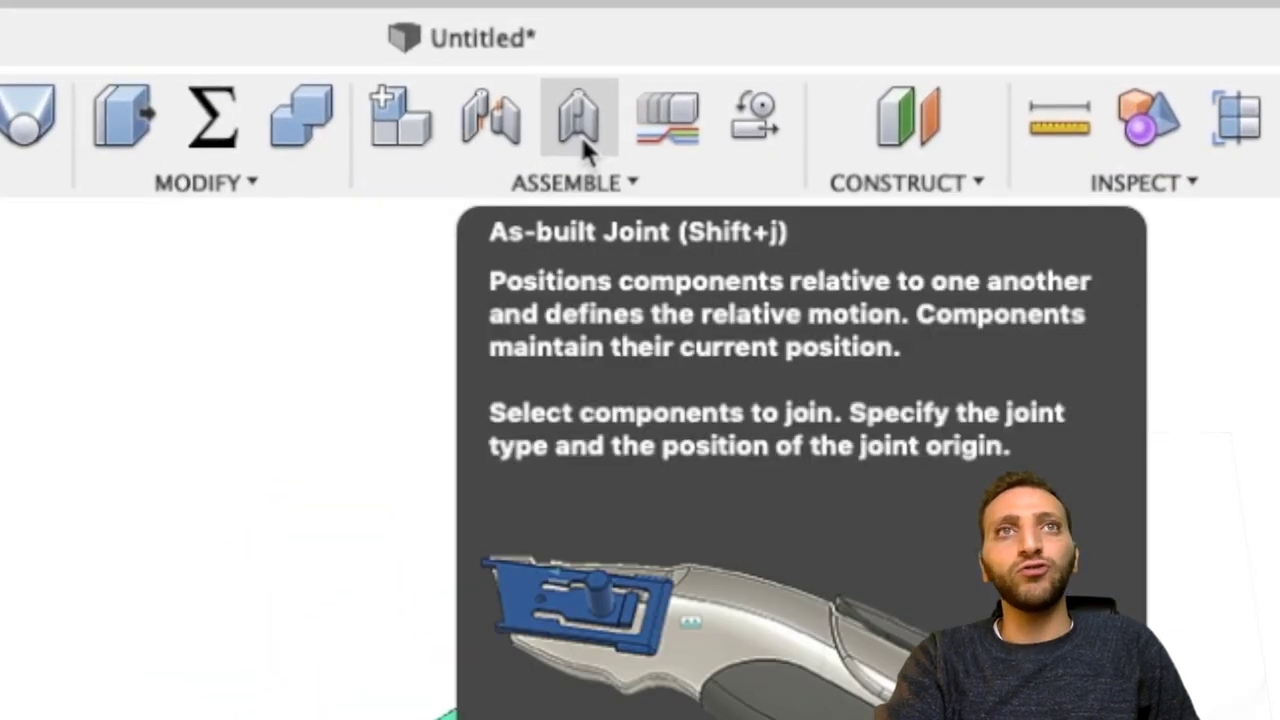
{"action": "left_click", "coordinate": [580, 134]}
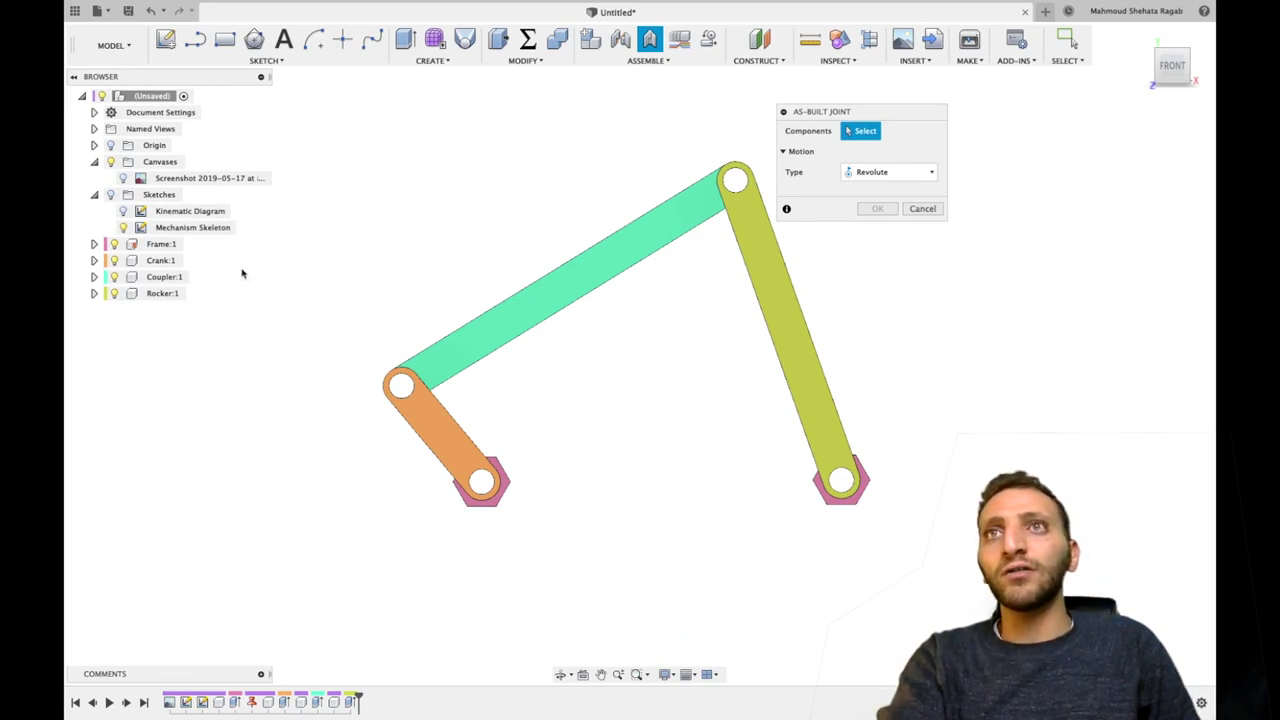
{"action": "left_click", "coordinate": [159, 246]}
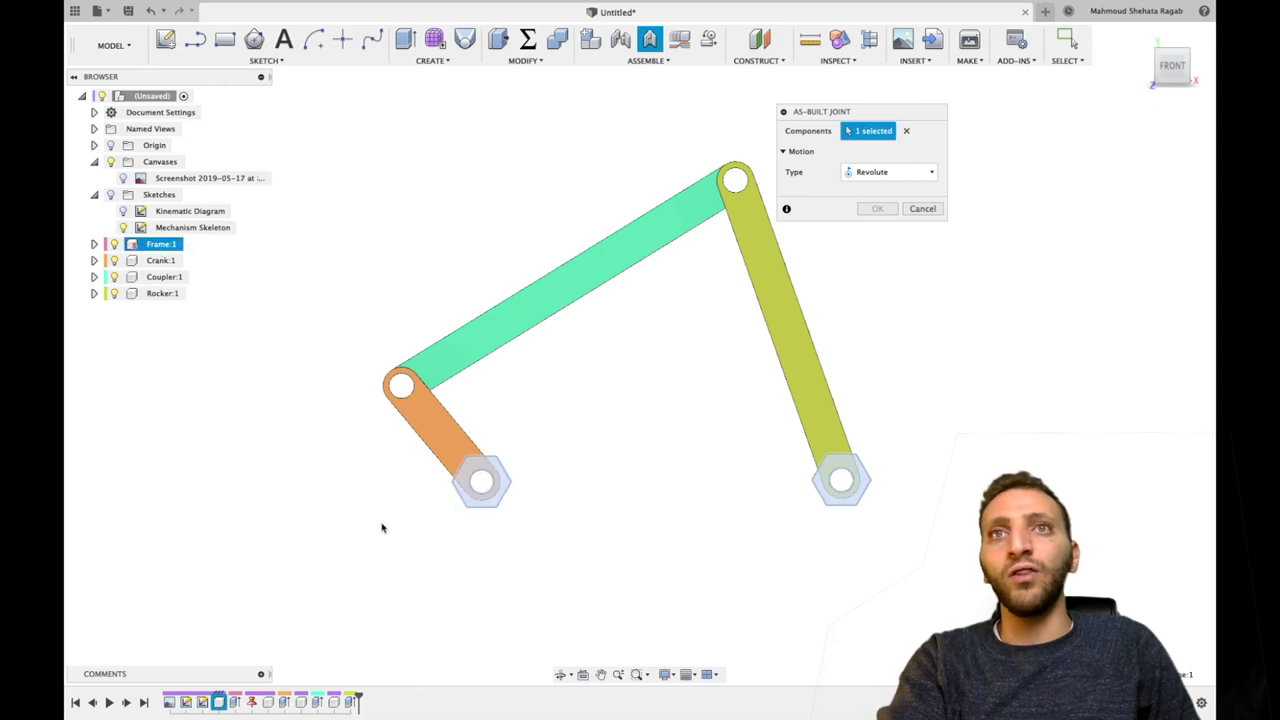
{"action": "left_click", "coordinate": [480, 425]}
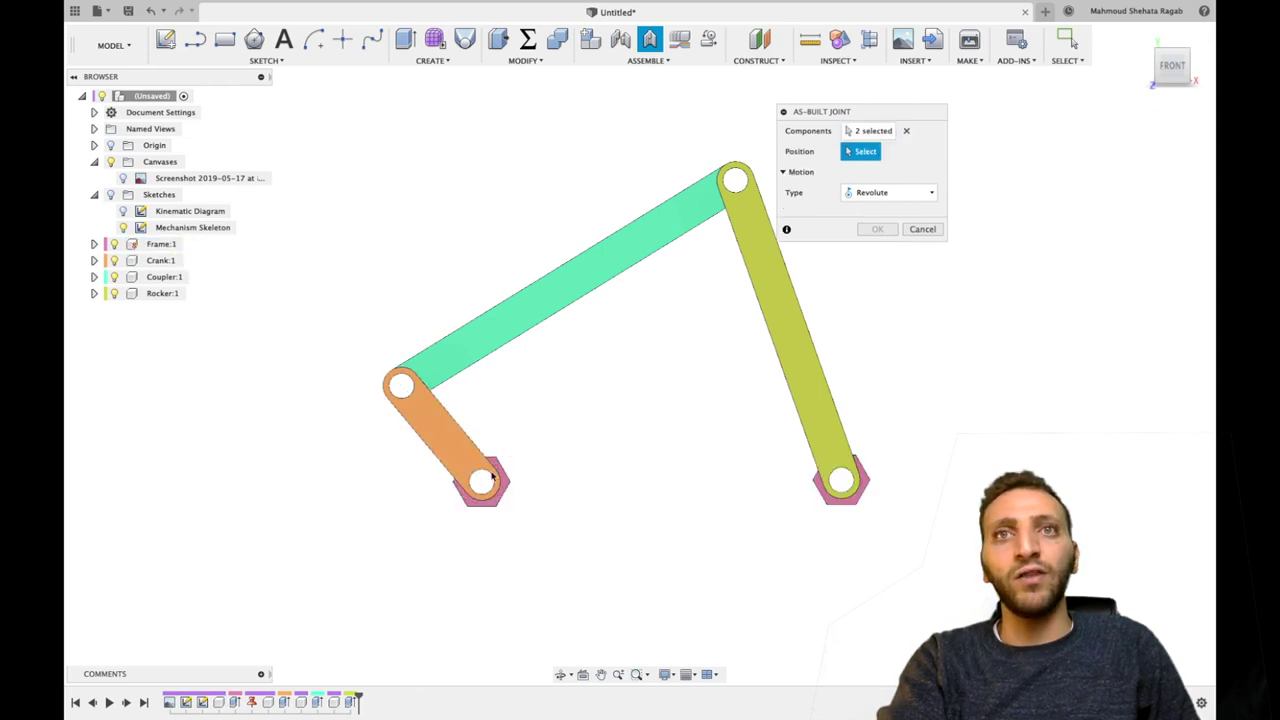
{"action": "left_click", "coordinate": [481, 481]}
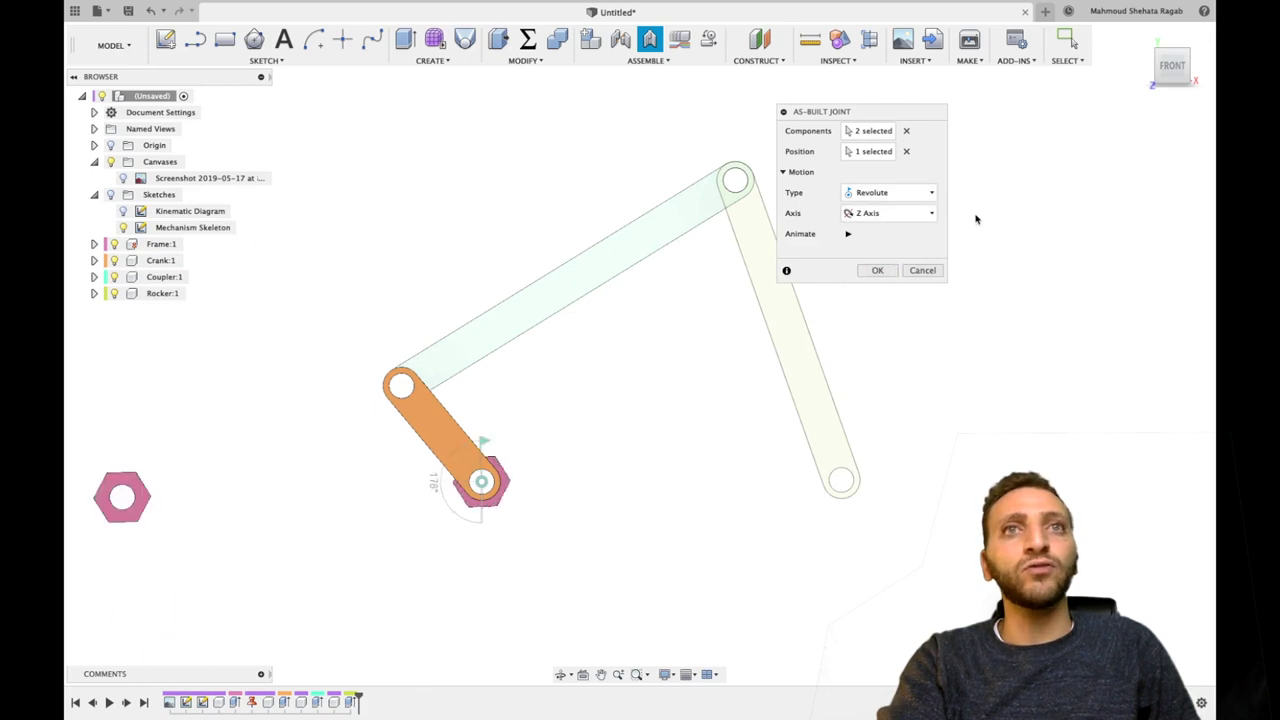
{"action": "left_click", "coordinate": [877, 270]}
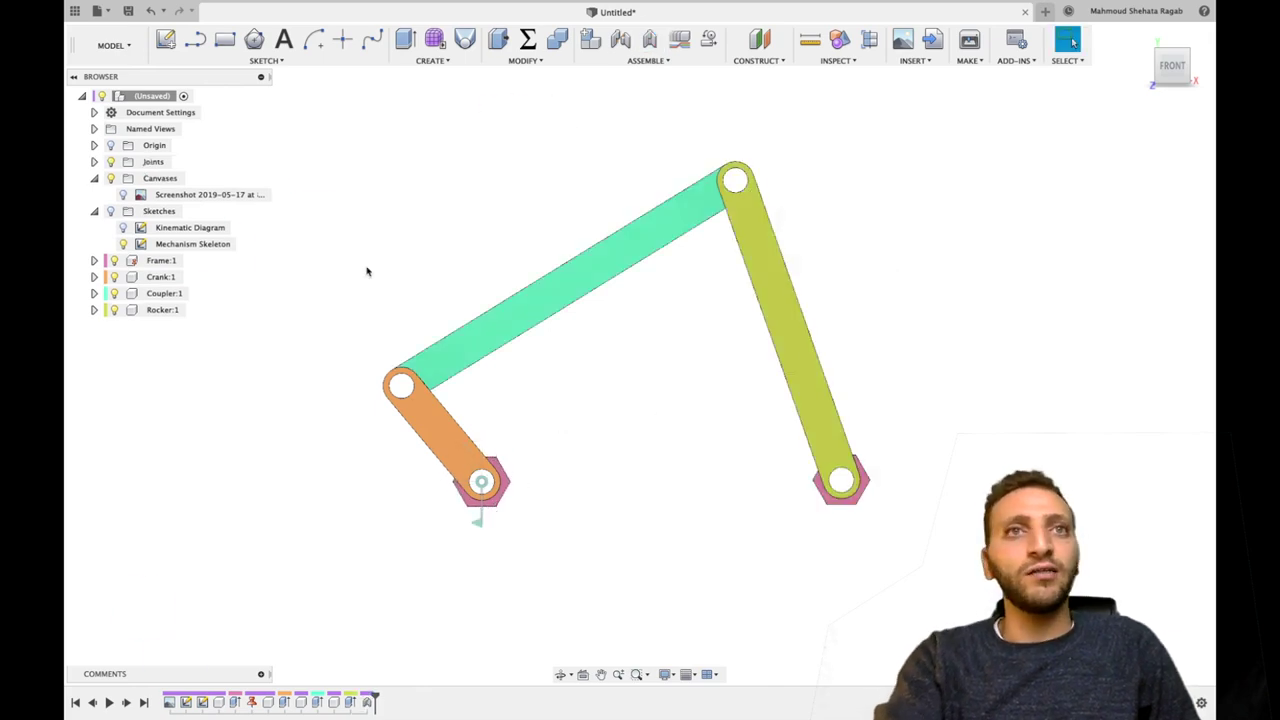
Add a revolute as-built joint between Frame and Rocker at the rocker's lower pivot.
{"action": "key", "text": "shift+j"}
{"action": "left_click", "coordinate": [864, 487]}
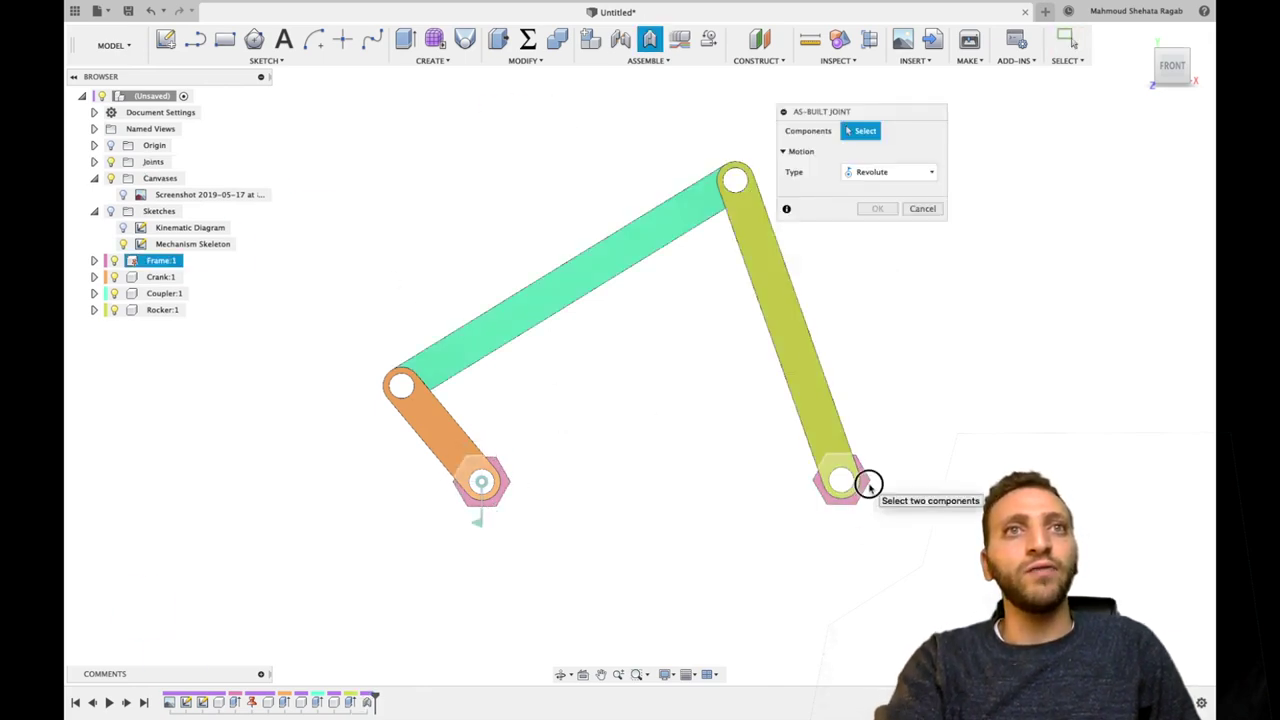
{"action": "left_click", "coordinate": [826, 390]}
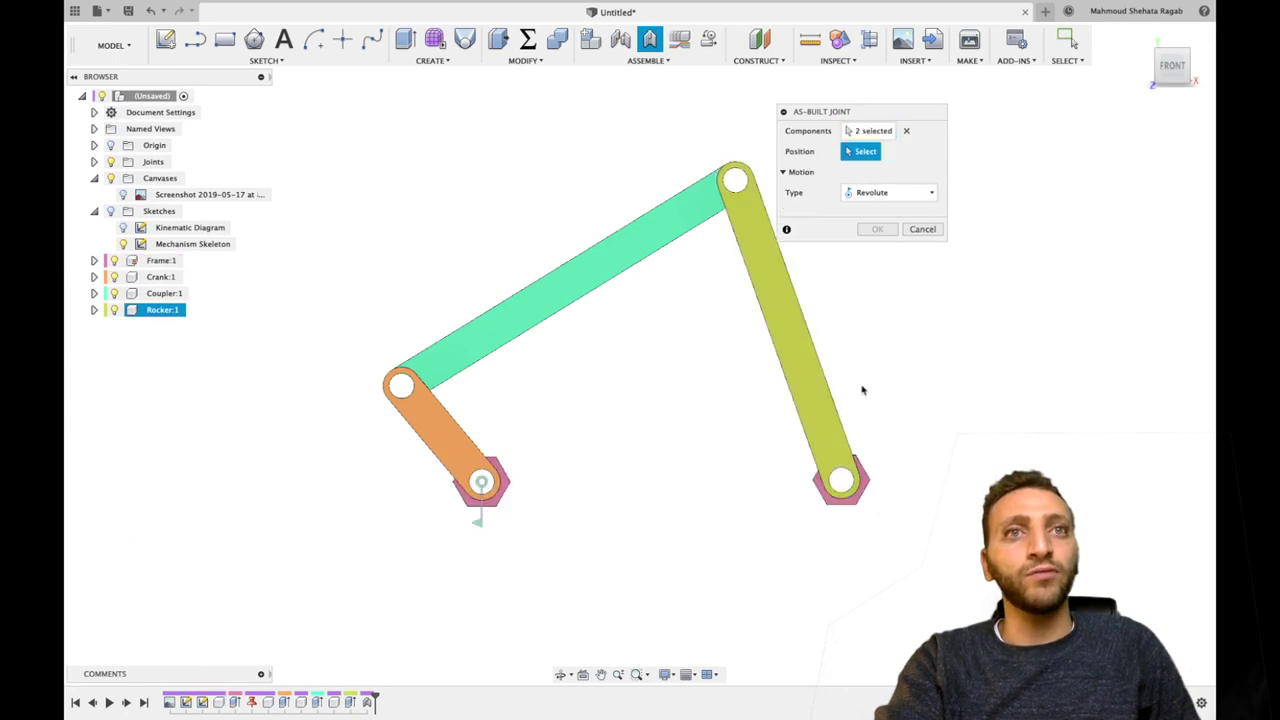
{"action": "left_click", "coordinate": [841, 480]}
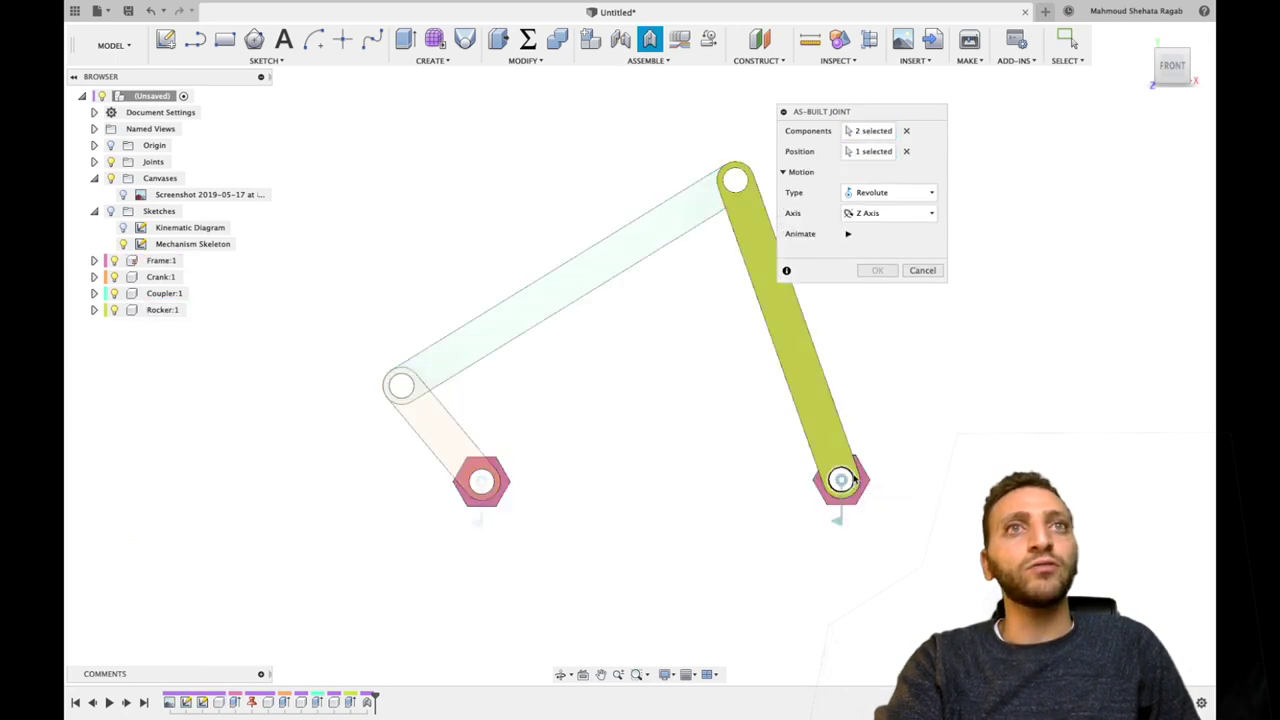
{"action": "left_click", "coordinate": [878, 270]}
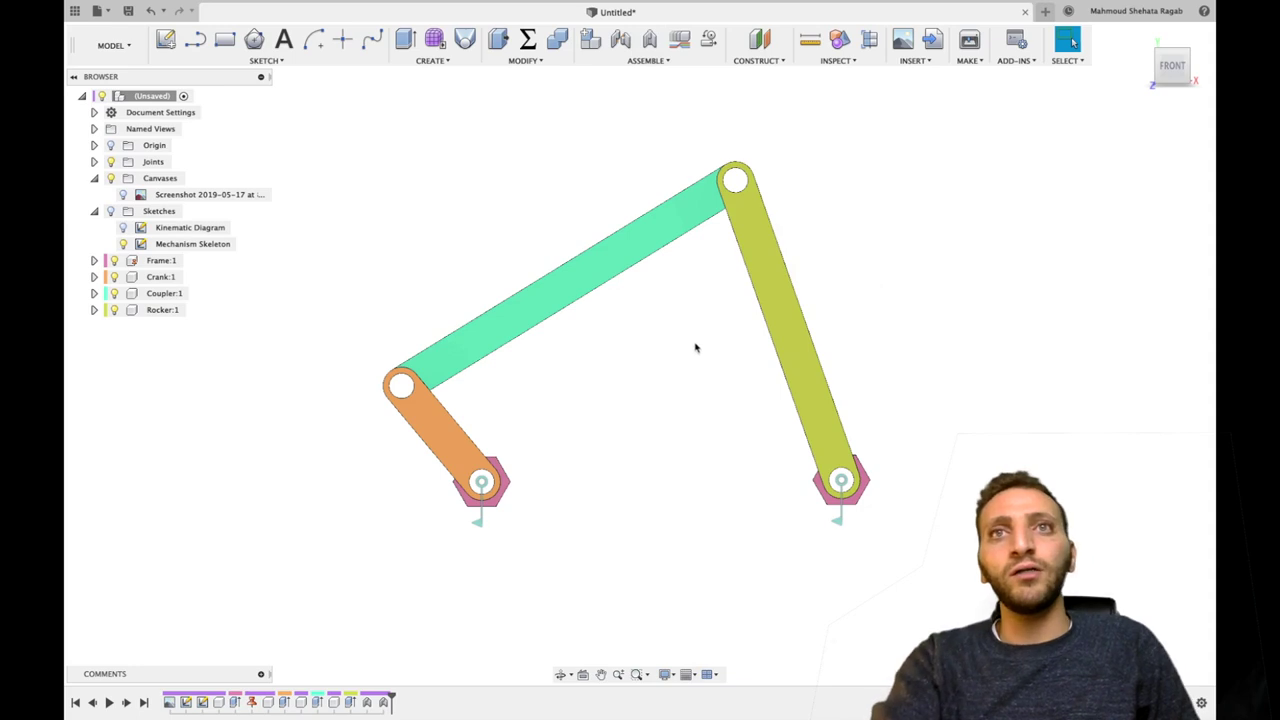
Join the Coupler to the Crank with a revolute as-built joint at their shared pivot.
{"action": "key", "text": "shift+j"}
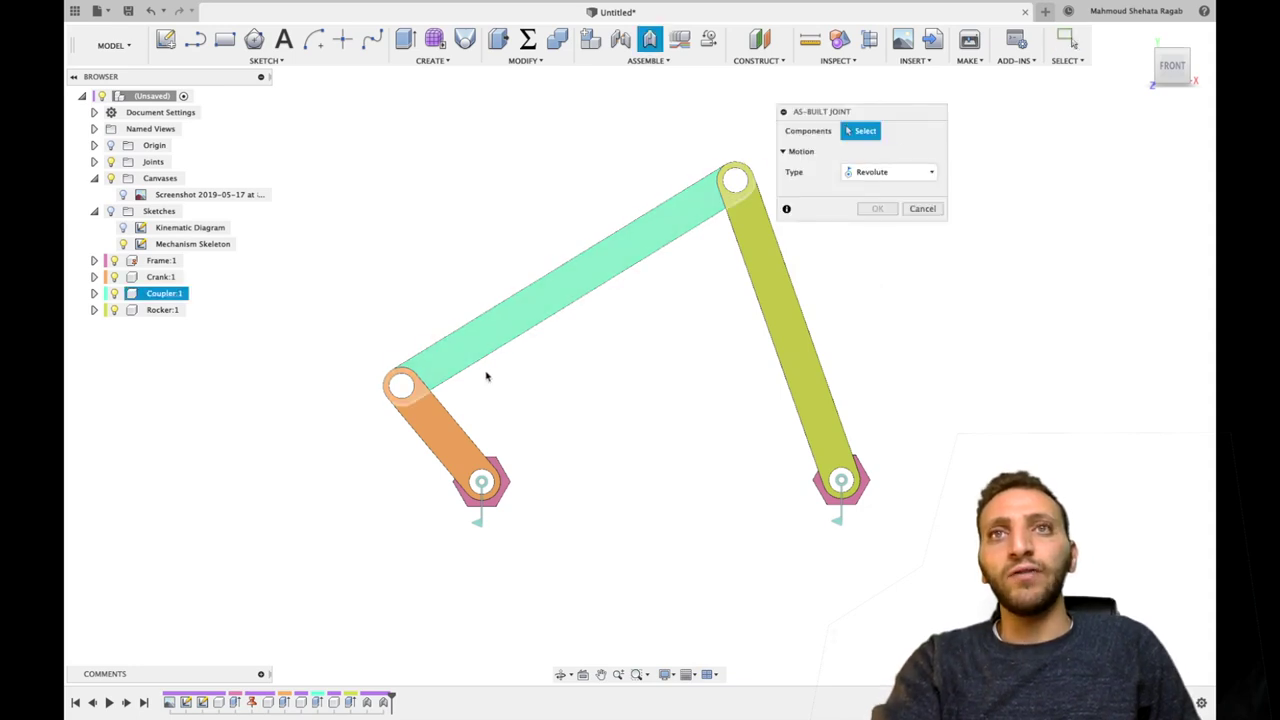
{"action": "left_click", "coordinate": [487, 376]}
{"action": "left_click", "coordinate": [458, 428]}
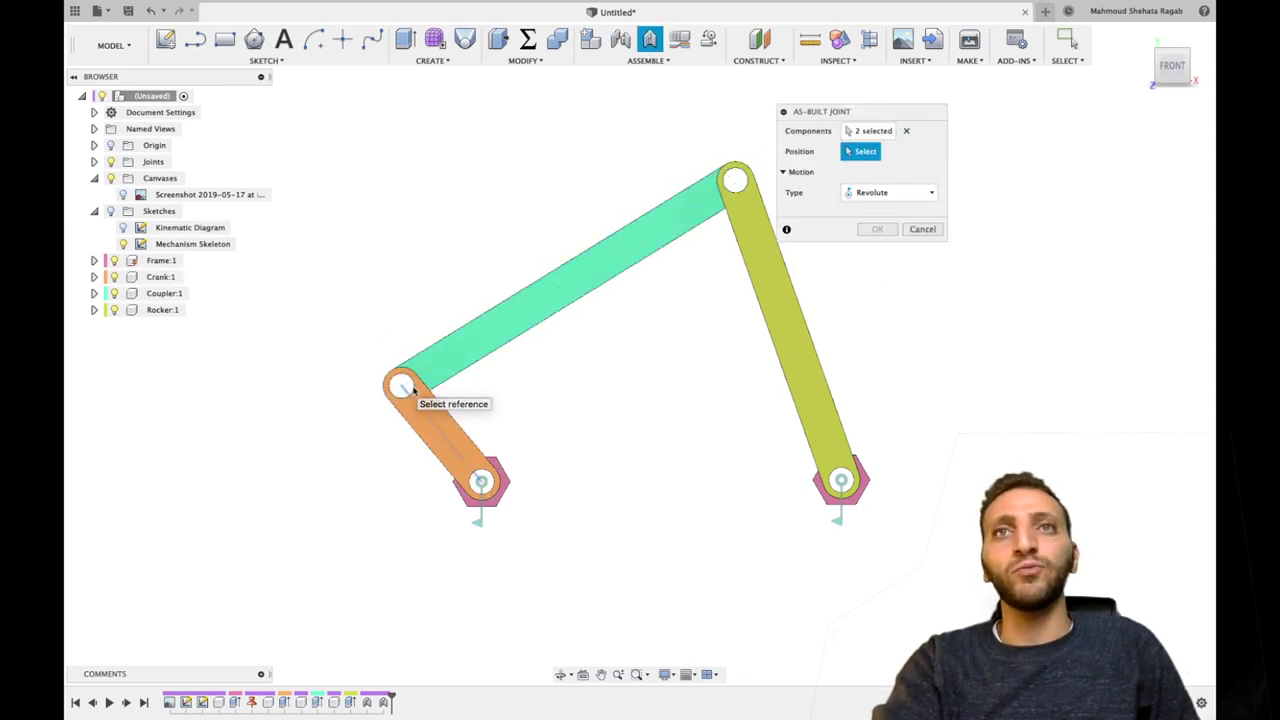
{"action": "left_click", "coordinate": [403, 386]}
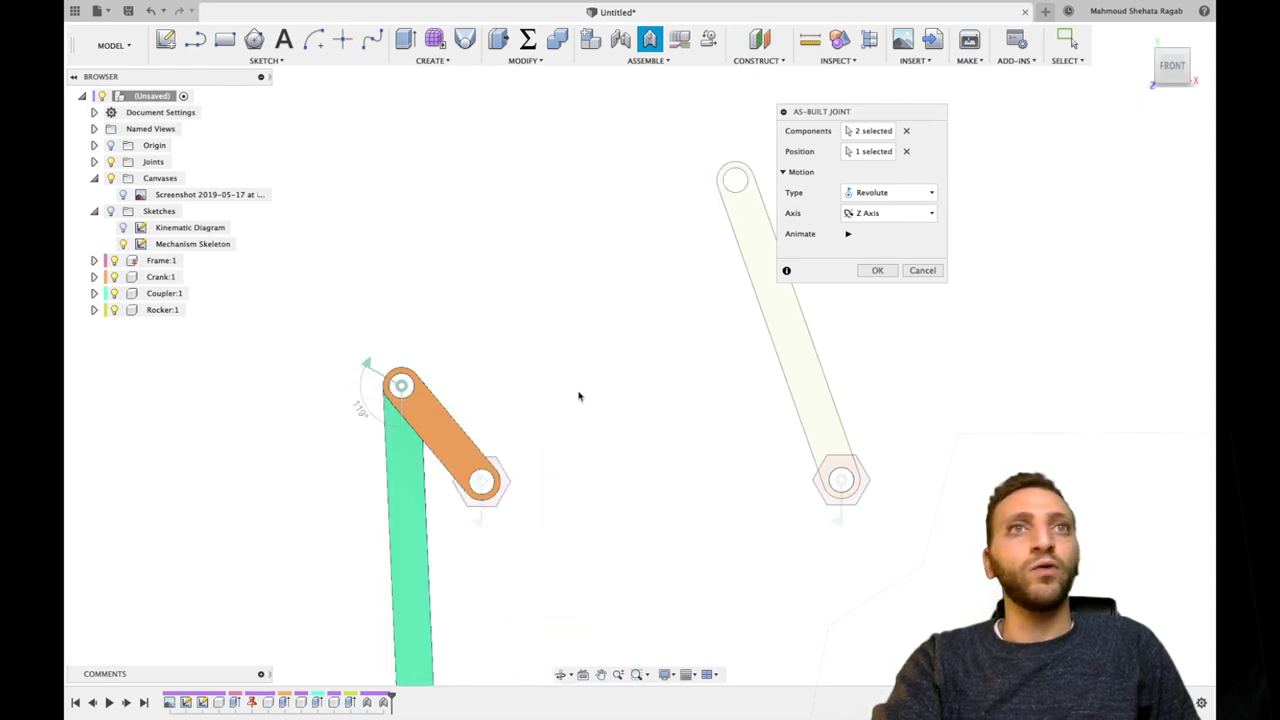
{"action": "key", "text": "Return"}
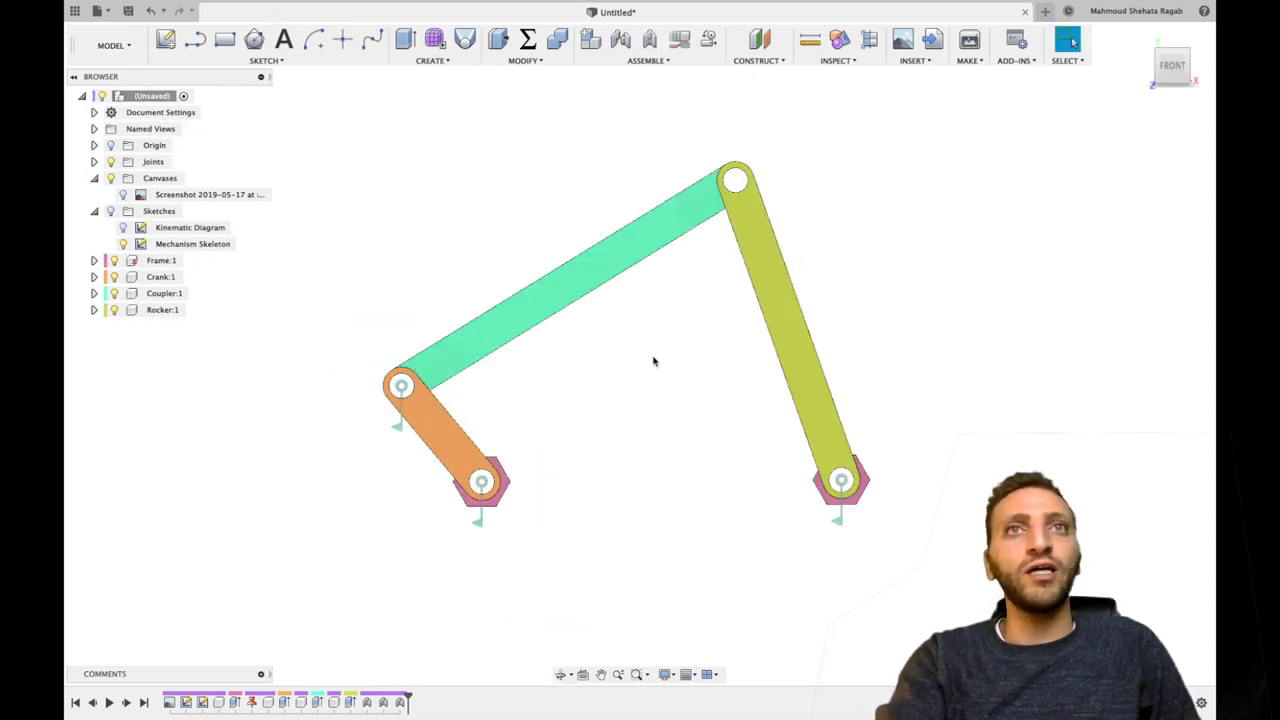
Join the Coupler to the Rocker with a revolute as-built joint at the upper pivot.
{"action": "key", "text": "shift+j"}
{"action": "left_click", "coordinate": [679, 238]}
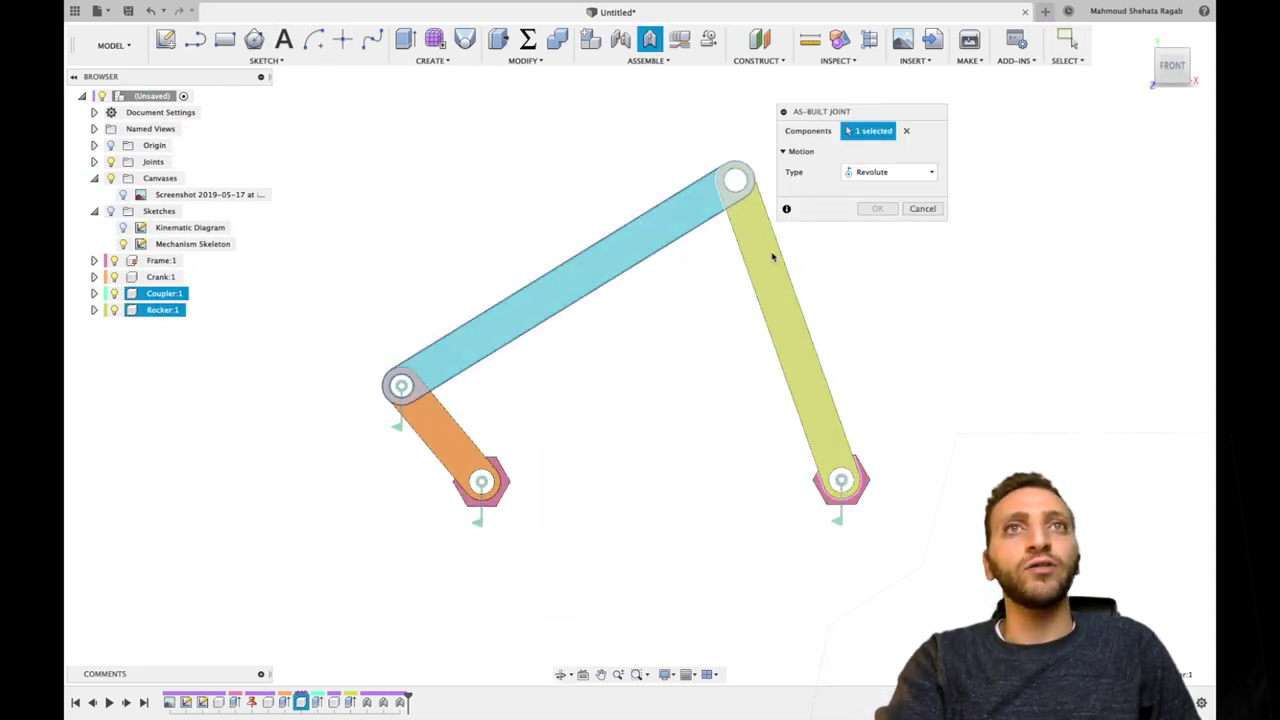
{"action": "left_click", "coordinate": [773, 252]}
{"action": "left_click", "coordinate": [735, 180]}
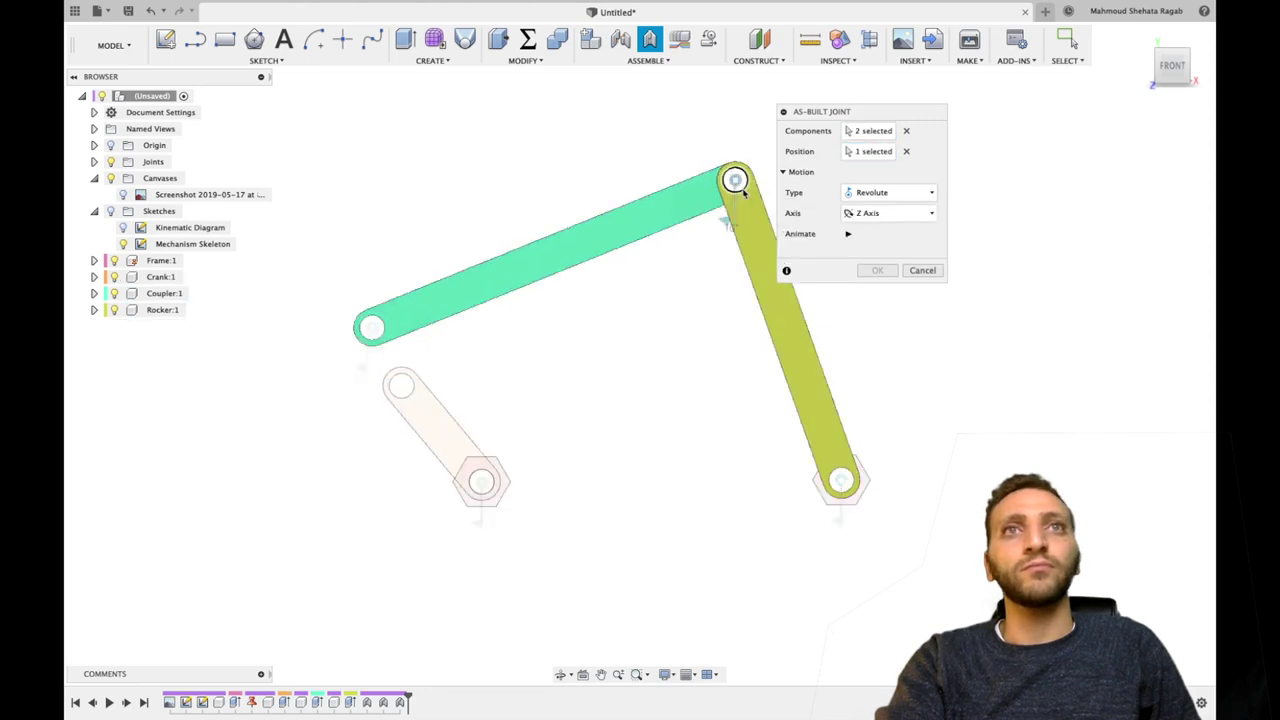
{"action": "key", "text": "Return"}
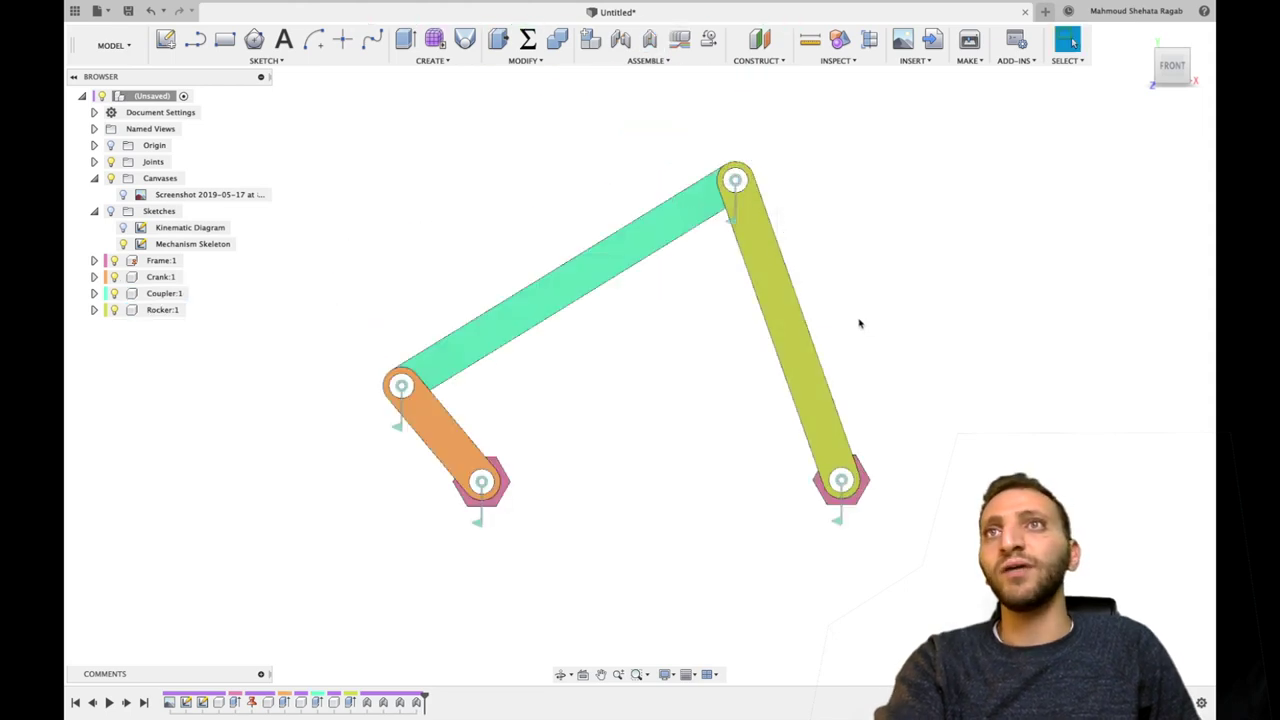
Drag the crank to test the linkage's motion, then reset it to the original pose.
{"action": "left_click", "coordinate": [110, 161]}
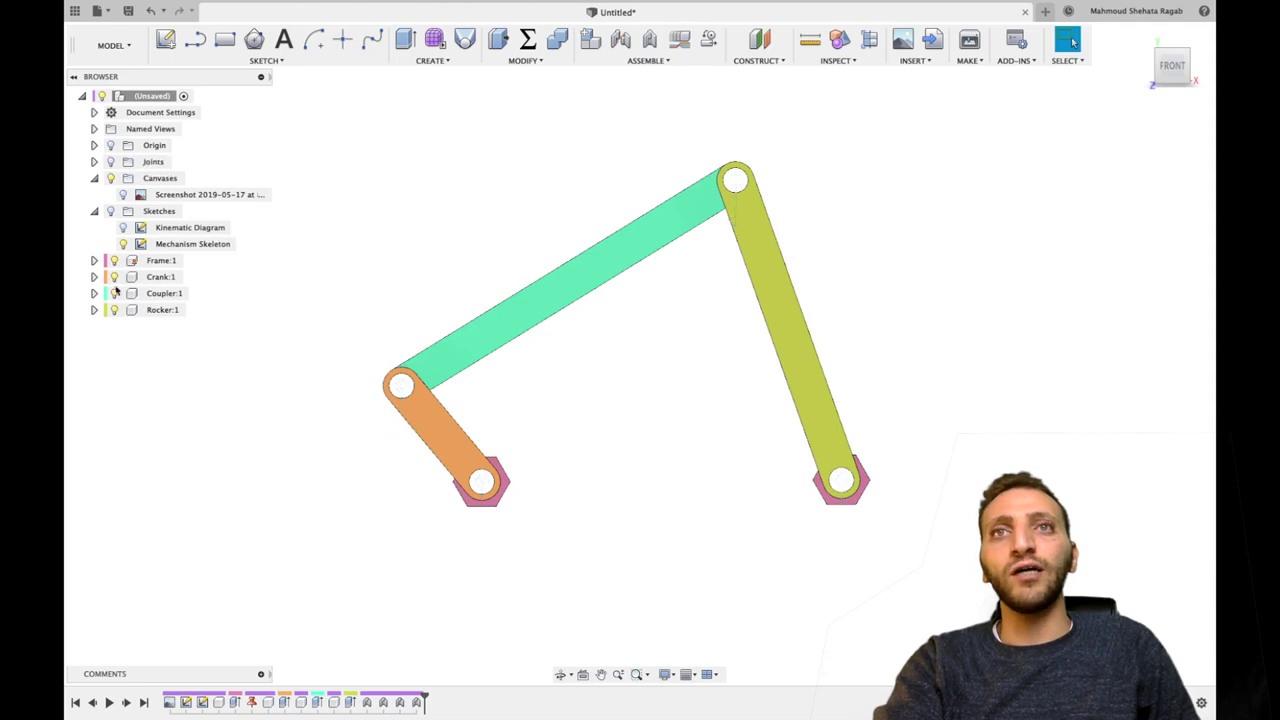
{"action": "mouse_move", "coordinate": [413, 396]}
{"action": "left_mouse_down"}
{"action": "mouse_move", "coordinate": [415, 531]}
{"action": "mouse_move", "coordinate": [451, 560]}
{"action": "mouse_move", "coordinate": [591, 434]}
{"action": "mouse_move", "coordinate": [526, 343]}
{"action": "mouse_move", "coordinate": [405, 413]}
{"action": "left_mouse_up"}
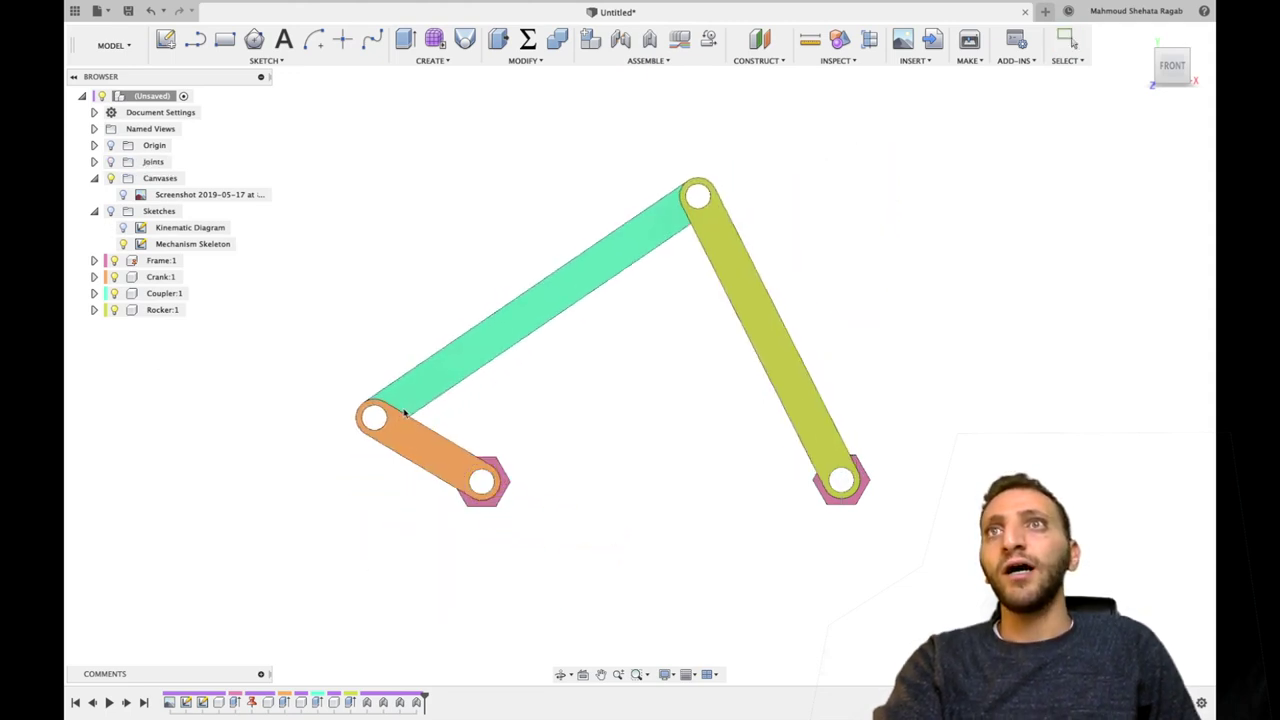
{"action": "left_click", "coordinate": [200, 187]}
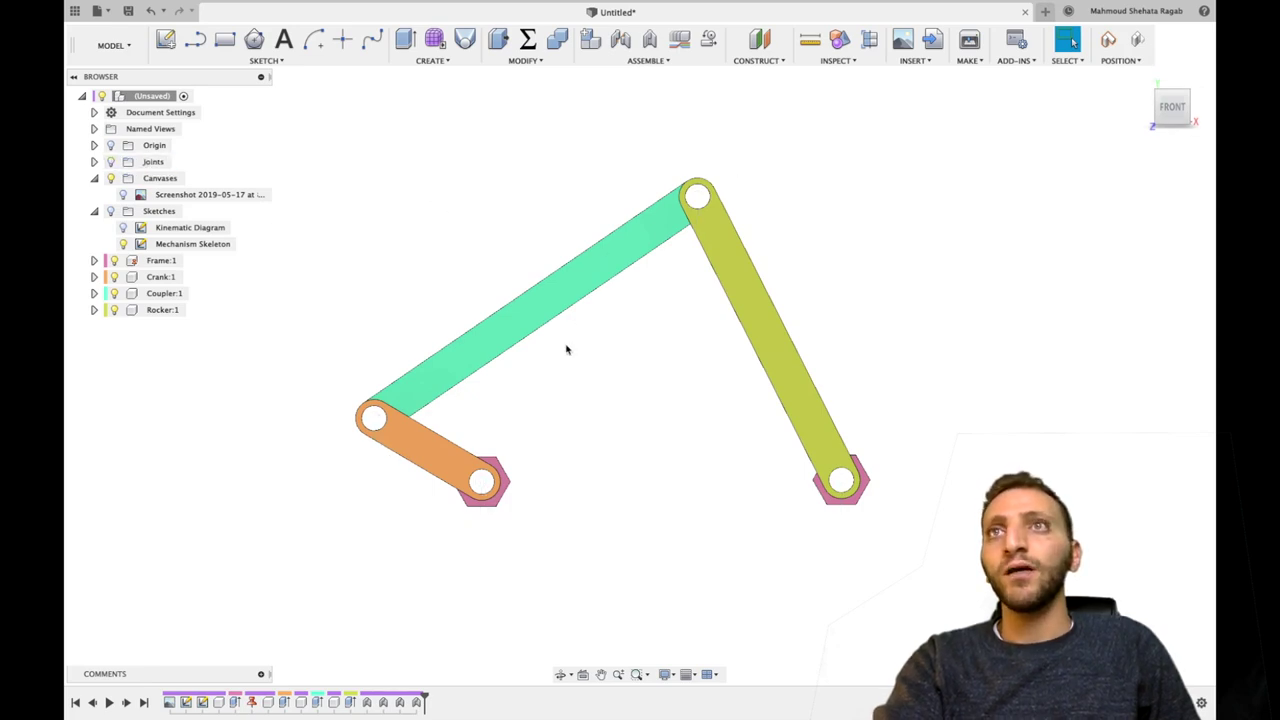
{"action": "left_click", "coordinate": [112, 177]}
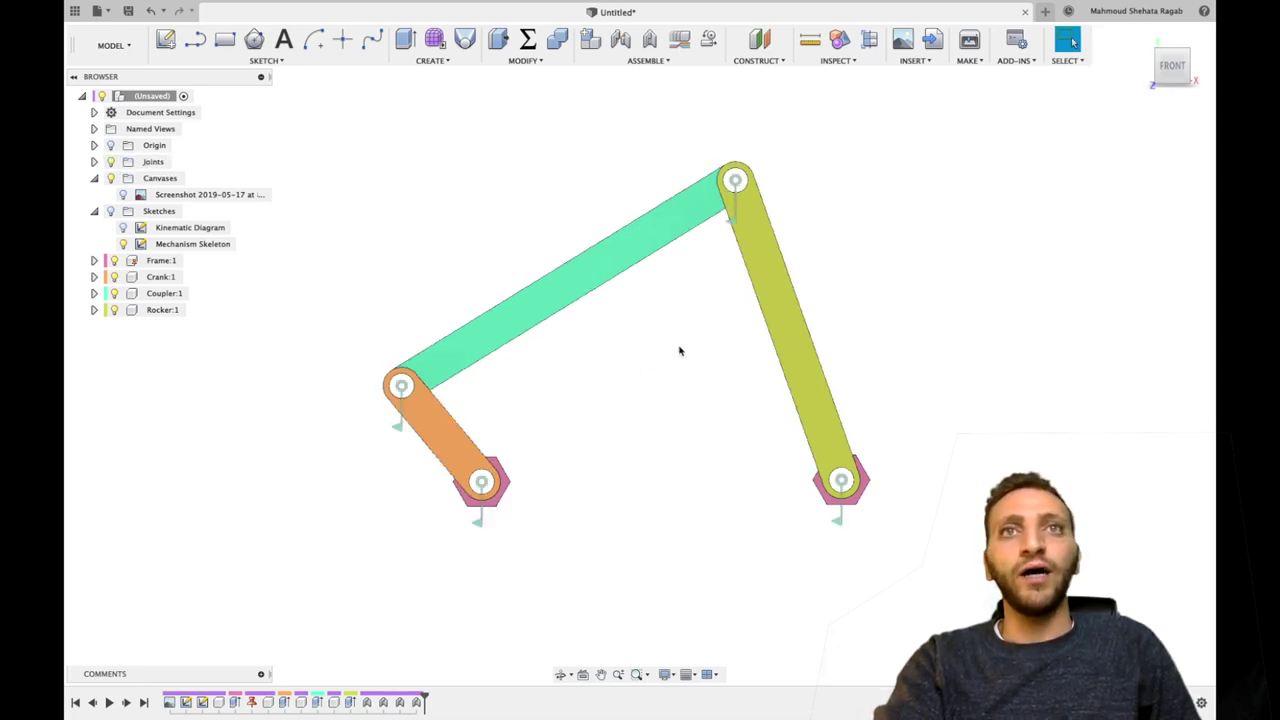
Animate the model from the crank joint in a perspective view, then stop it.
{"action": "middle_click_drag", "start_coordinate": [649, 349], "coordinate": [605, 366], "text": "shift"}
{"action": "right_click", "coordinate": [479, 505]}
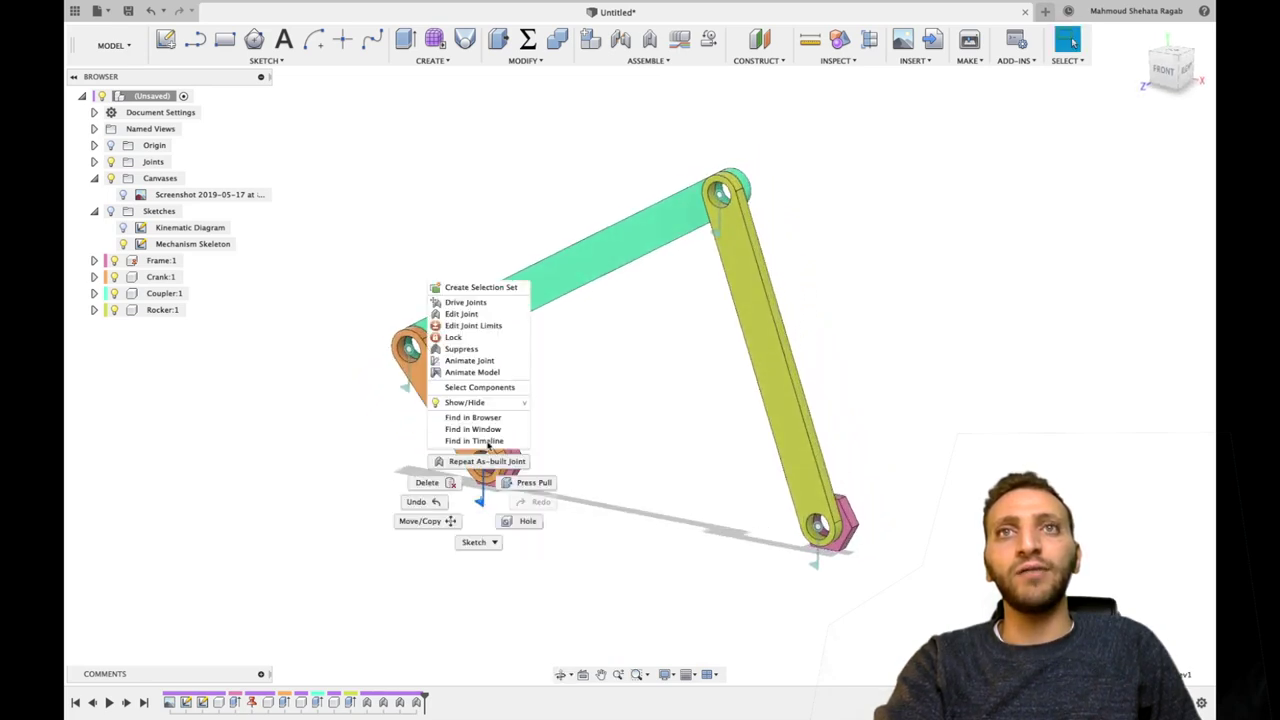
{"action": "left_click", "coordinate": [472, 372]}
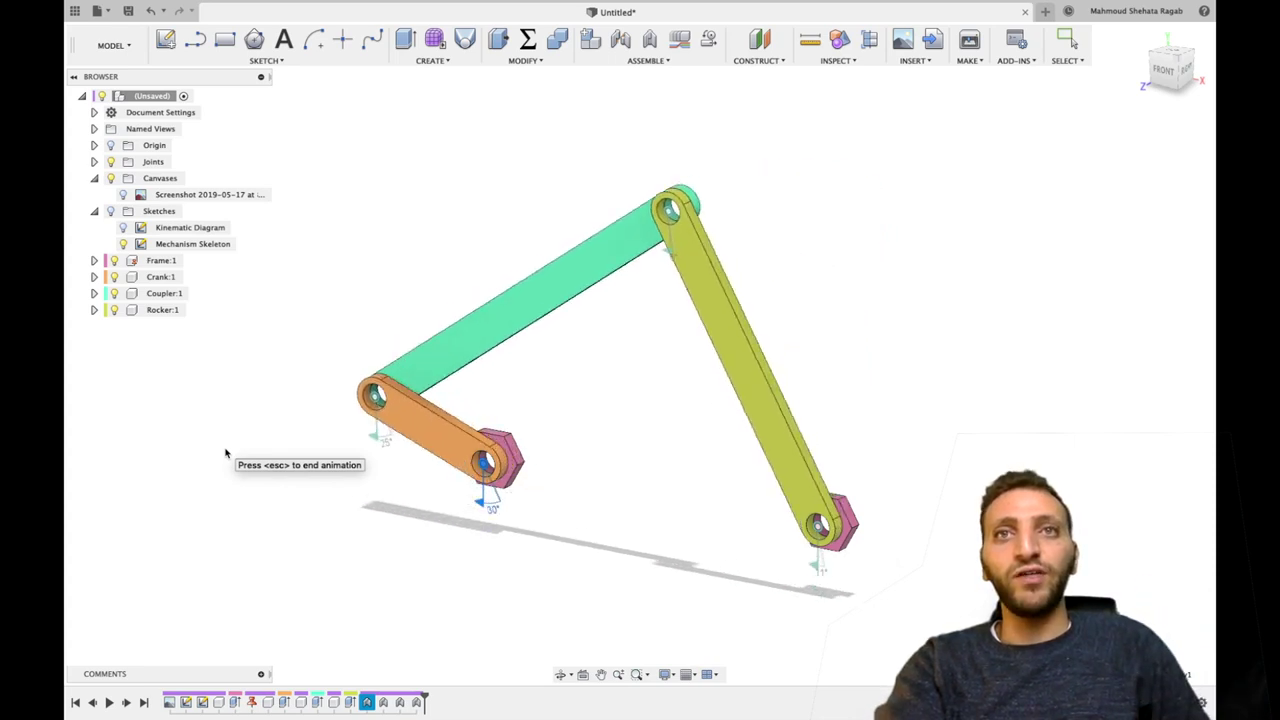
{"action": "key", "text": "Escape"}
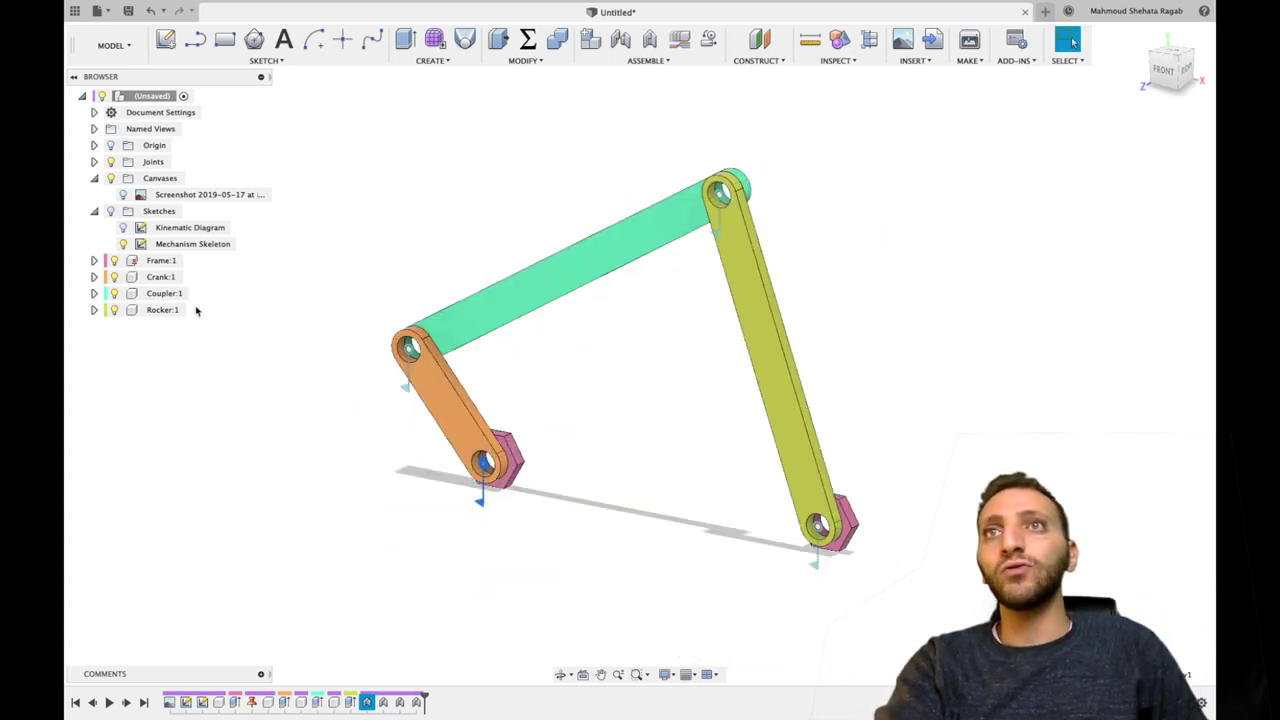
Set the crank length dimension in the Kinematic Diagram sketch to 150 and finish the sketch.
{"action": "left_click", "coordinate": [172, 230]}
{"action": "right_click", "coordinate": [172, 230]}
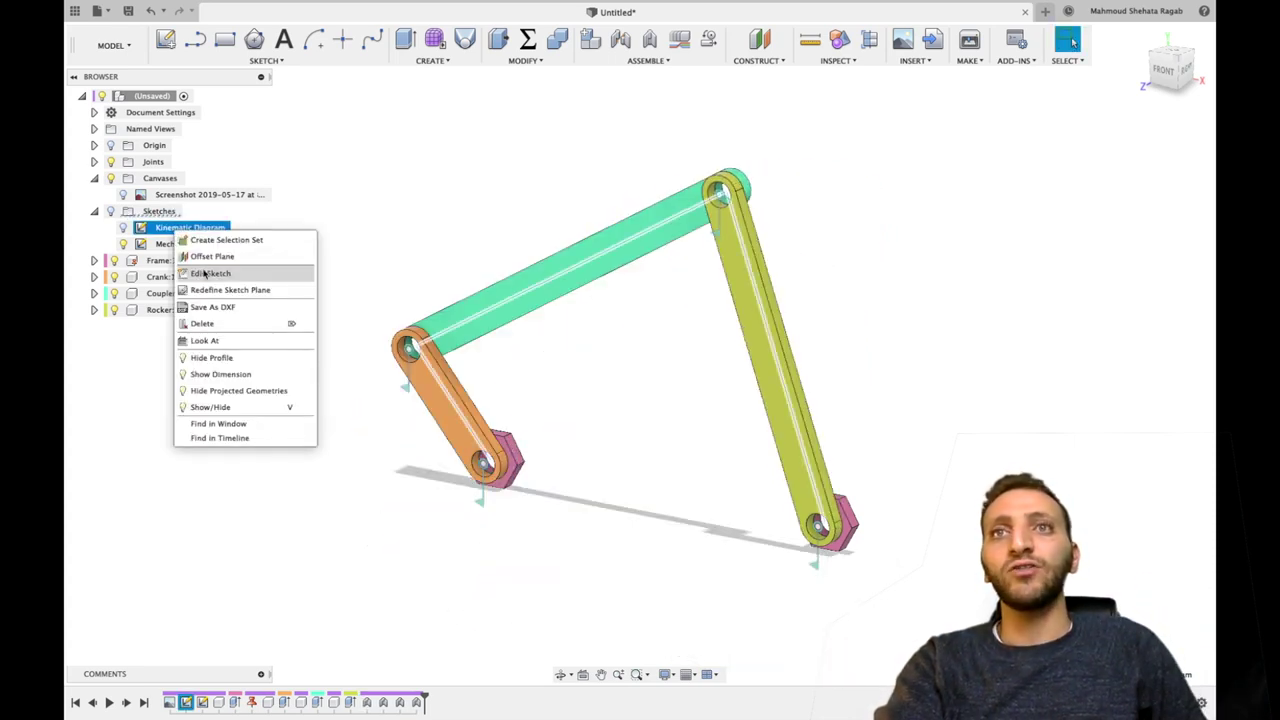
{"action": "left_click", "coordinate": [204, 273]}
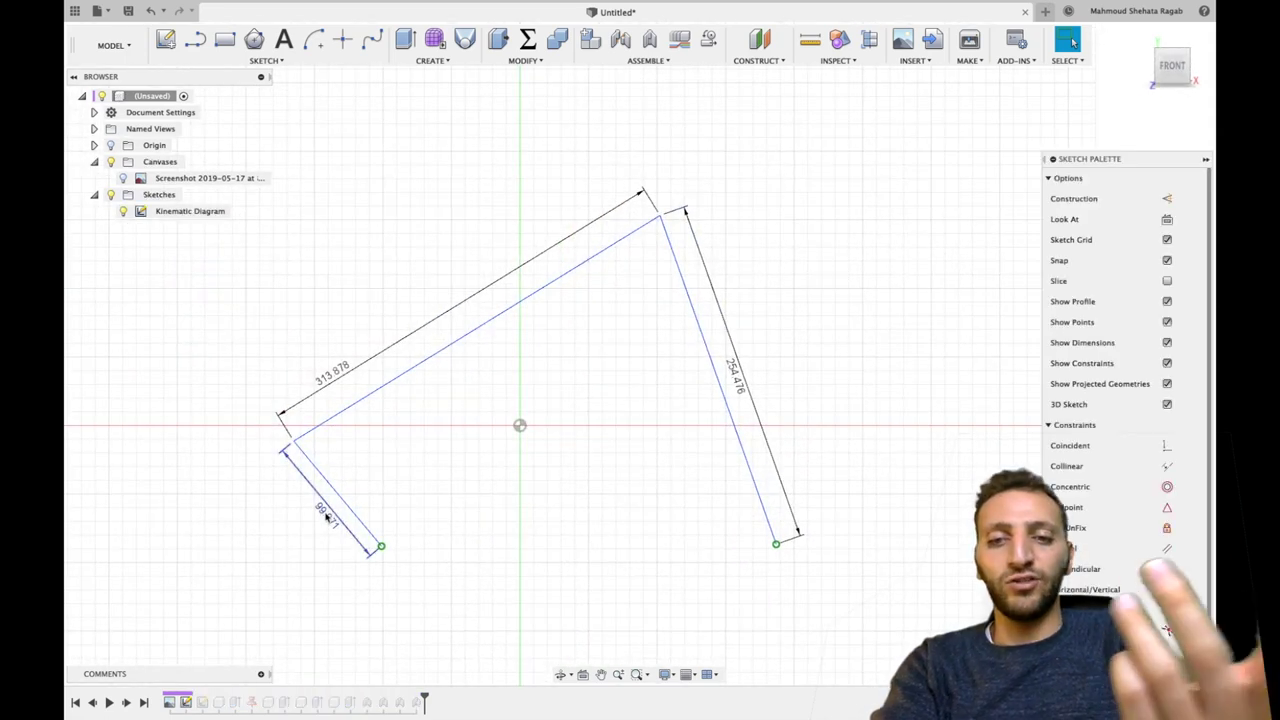
{"action": "double_click", "coordinate": [327, 511]}
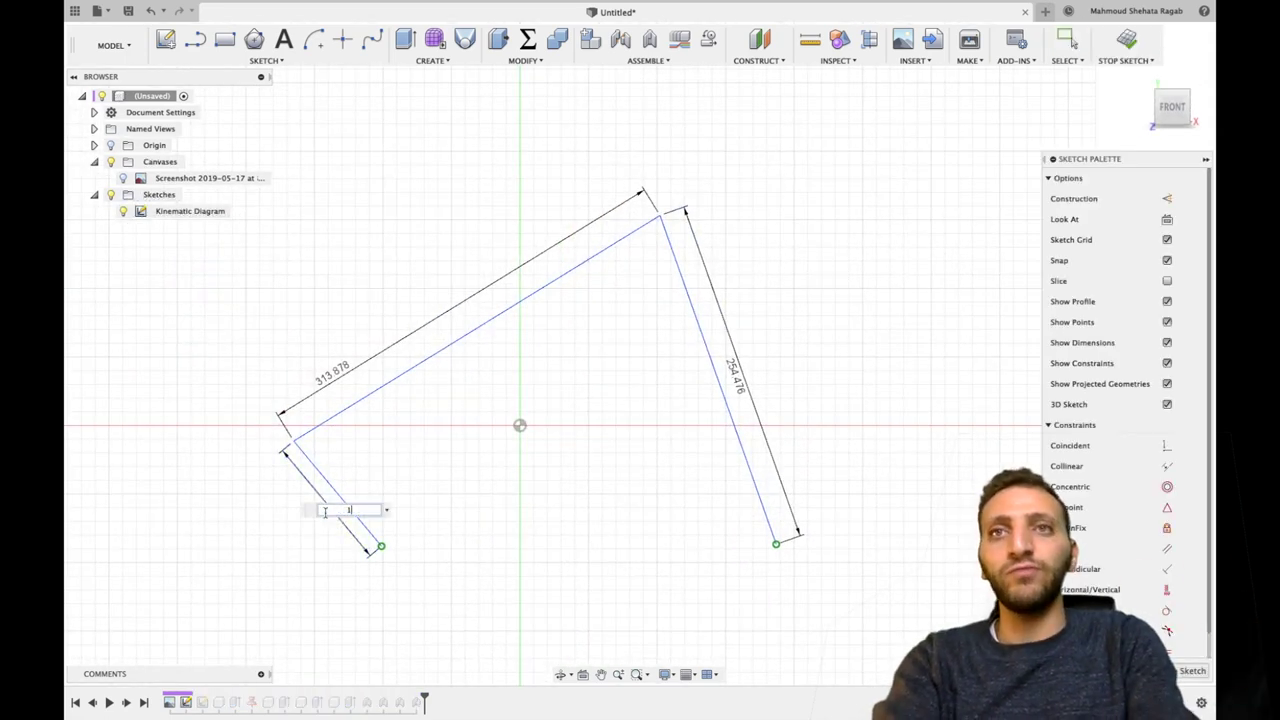
{"action": "key", "text": "Return"}
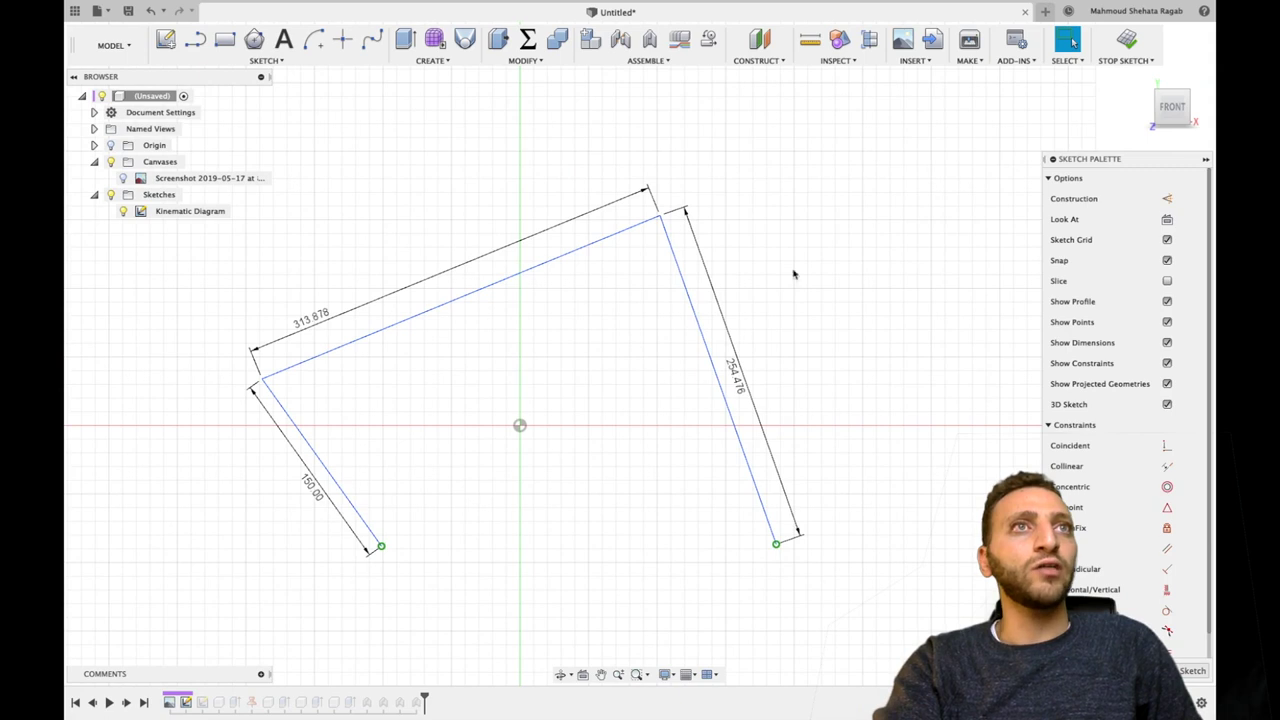
{"action": "left_click", "coordinate": [1127, 42]}
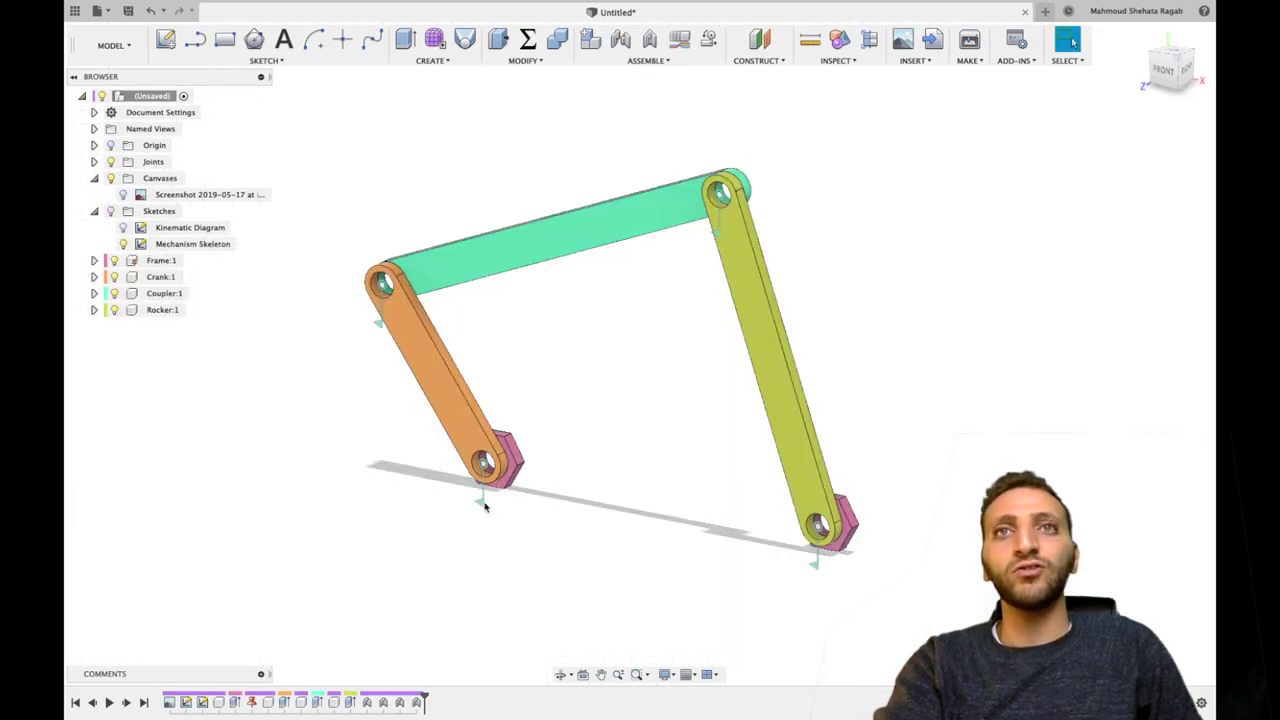
Animate the model from the crank joint to watch the 150 crank drive the linkage, then stop.
{"action": "right_click", "coordinate": [483, 505]}
{"action": "left_click", "coordinate": [480, 372]}
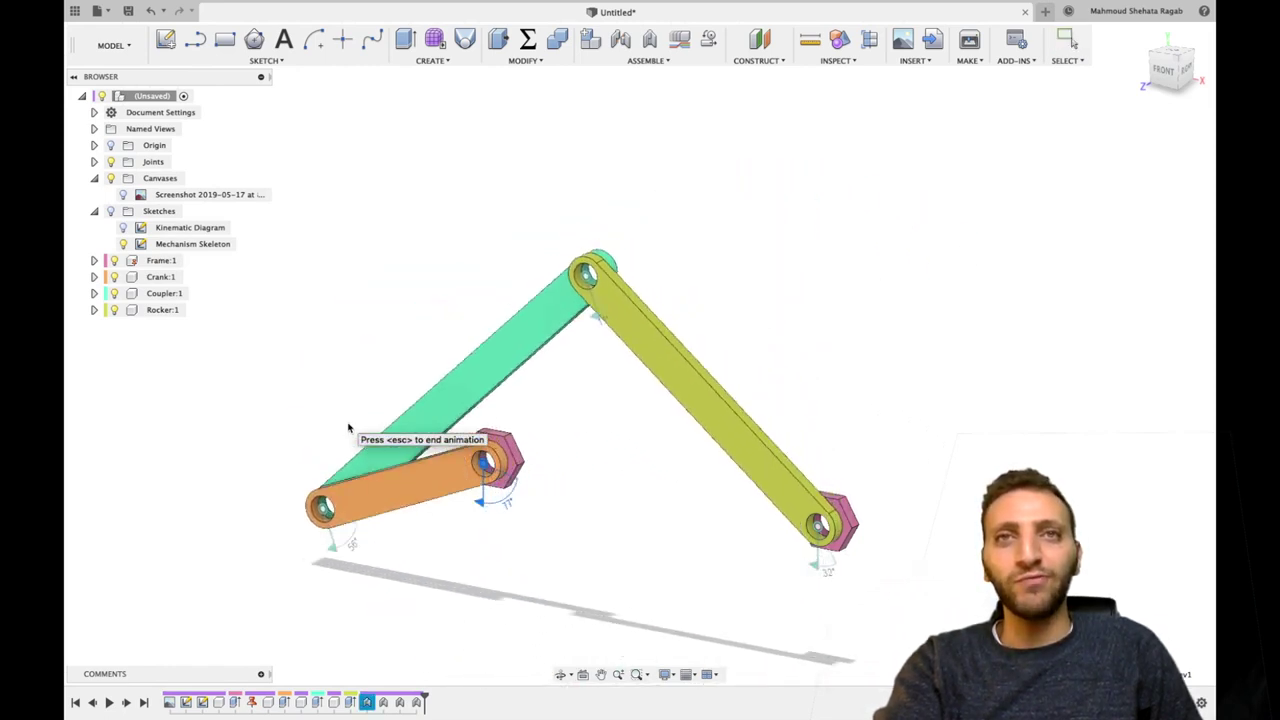
{"action": "key", "text": "Escape"}
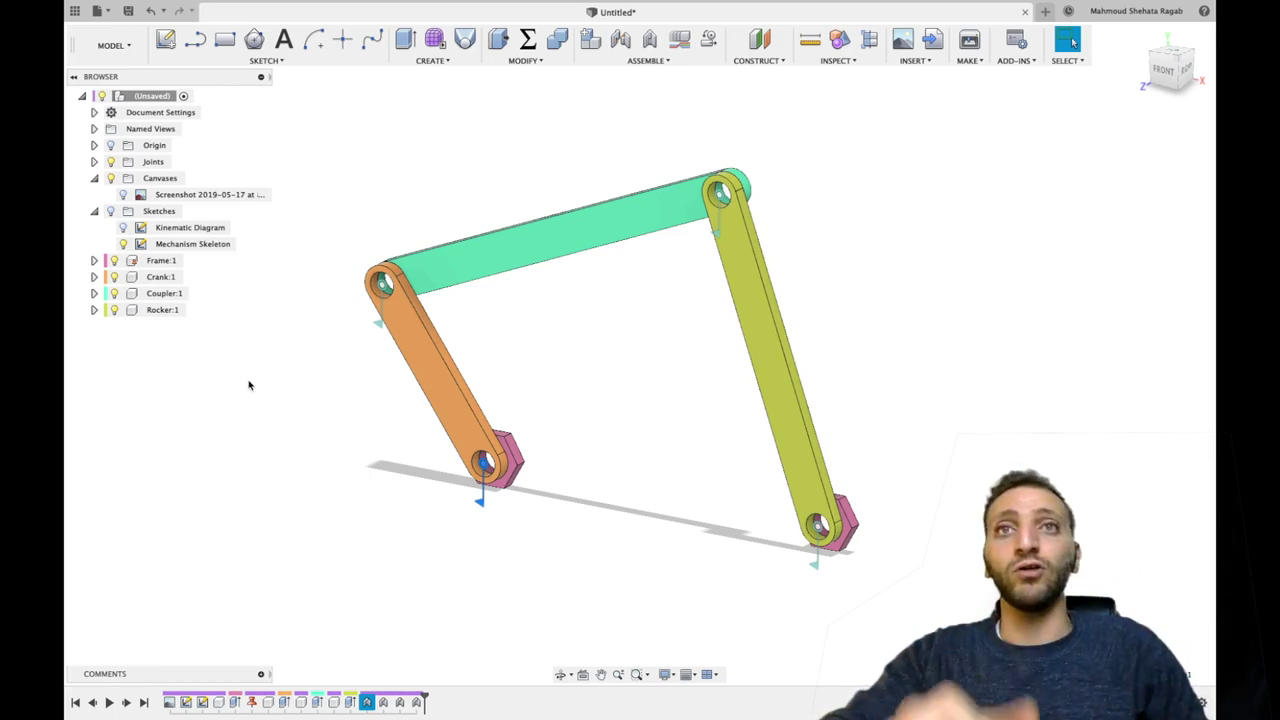
{"action": "left_click", "coordinate": [535, 331]}
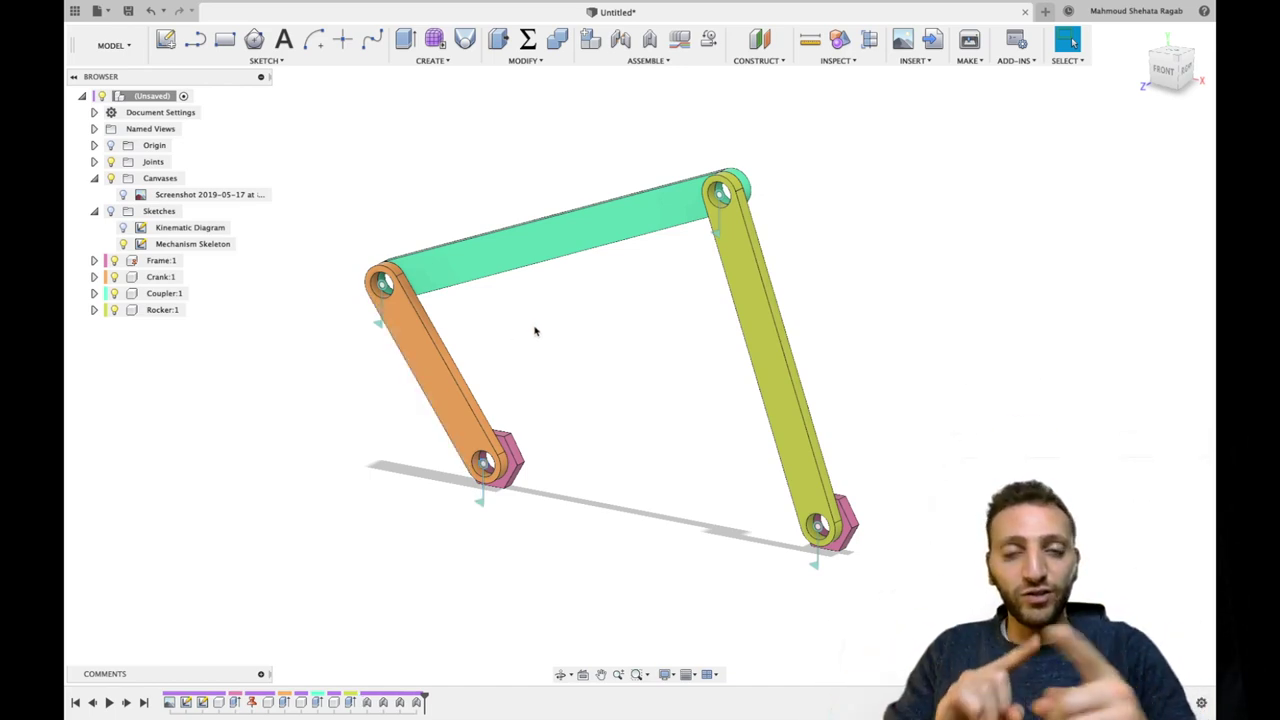